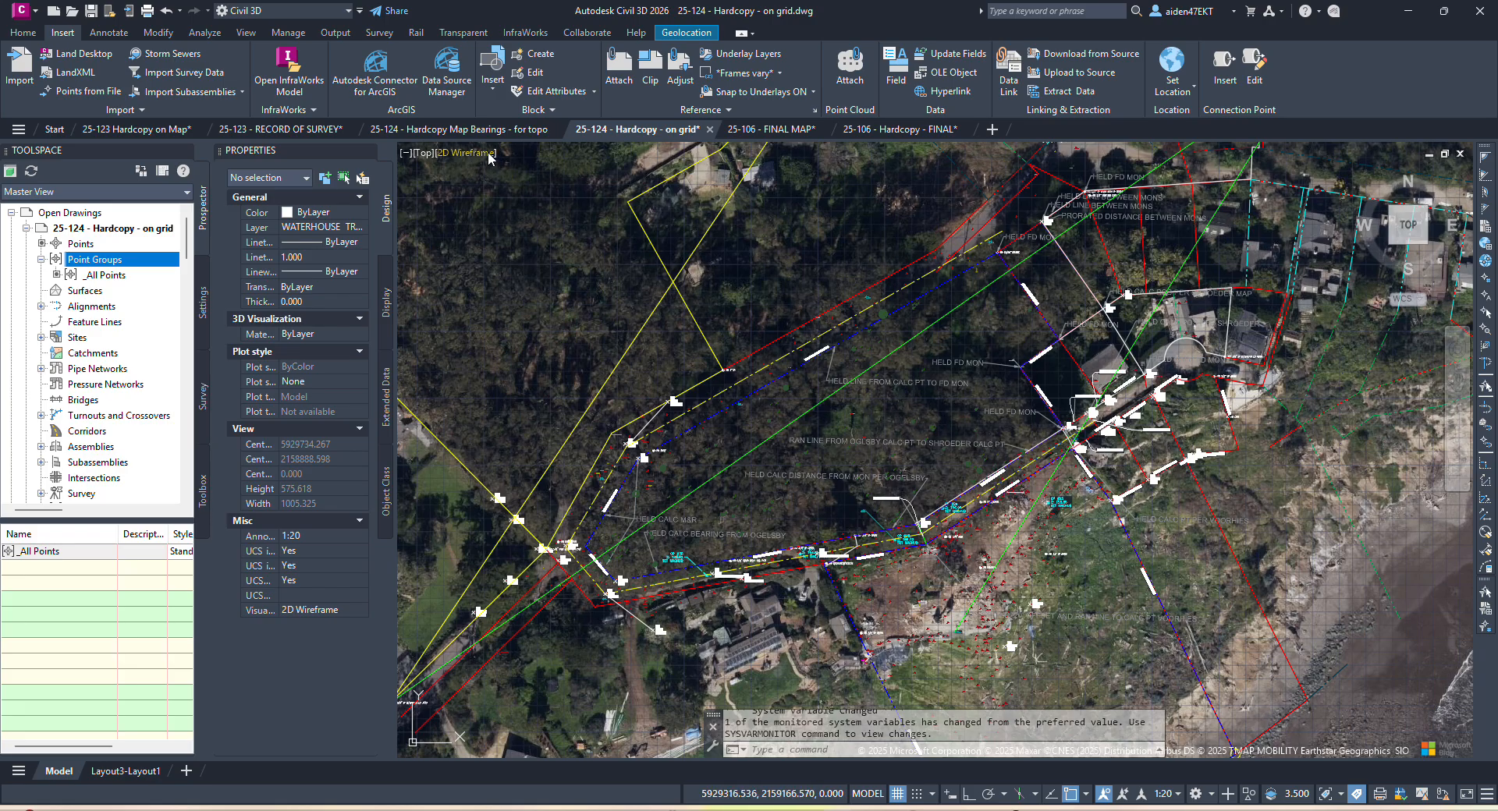
Examine the survey linework over the aerial imagery, including control point CP #1 and the surrounding topo shots.
mouse_move(512, 139)
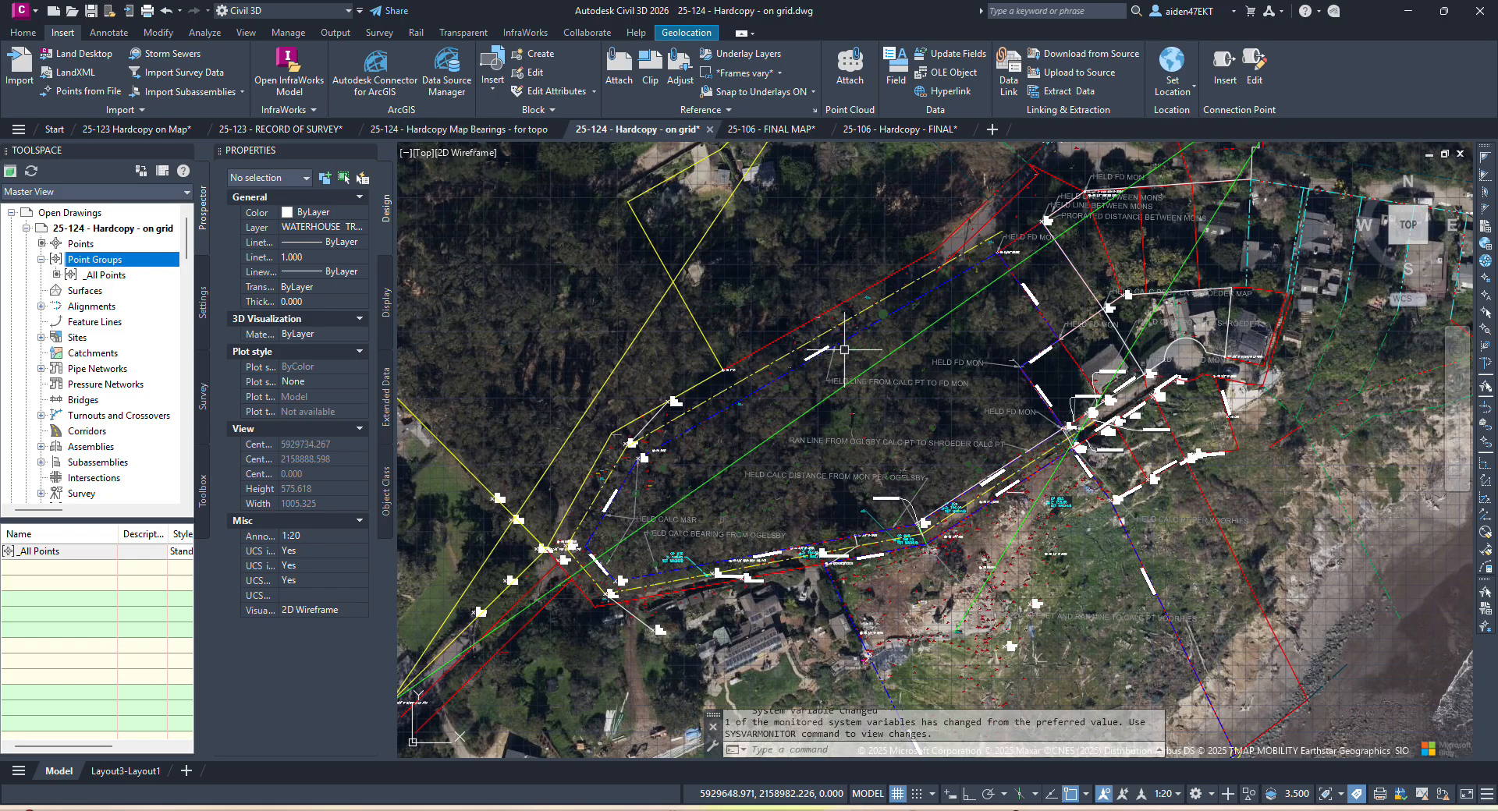
middle_drag(846, 348, 841, 313)
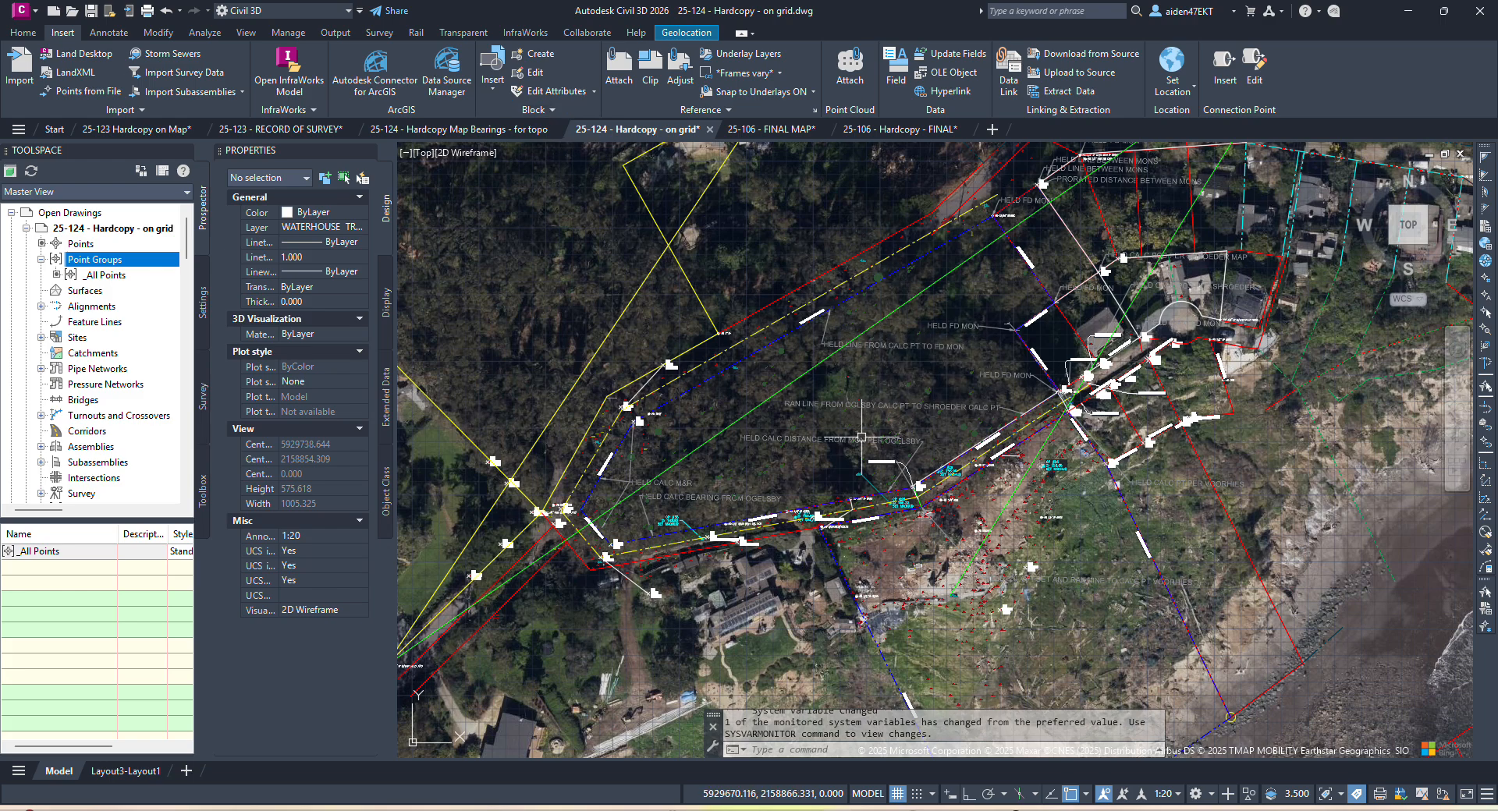
middle_drag(926, 510, 969, 470)
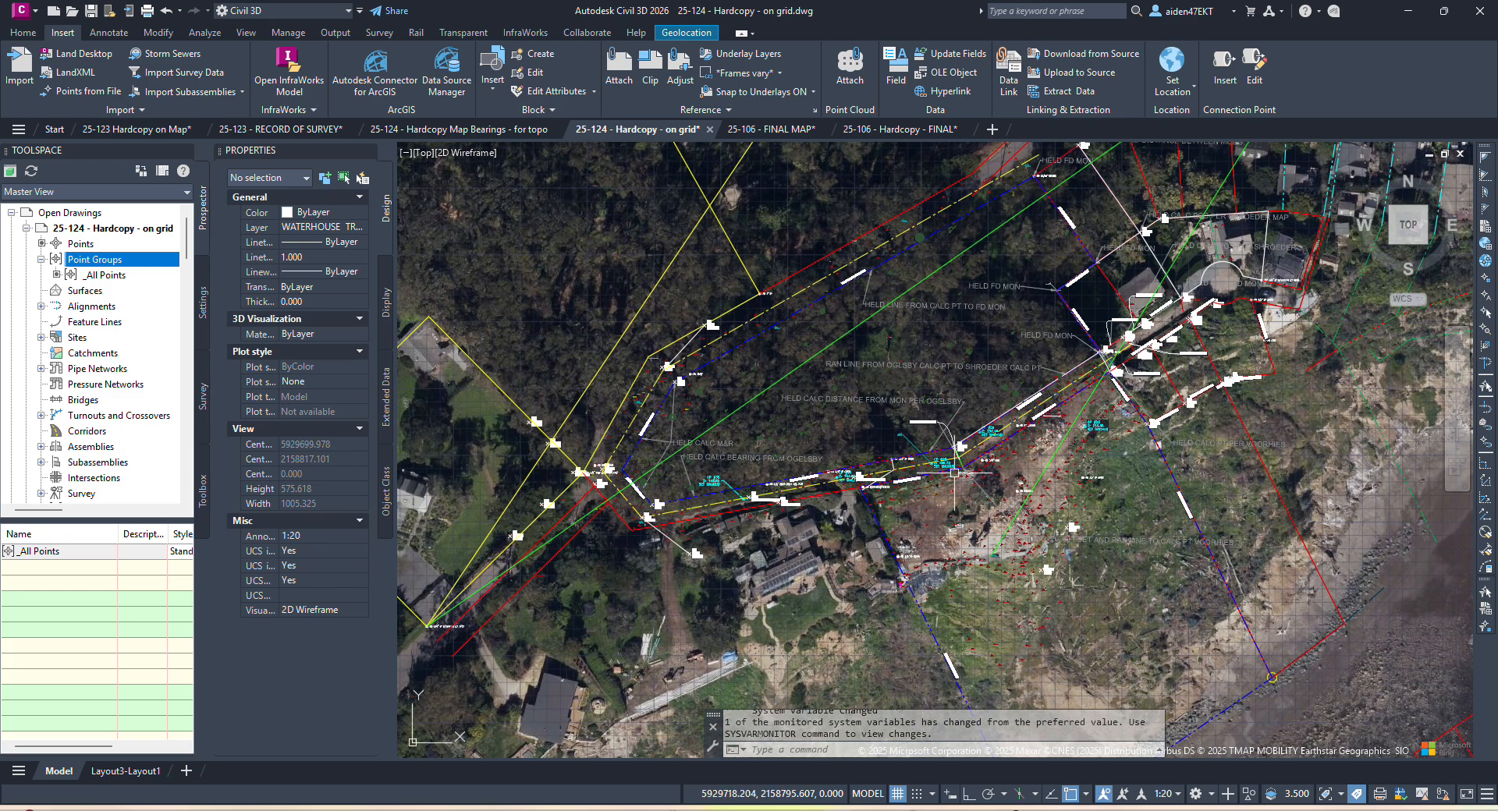
scroll(1006, 431, up, 2)
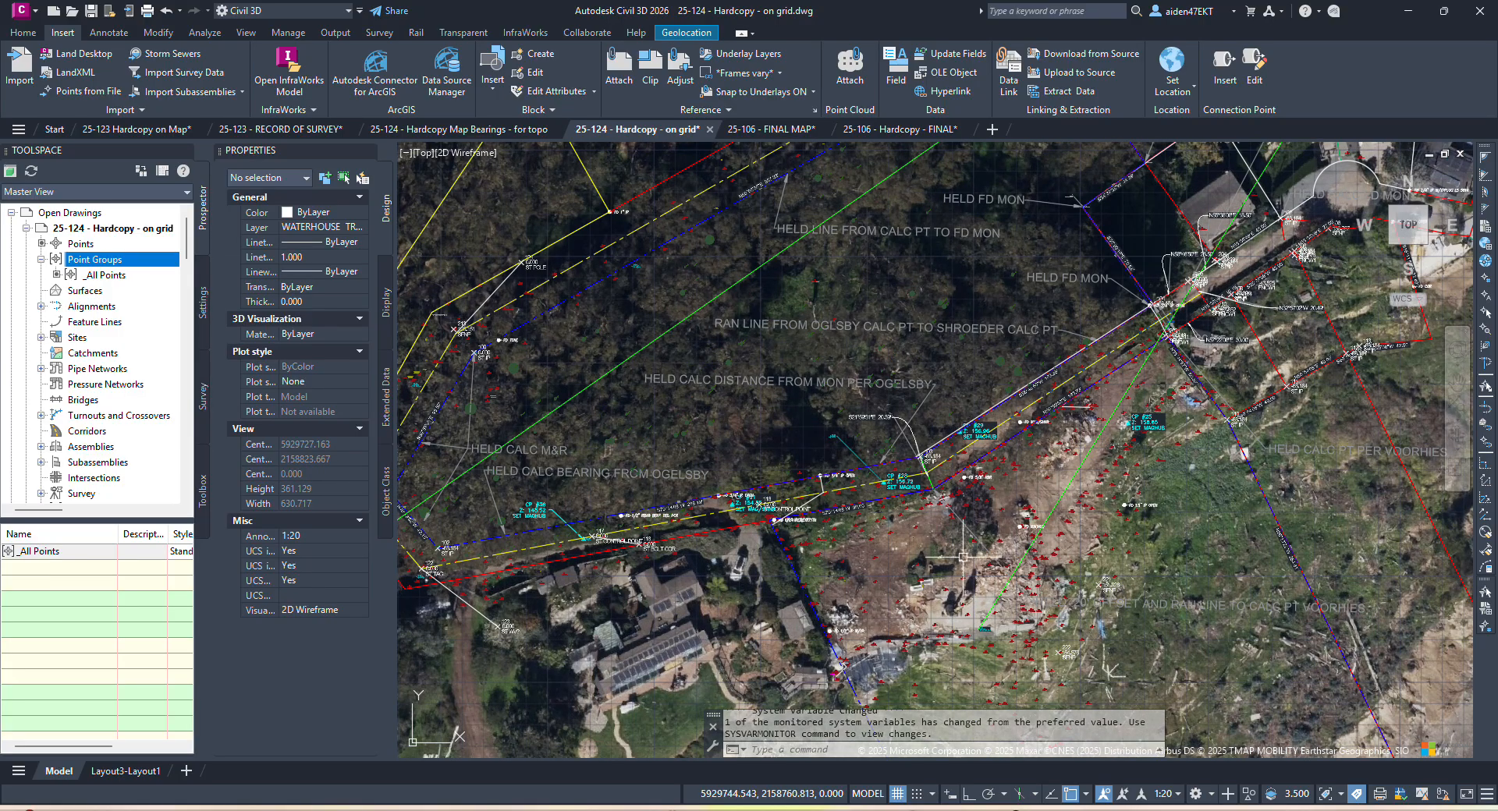
scroll(925, 562, down, 4)
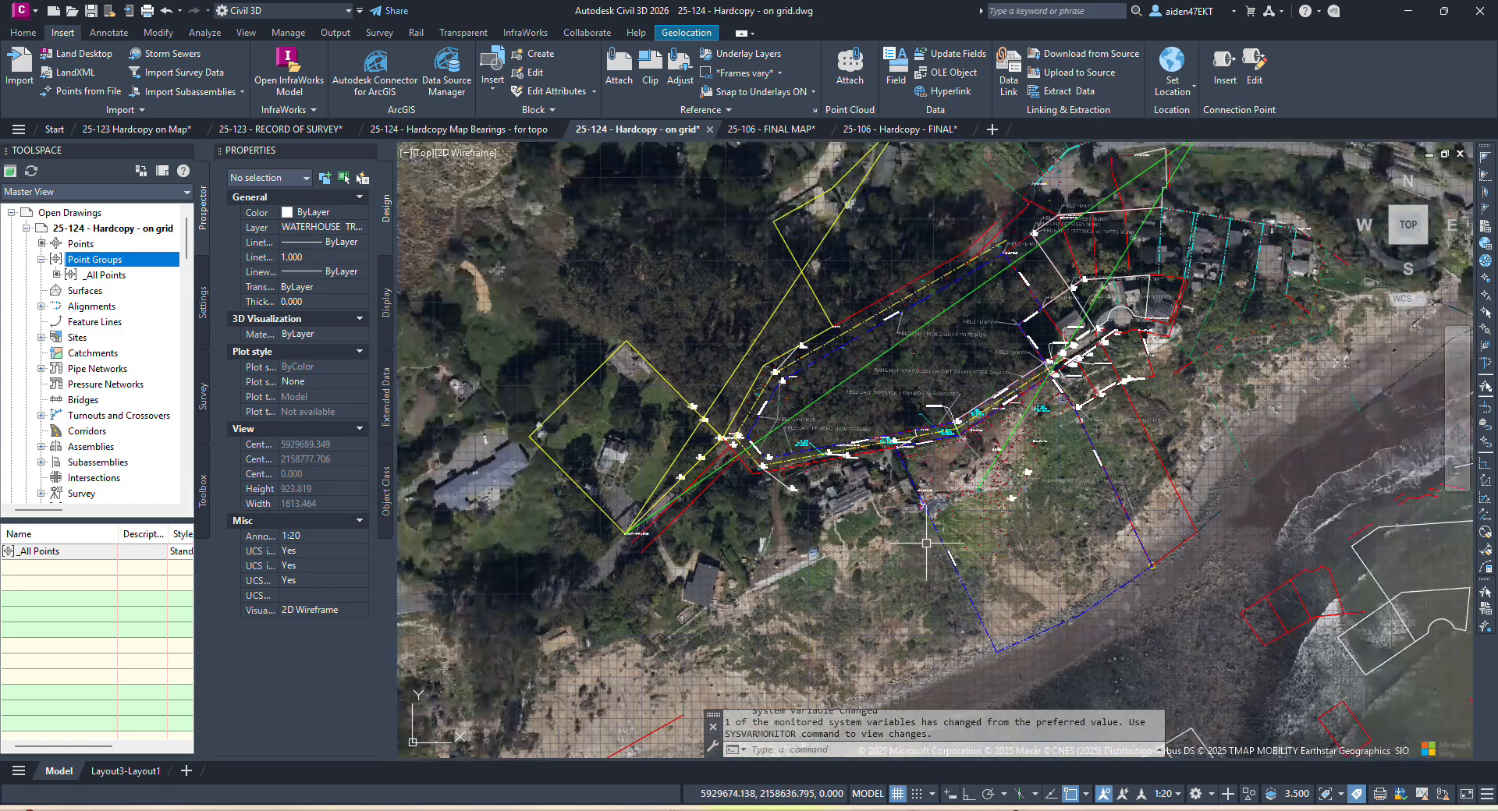
scroll(997, 507, up, 4)
scroll(1009, 363, up, 4)
middle_drag(772, 531, 1052, 411)
scroll(1164, 509, up, 8)
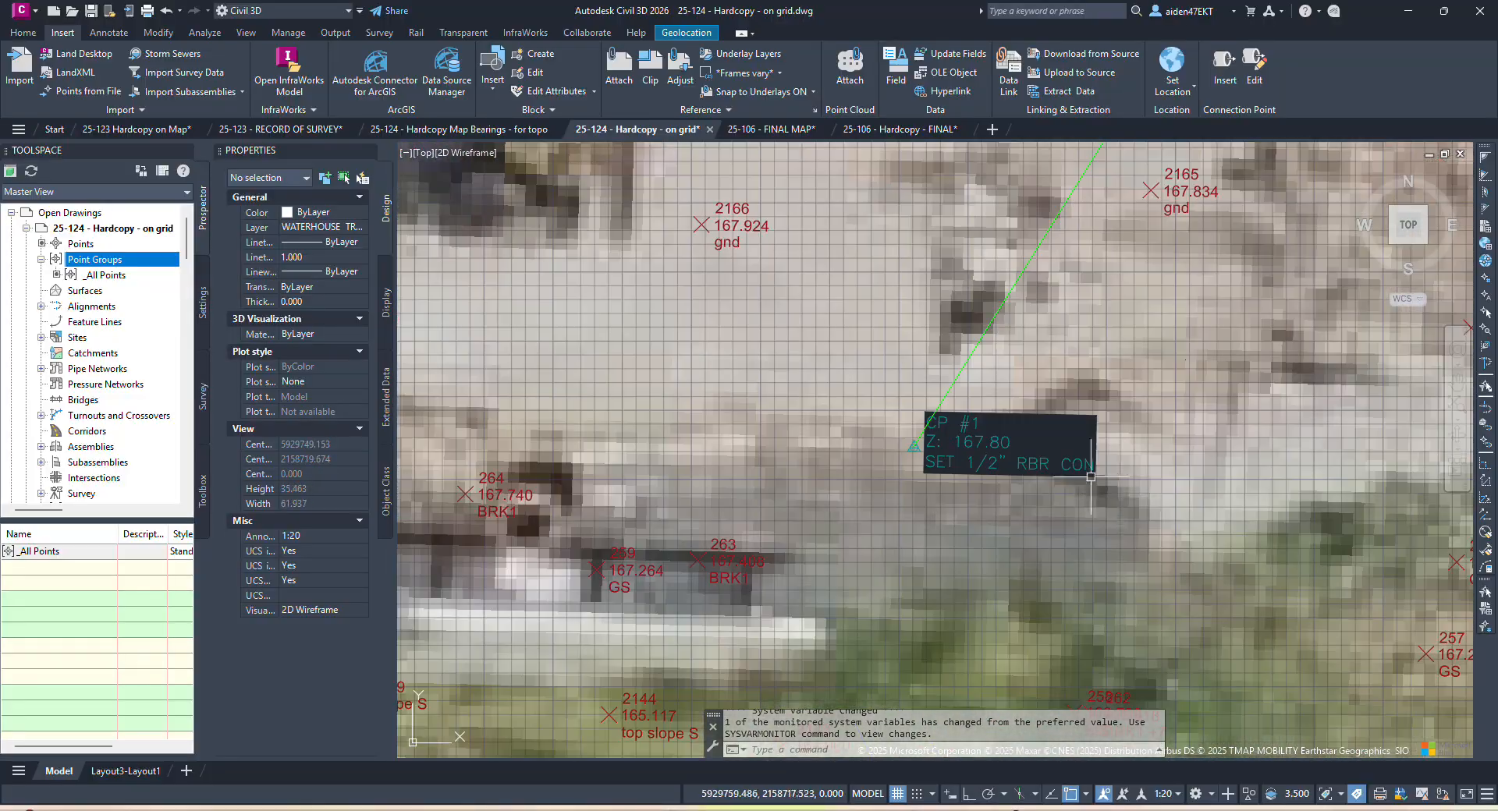
middle_drag(1083, 484, 947, 536)
scroll(826, 506, down, 10)
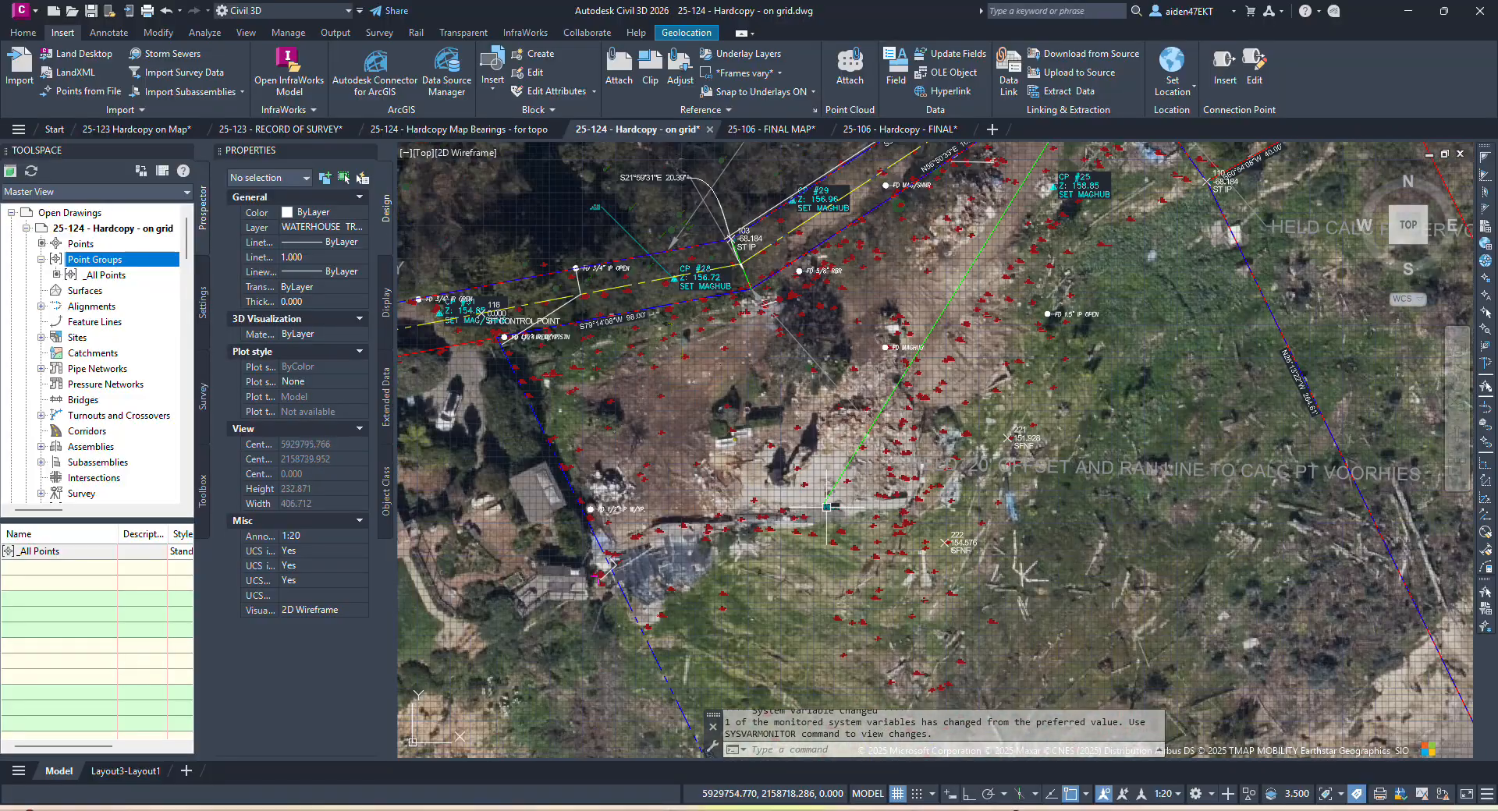
scroll(844, 420, down, 4)
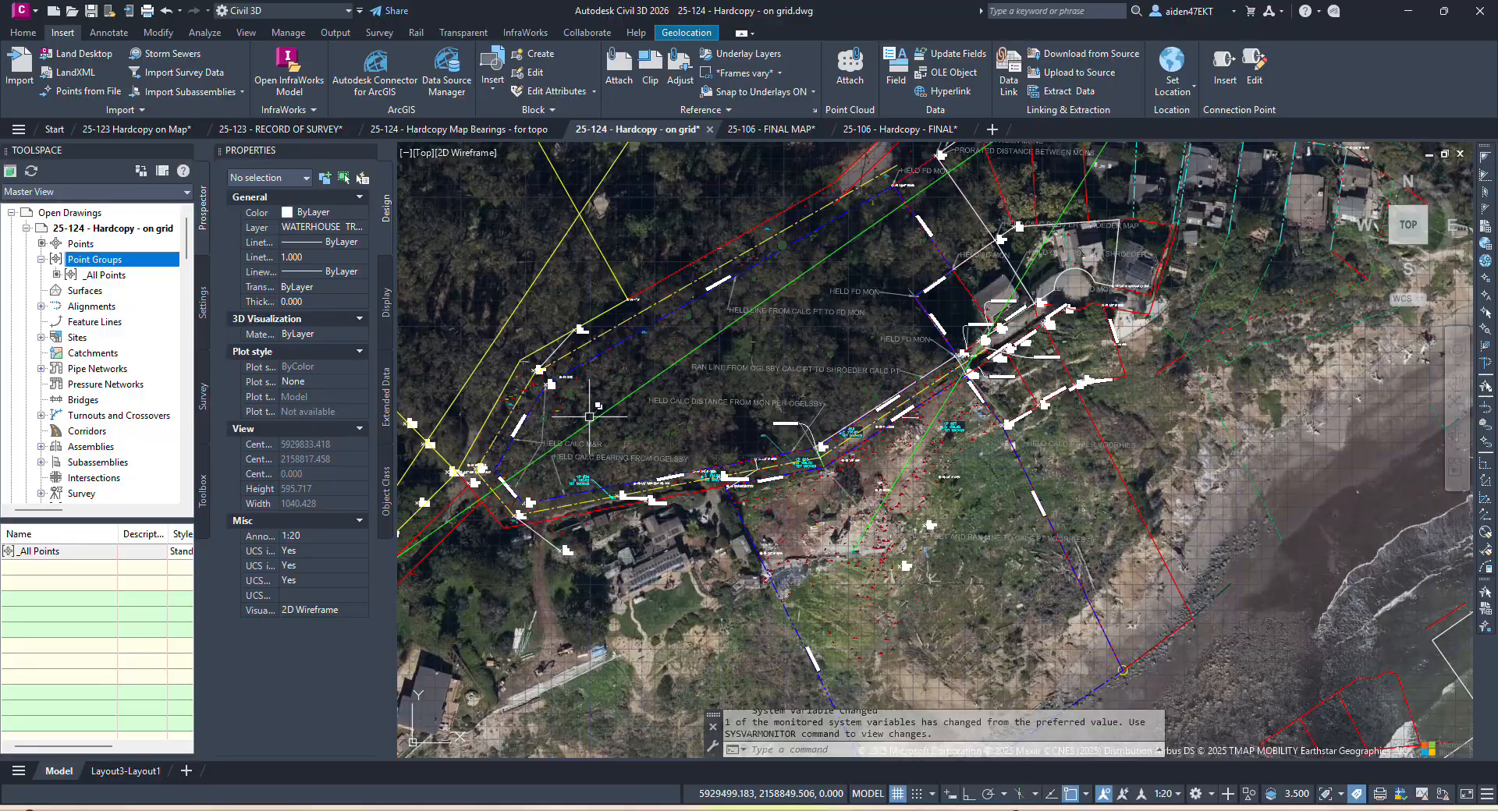
scroll(884, 499, up, 4)
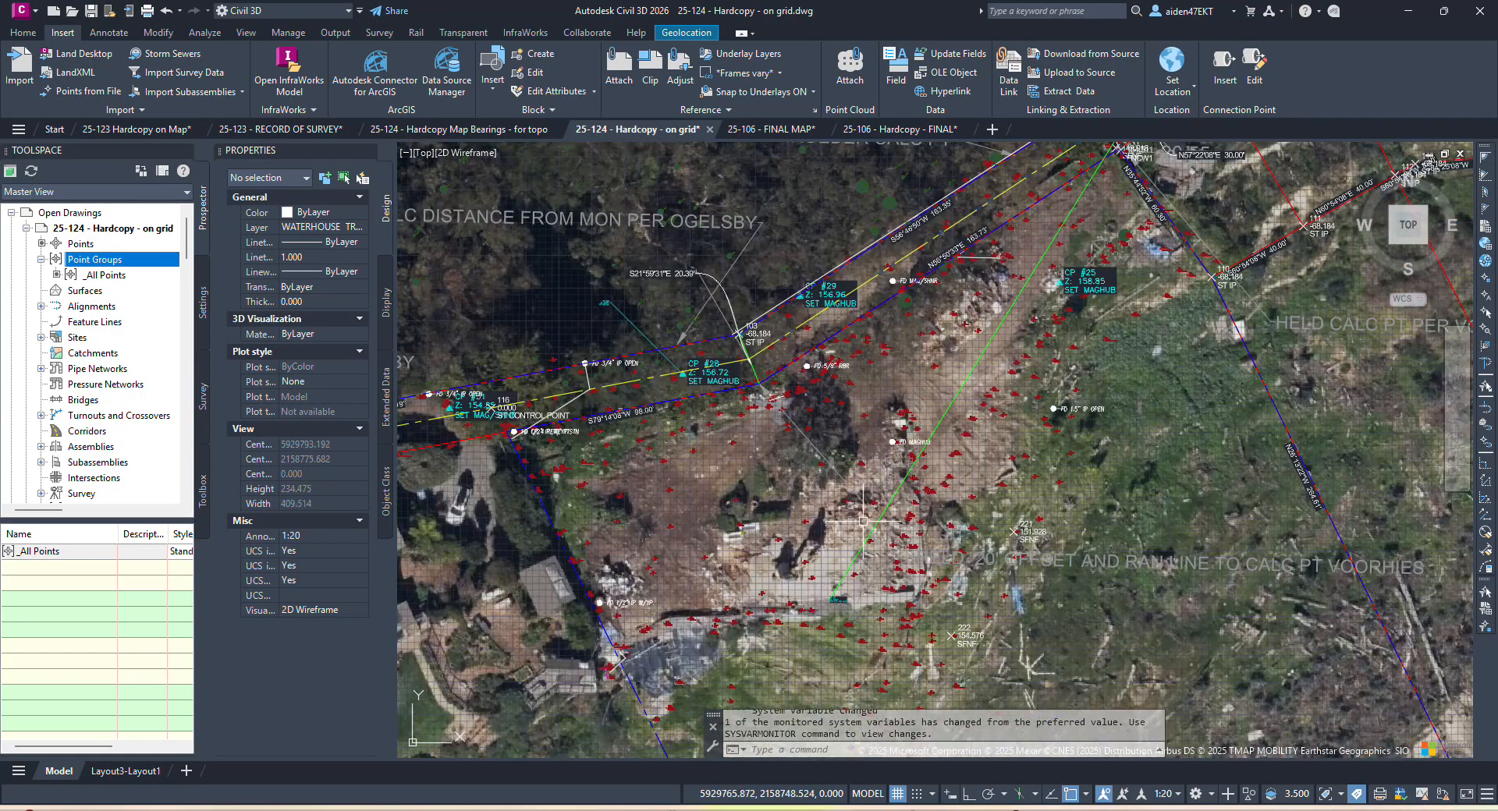
Examine the fence and monument points at the west end of the parcel and the boundary line running northeast from them.
middle_drag(990, 322, 940, 454)
scroll(974, 422, down, 2)
middle_drag(973, 393, 1240, 448)
middle_drag(626, 574, 947, 516)
scroll(936, 515, up, 4)
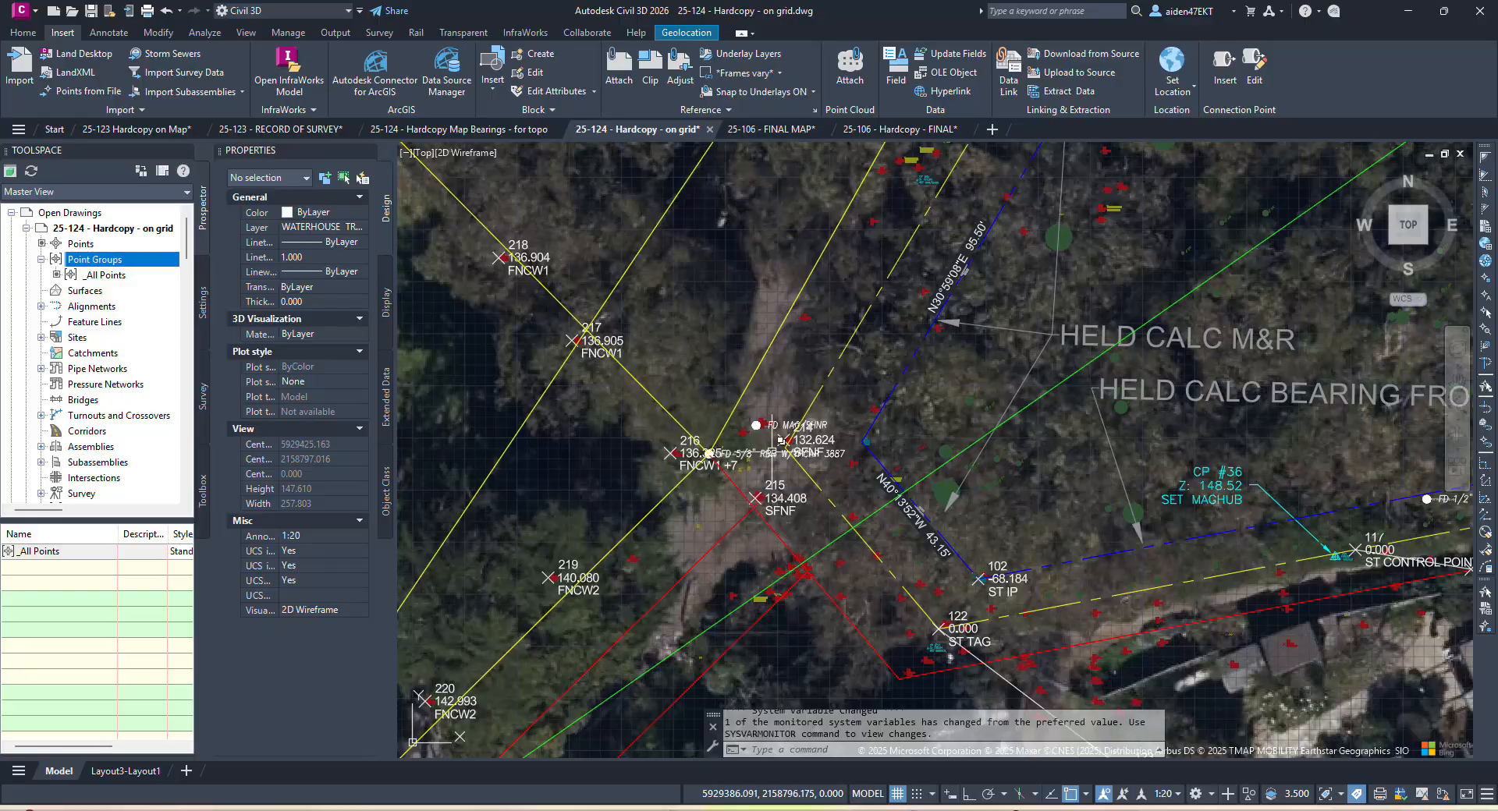
scroll(741, 425, down, 2)
middle_drag(921, 343, 574, 639)
middle_drag(923, 395, 467, 667)
Examine the whole road and parcel boundary on the grid drawing together with its notes on held lines and monuments.
scroll(1010, 381, down, 4)
middle_drag(978, 575, 962, 483)
scroll(964, 482, up, 2)
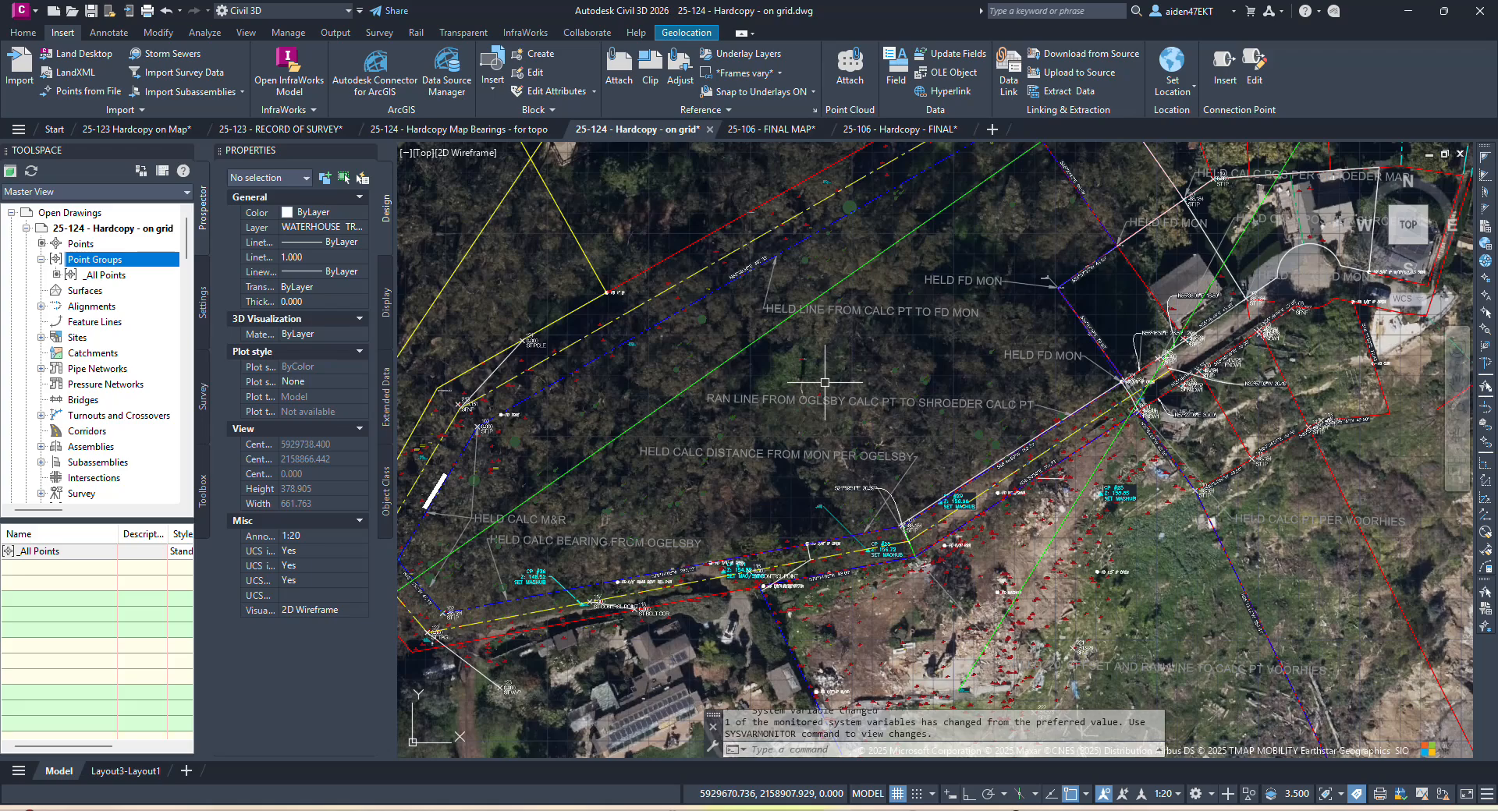
middle_drag(842, 515, 1115, 353)
mouse_move(1283, 257)
middle_down()
mouse_move(1259, 331)
mouse_move(1145, 428)
middle_up()
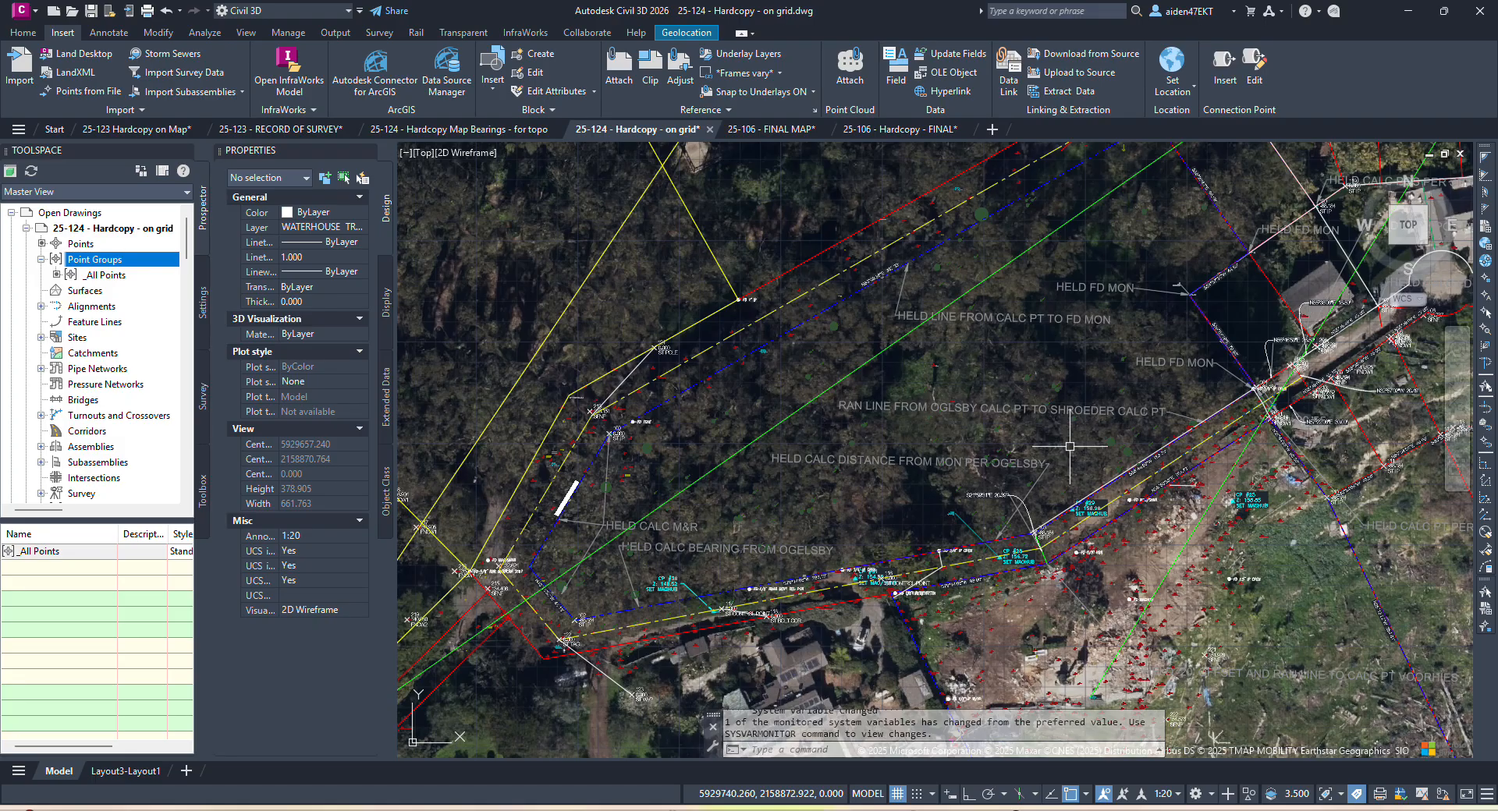
middle_drag(1039, 483, 1032, 439)
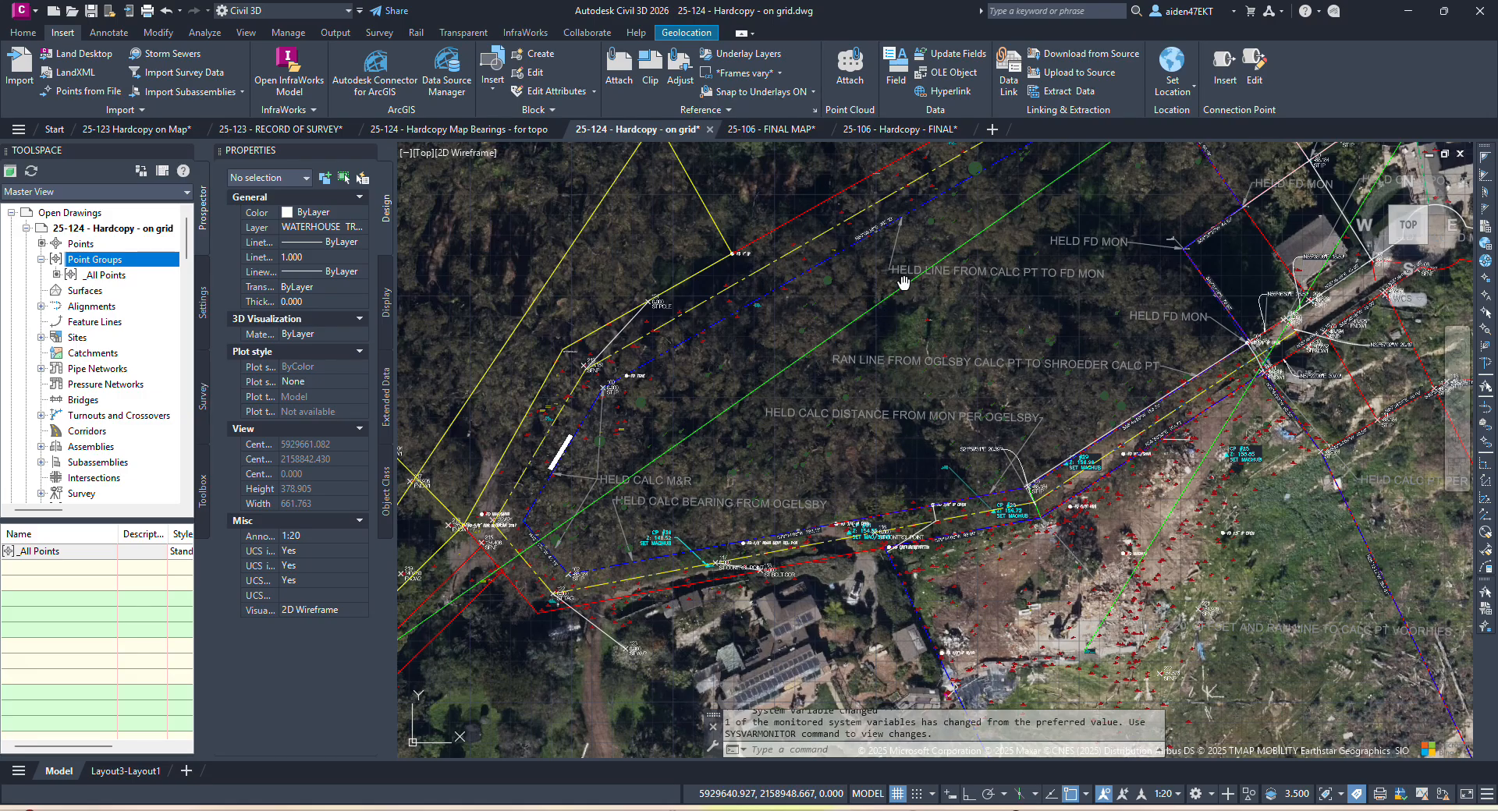
scroll(910, 480, down, 2)
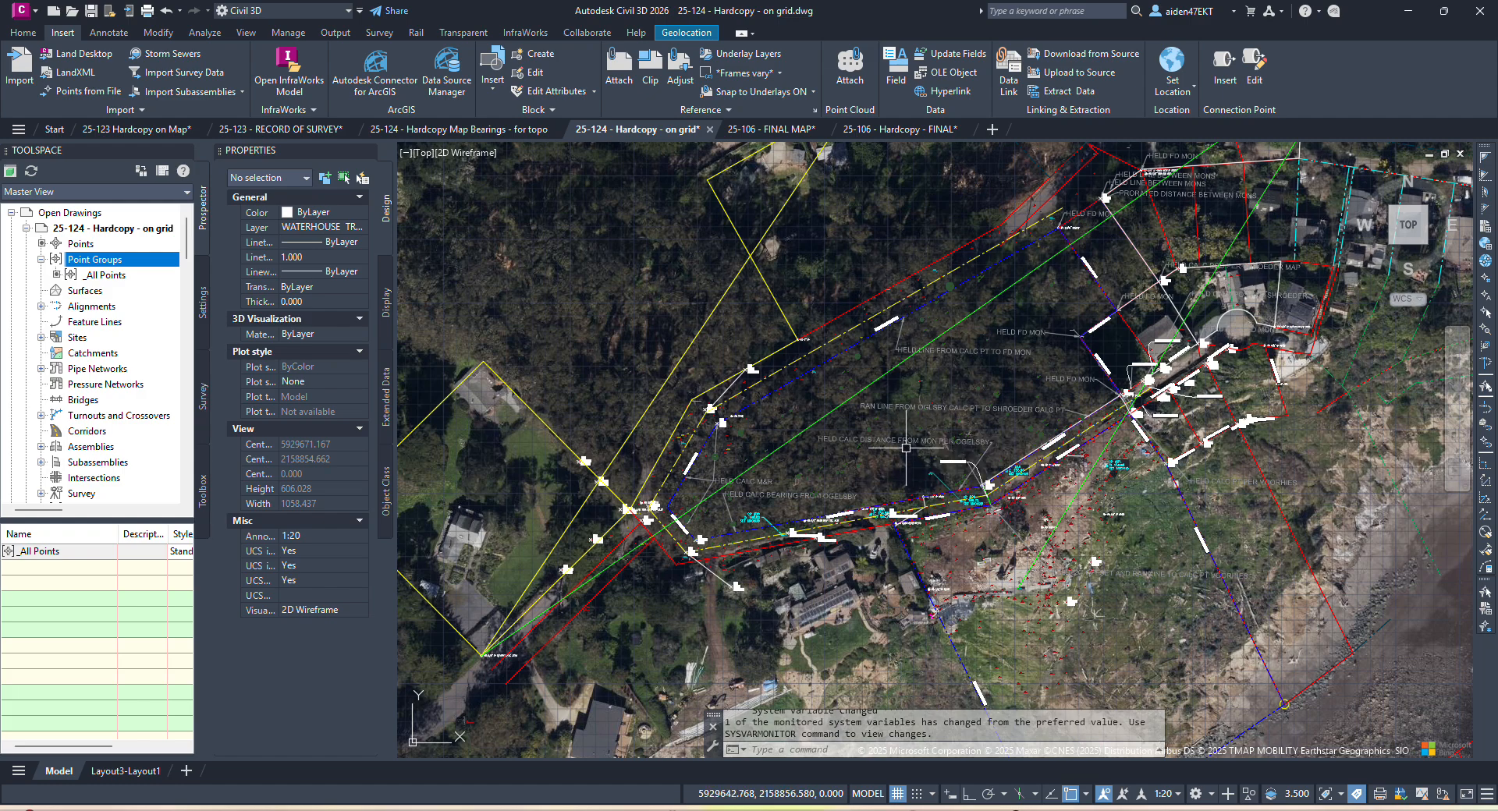
middle_drag(912, 475, 901, 394)
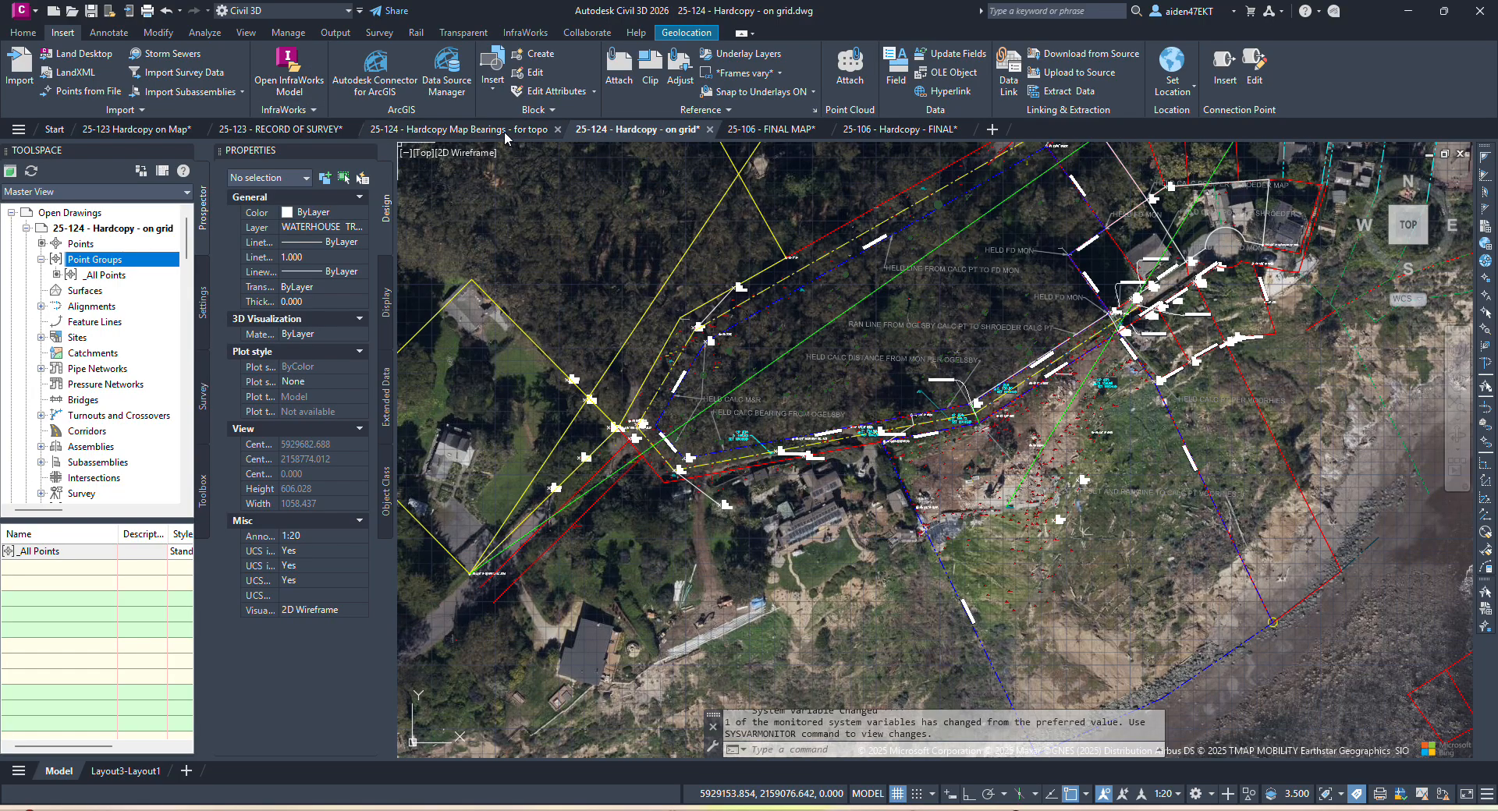
Switch to the drawing 25-124 - Hardcopy Map Bearings - for topo and examine its boundary lines and held-monument notes.
mouse_move(500, 132)
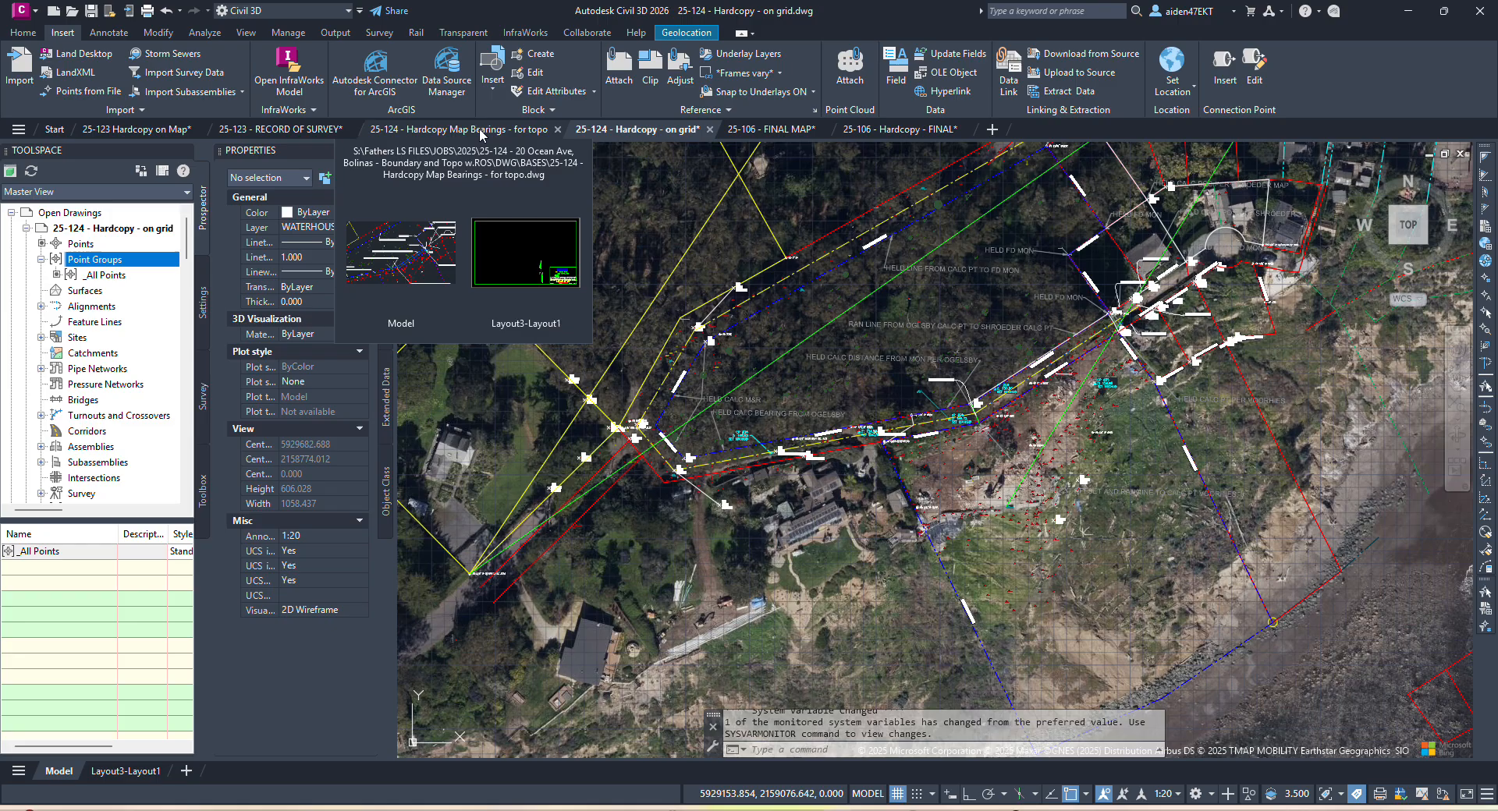
click(481, 133)
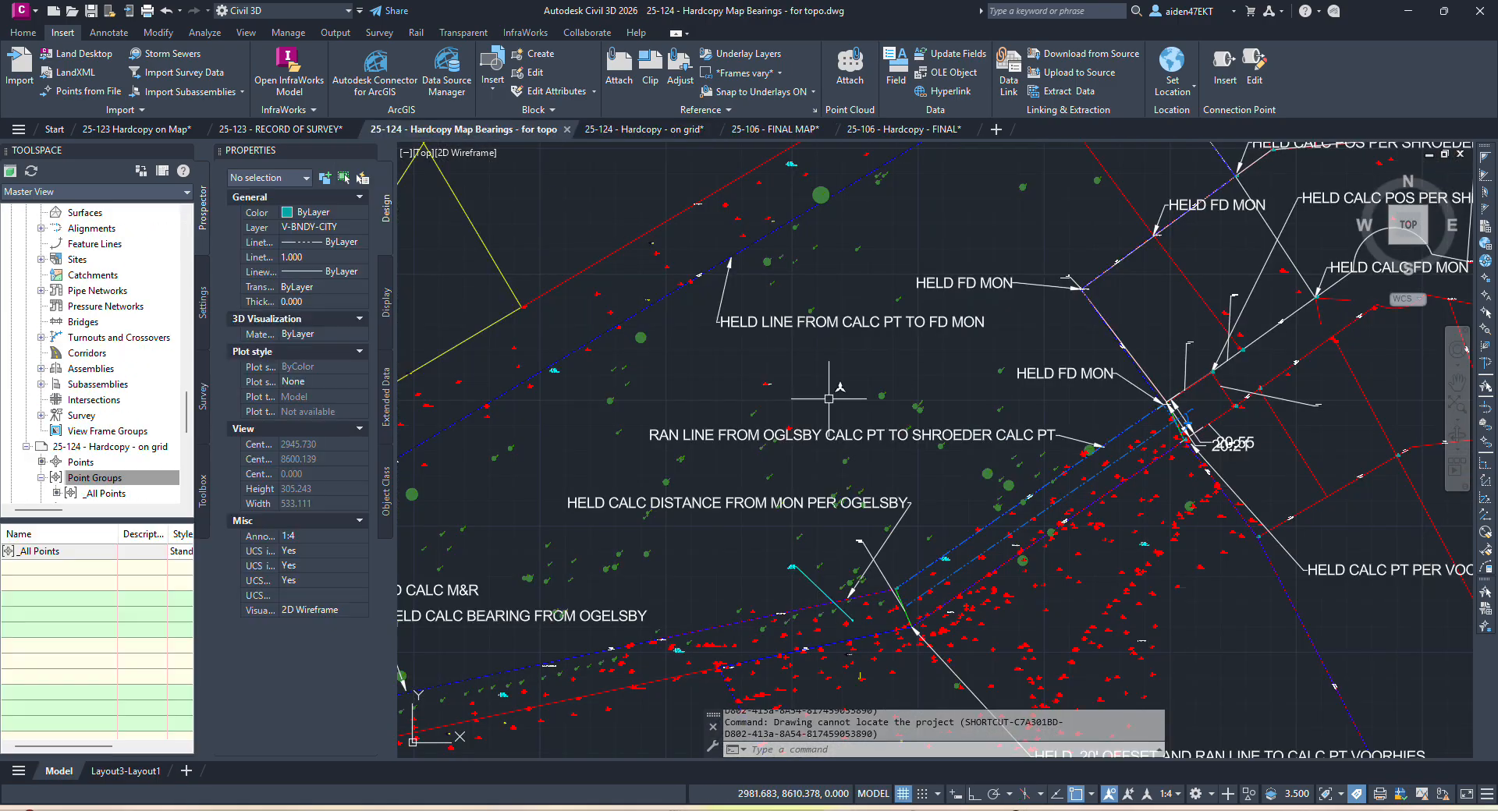
scroll(707, 366, down, 3)
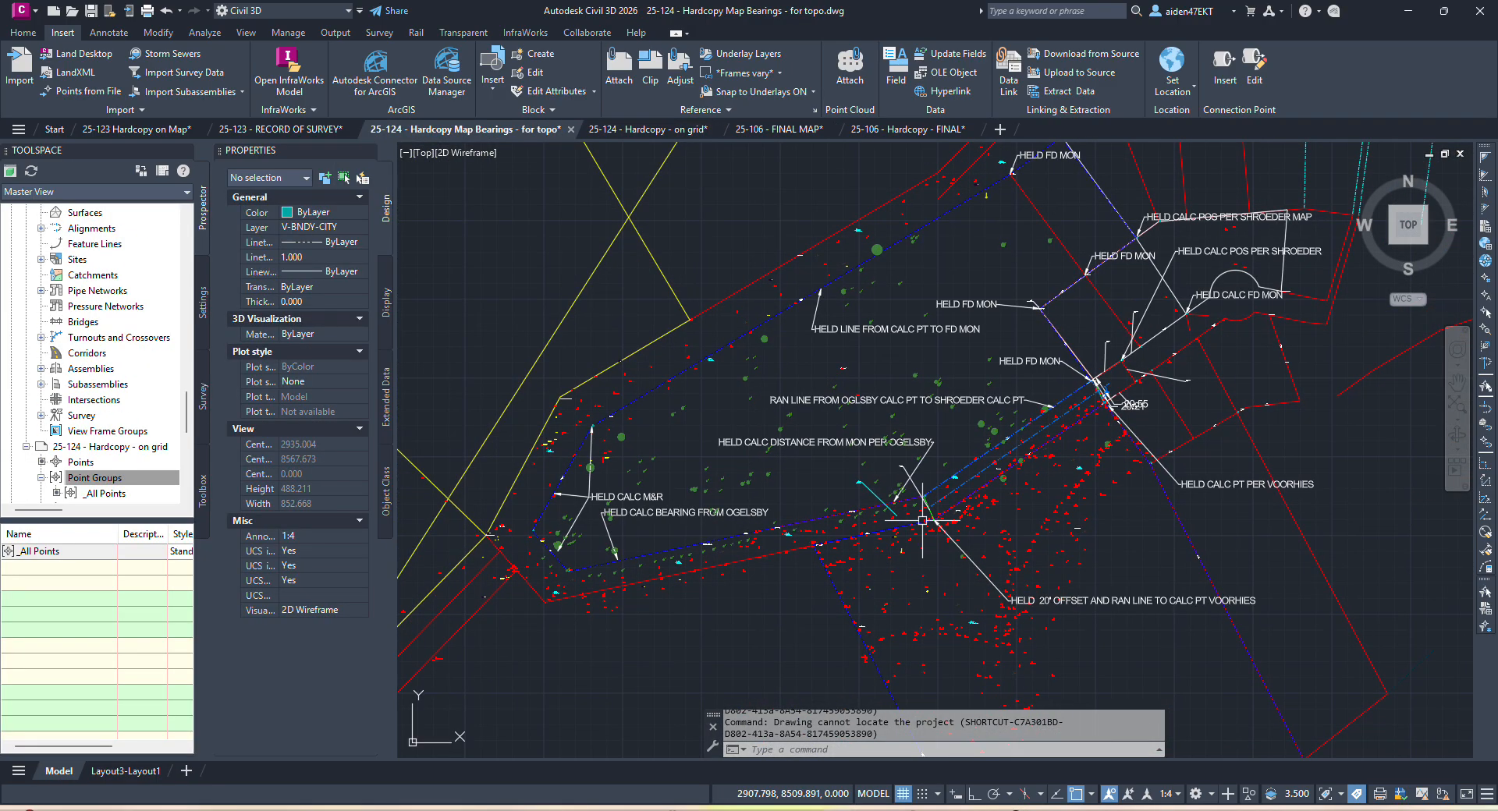
scroll(850, 521, up, 6)
scroll(1075, 368, down, 4)
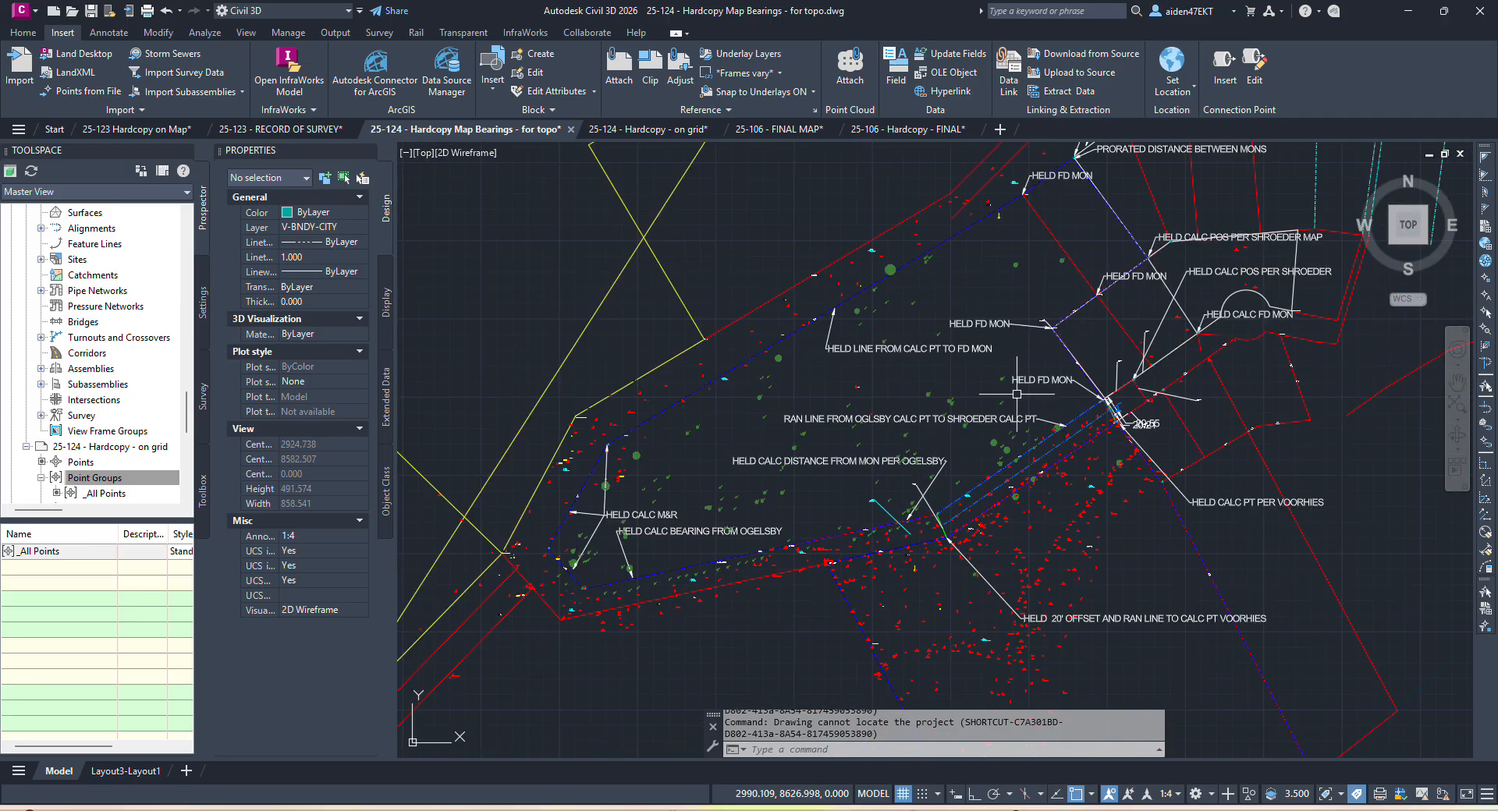
middle_drag(1016, 394, 1035, 441)
scroll(1035, 441, up, 1)
scroll(928, 504, up, 1)
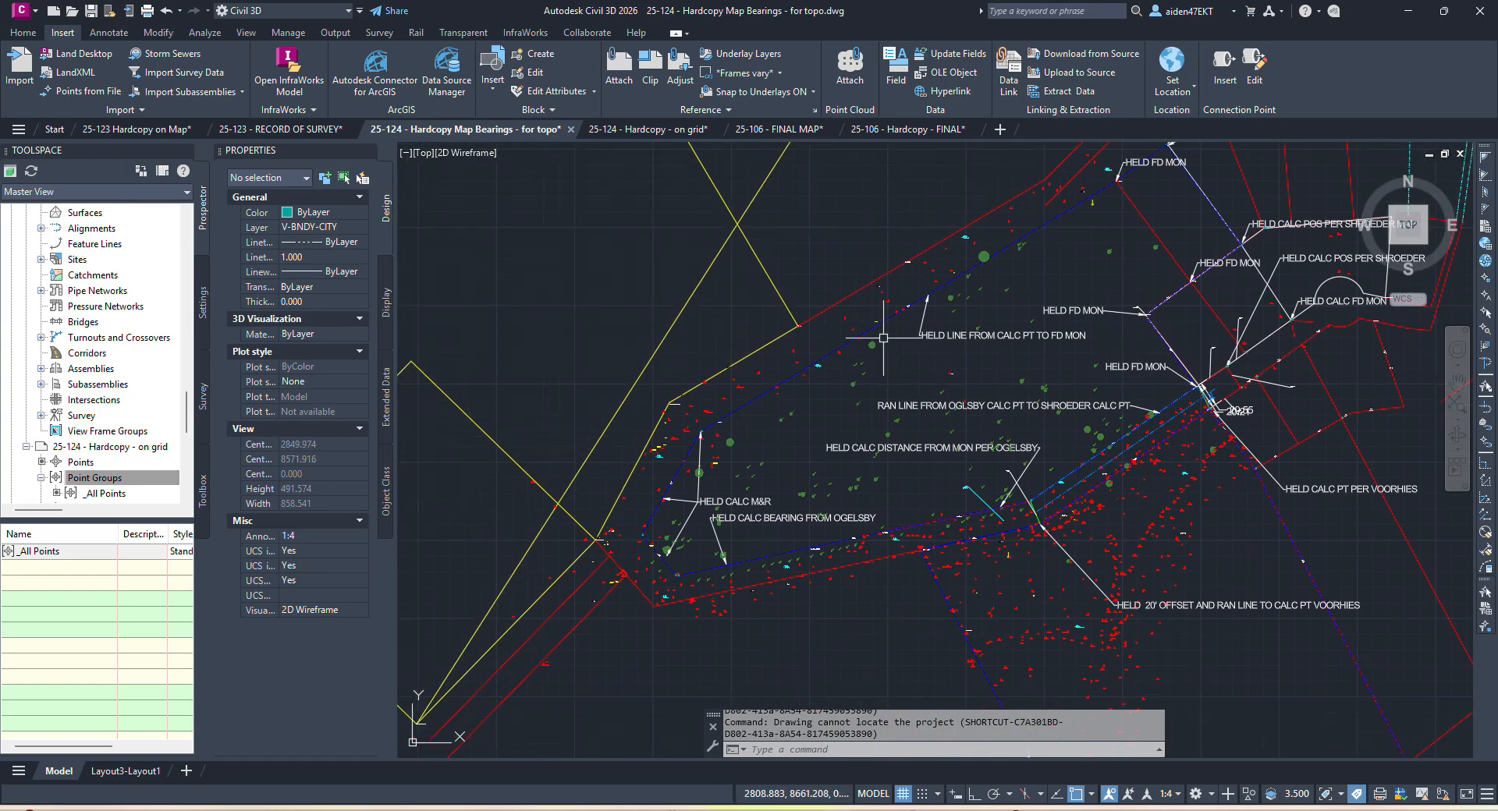
scroll(889, 355, up, 1)
scroll(905, 295, up, 5)
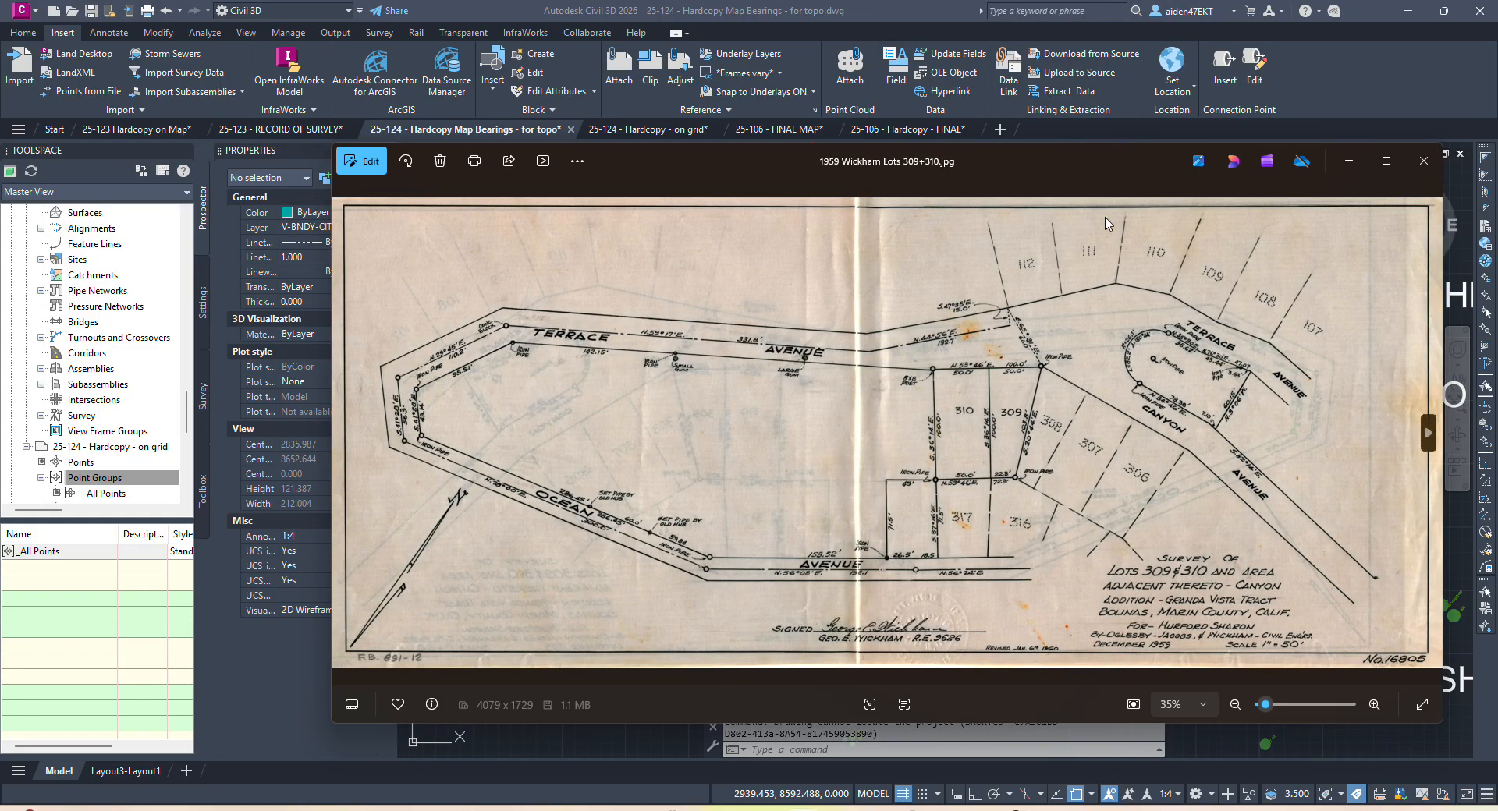
Examine the Terrace Avenue bearings, distances and iron pipes on the scanned 1959 survey map of Lots 309 and 310.
drag(1109, 167, 1002, 181)
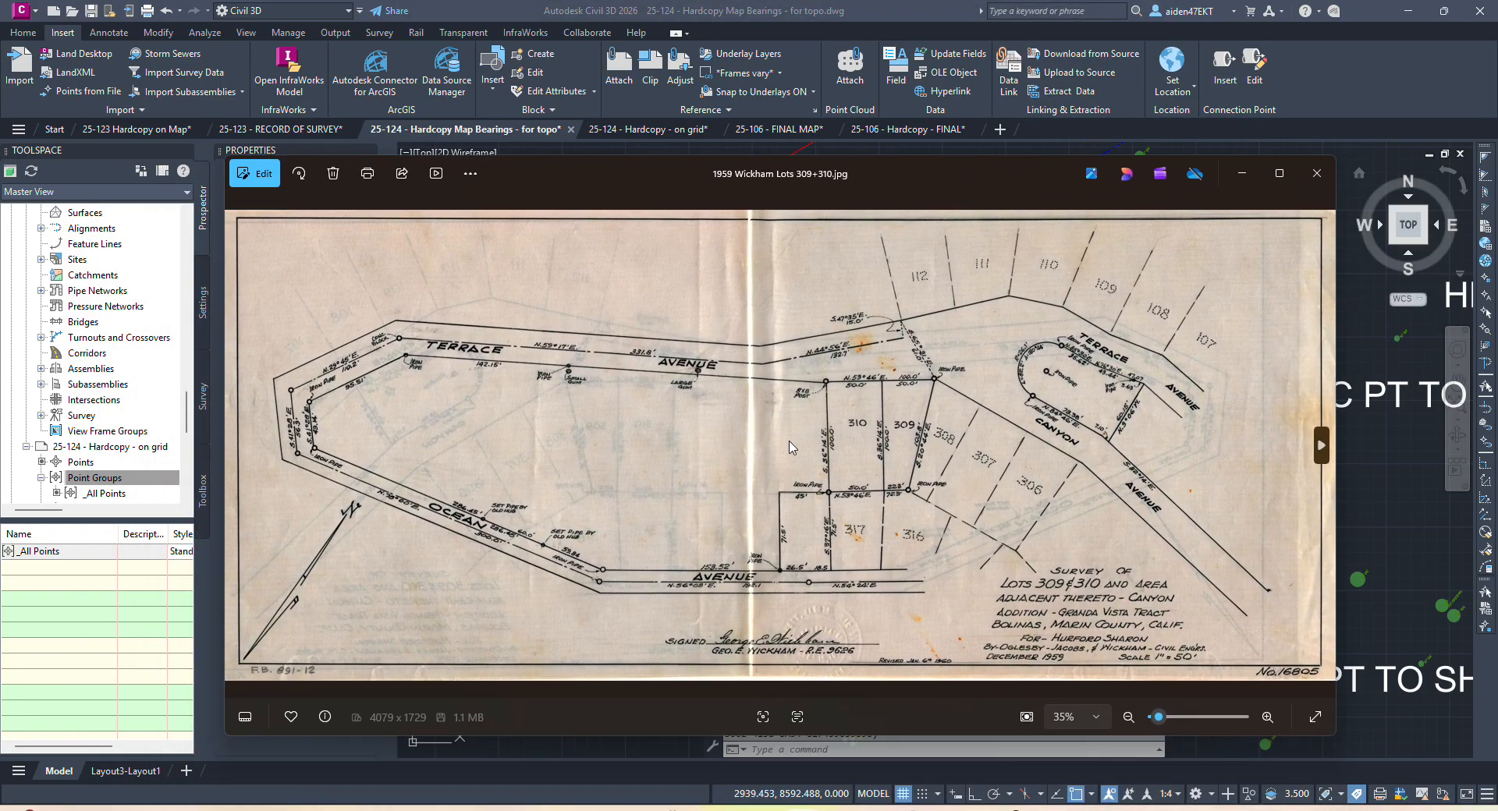
scroll(581, 472, up, 3)
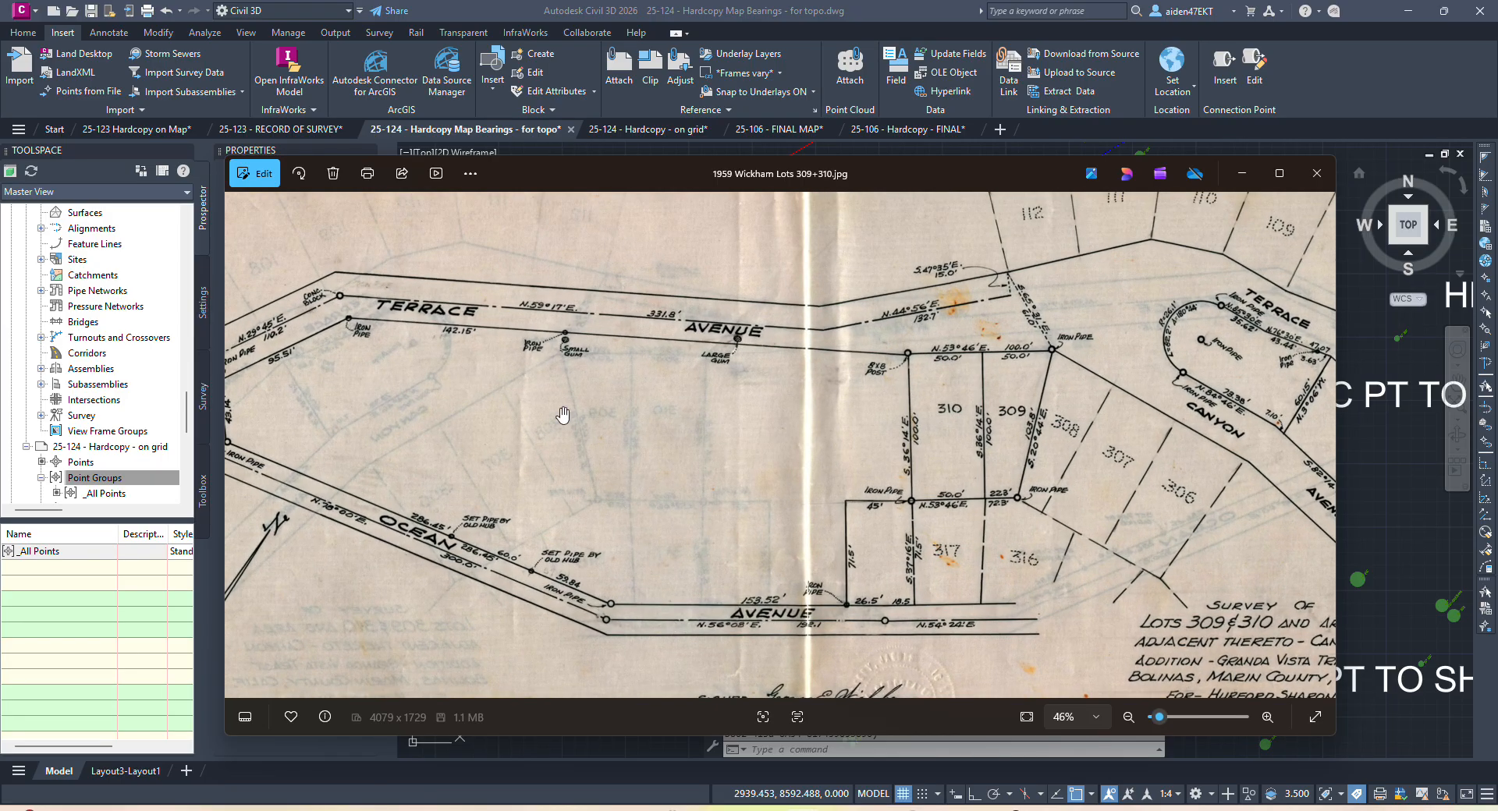
drag(674, 389, 791, 442)
scroll(517, 412, up, 7)
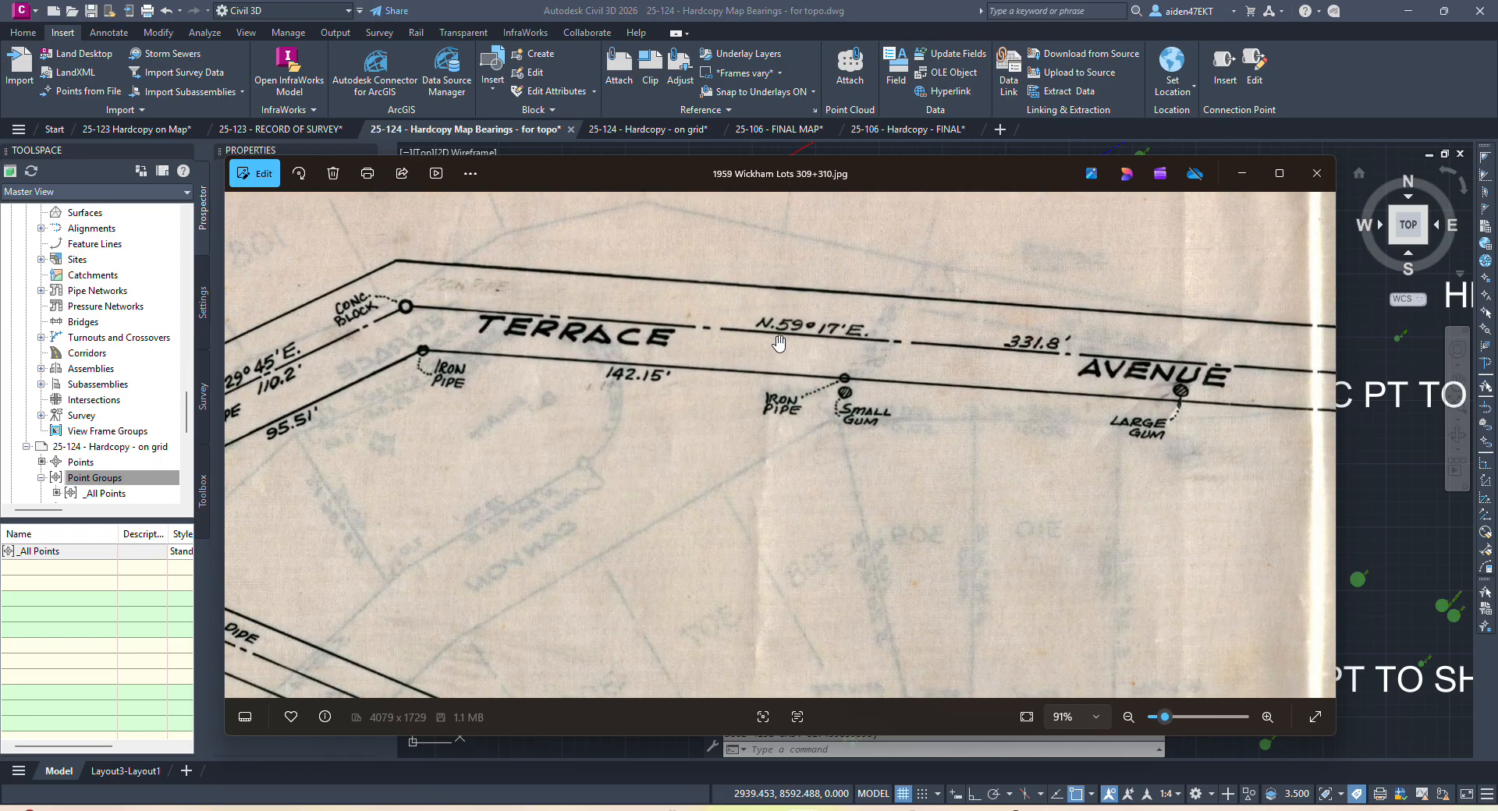
scroll(876, 386, down, 7)
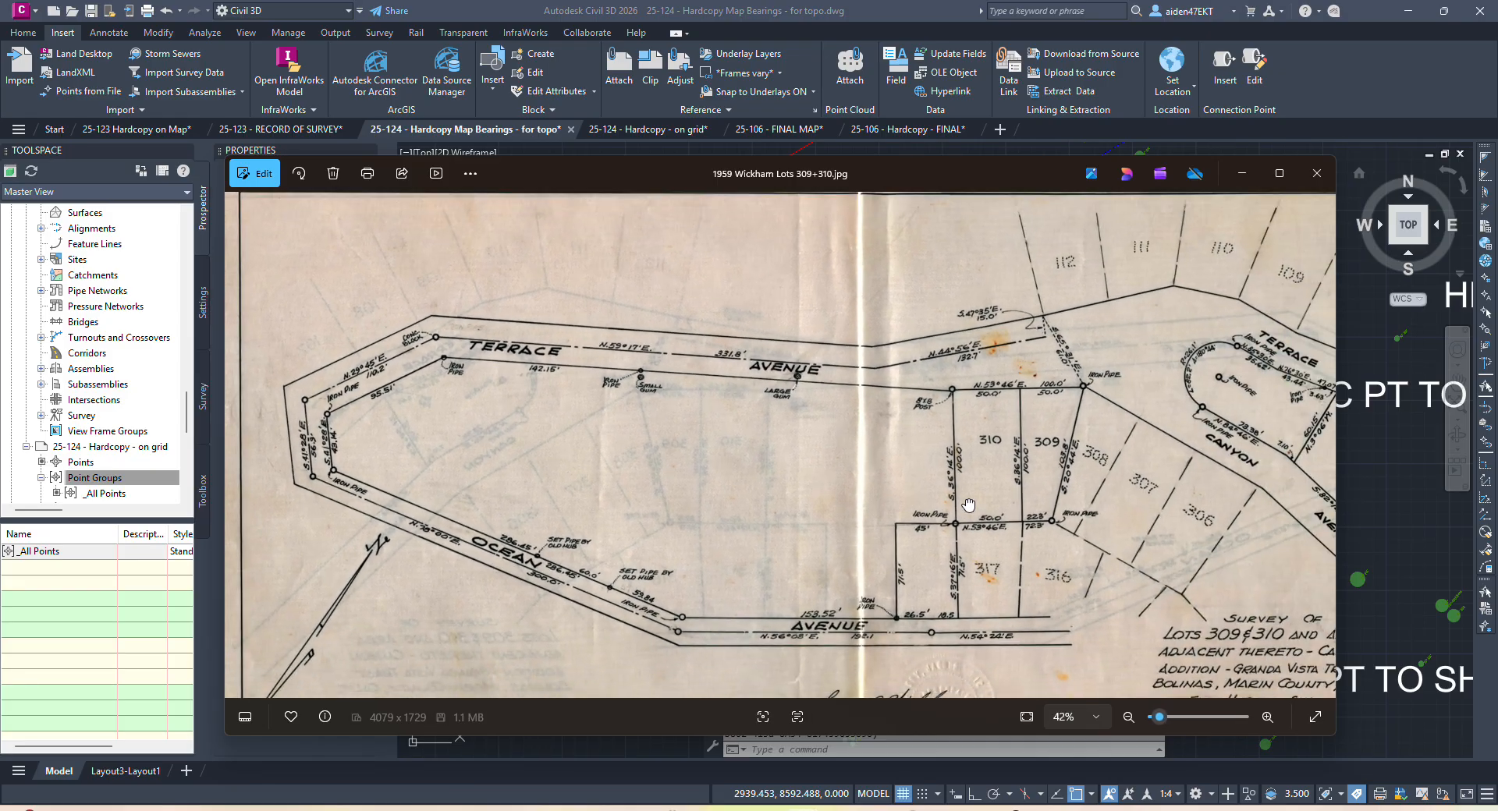
scroll(484, 370, up, 3)
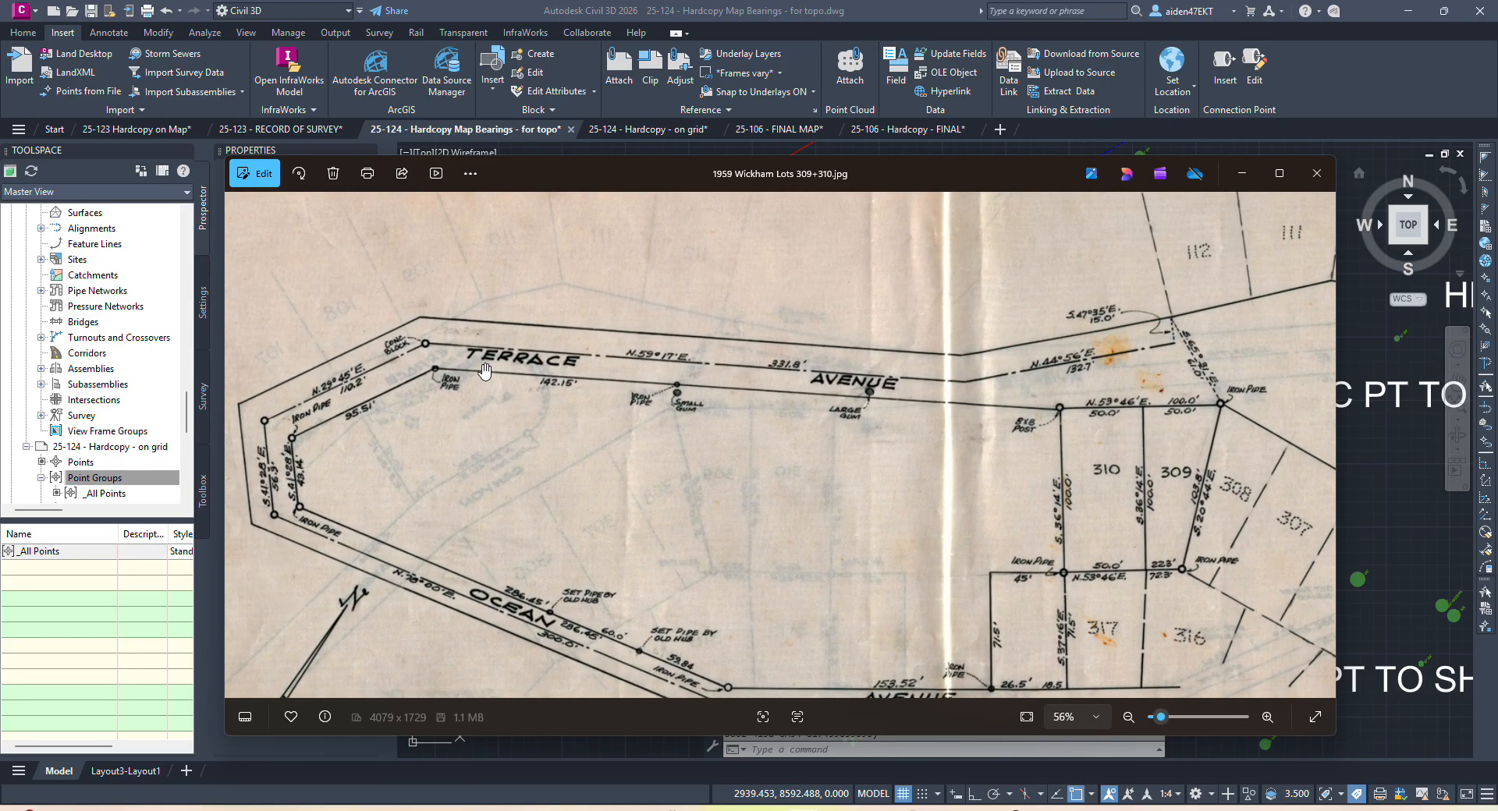
scroll(483, 371, up, 1)
scroll(601, 393, up, 2)
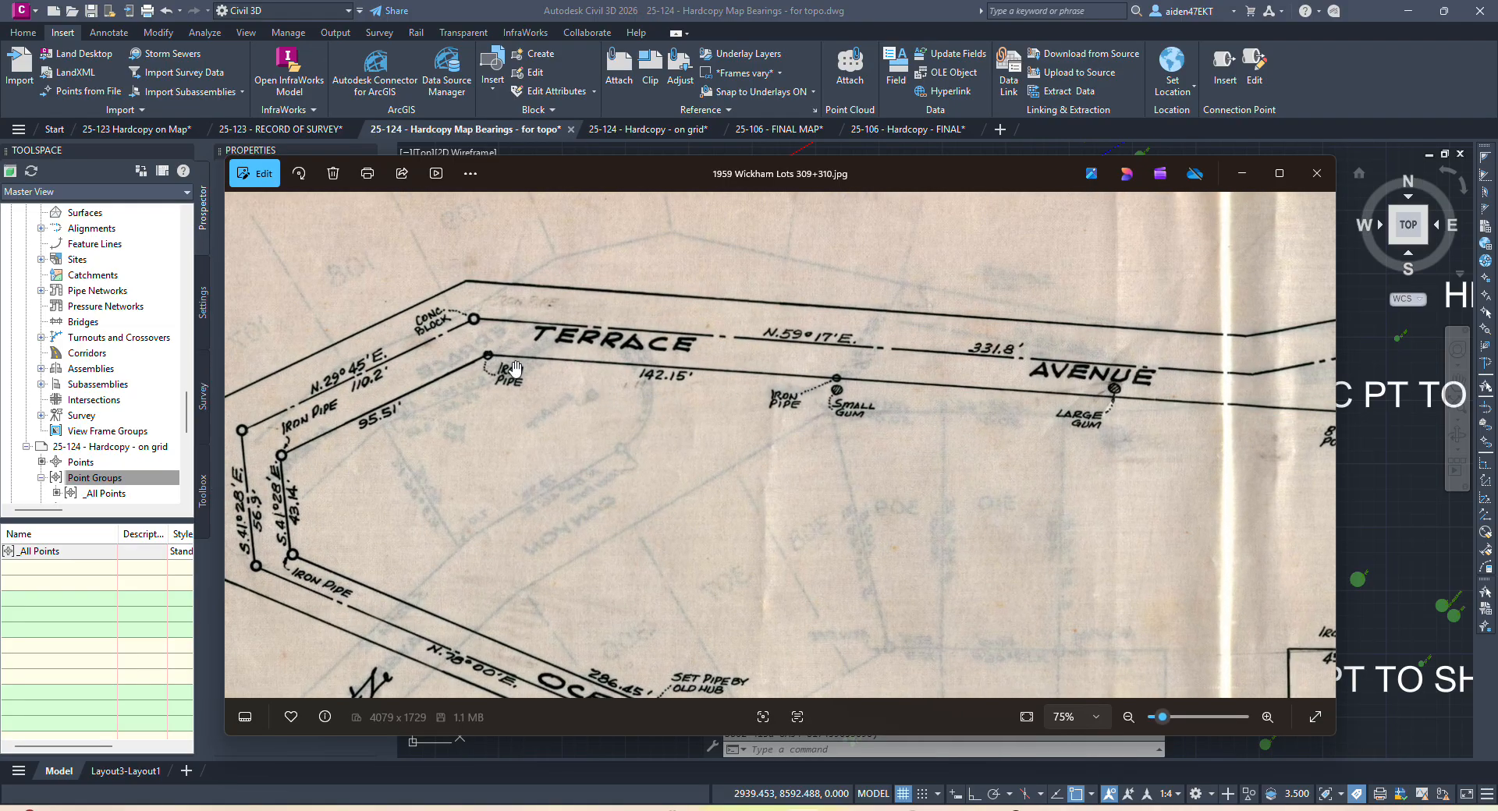
Examine the courses and iron pipes around the road's west end and along Ocean Avenue on the scanned 1959 map.
drag(309, 480, 390, 460)
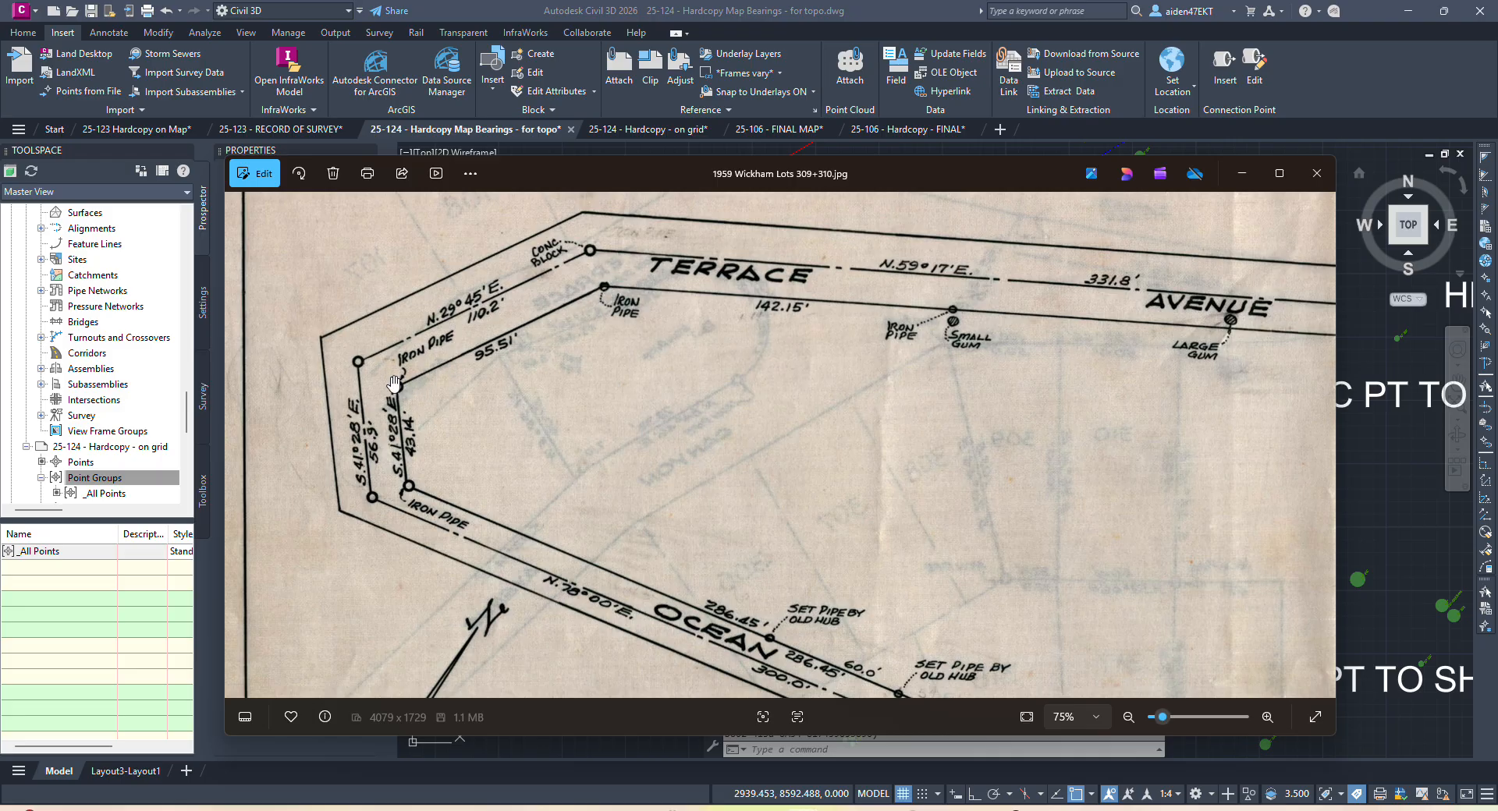
drag(473, 530, 361, 345)
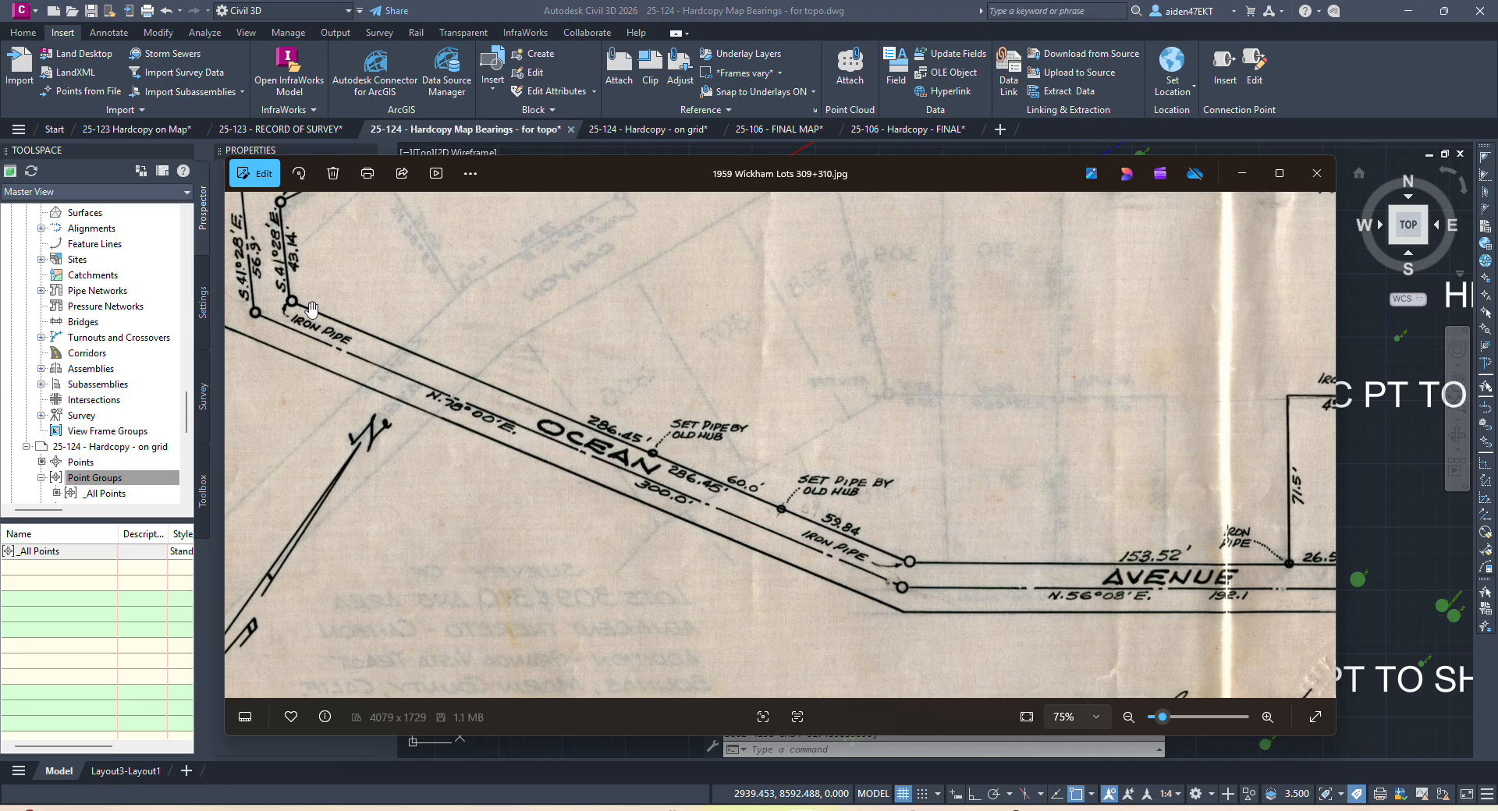
drag(473, 219, 599, 390)
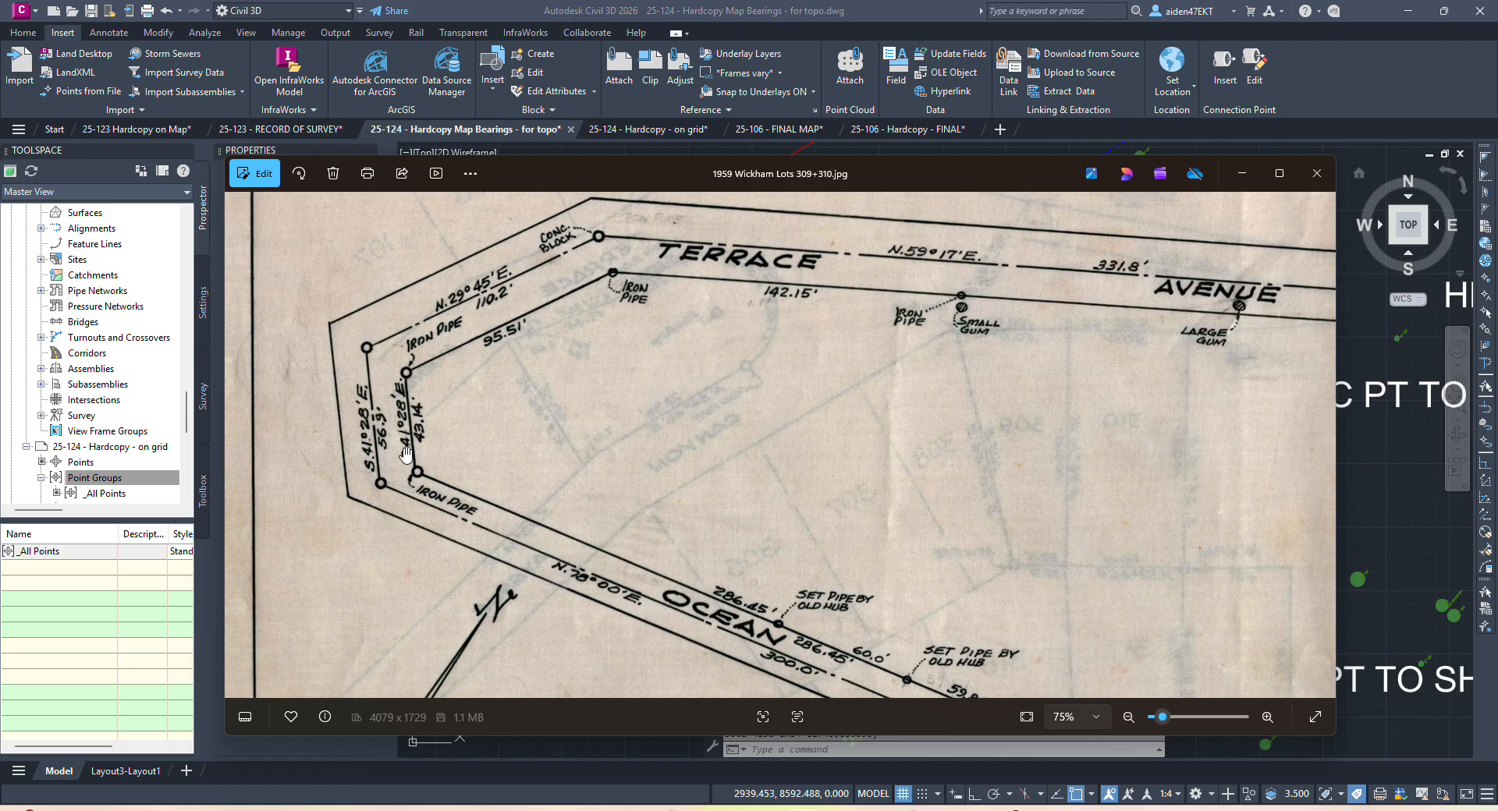
drag(444, 475, 412, 419)
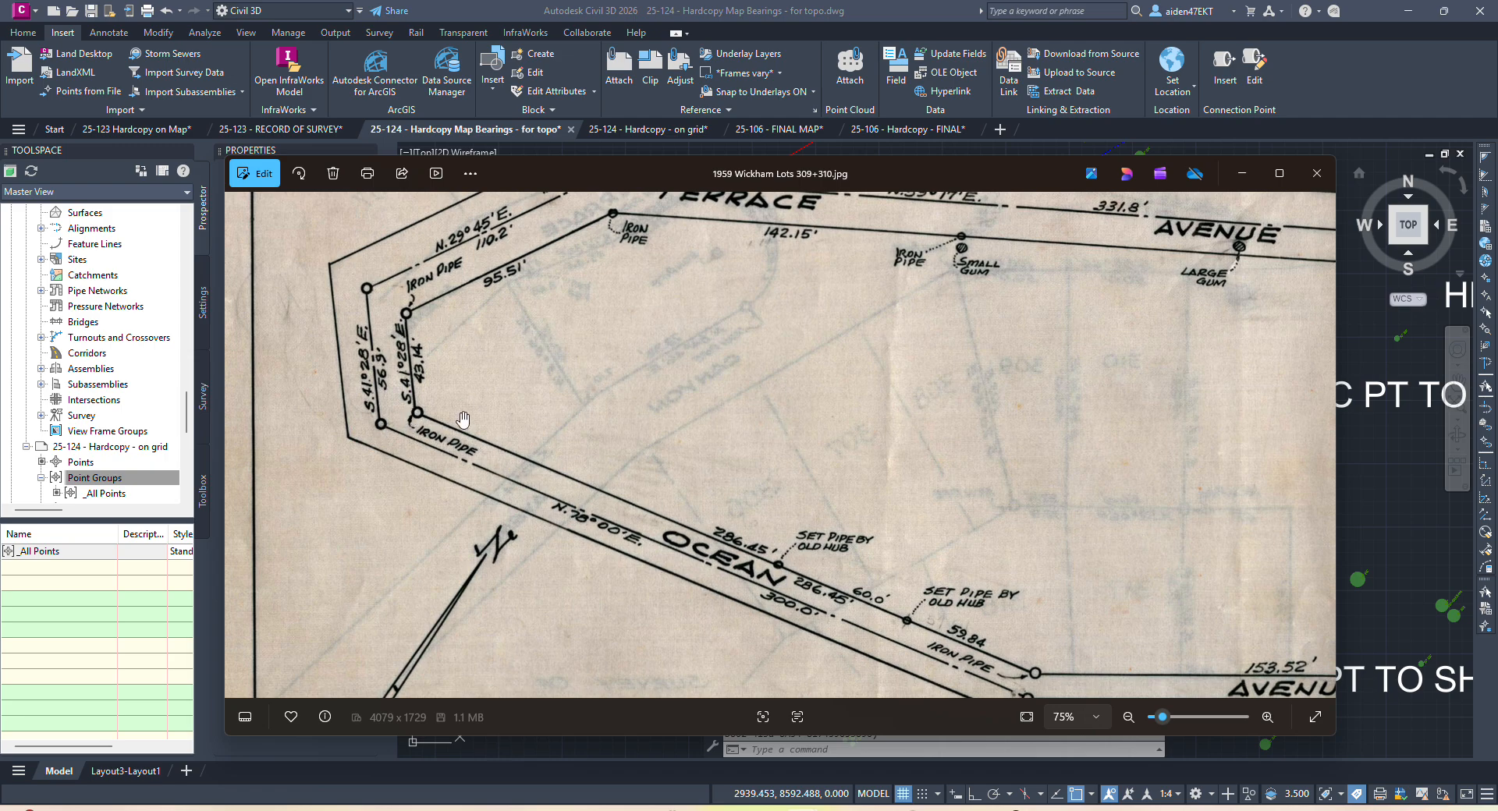
drag(691, 504, 599, 449)
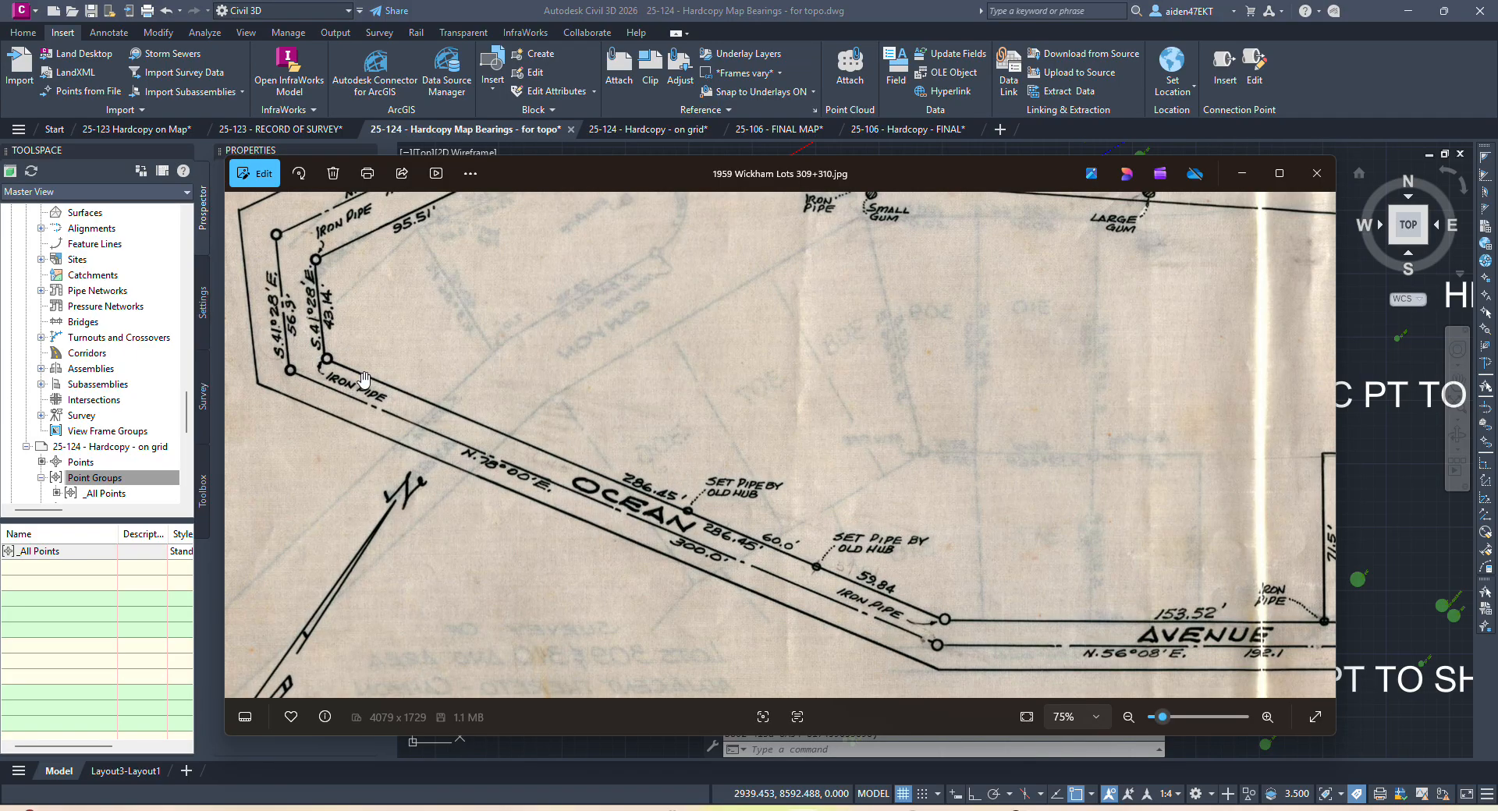
drag(693, 353, 752, 435)
scroll(743, 390, down, 2)
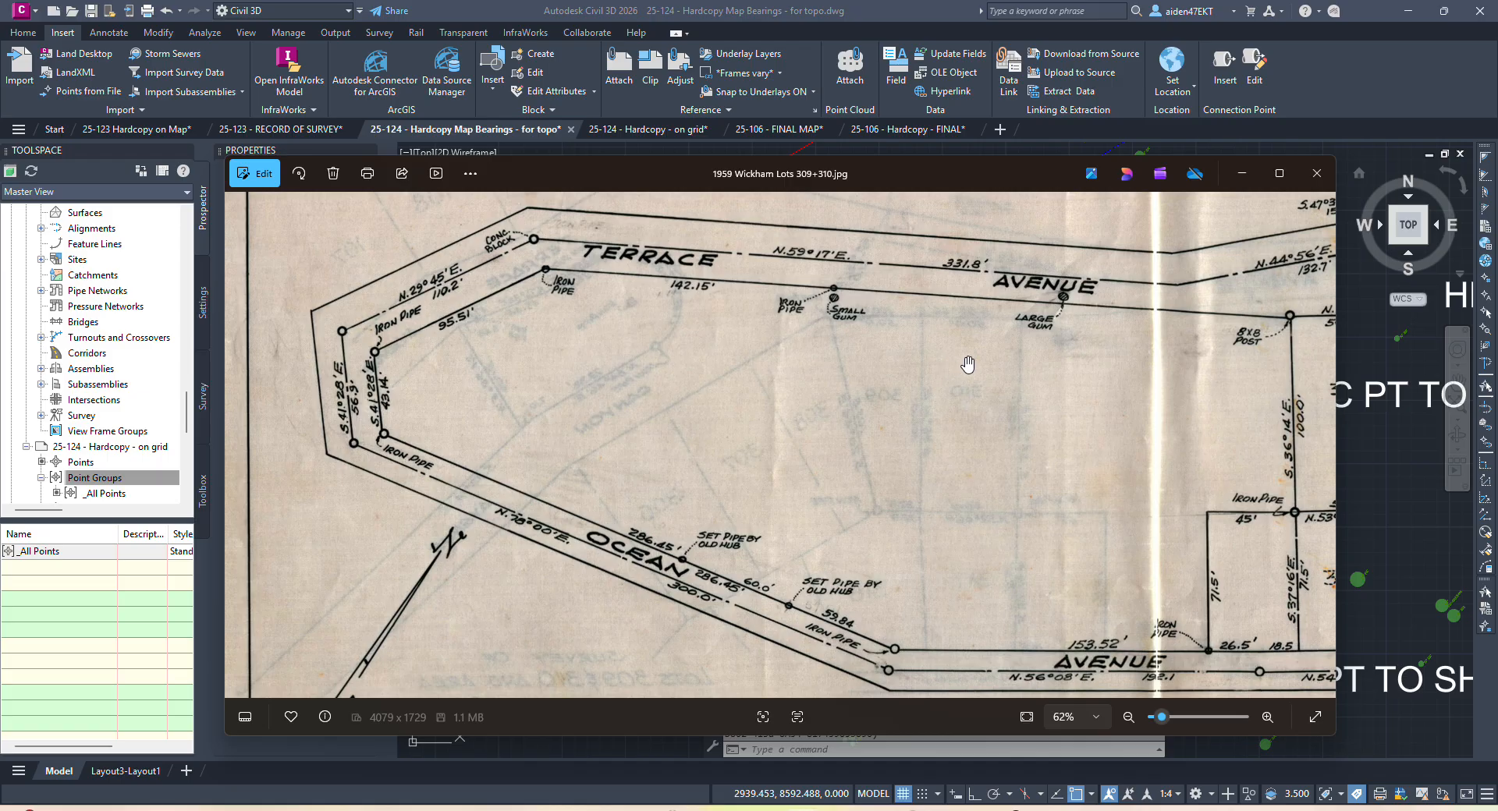
drag(1048, 366, 823, 380)
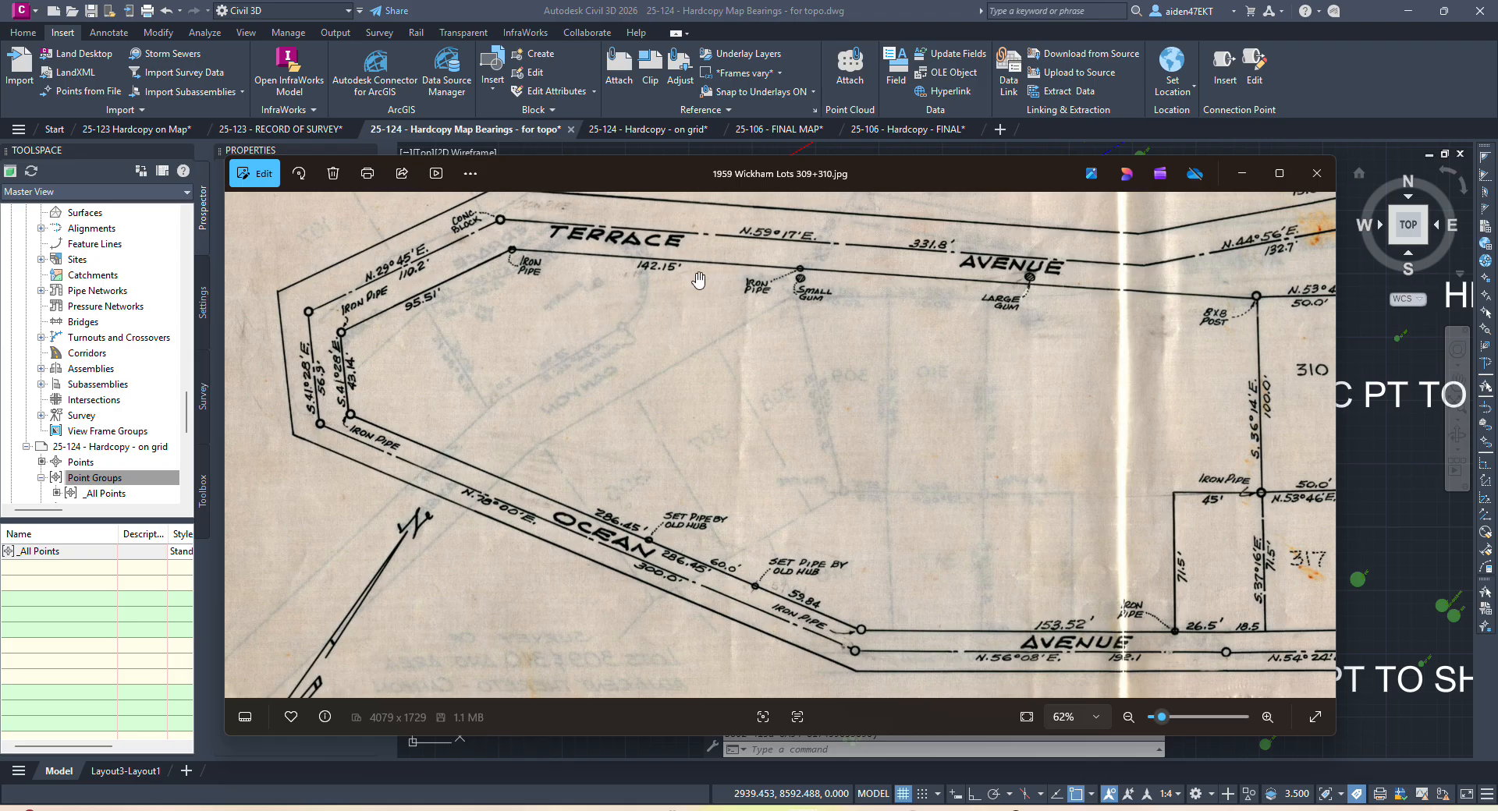
drag(680, 275, 685, 292)
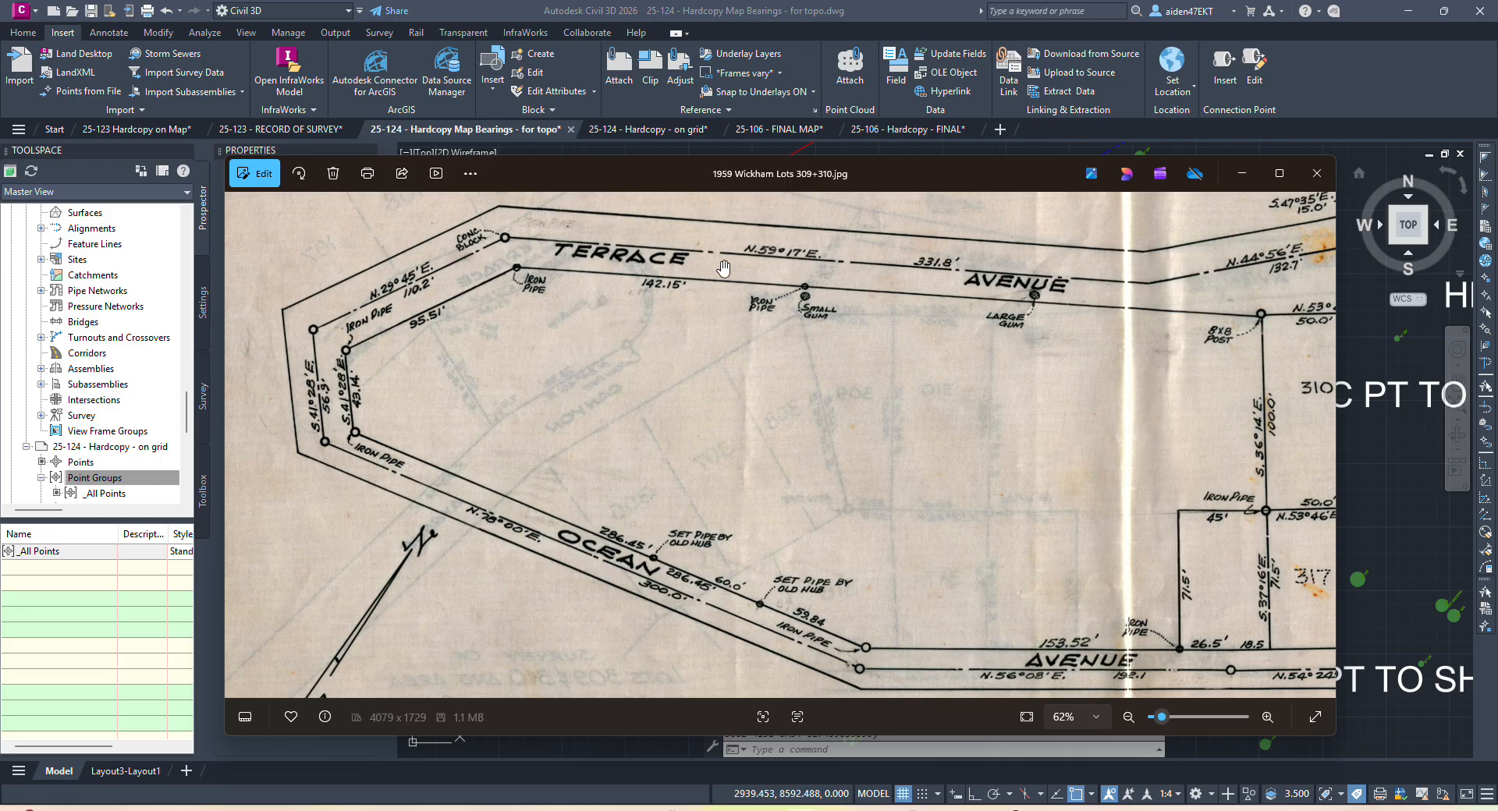
Examine the Terrace Avenue and Ocean Avenue courses and Lots 309 and 310 on the scanned 1959 map, and close the image.
drag(862, 301, 804, 314)
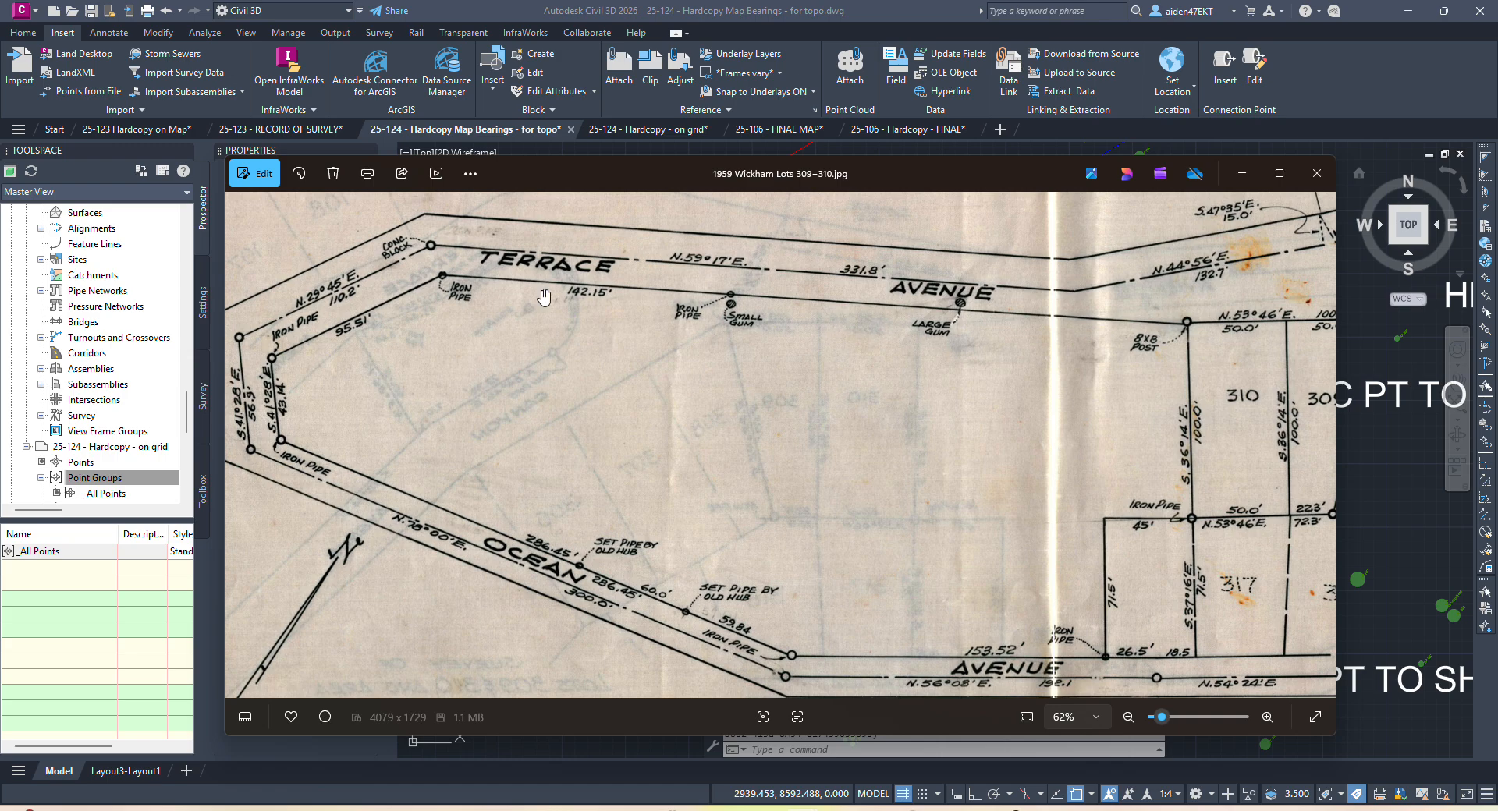
drag(480, 292, 480, 293)
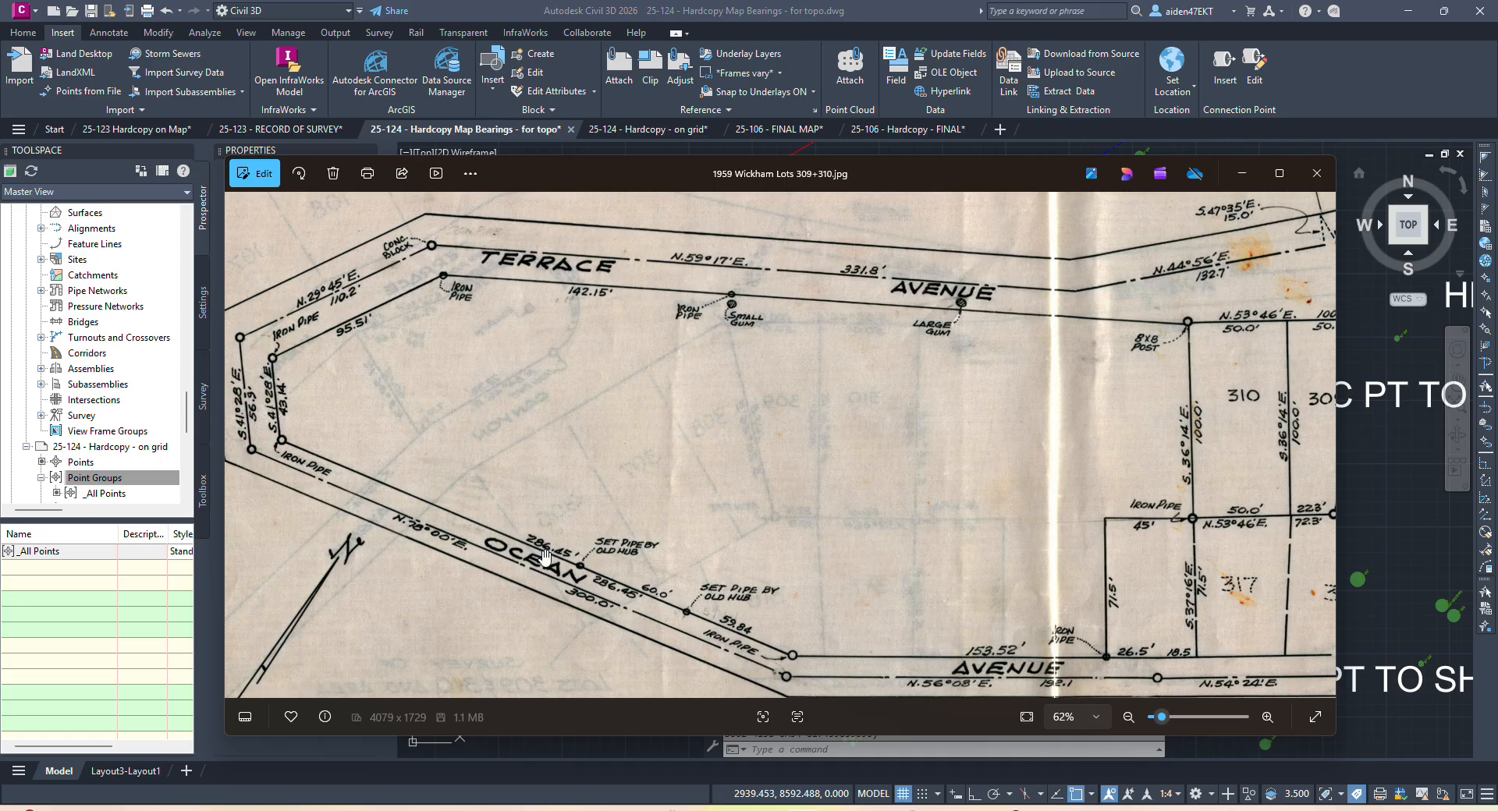
drag(544, 556, 493, 494)
drag(925, 560, 886, 595)
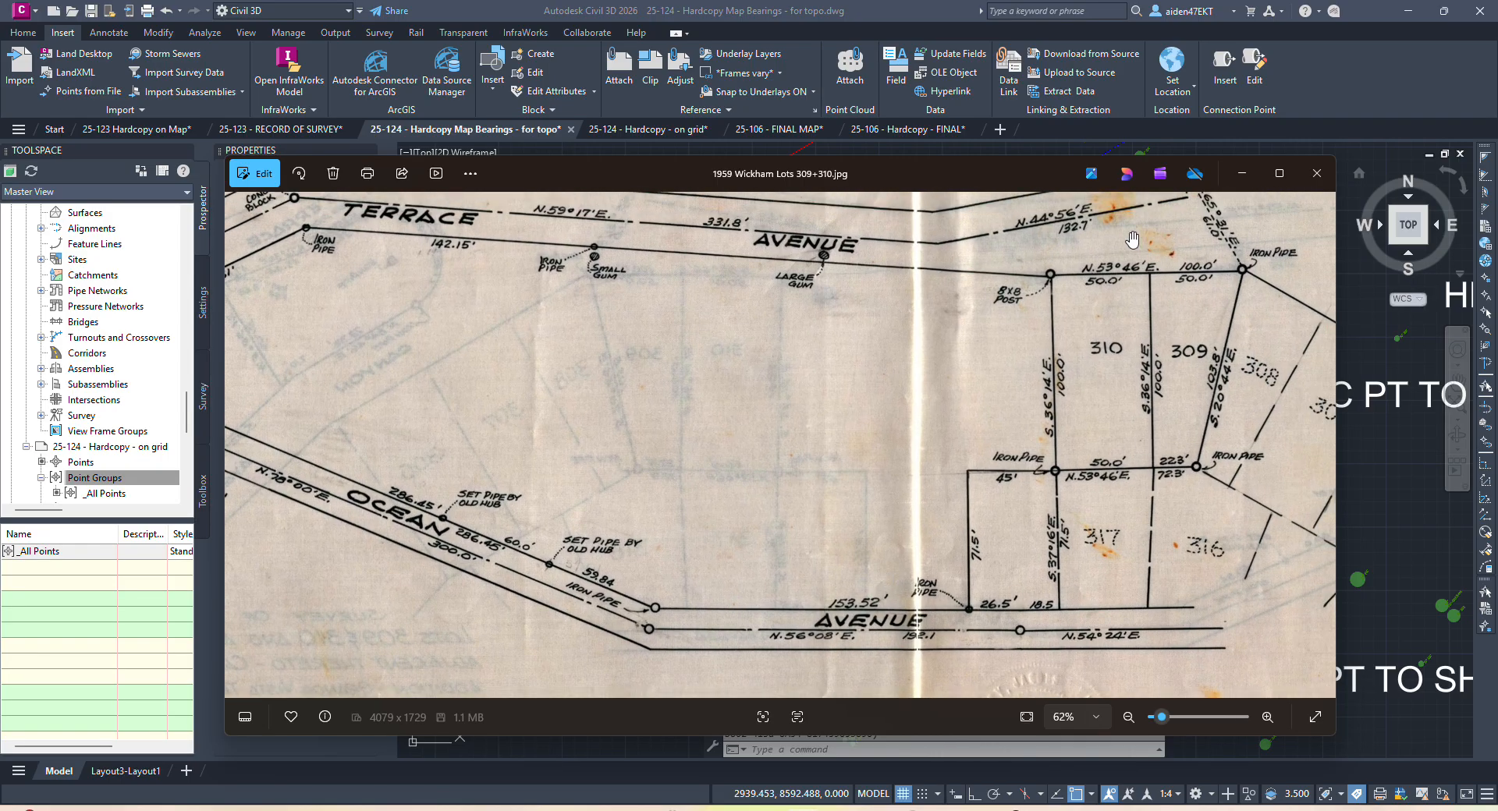
click(1318, 175)
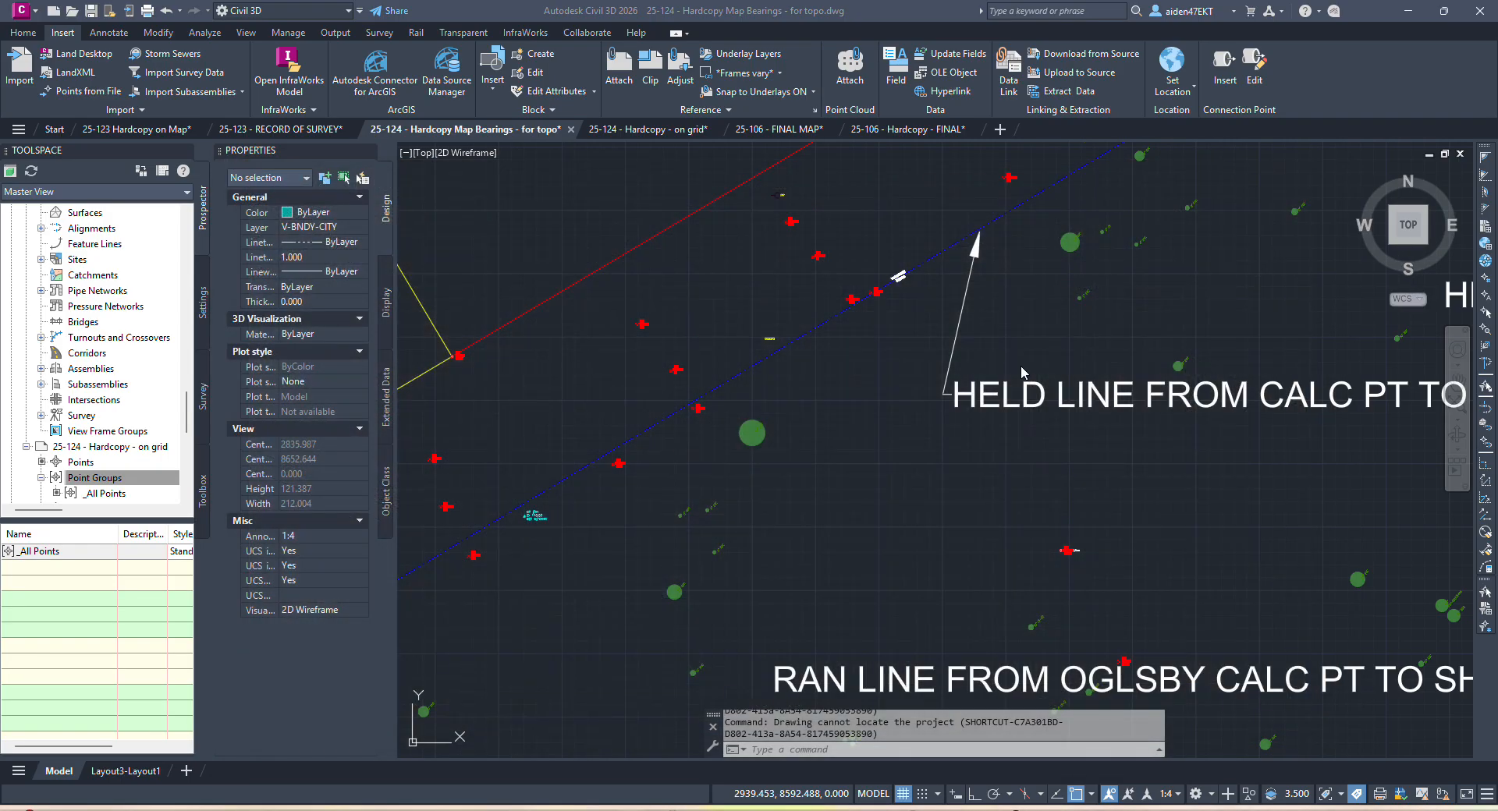
Examine the held lines, calculated distances and bearings along the south road boundary on the map-bearings drawing.
scroll(878, 337, down, 6)
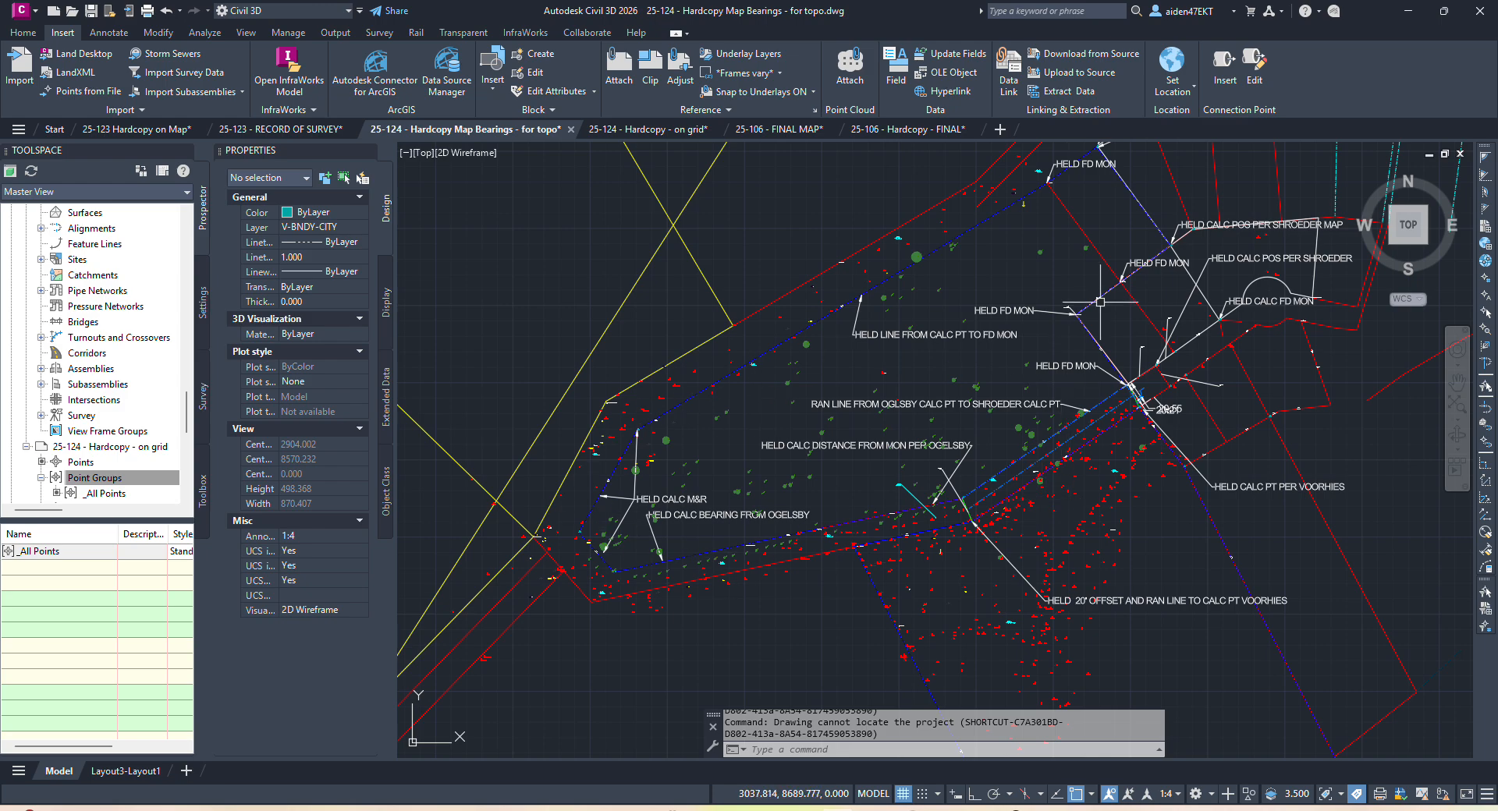
middle_drag(948, 365, 934, 371)
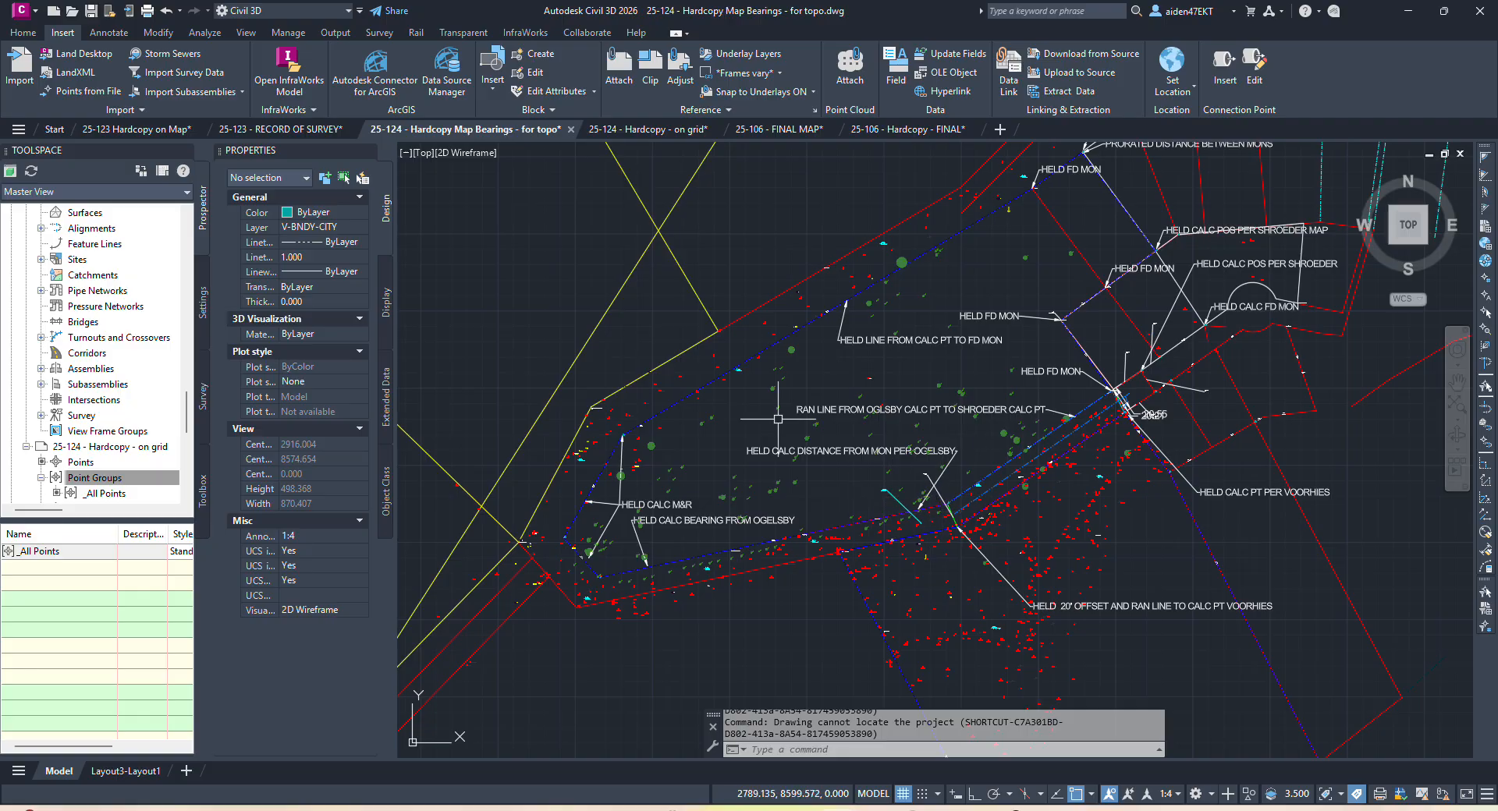
scroll(957, 496, up, 4)
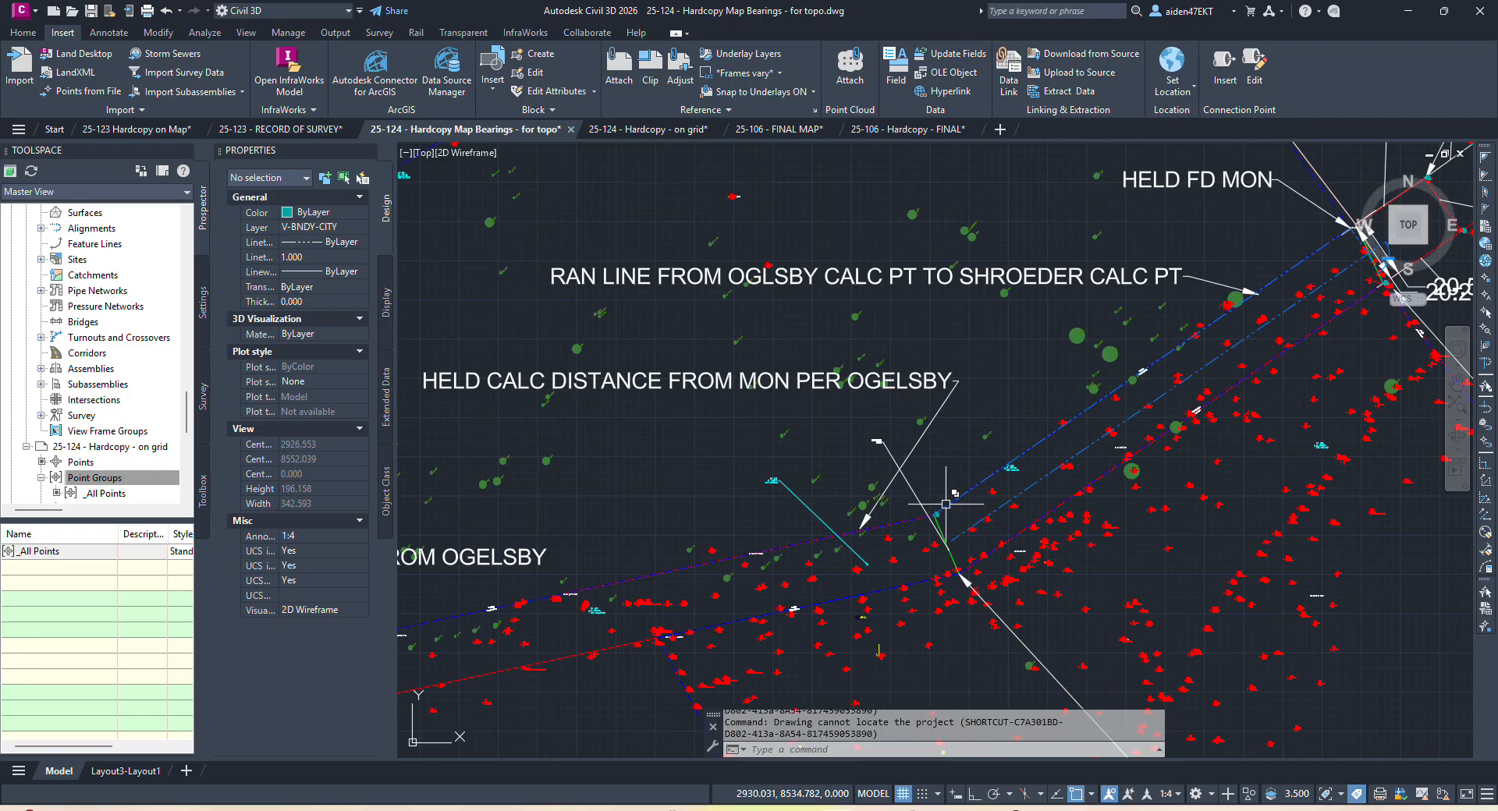
scroll(884, 485, down, 4)
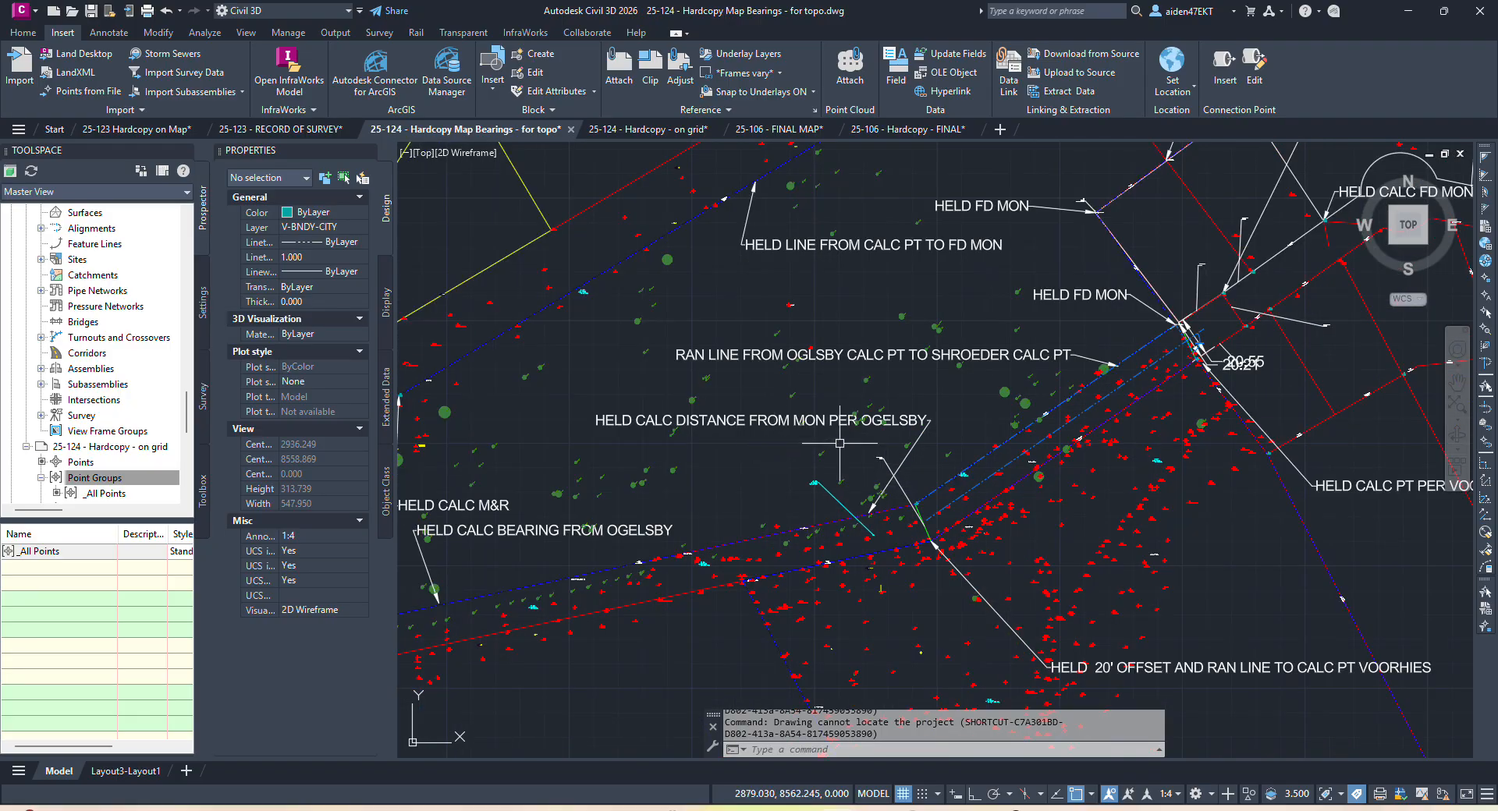
scroll(784, 460, up, 2)
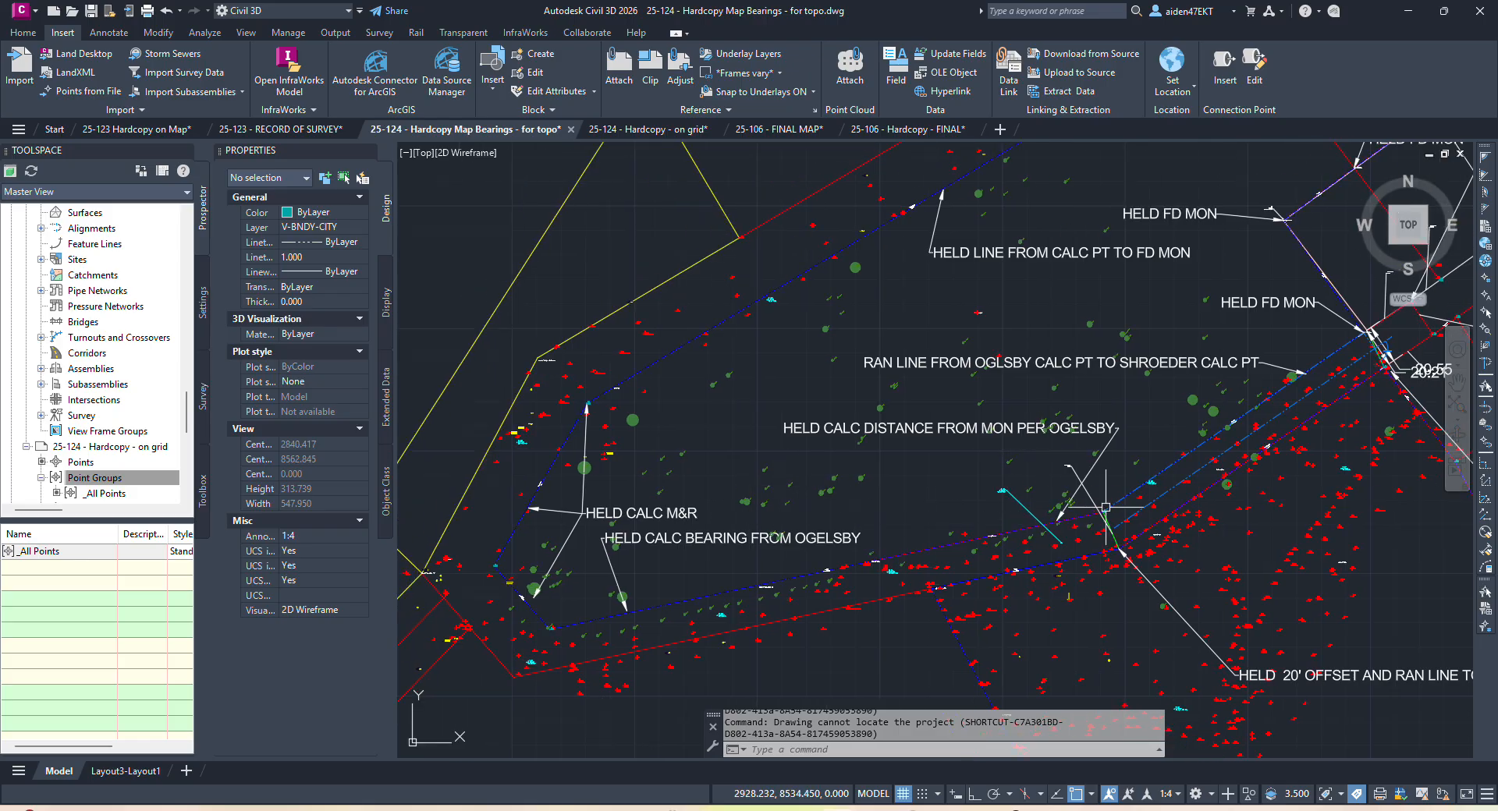
middle_drag(1105, 508, 1038, 513)
scroll(479, 631, up, 2)
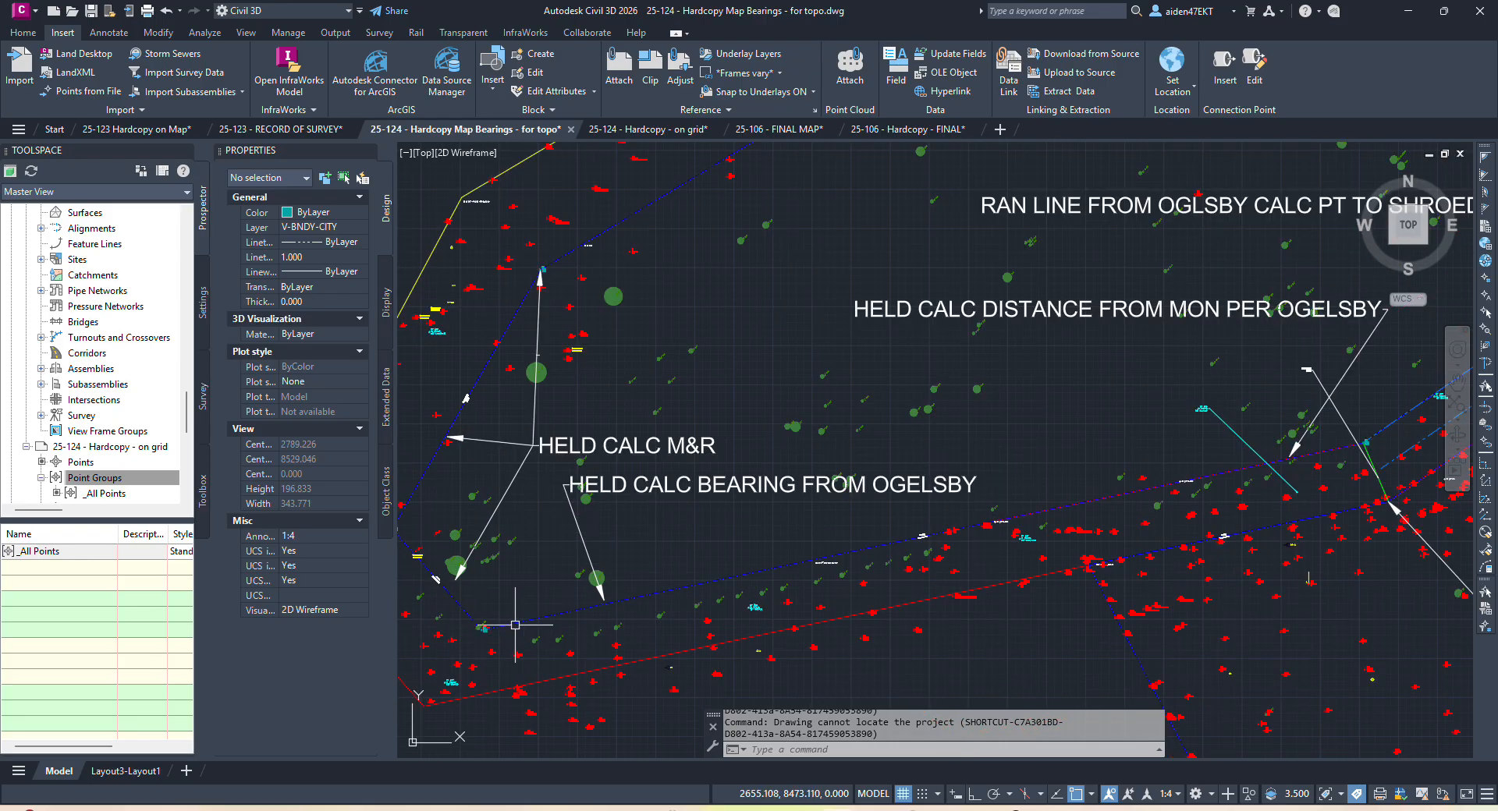
middle_drag(510, 624, 689, 620)
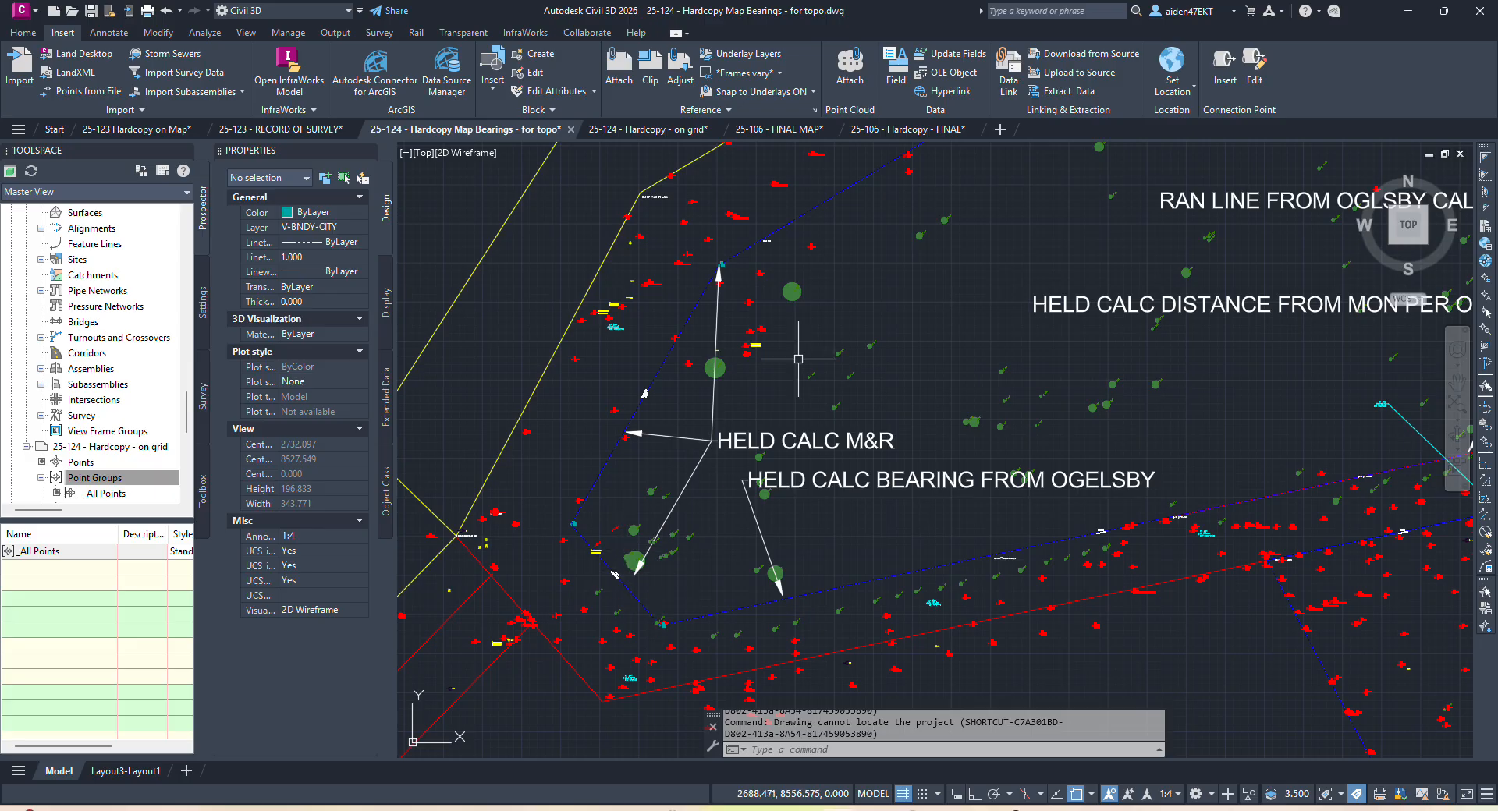
Examine calculated point 112 at the road's northwest bend and the held line running from it toward the found monument.
middle_drag(851, 273, 836, 432)
scroll(742, 423, up, 2)
scroll(700, 401, up, 4)
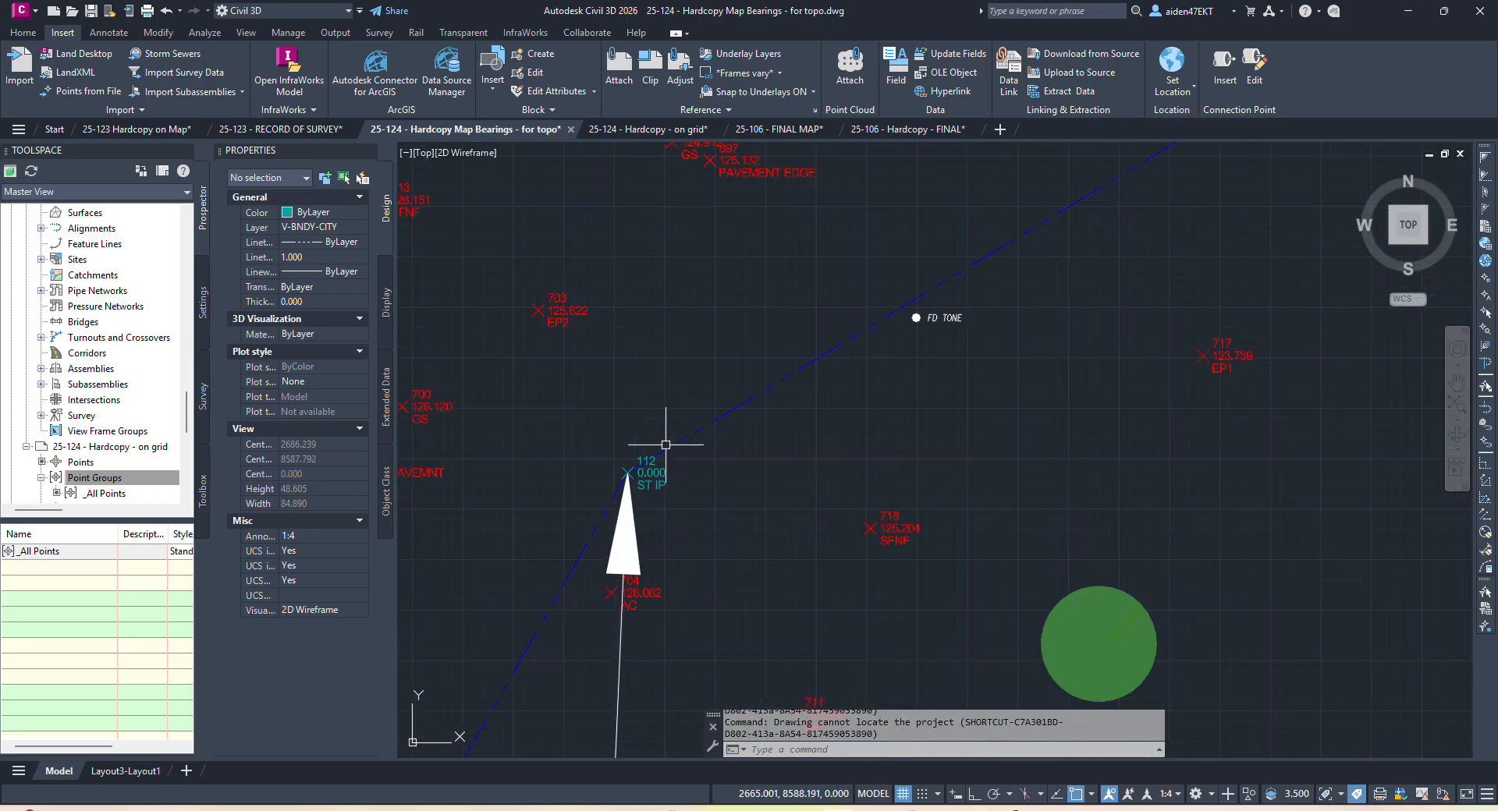
scroll(665, 445, up, 4)
scroll(625, 457, down, 9)
scroll(936, 284, down, 1)
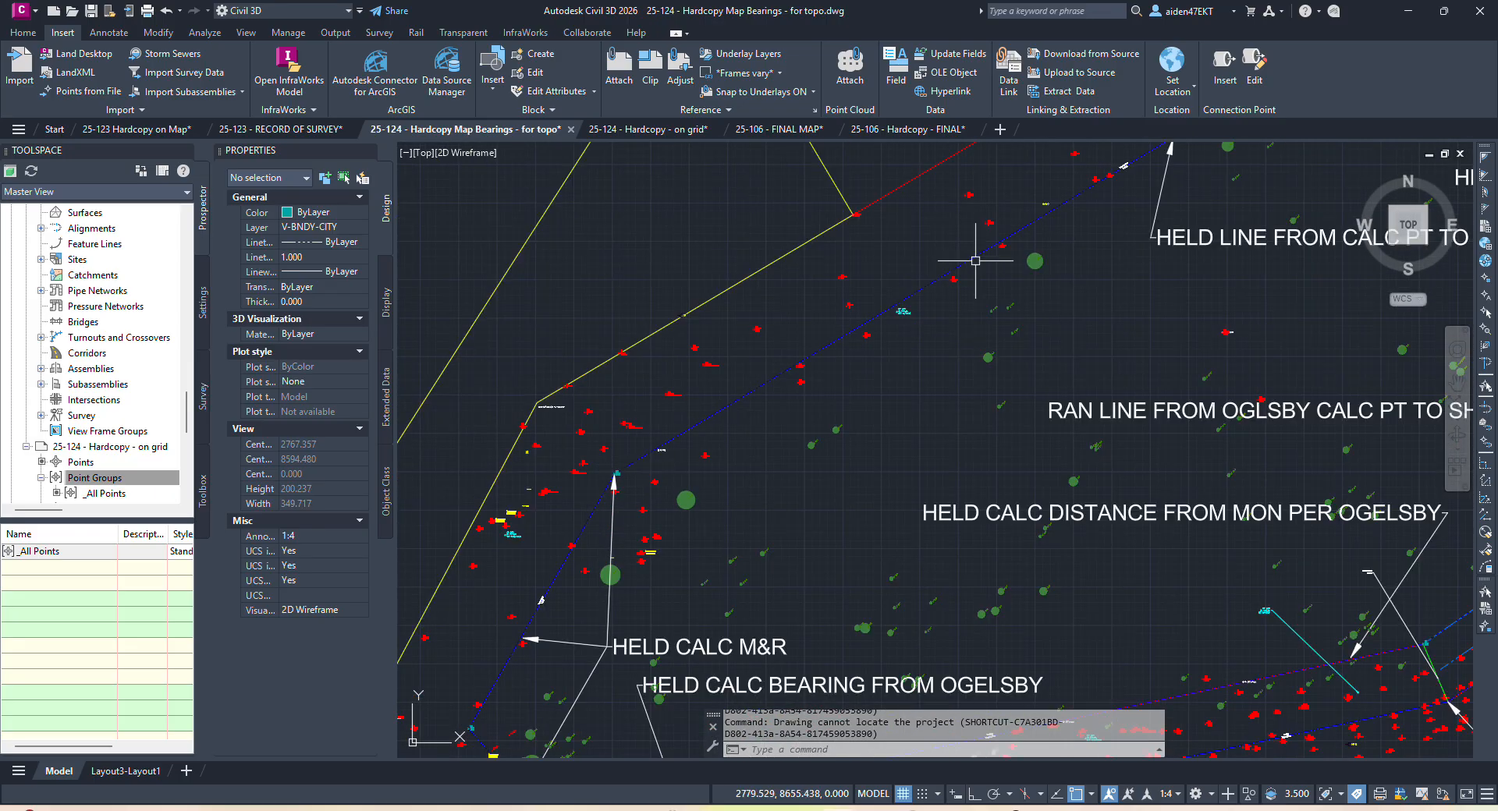
middle_drag(936, 285, 694, 479)
scroll(735, 456, down, 2)
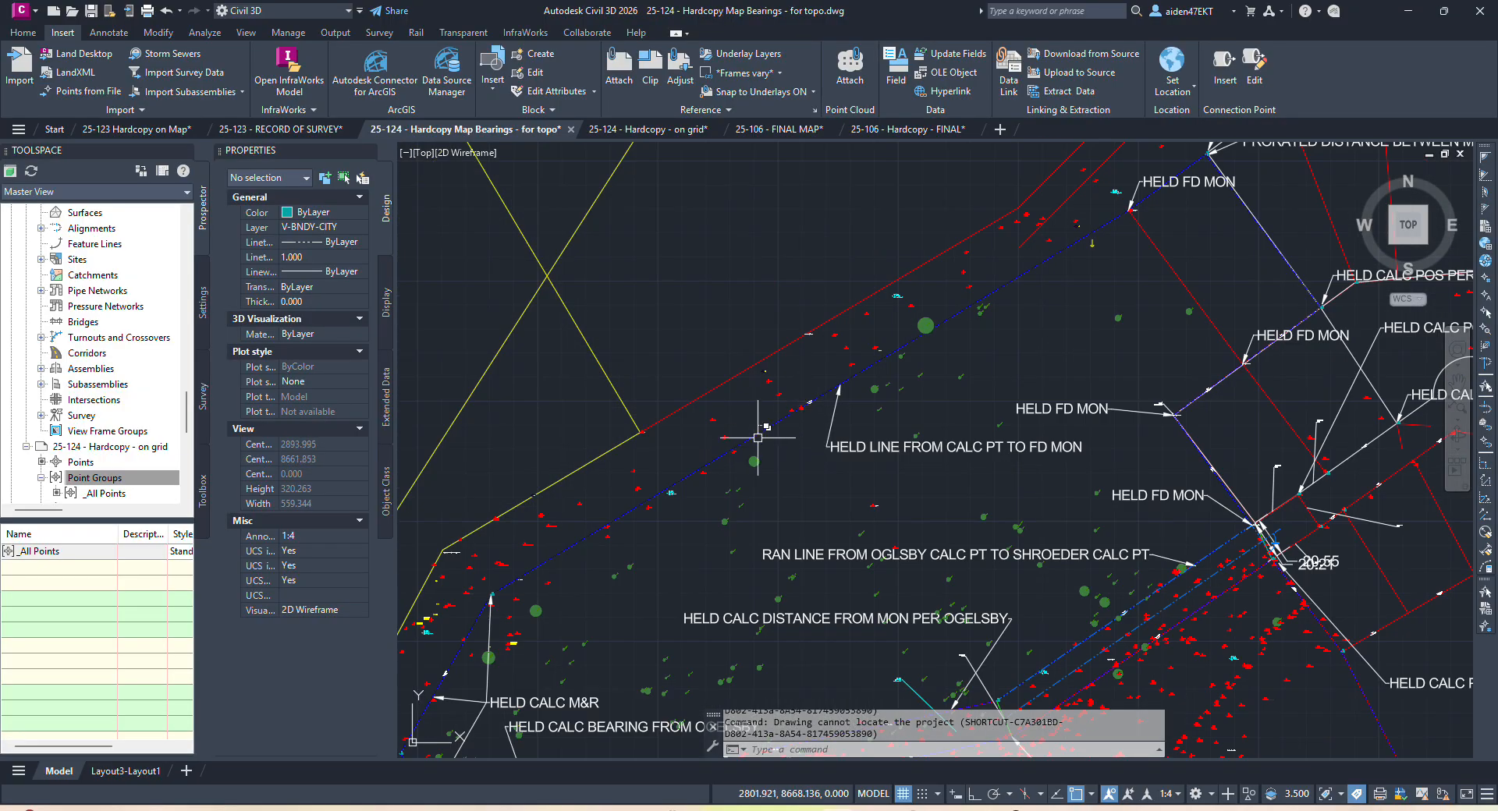
Examine the boundary from the west-end calculated points along the held line to the found monuments.
mouse_move(1055, 297)
middle_down()
mouse_move(1048, 308)
mouse_move(1056, 243)
middle_up()
middle_drag(711, 519, 971, 369)
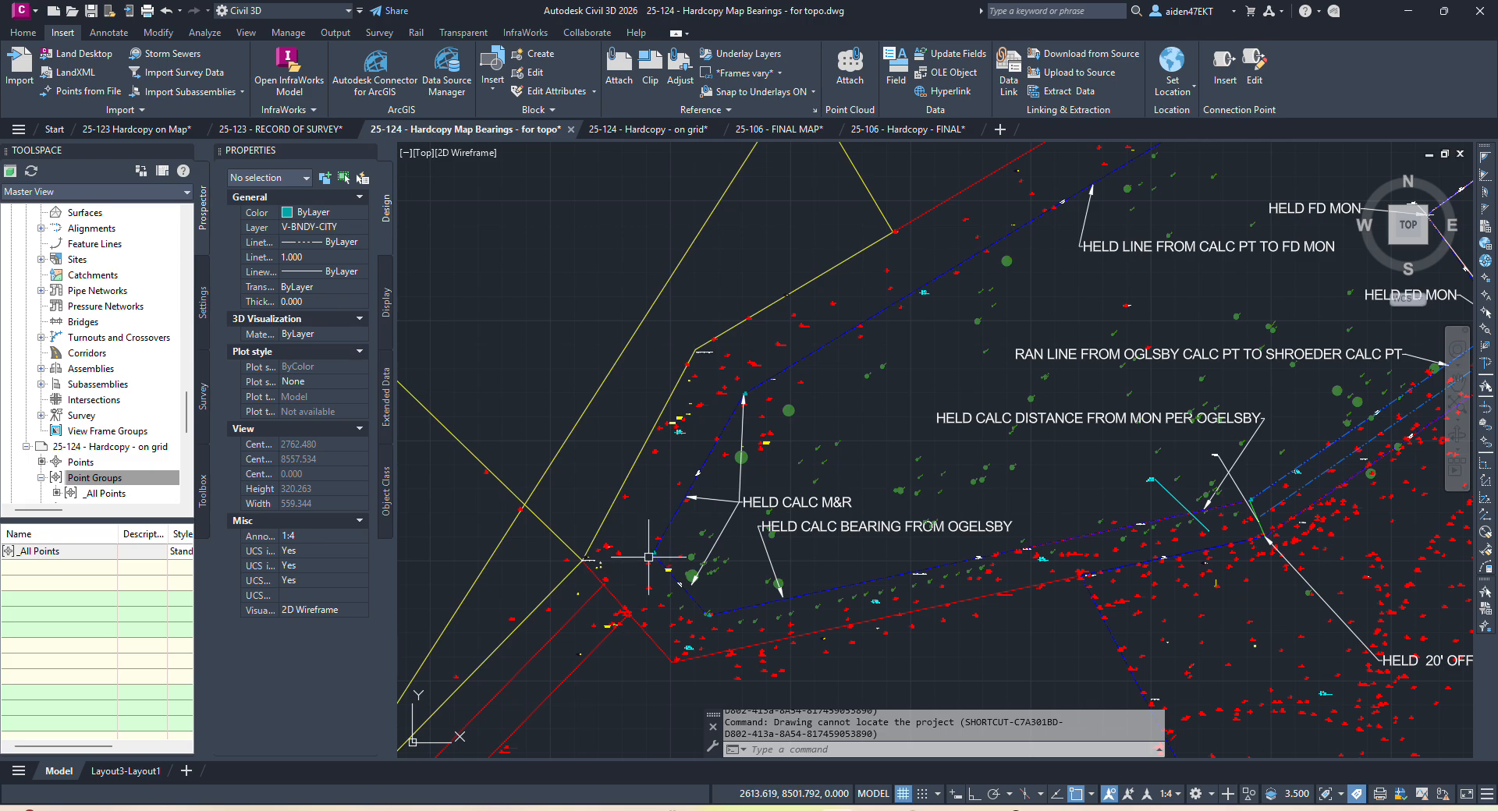
mouse_move(1188, 433)
middle_down()
mouse_move(777, 560)
mouse_move(748, 583)
middle_up()
scroll(1000, 354, up, 4)
middle_drag(1139, 277, 1004, 446)
scroll(989, 431, down, 4)
scroll(991, 413, up, 6)
scroll(991, 413, down, 8)
middle_drag(887, 471, 1042, 377)
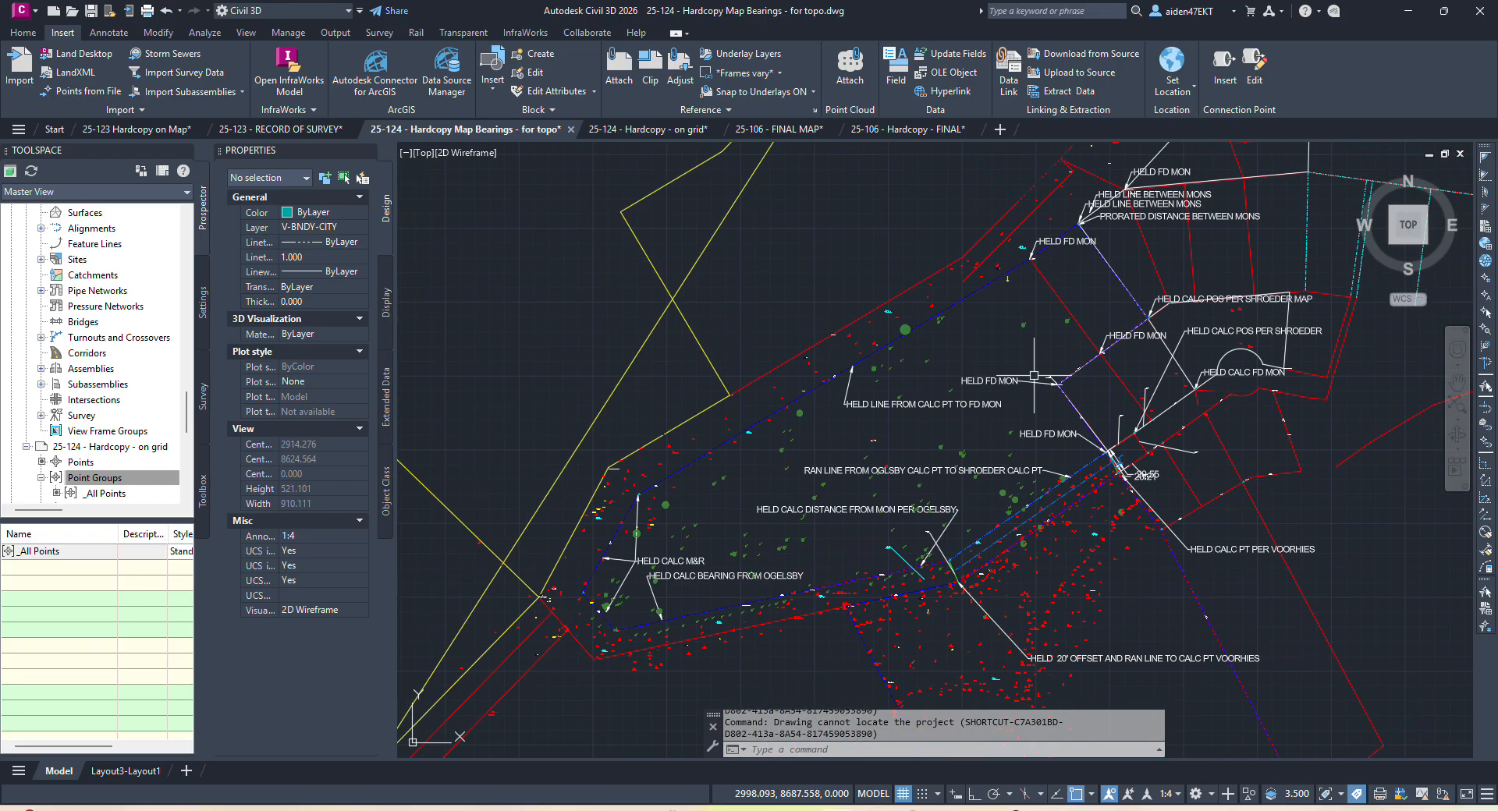
Examine the south boundary corner around the calculated monument distance and the 20' offset note.
scroll(968, 480, up, 1)
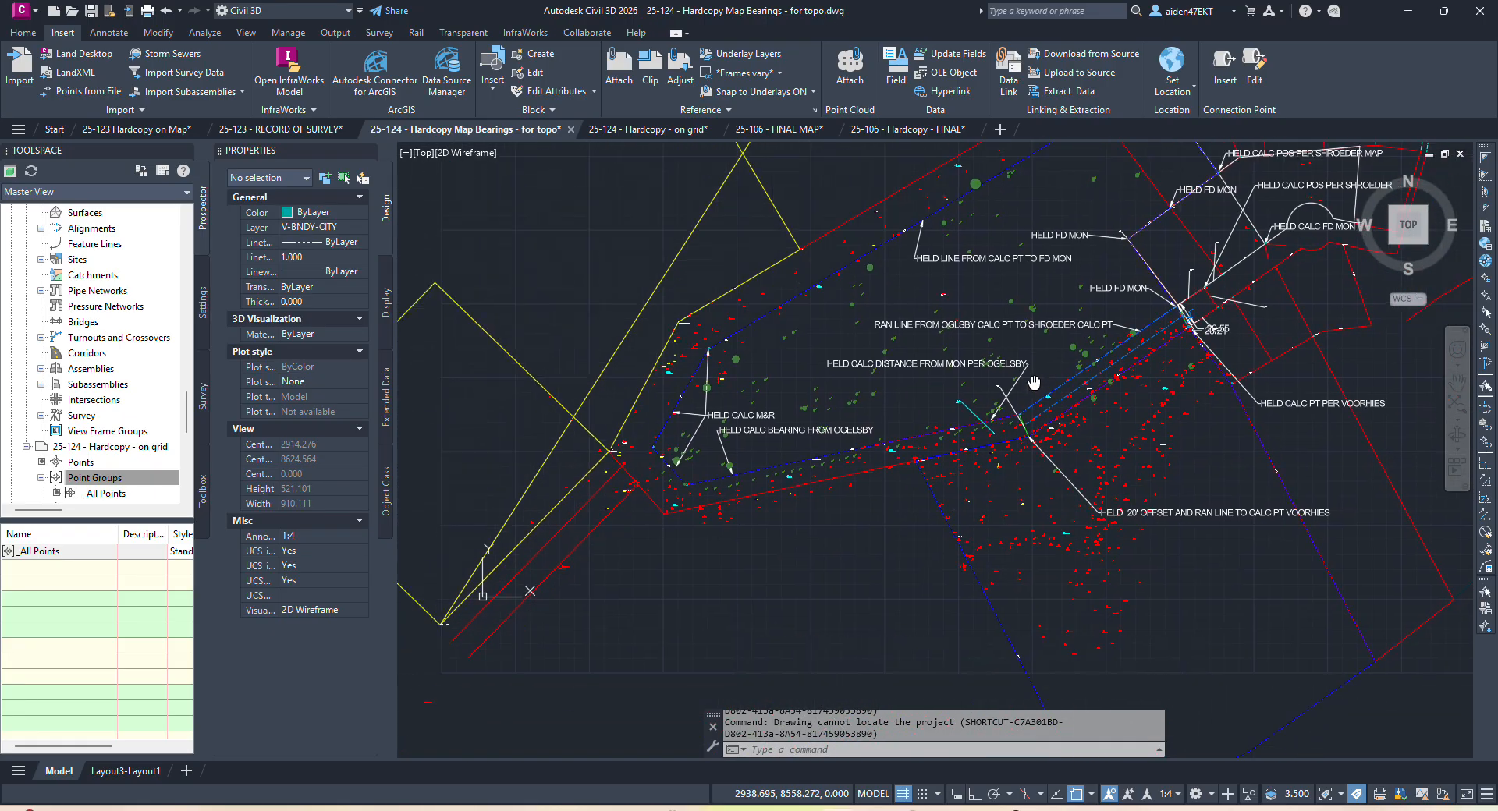
scroll(1027, 478, up, 3)
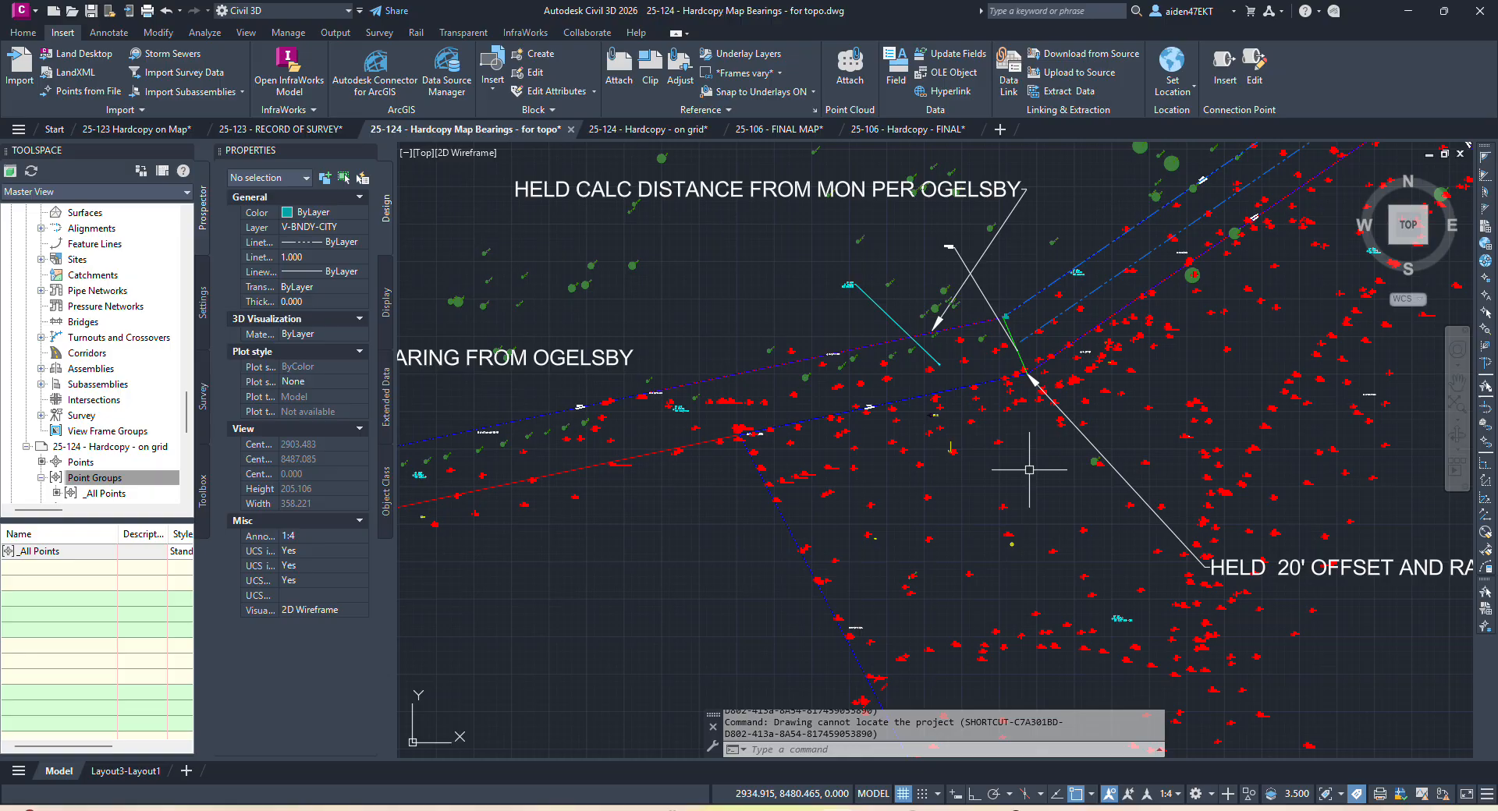
scroll(1127, 414, down, 2)
middle_drag(1127, 413, 1067, 494)
Switch to the drawing 25-124 - Hardcopy - on grid and examine the resolved boundary and held-monument notes against the aerial imagery.
click(657, 131)
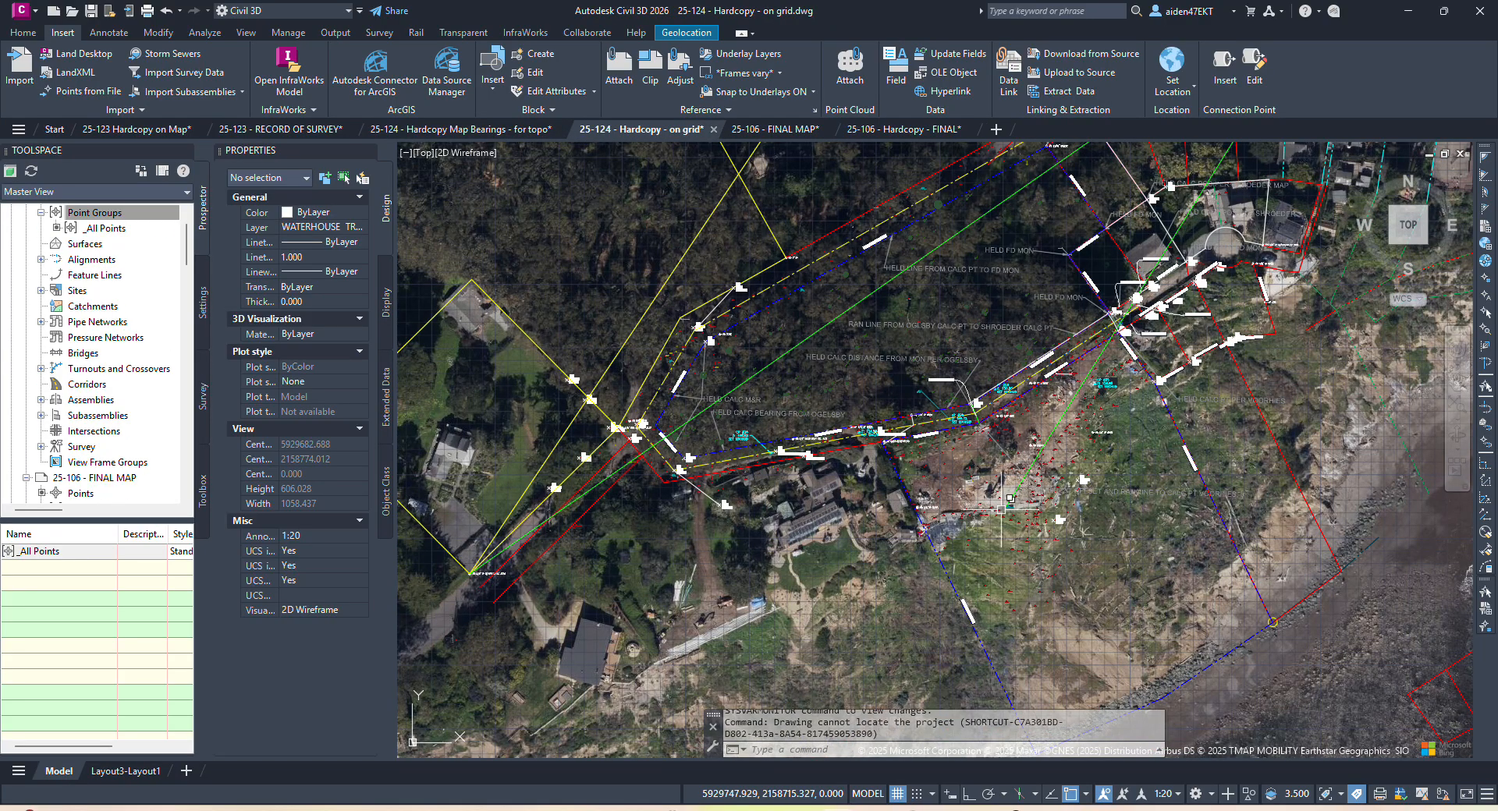
scroll(1013, 441, up, 2)
middle_drag(1014, 413, 975, 567)
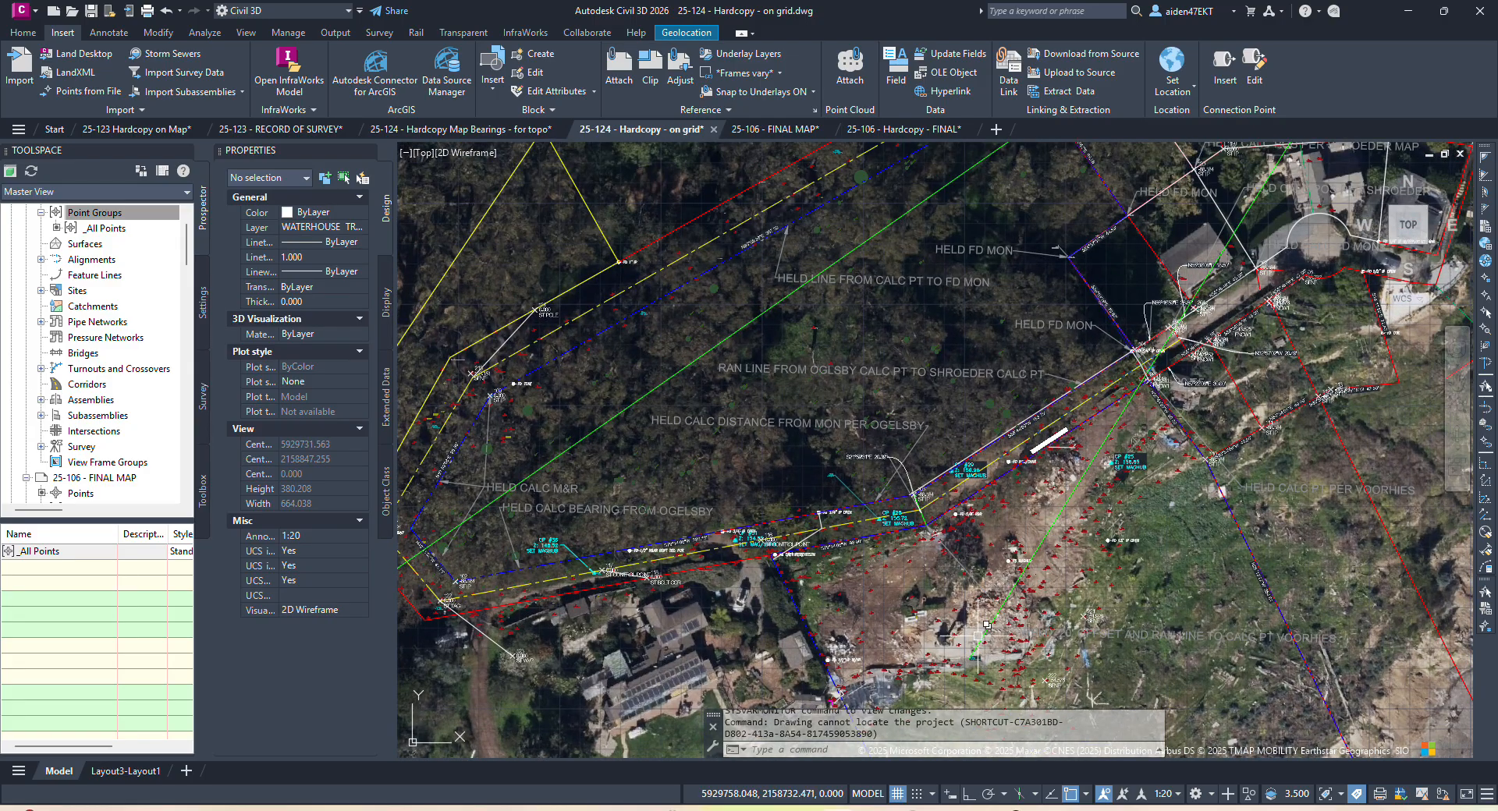
middle_drag(686, 541, 839, 526)
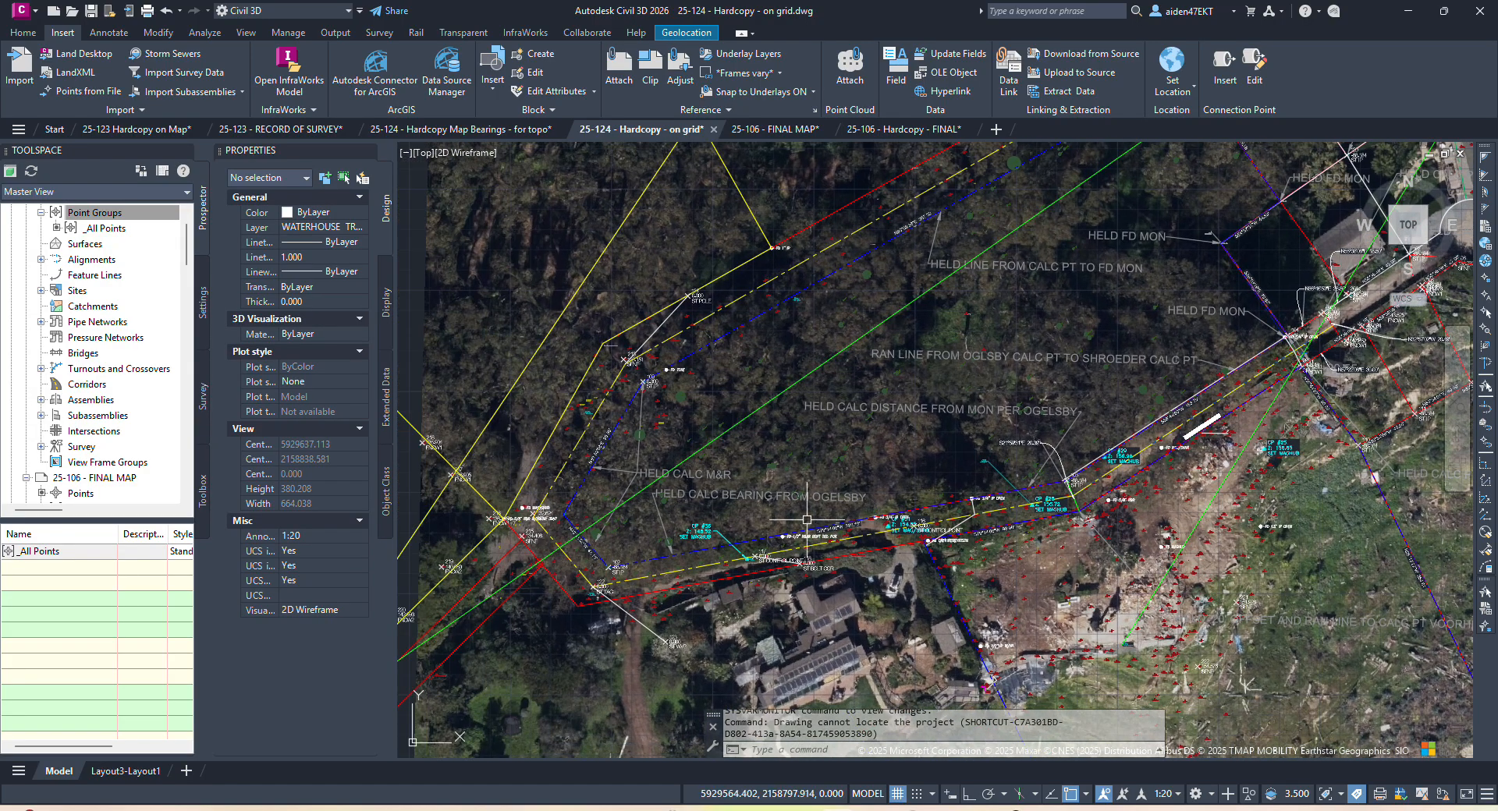
scroll(1025, 503, up, 4)
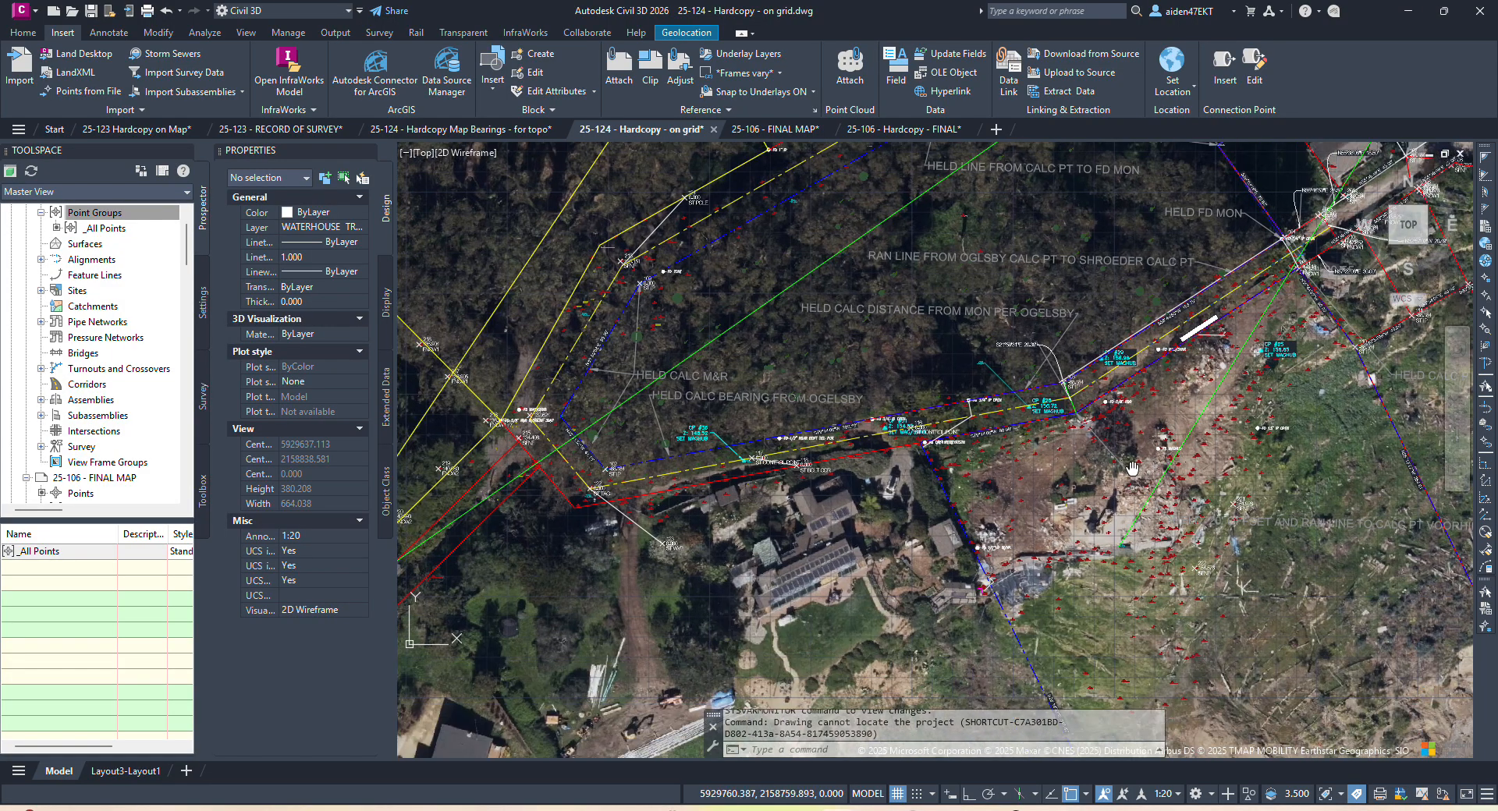
scroll(1113, 513, down, 4)
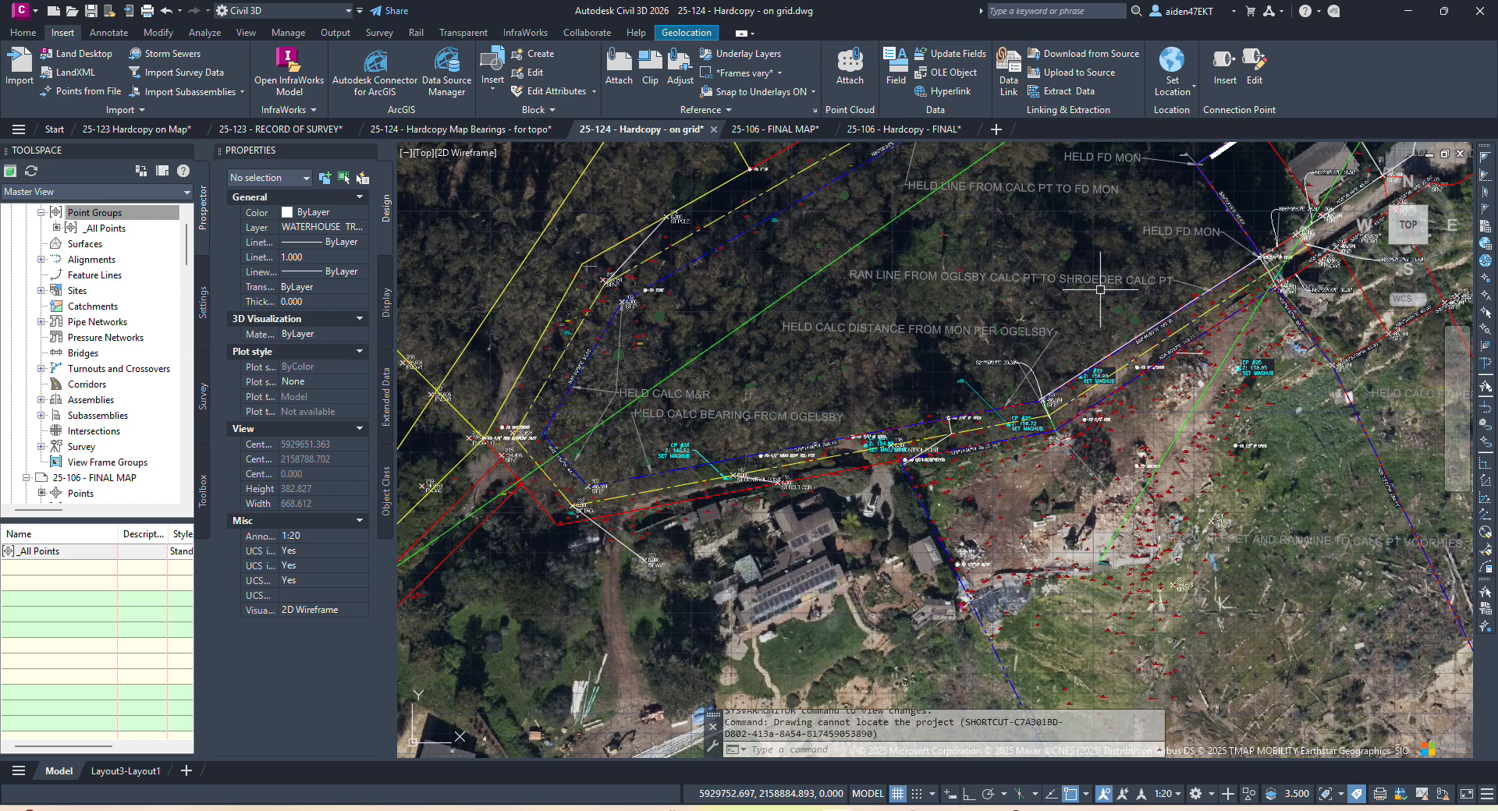
middle_drag(1089, 317, 1088, 443)
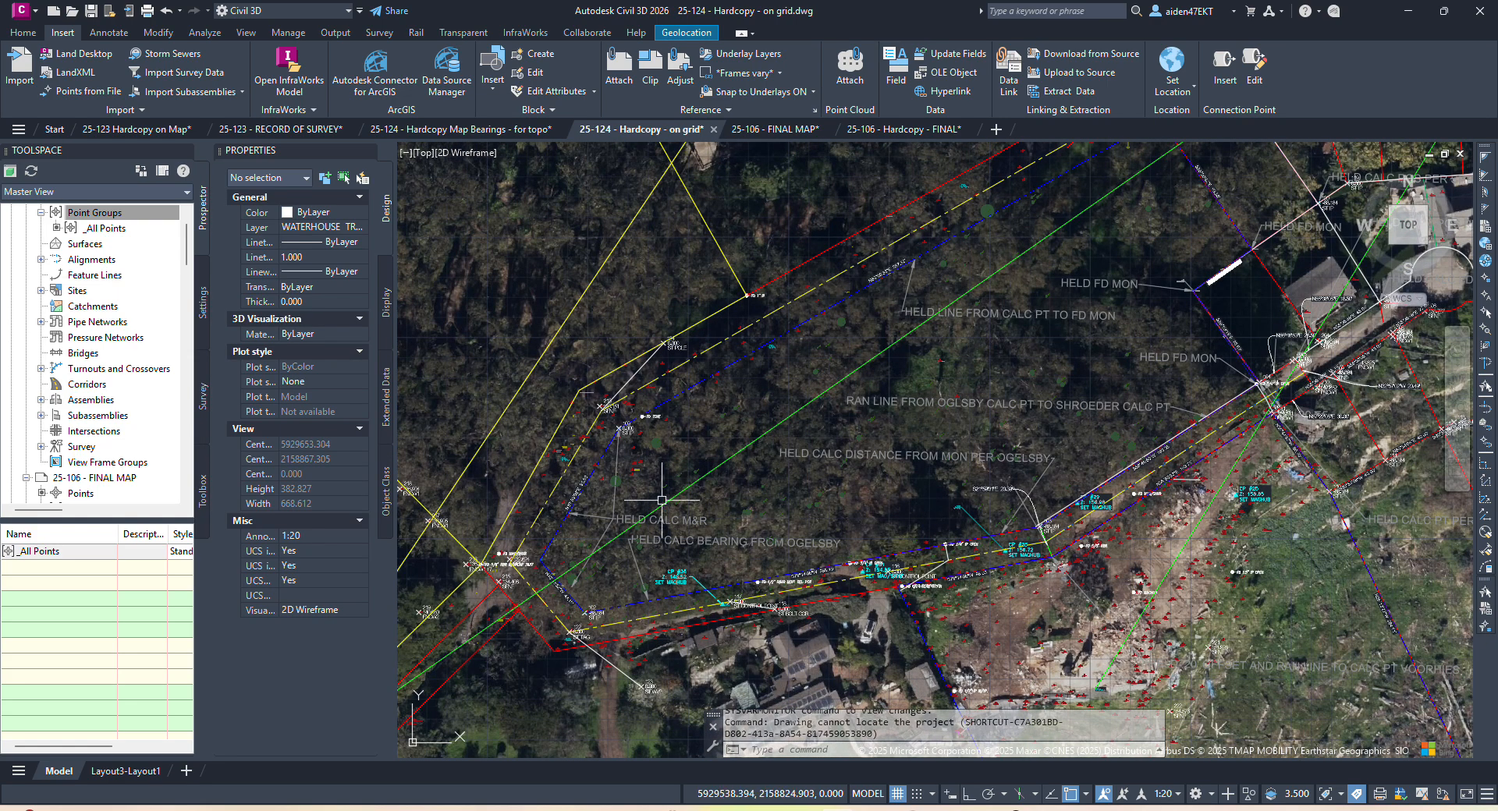
middle_drag(1142, 393, 897, 487)
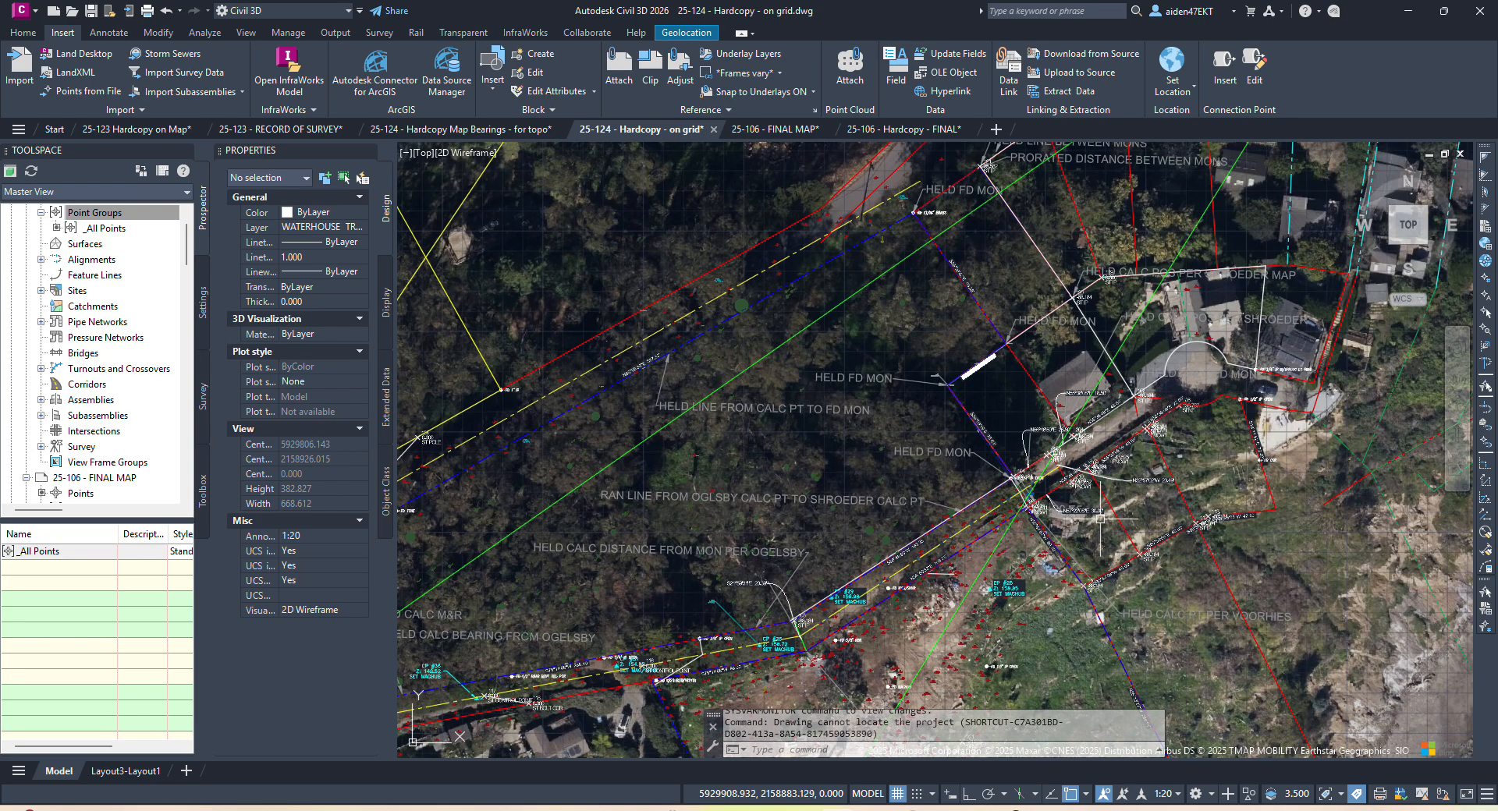
middle_drag(1000, 574, 1204, 442)
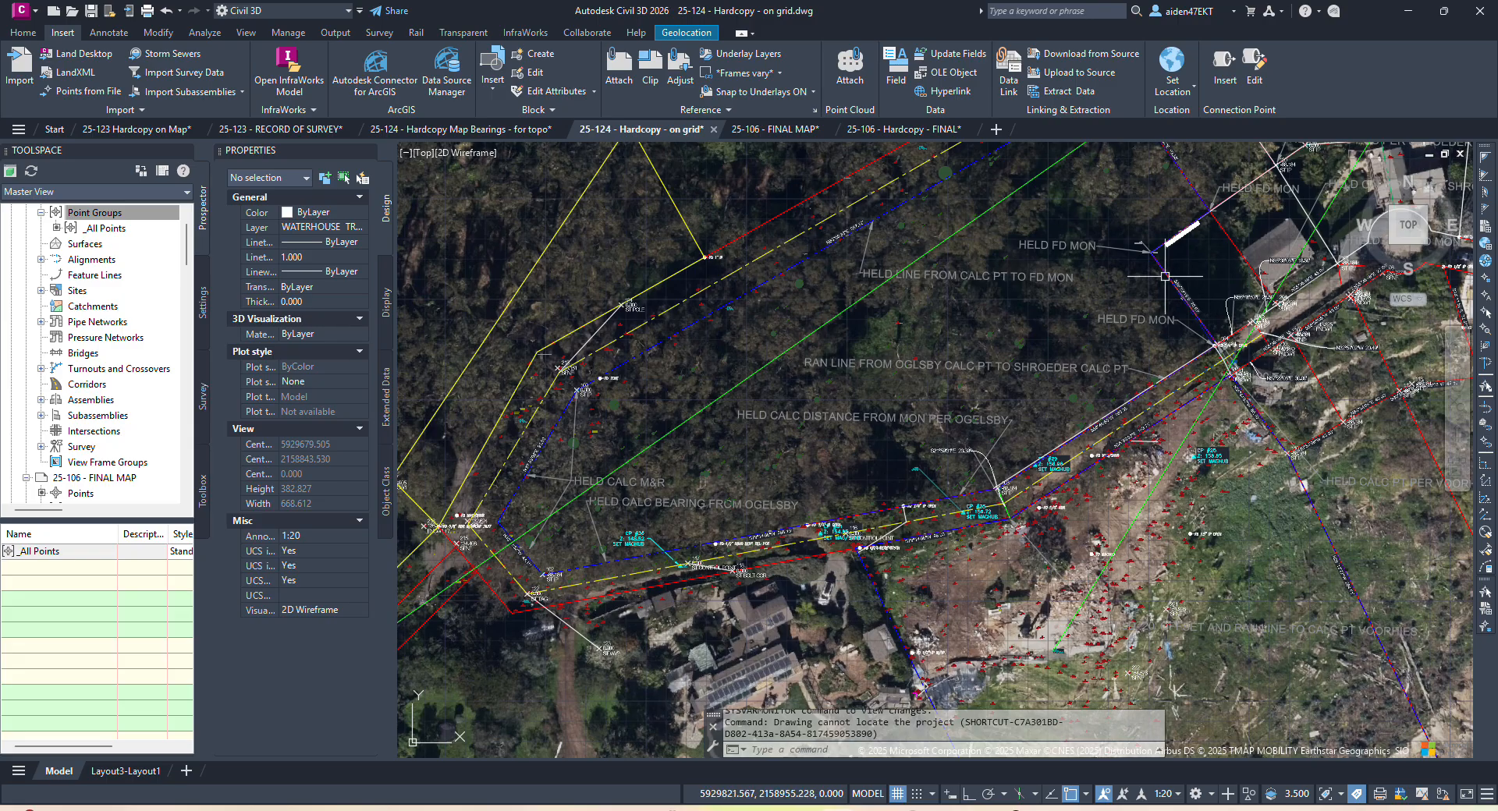
middle_drag(1196, 343, 1181, 410)
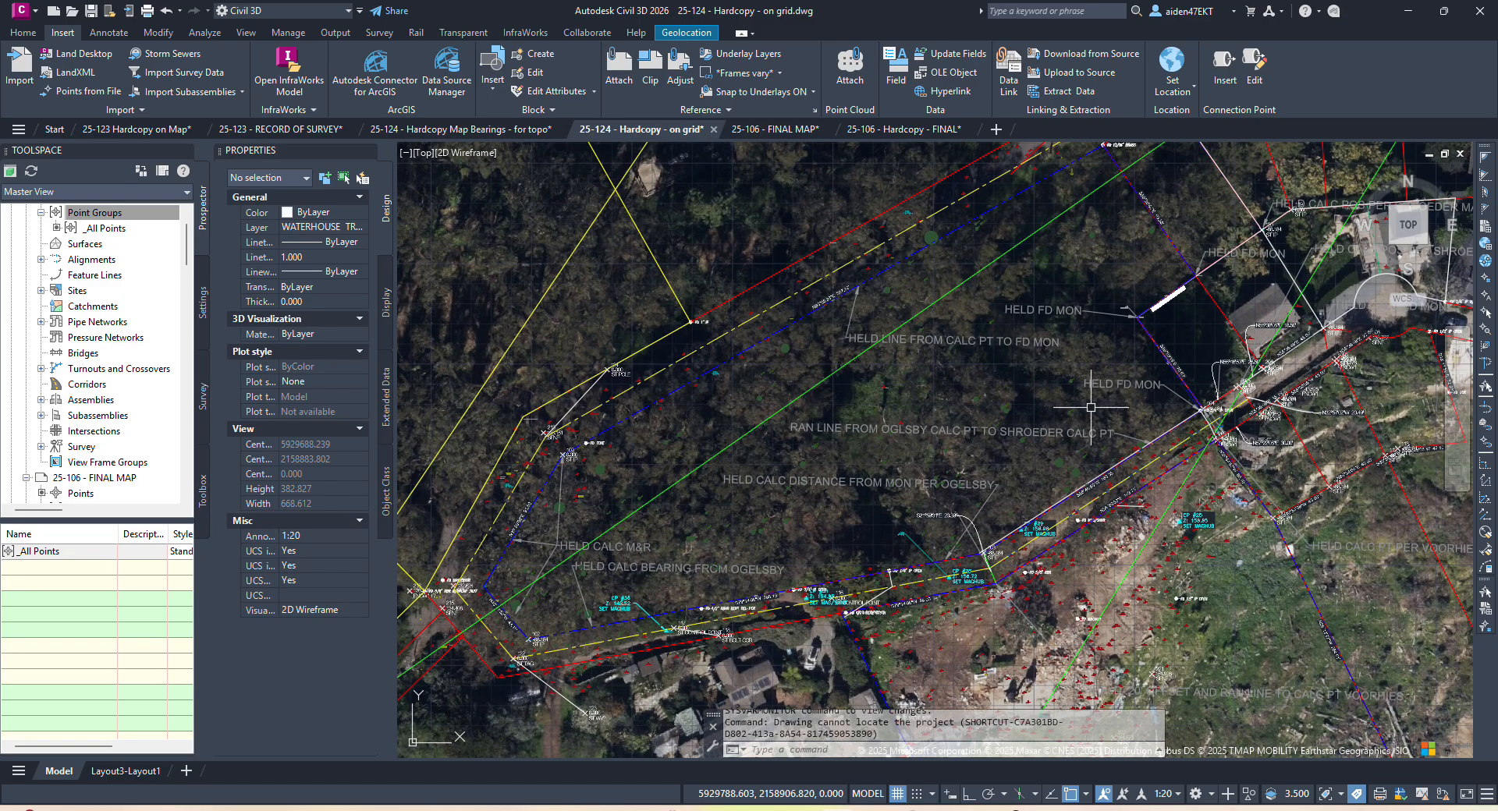
mouse_move(829, 295)
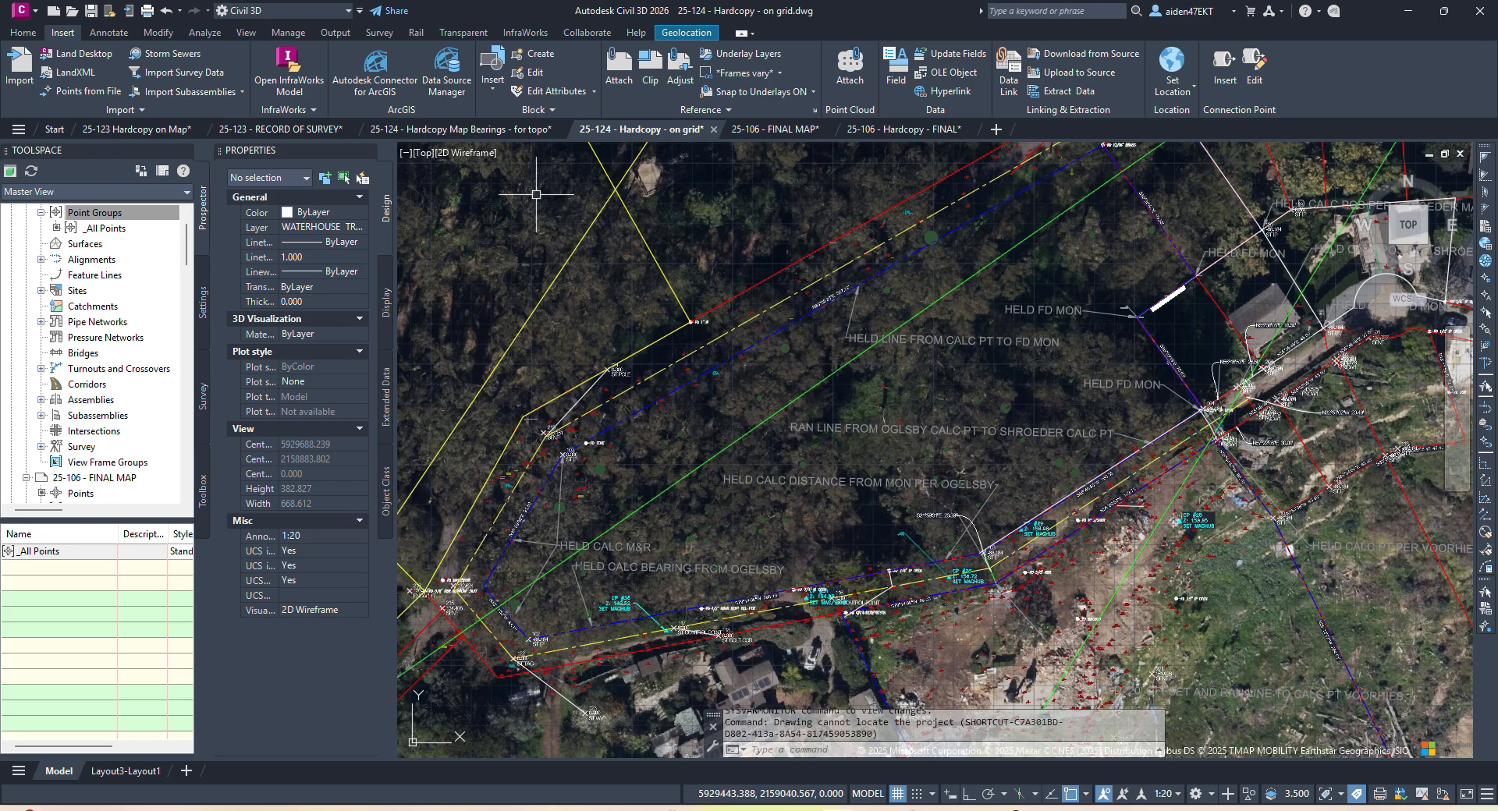
Return to the drawing 25-124 - Hardcopy Map Bearings - for topo and inspect the subject property polyline along the held calculated bearing.
click(507, 135)
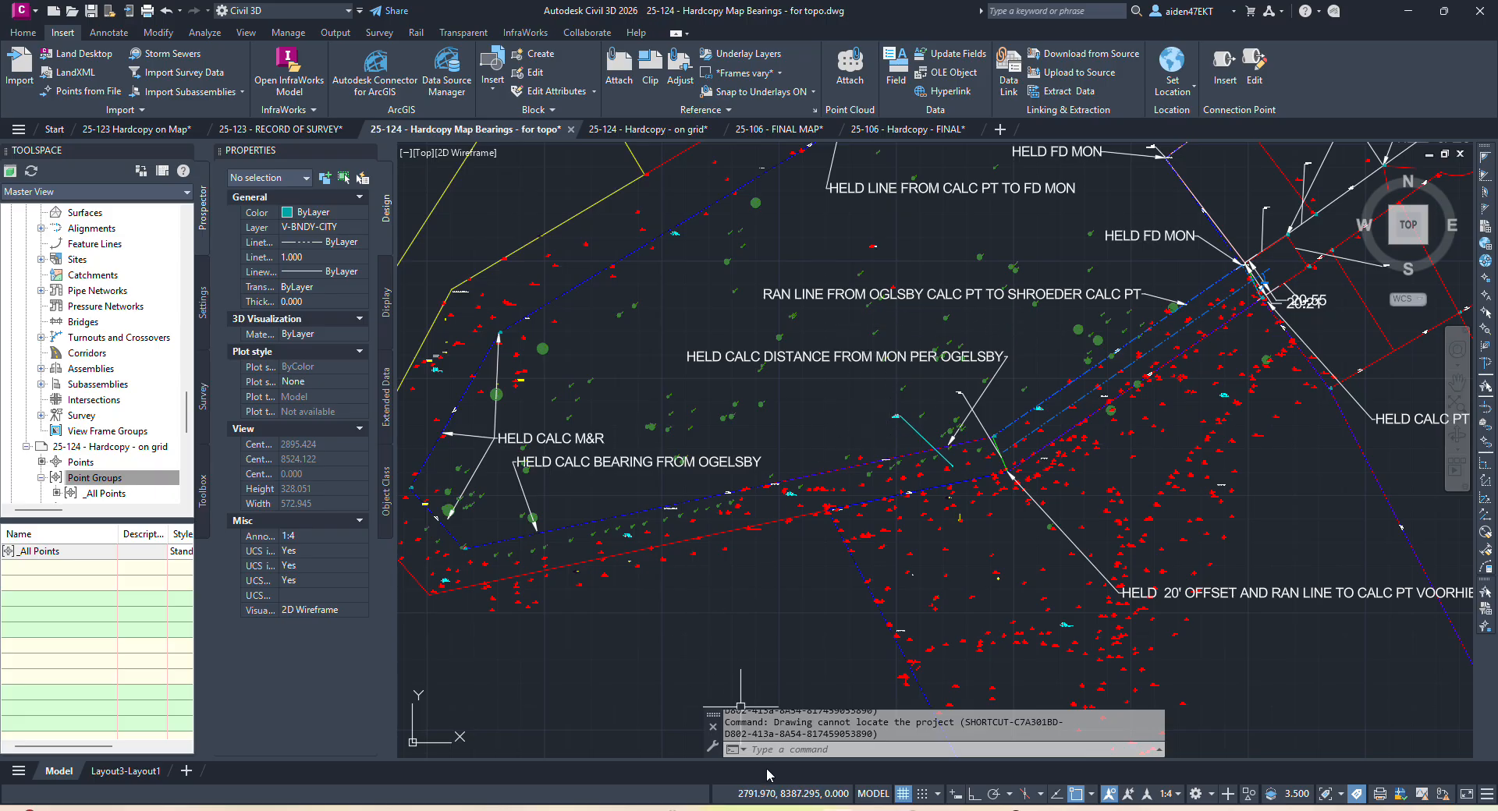
scroll(857, 533, down, 2)
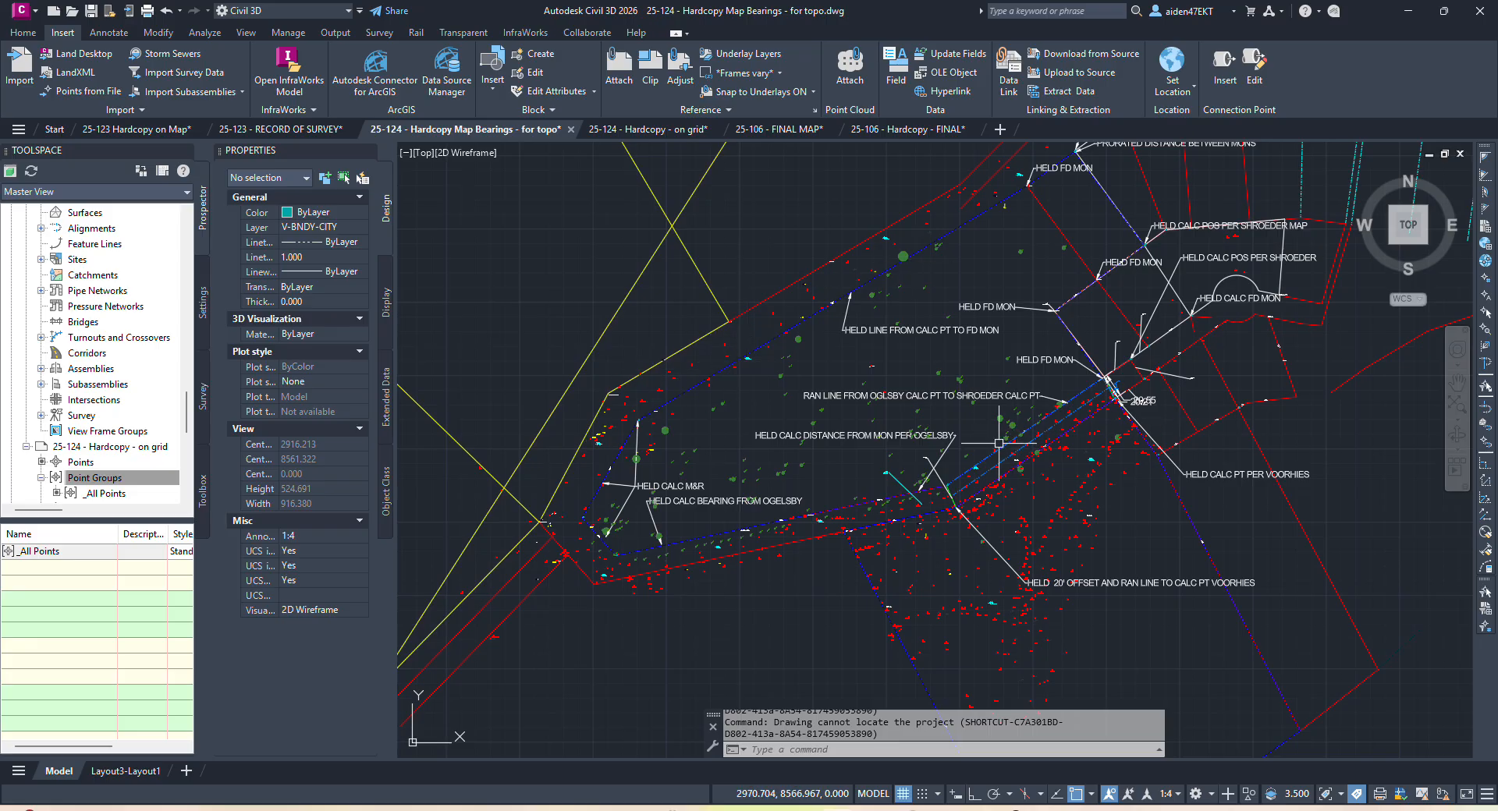
scroll(819, 516, up, 10)
click(748, 513)
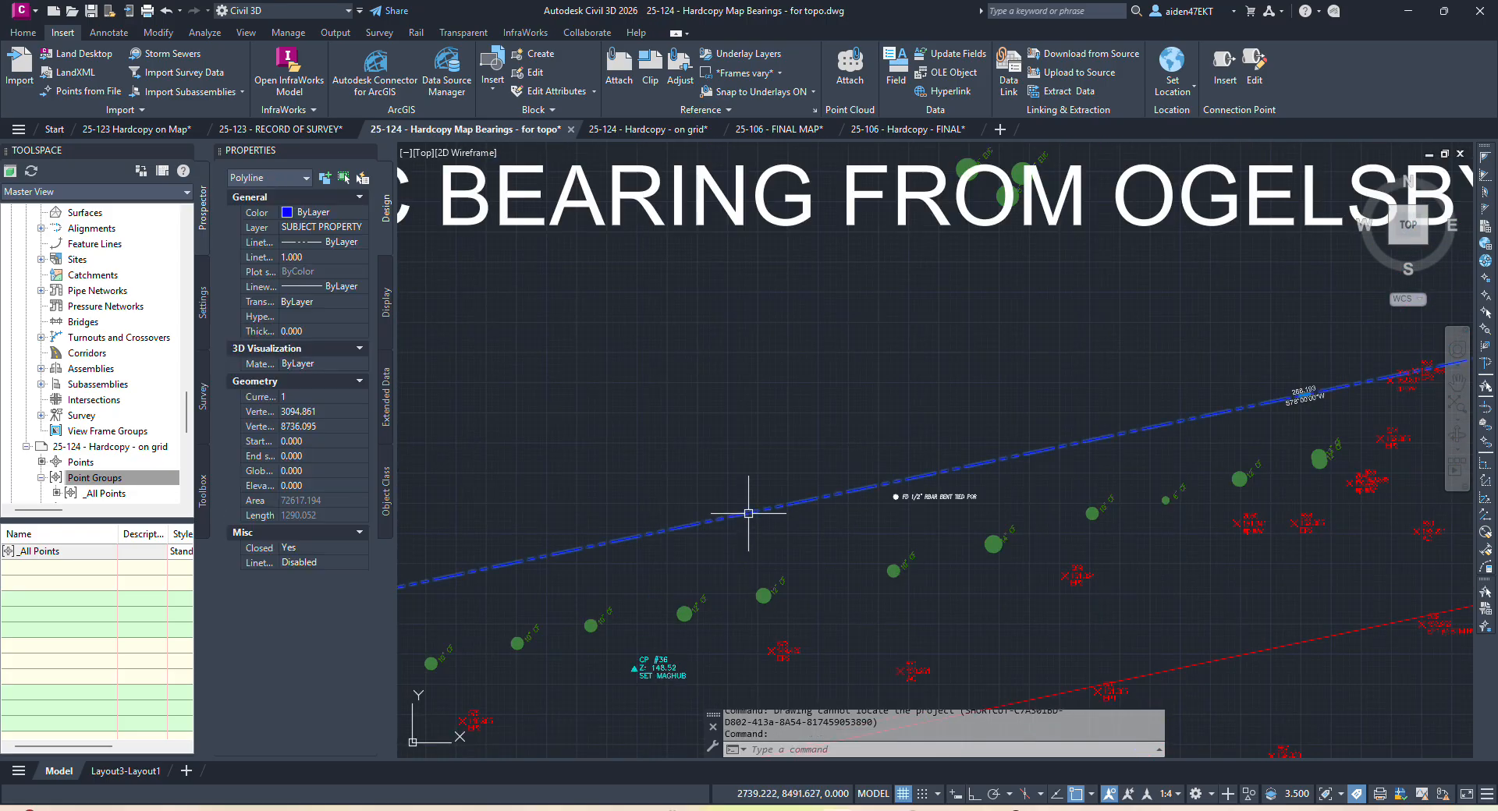
scroll(748, 513, down, 8)
key(Escape)
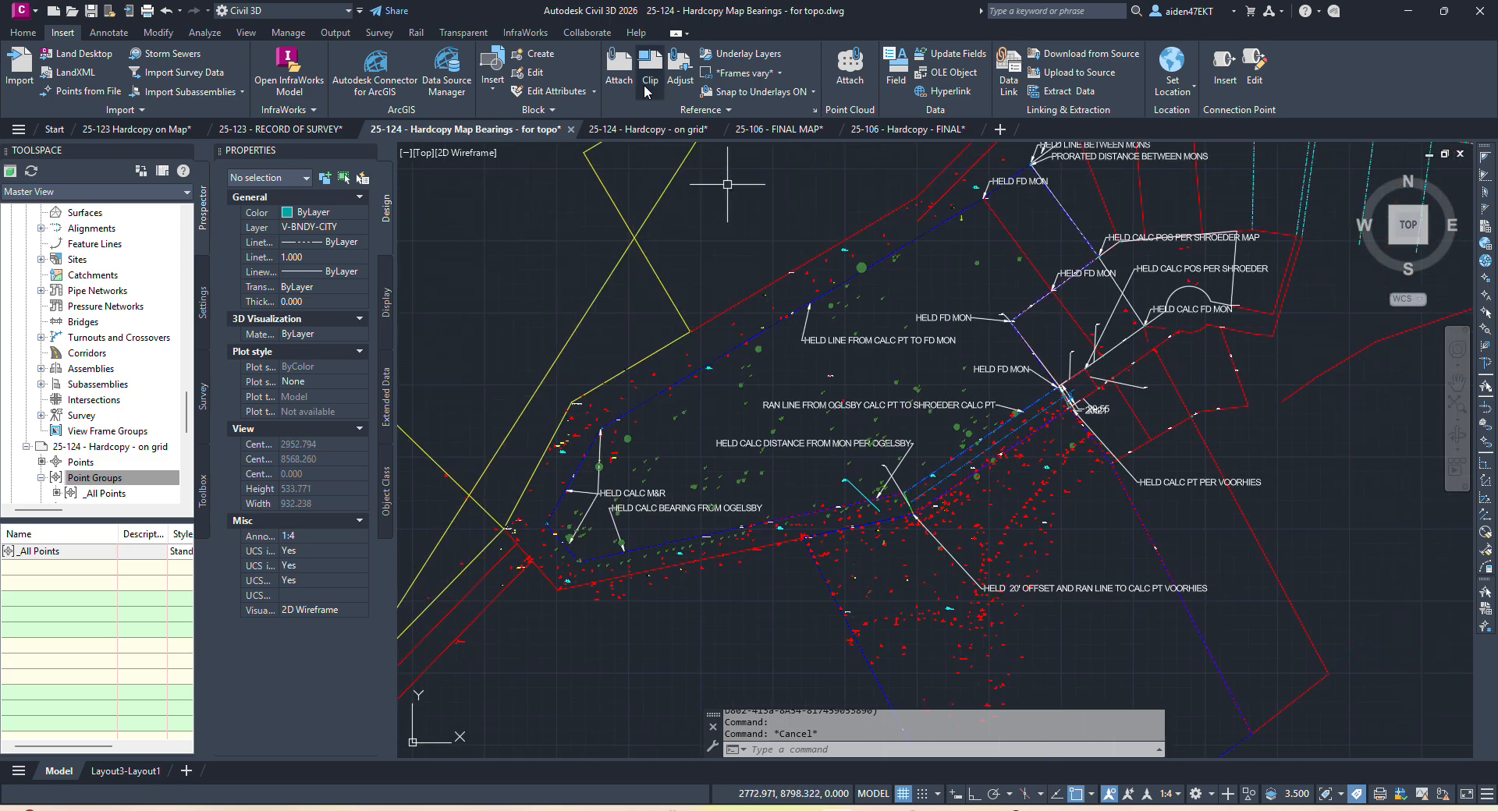
Switch to the drawing 25-124 - Hardcopy - on grid and choose 25-124 2025.11.18.csv for point import in PNEZD (comma delimited) format.
click(663, 133)
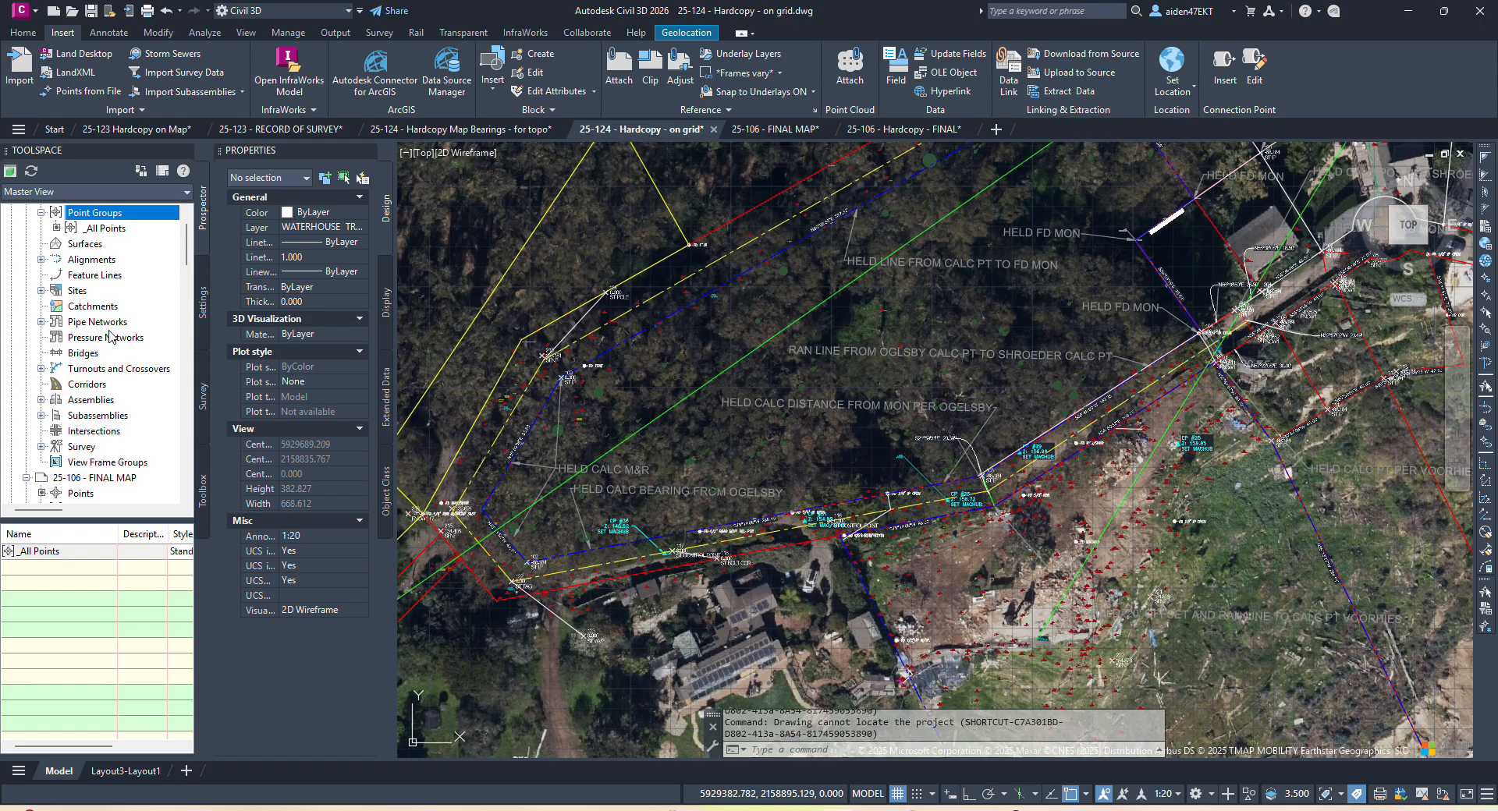
scroll(121, 334, up, 1)
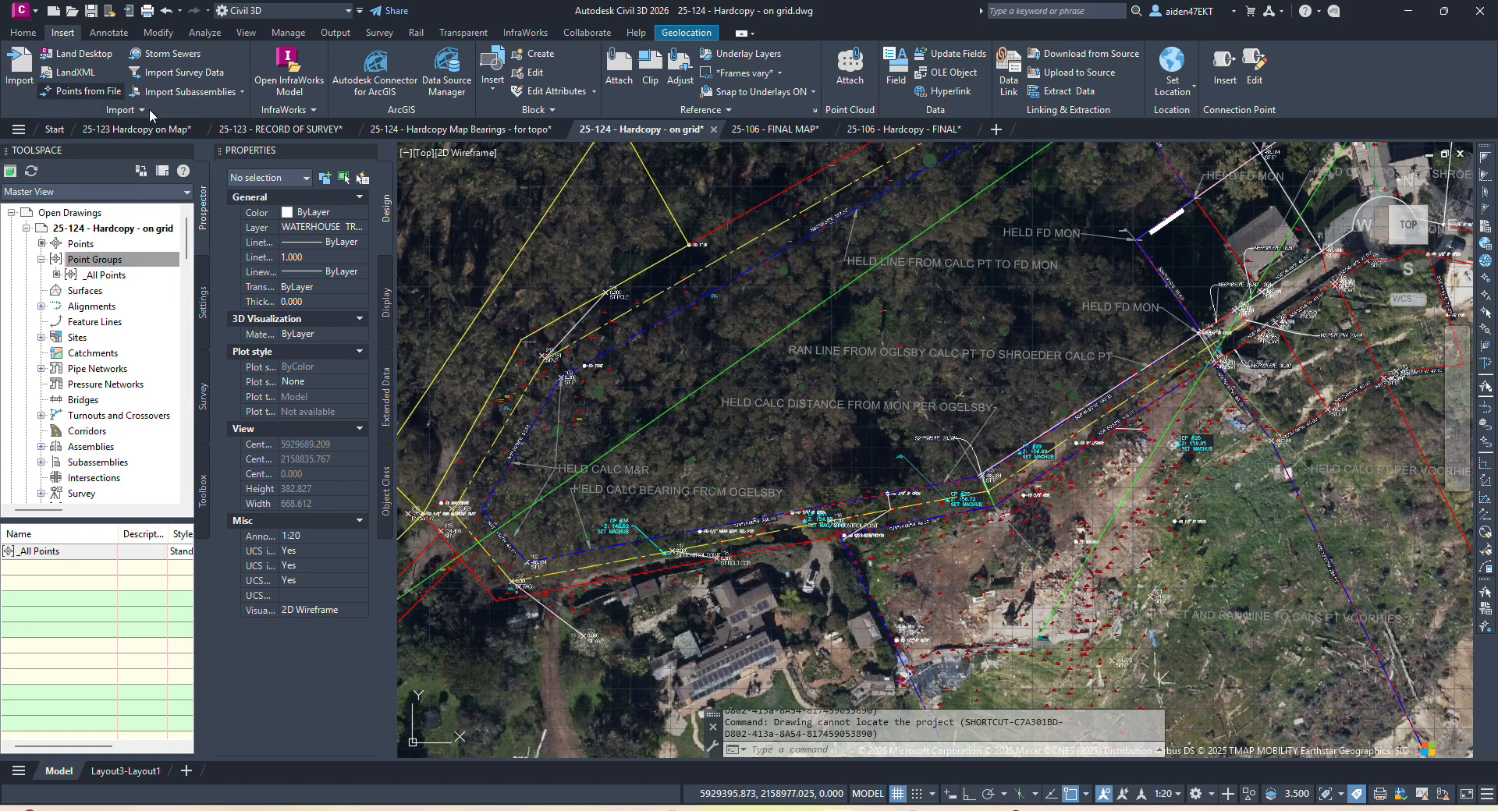
click(92, 98)
click(886, 244)
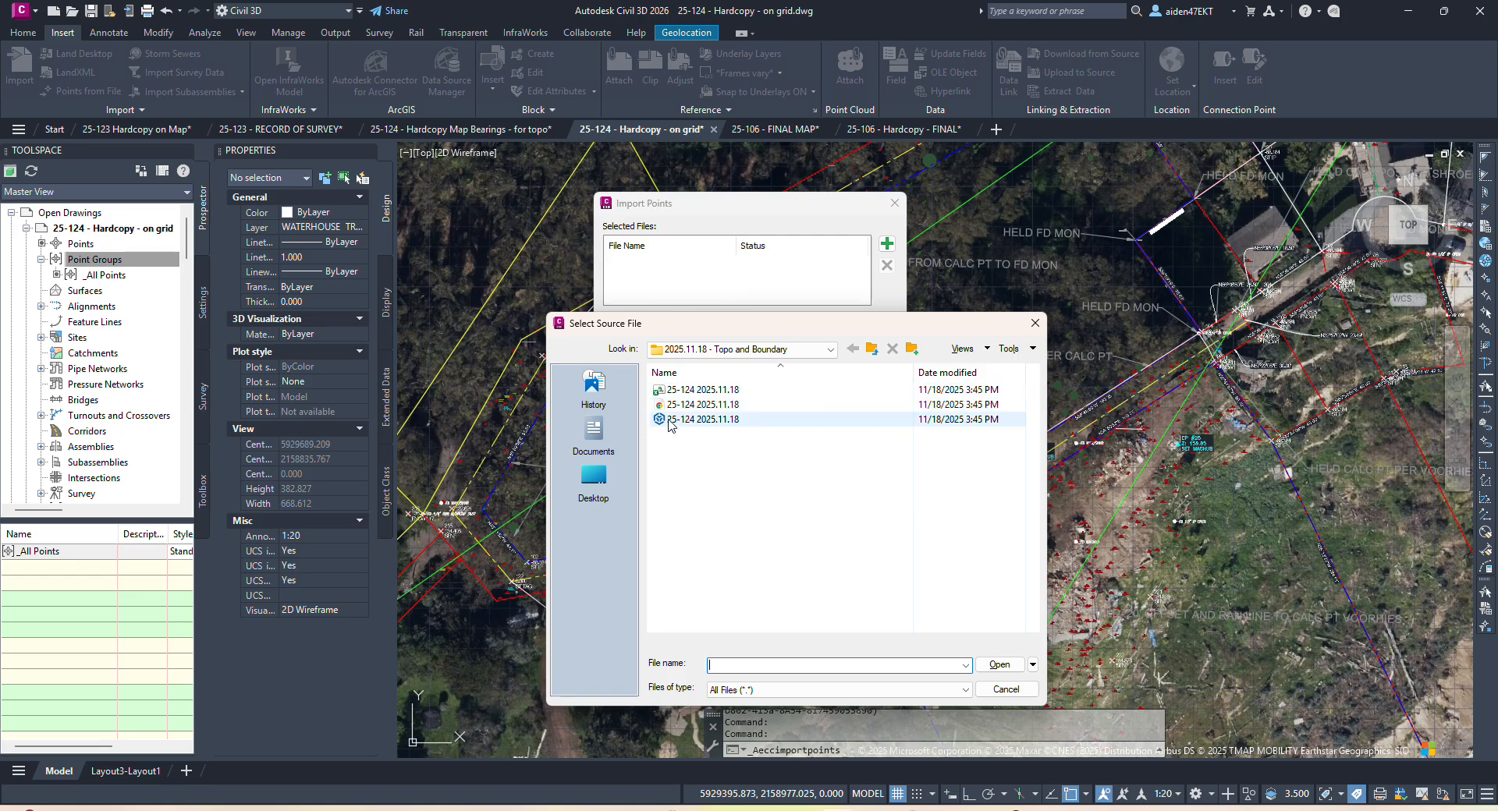
double_click(733, 391)
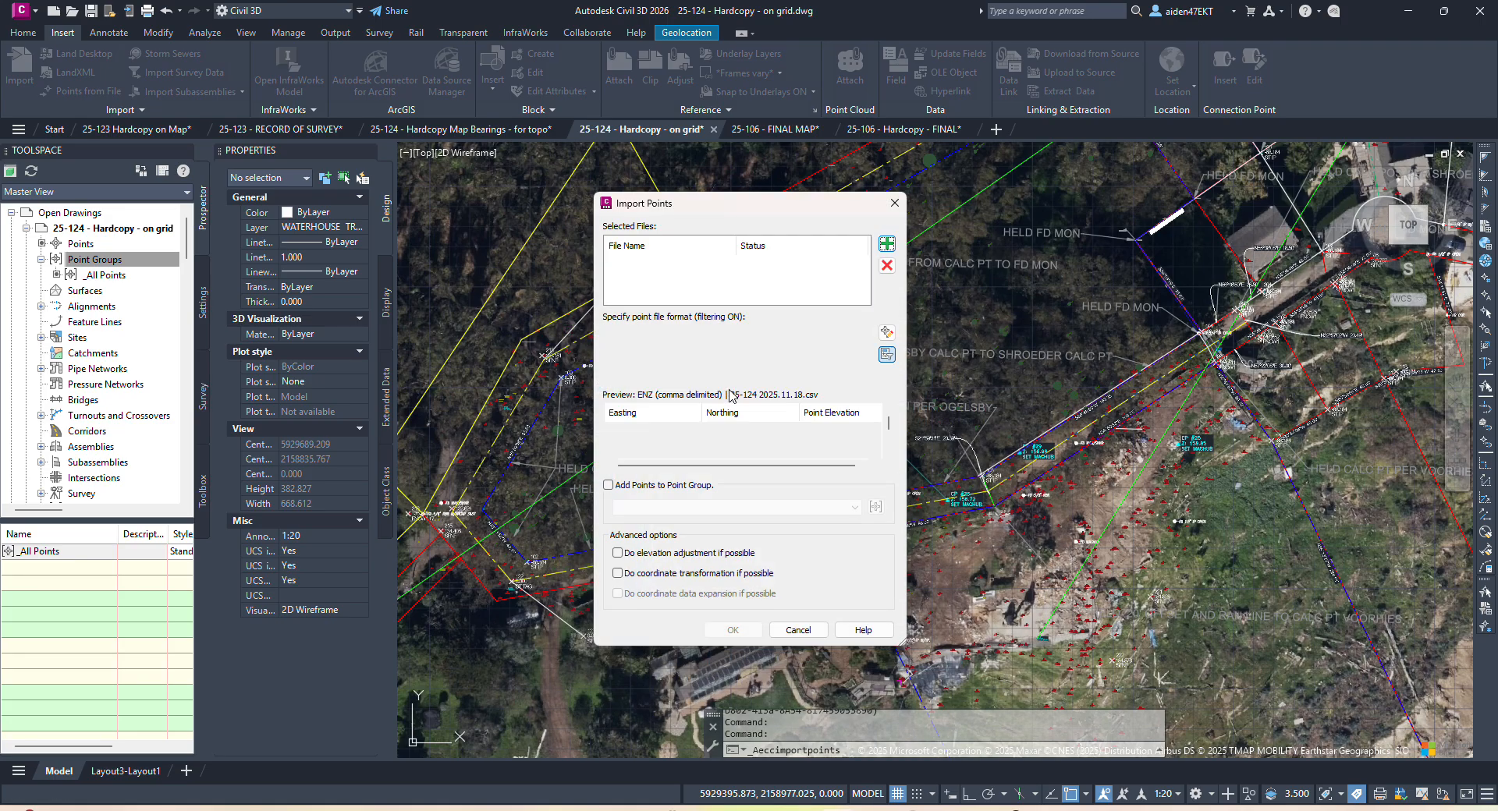
click(644, 374)
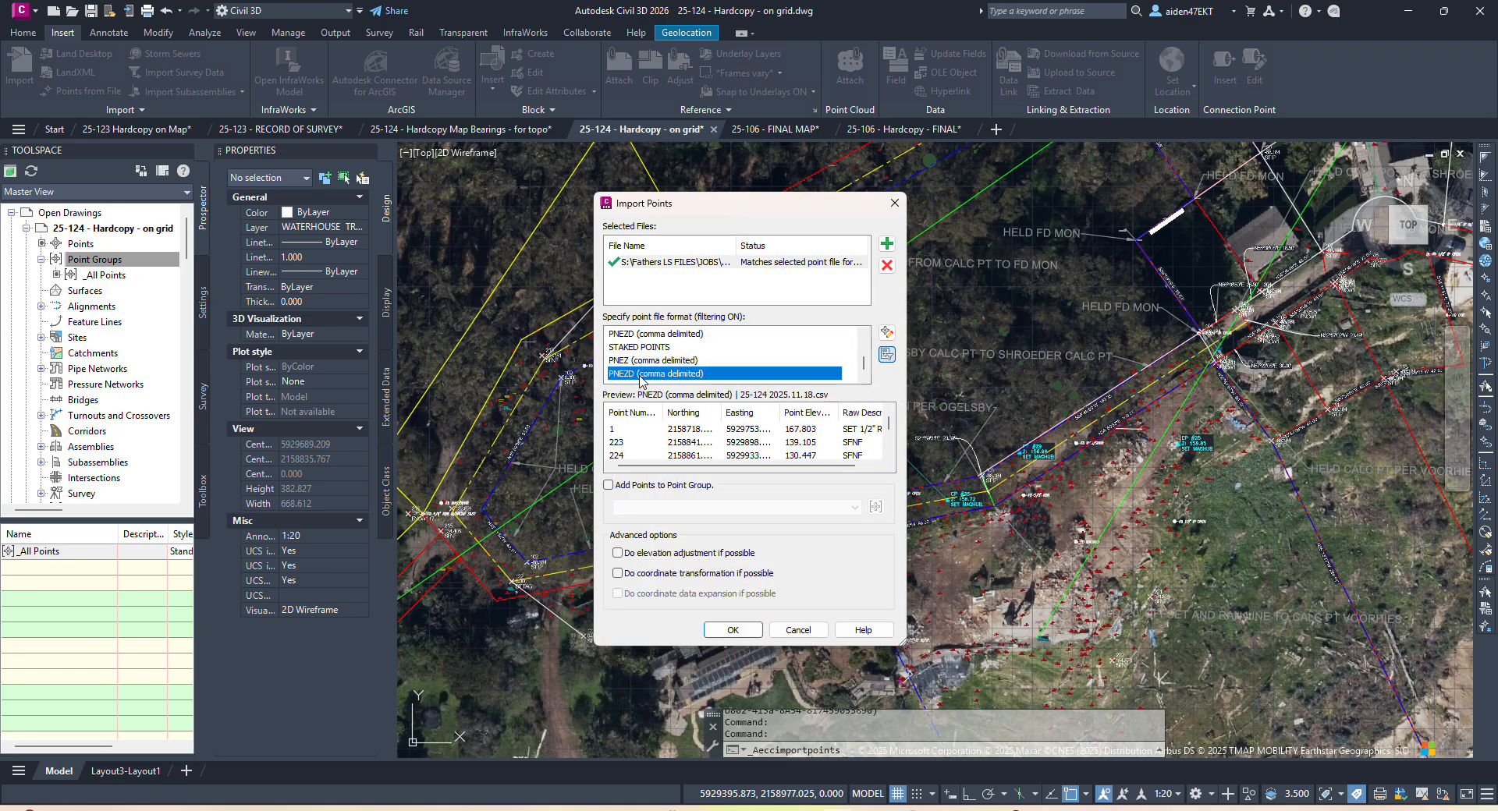
Import the points into a new point group named ADDITIONAL POINTS 2025-11-18.
click(609, 485)
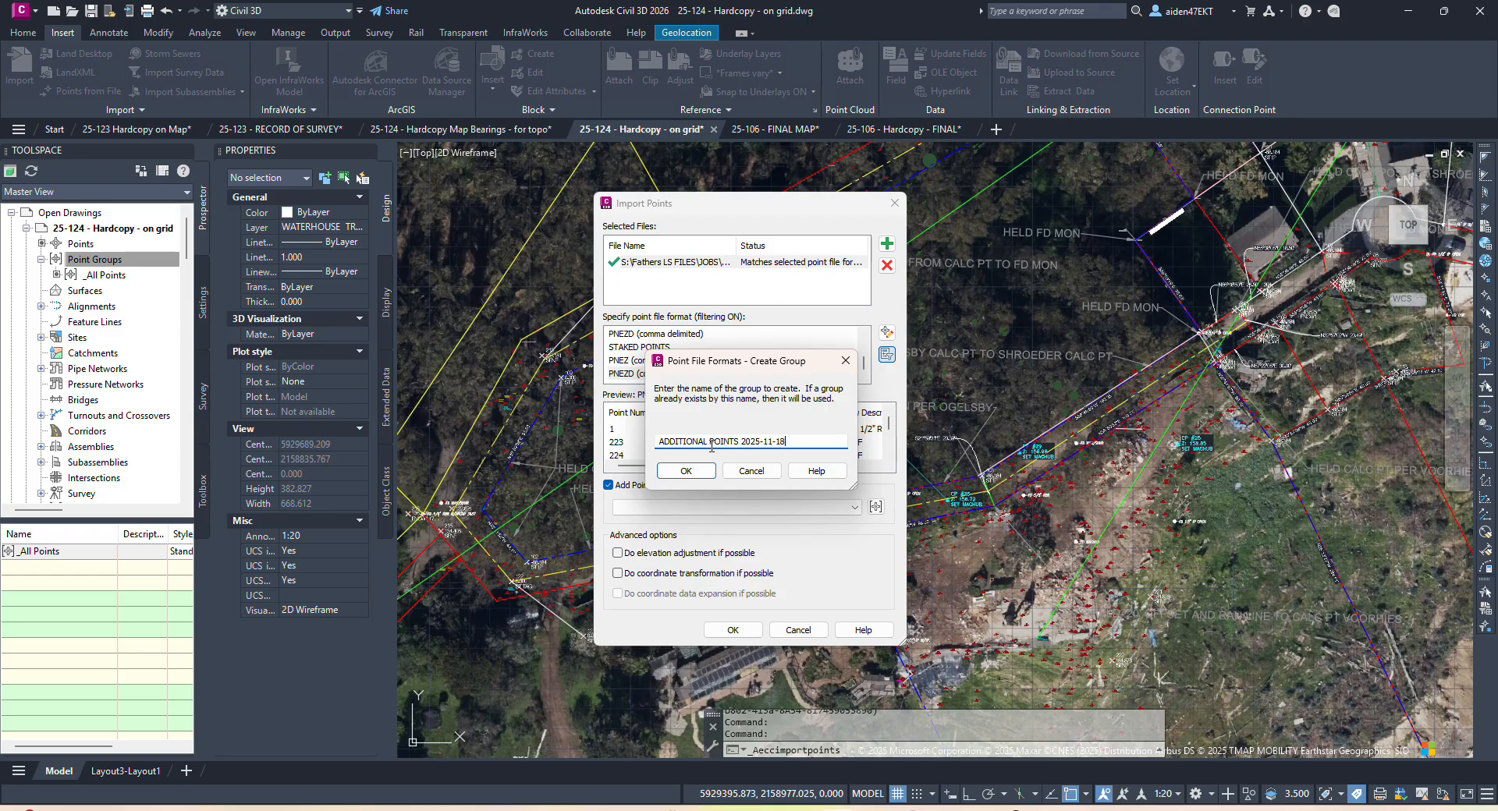
click(677, 470)
click(731, 633)
Select all points of the ADDITIONAL POINTS 2025-11-18 group and copy them to the clipboard.
right_click(122, 277)
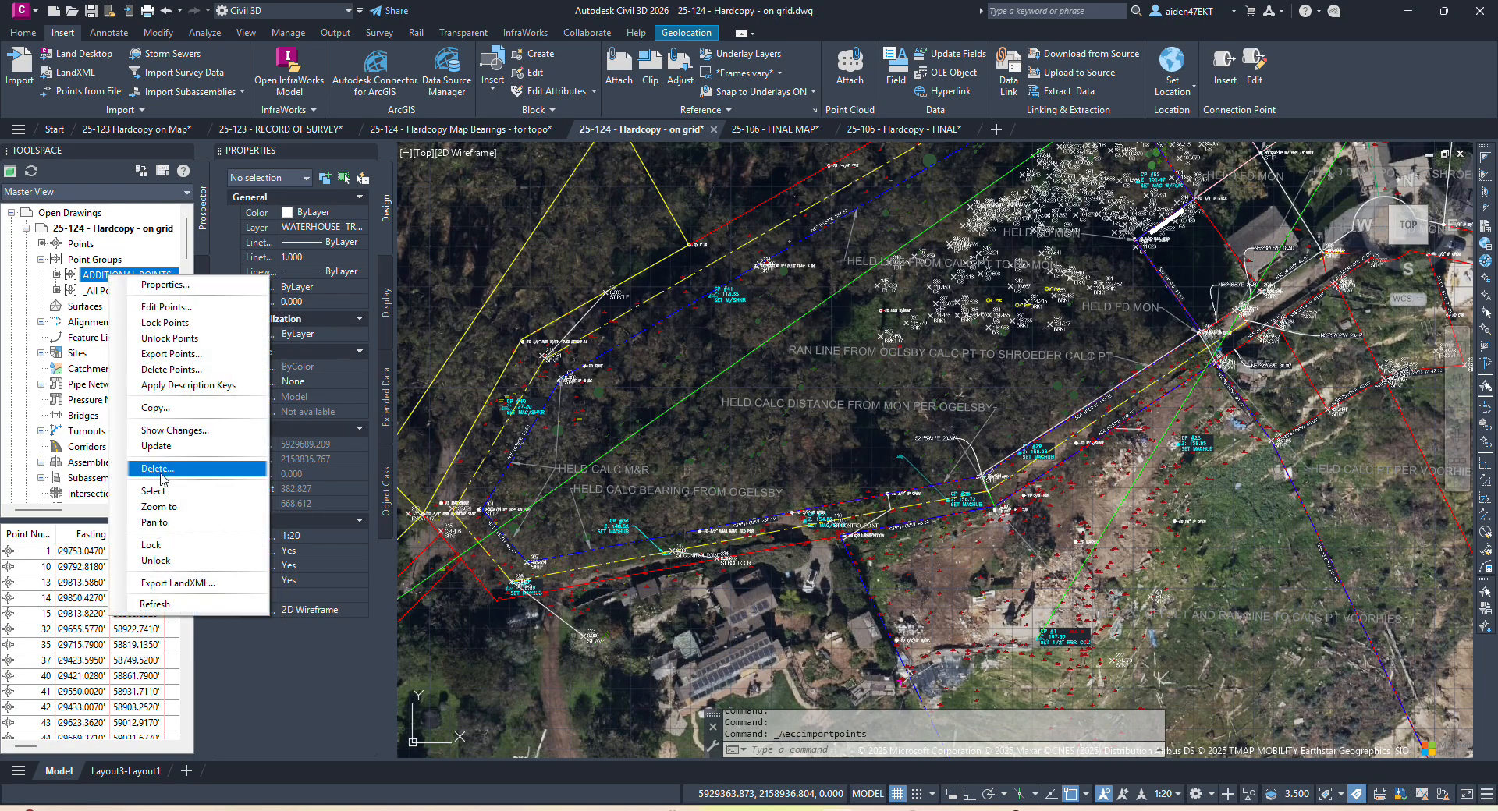
click(173, 492)
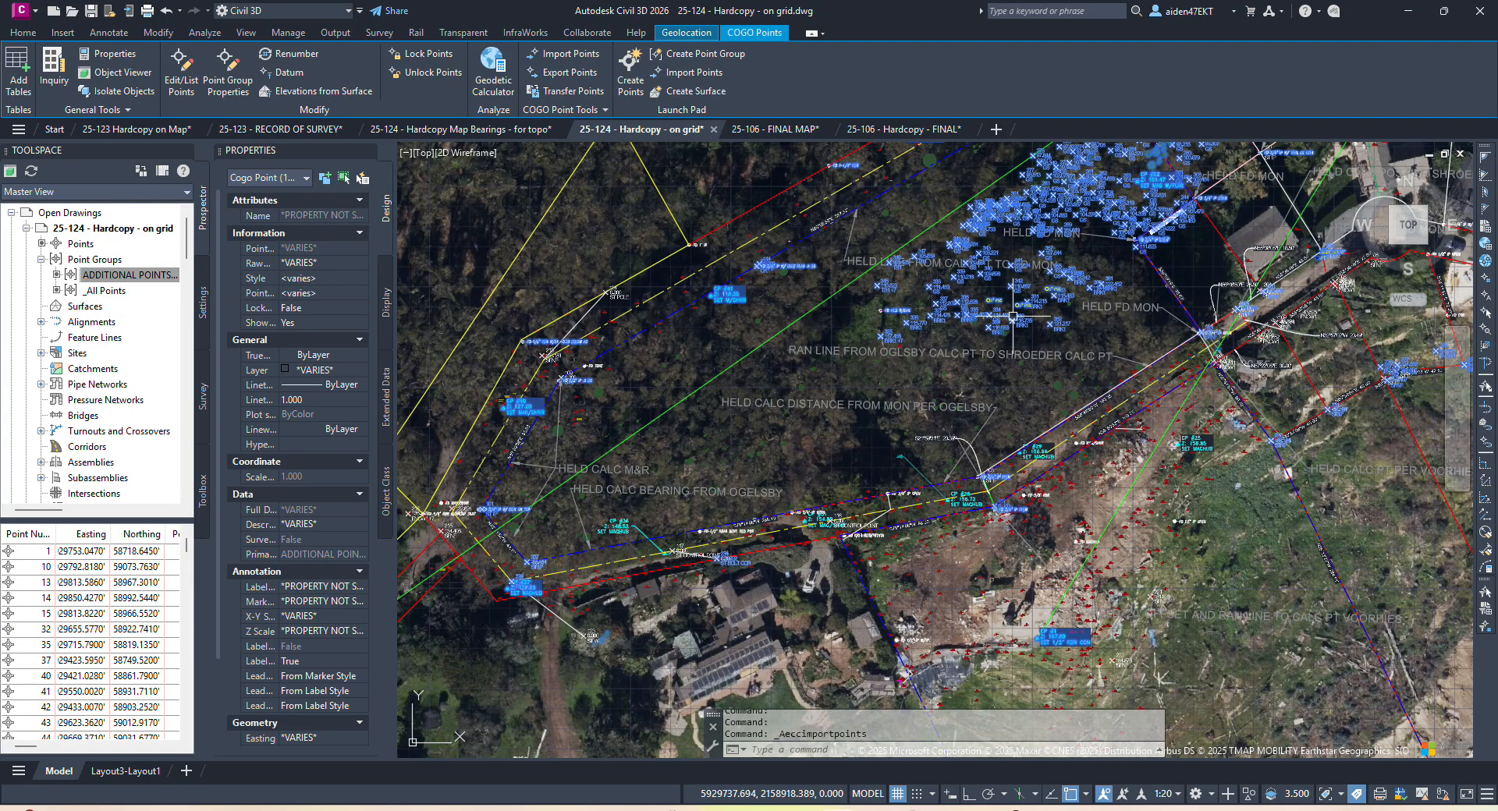
scroll(1002, 373, down, 2)
mouse_move(1002, 373)
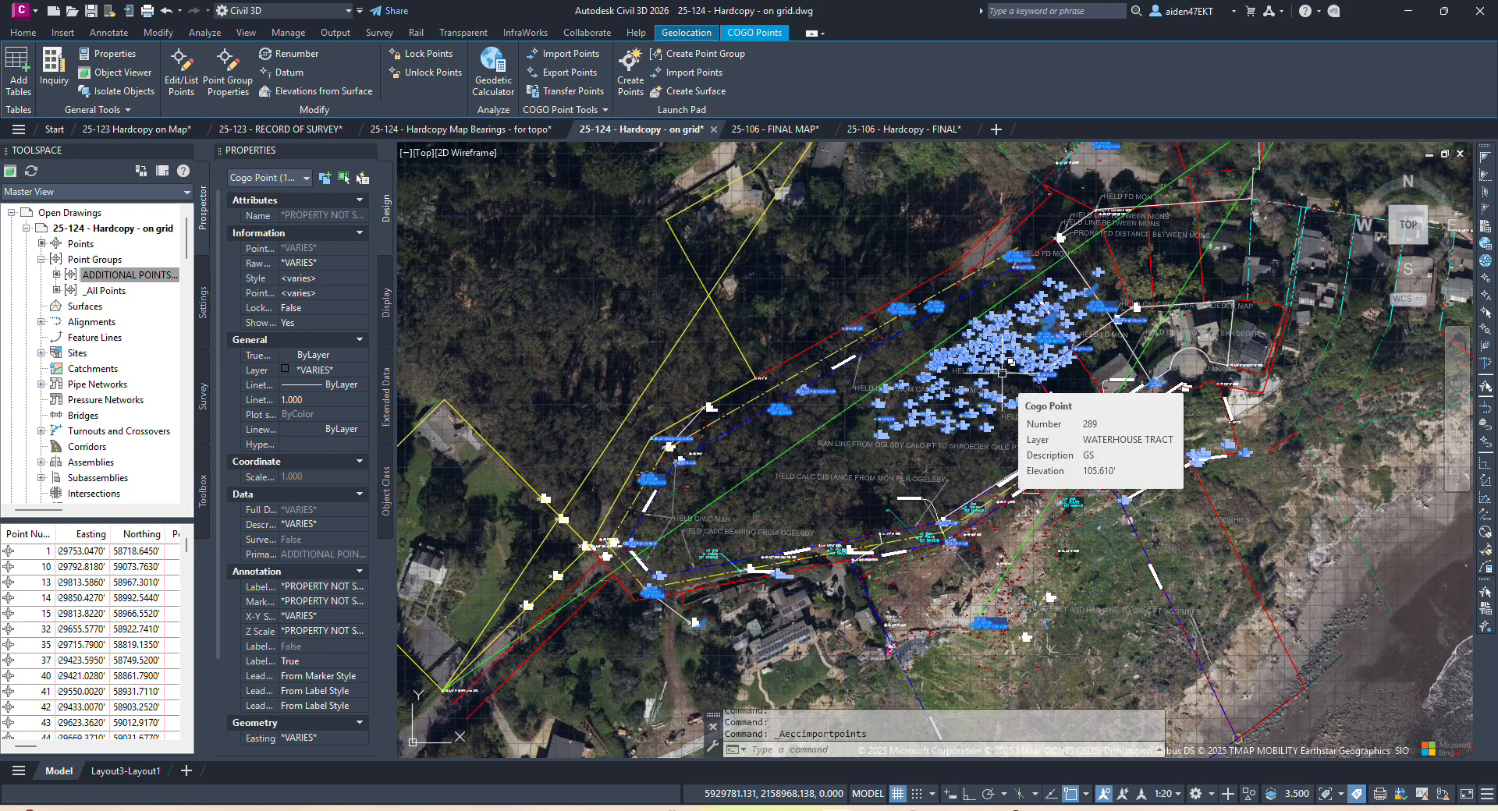
key(Escape)
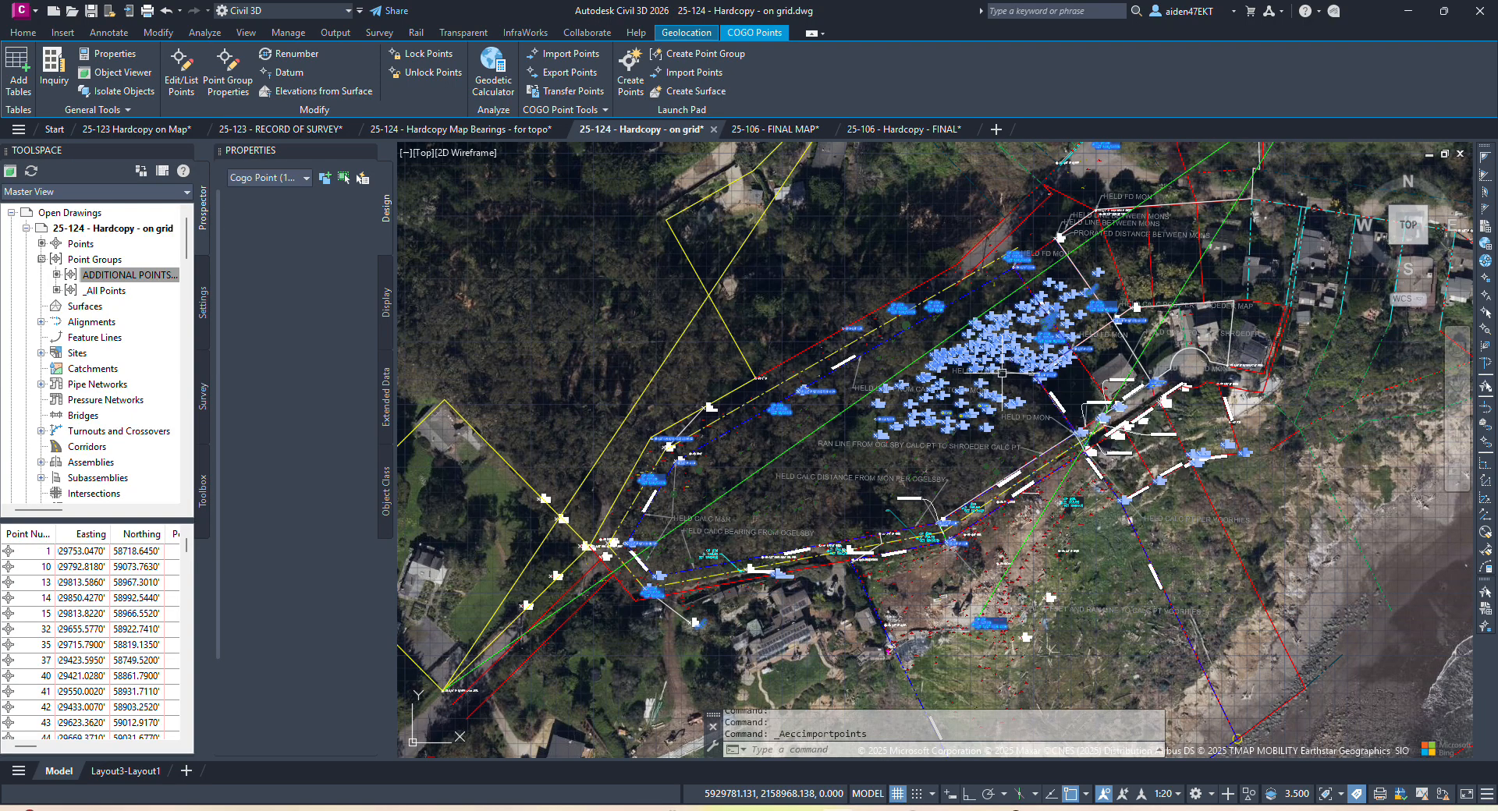
key(ctrl+c)
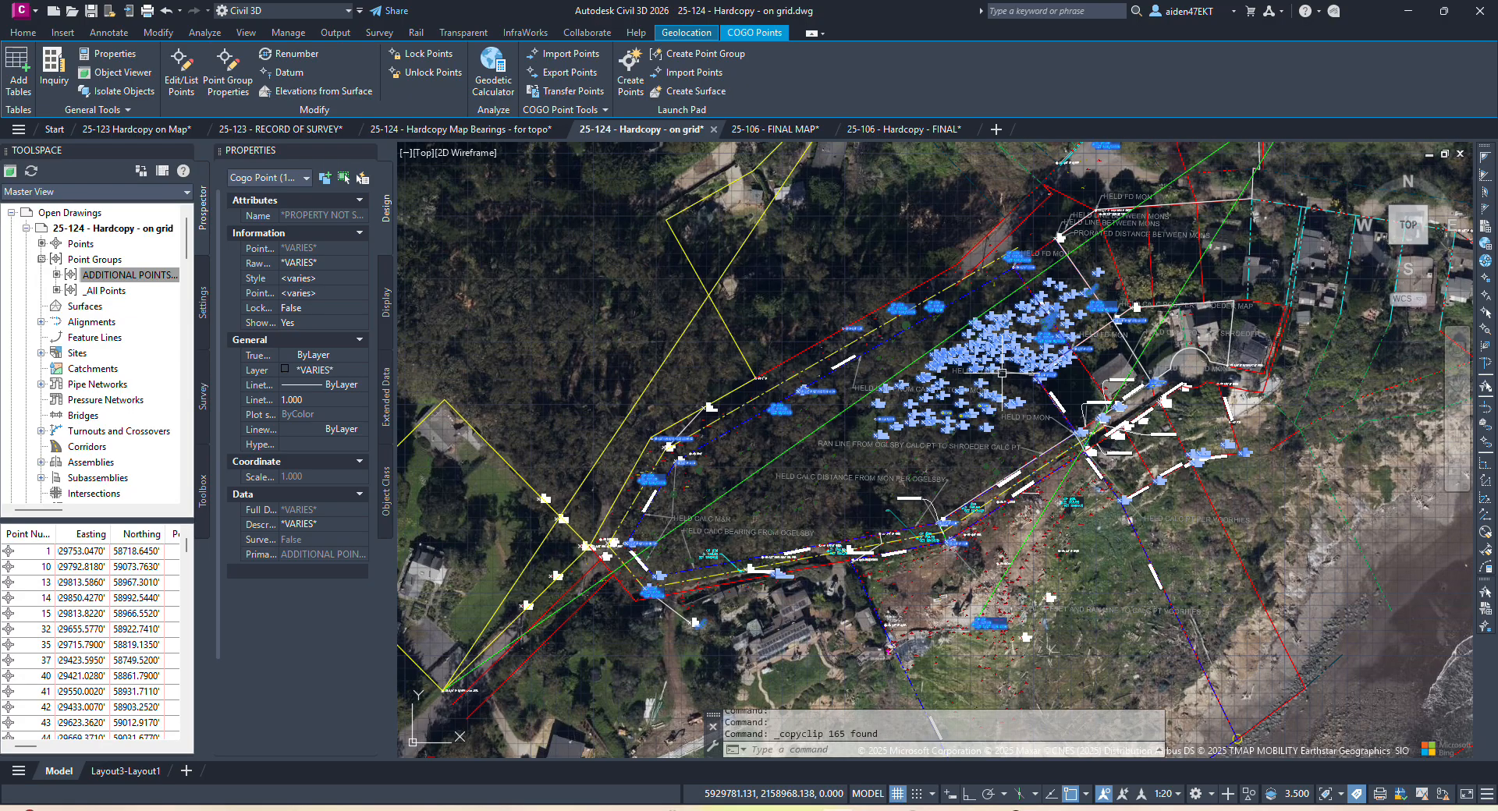
Try pasting the copied points into 25-124 - Hardcopy Map Bearings - for topo, resolving duplicate numbers with Use next point number.
click(460, 129)
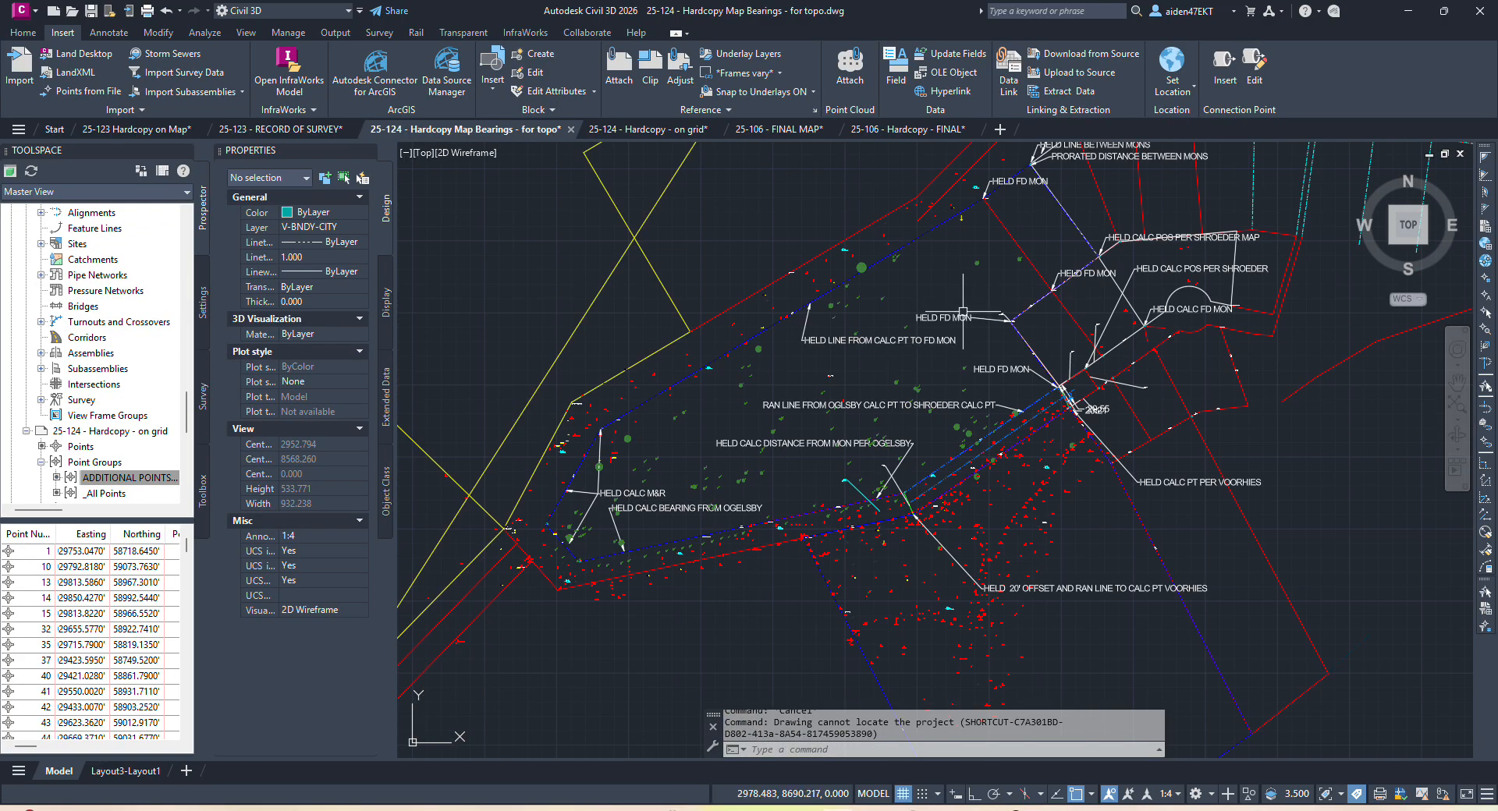
key(ctrl+v)
scroll(965, 348, down, 2)
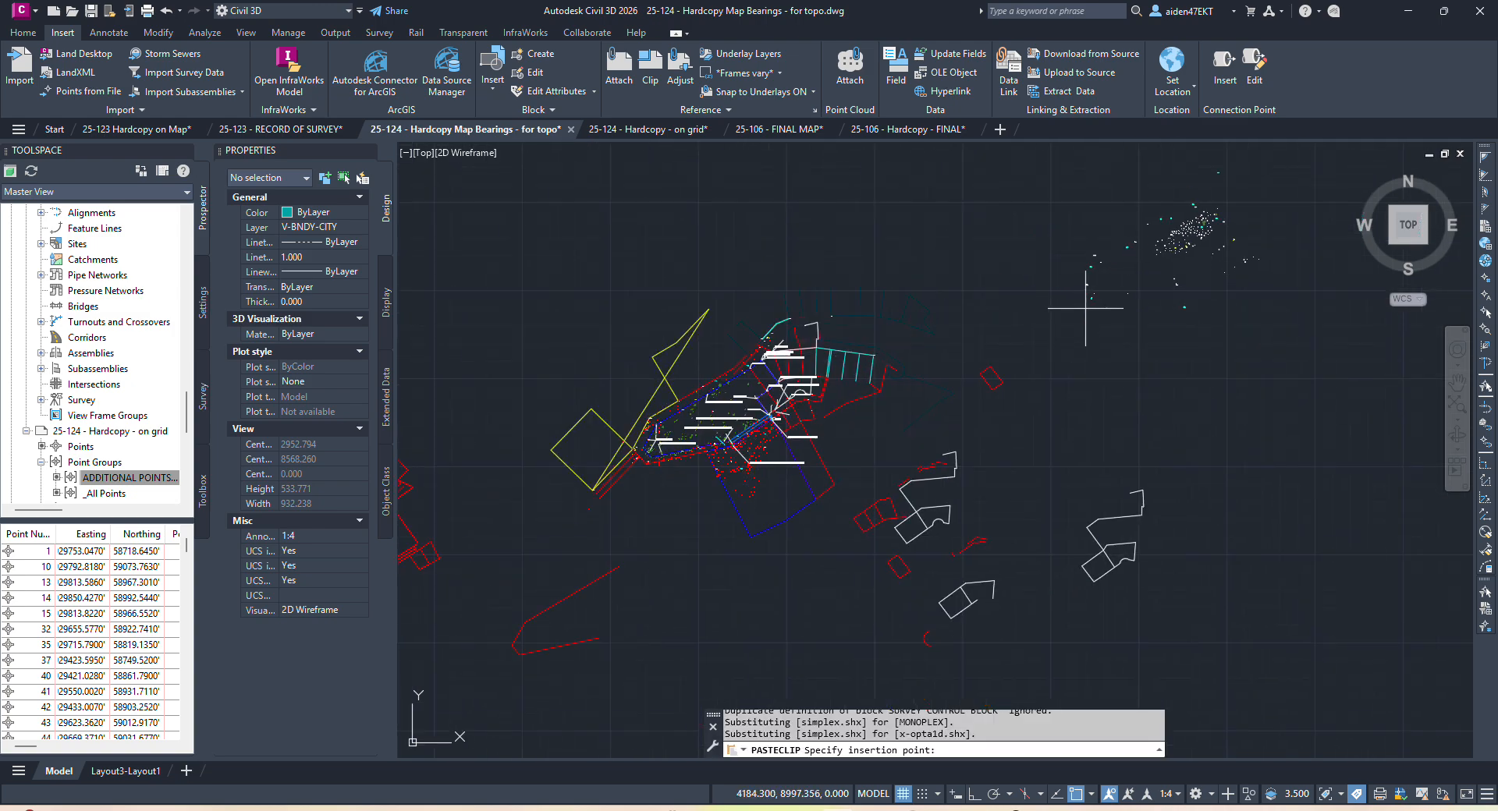
click(736, 427)
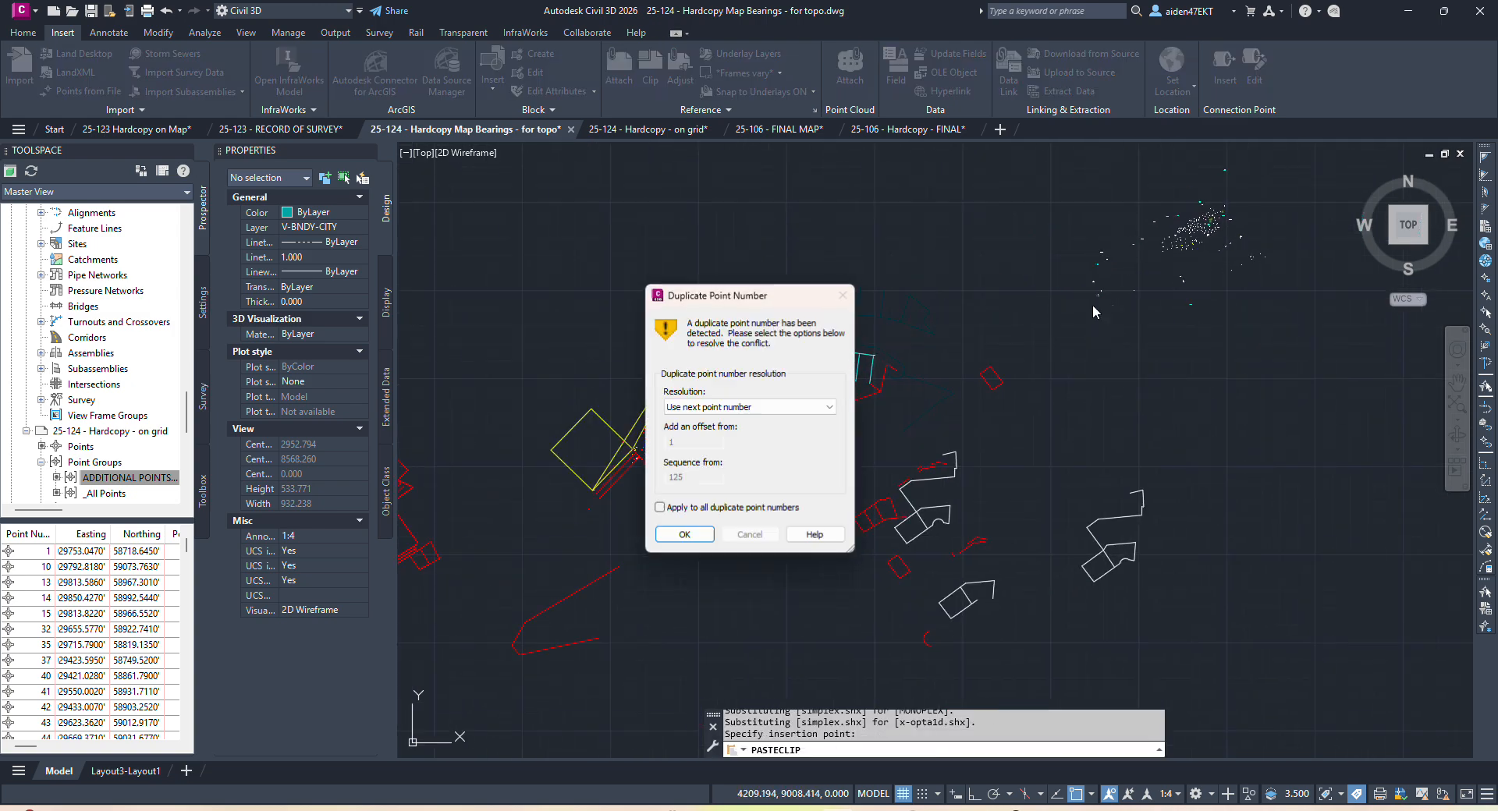
click(755, 407)
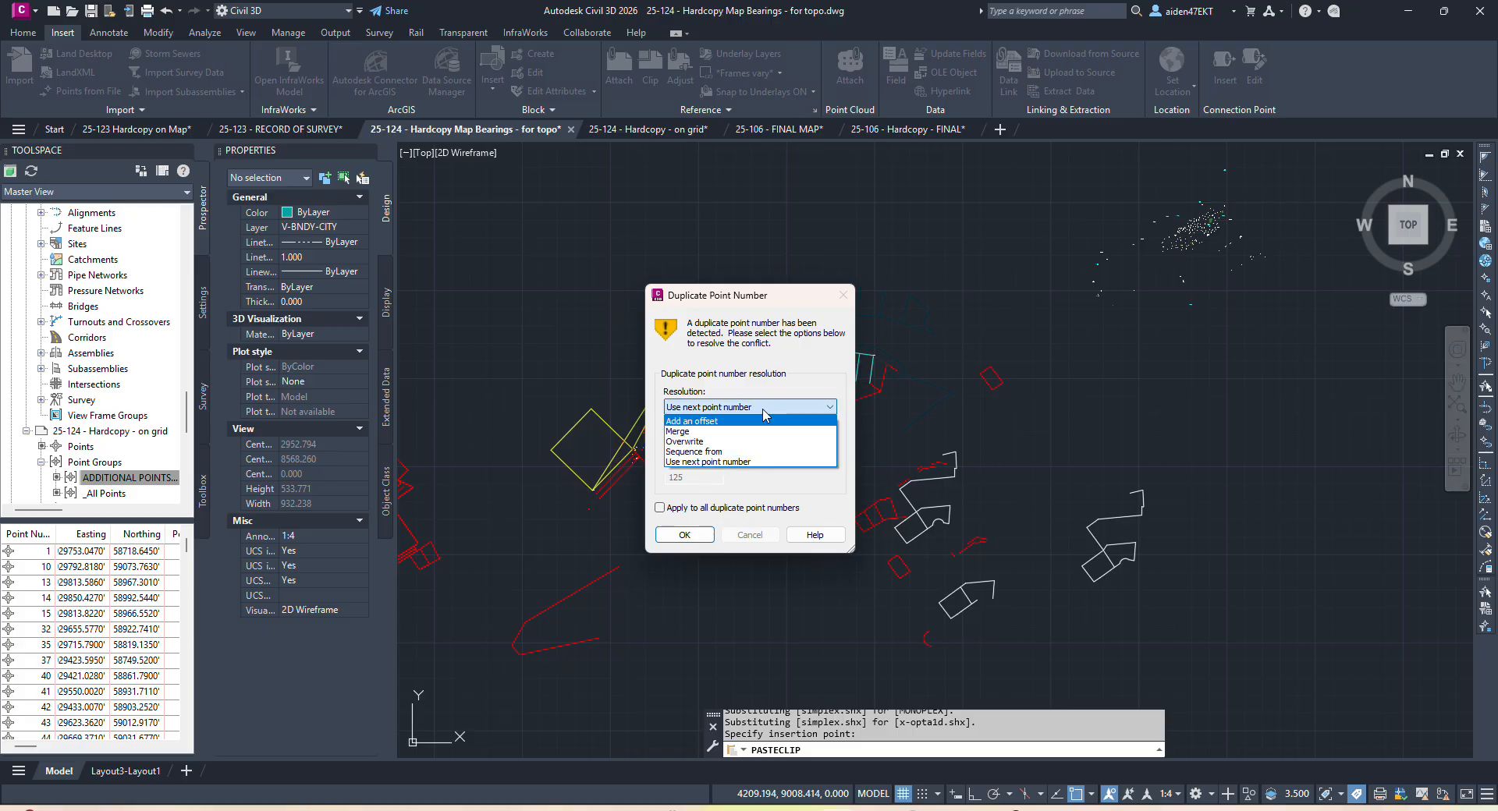
click(789, 461)
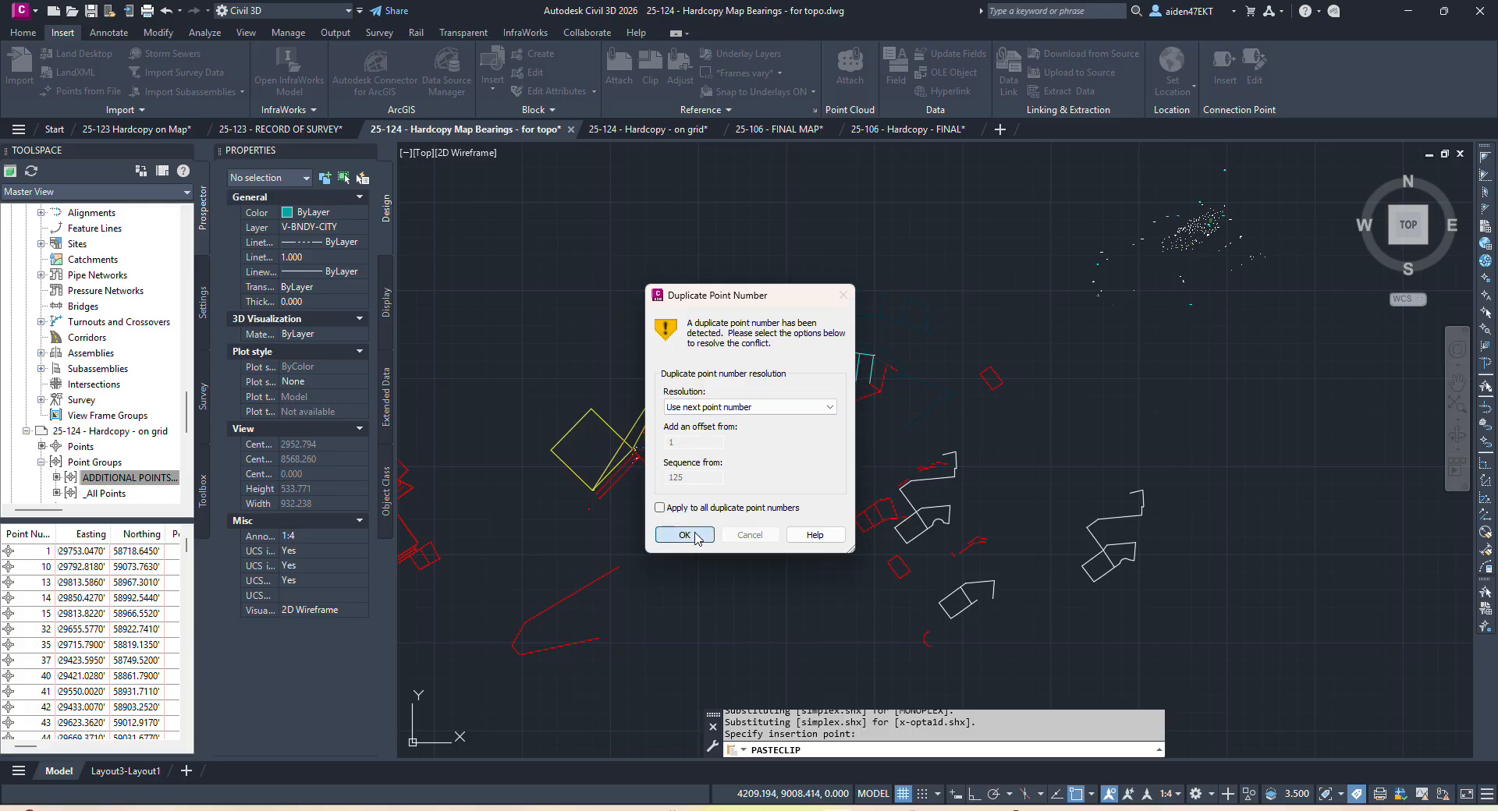
click(766, 408)
click(729, 461)
click(686, 532)
click(685, 535)
key(Escape)
Erase the pasted survey points northeast of the site.
middle_drag(1209, 283, 1147, 358)
click(1280, 366)
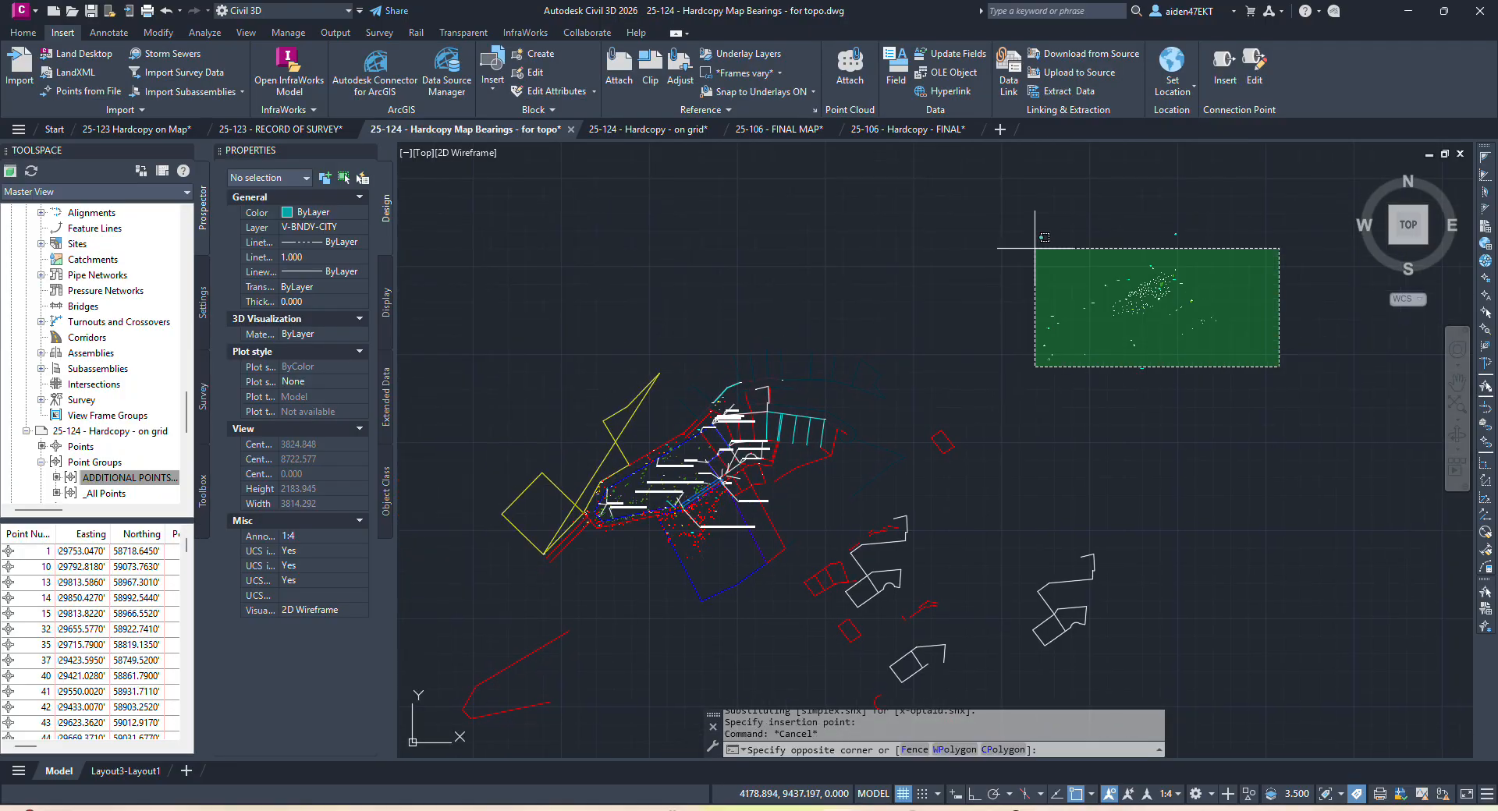
key(Escape)
click(1271, 373)
click(1009, 204)
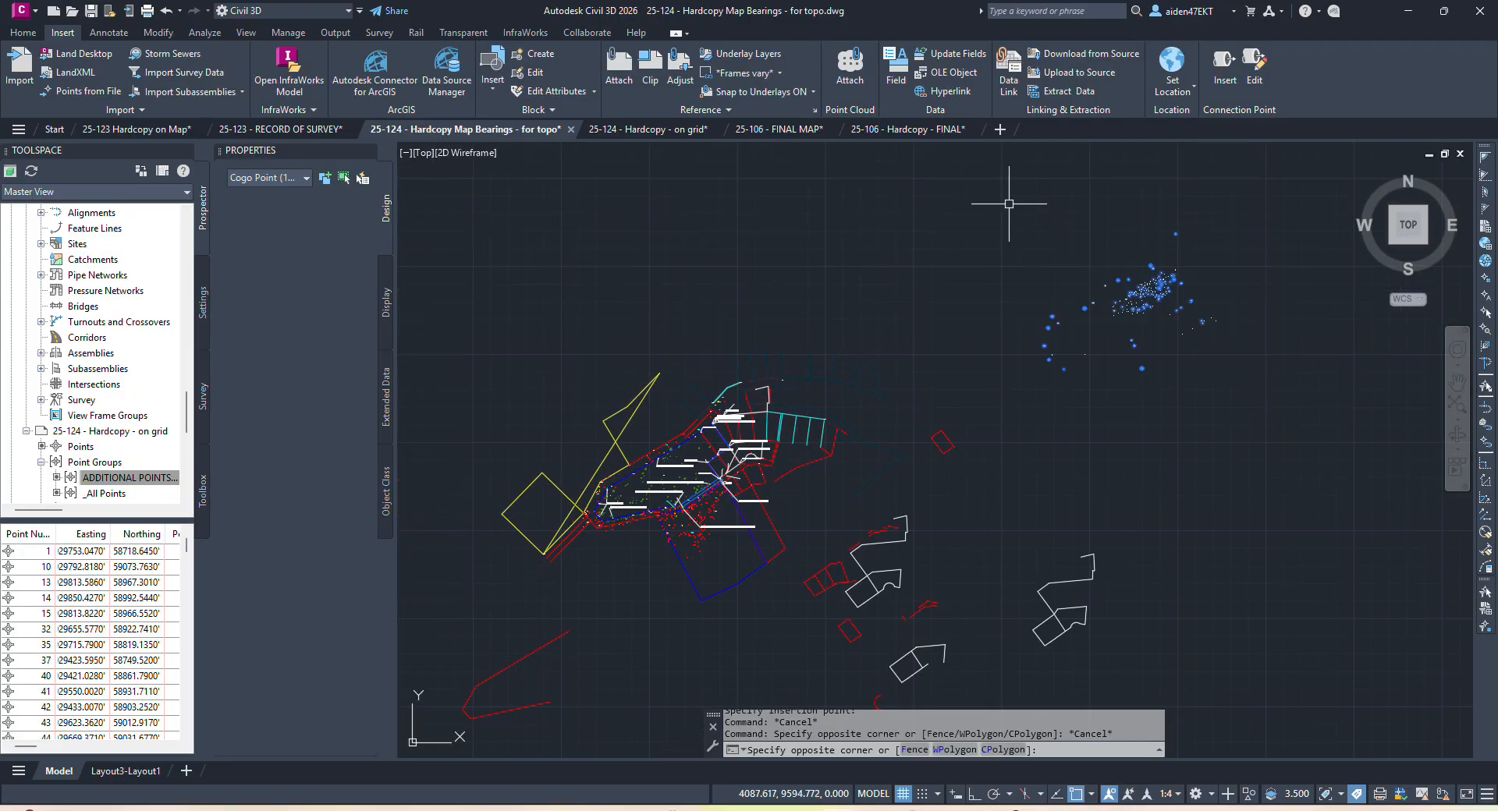
key(Delete)
Examine the topo drawing's point groups and the overall extents of its linework.
middle_drag(841, 361, 1013, 265)
scroll(833, 377, up, 4)
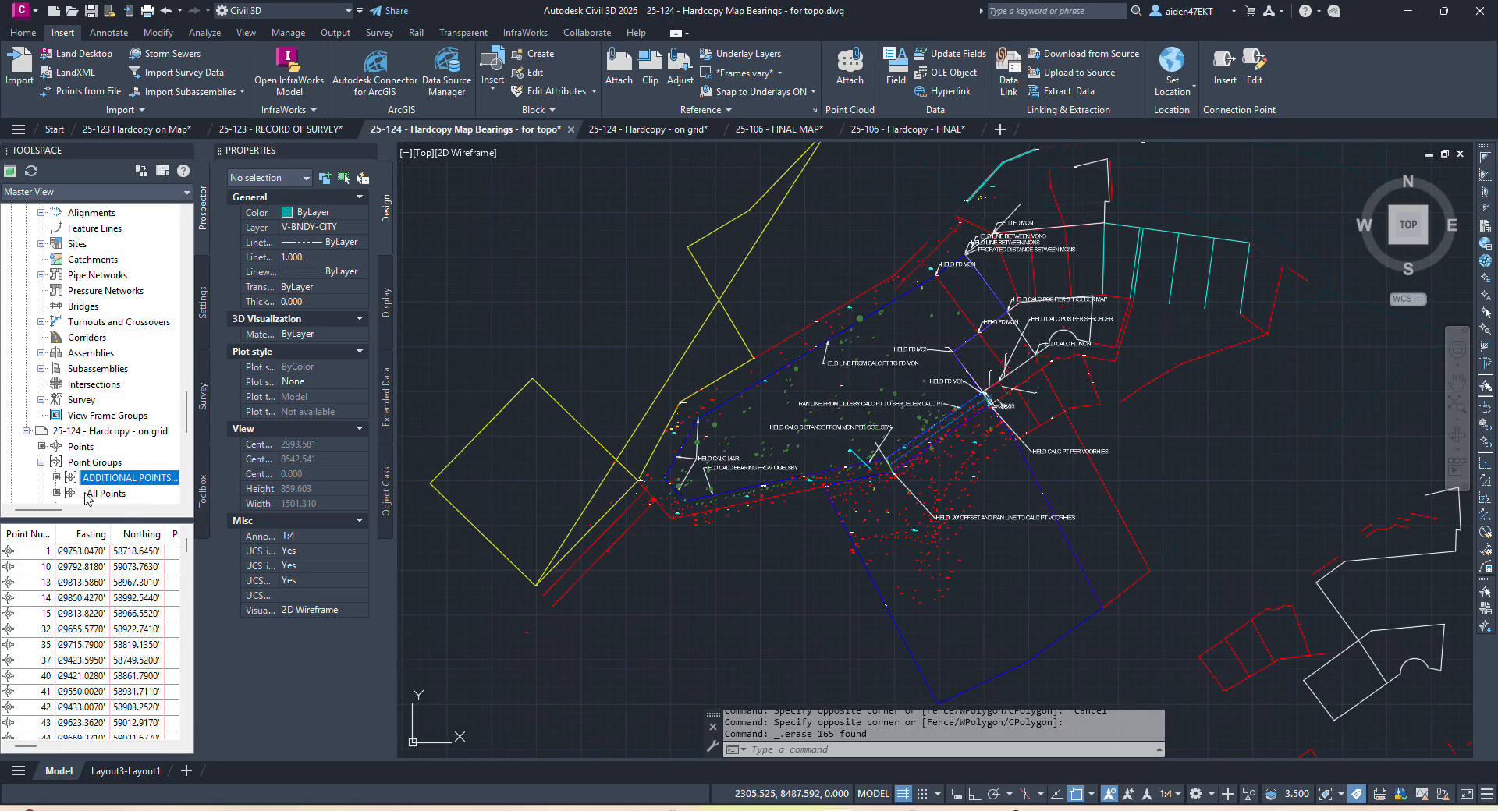
click(143, 475)
scroll(128, 445, up, 13)
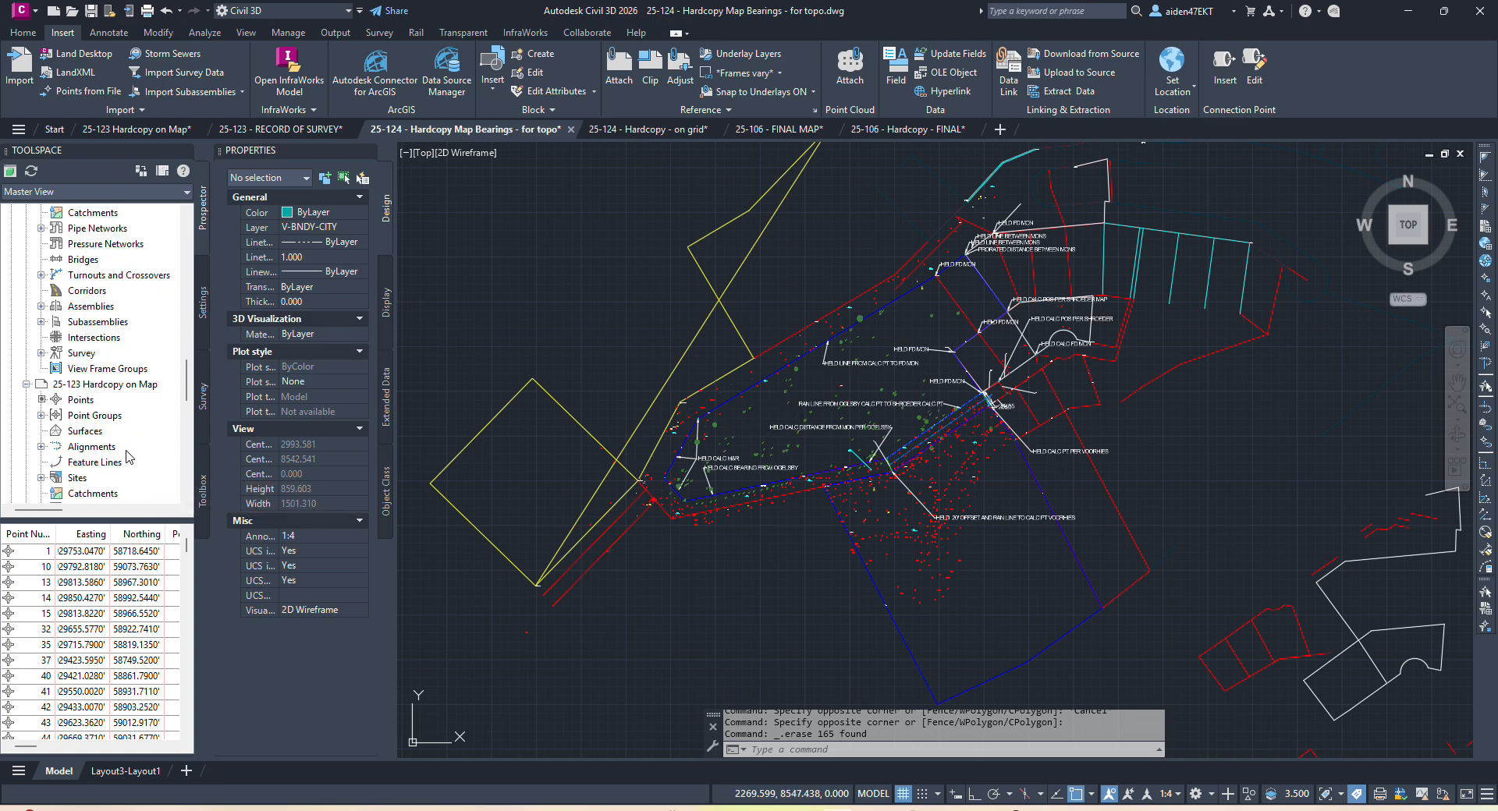
scroll(128, 445, up, 3)
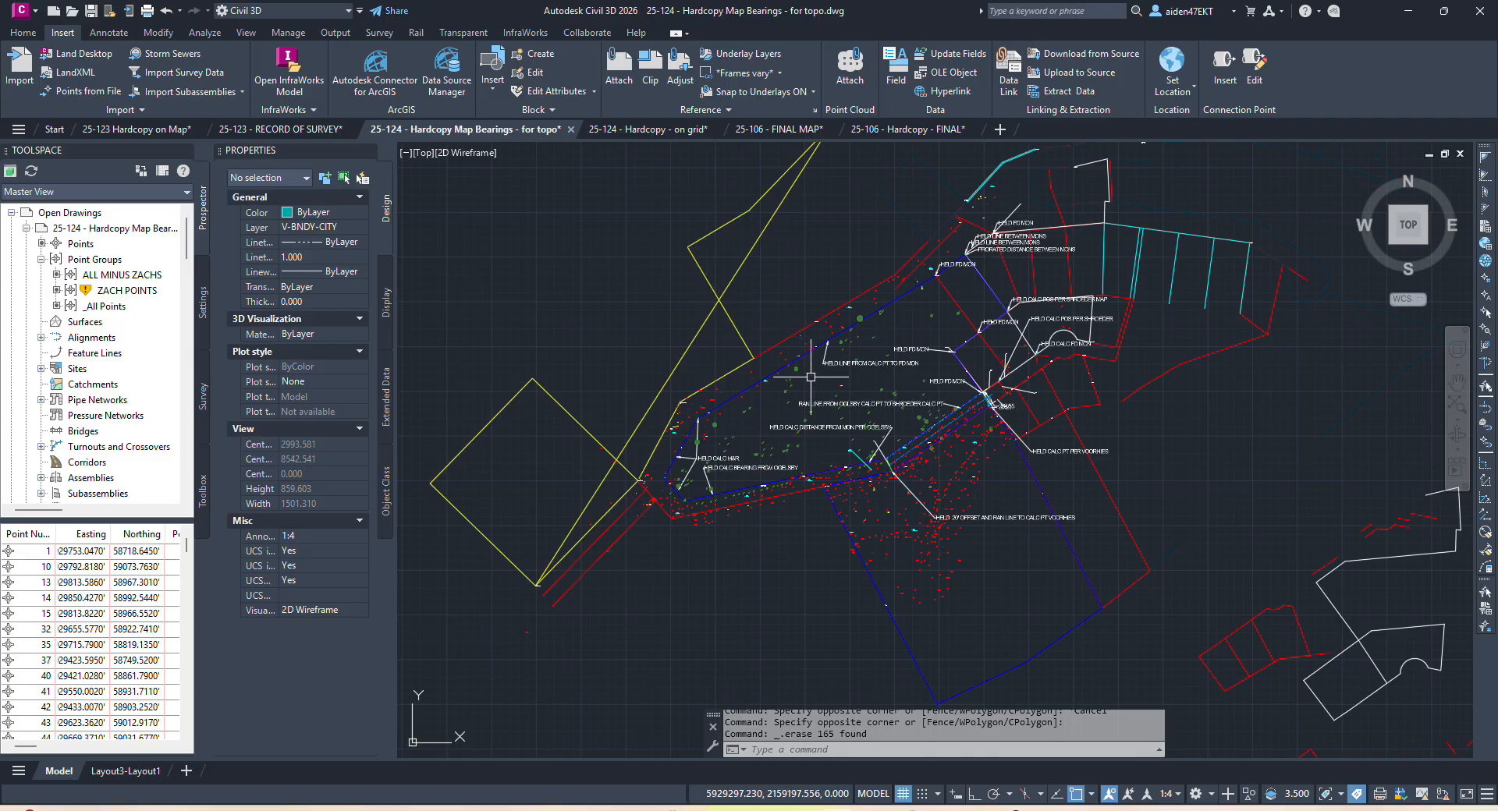
middle_drag(1071, 326, 955, 411)
scroll(954, 412, down, 2)
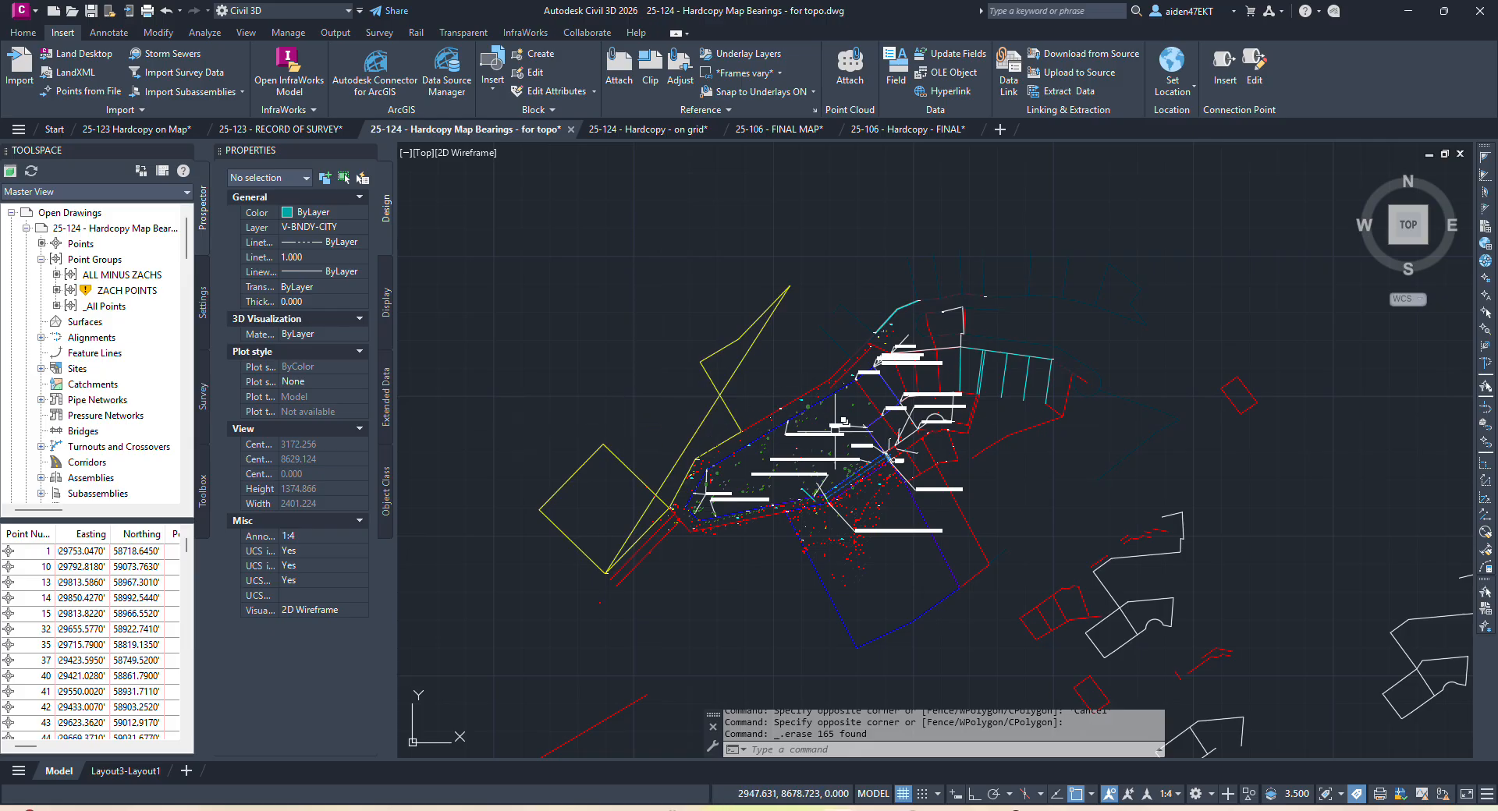
scroll(816, 440, down, 15)
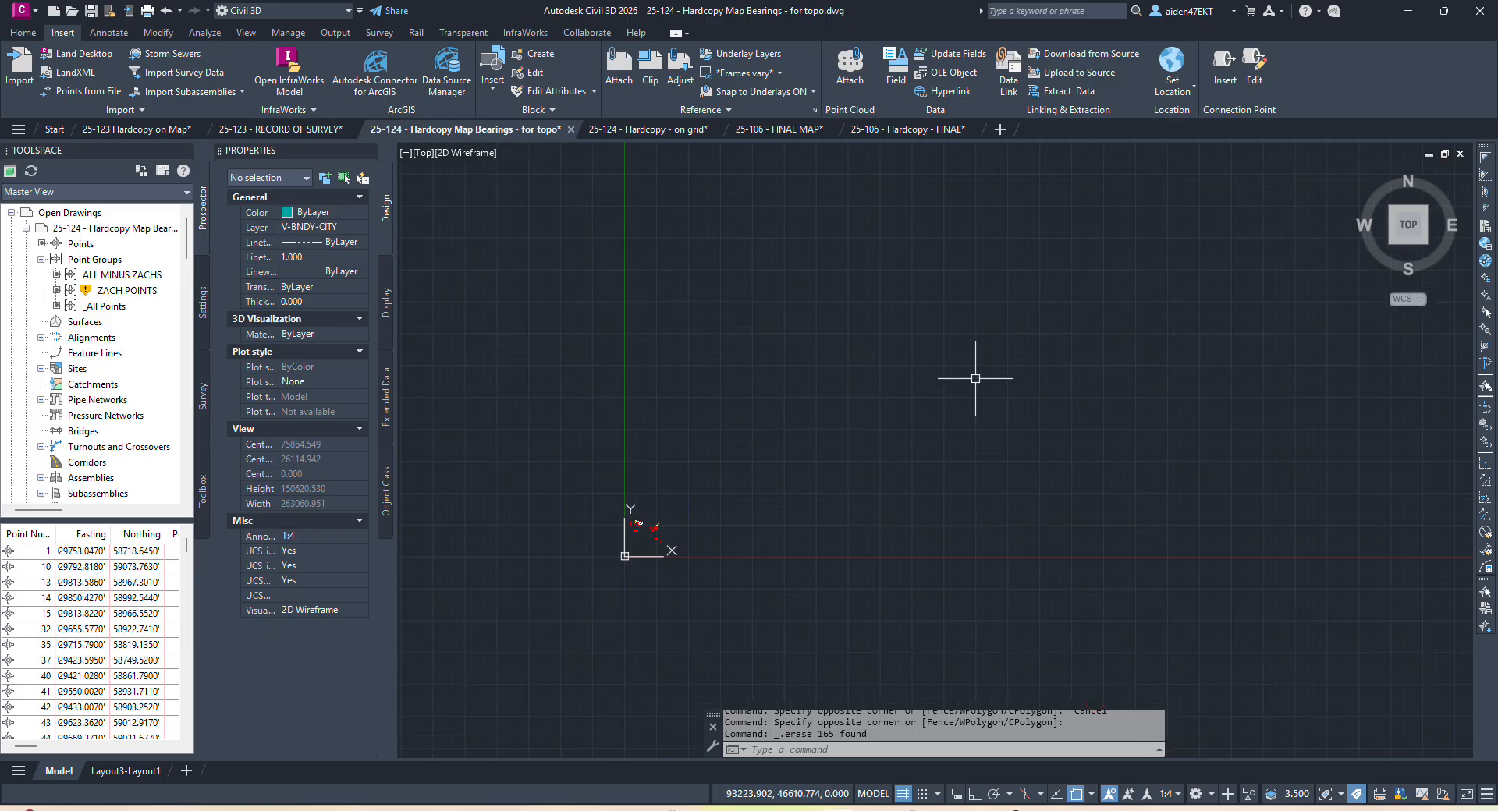
scroll(1006, 398, up, 11)
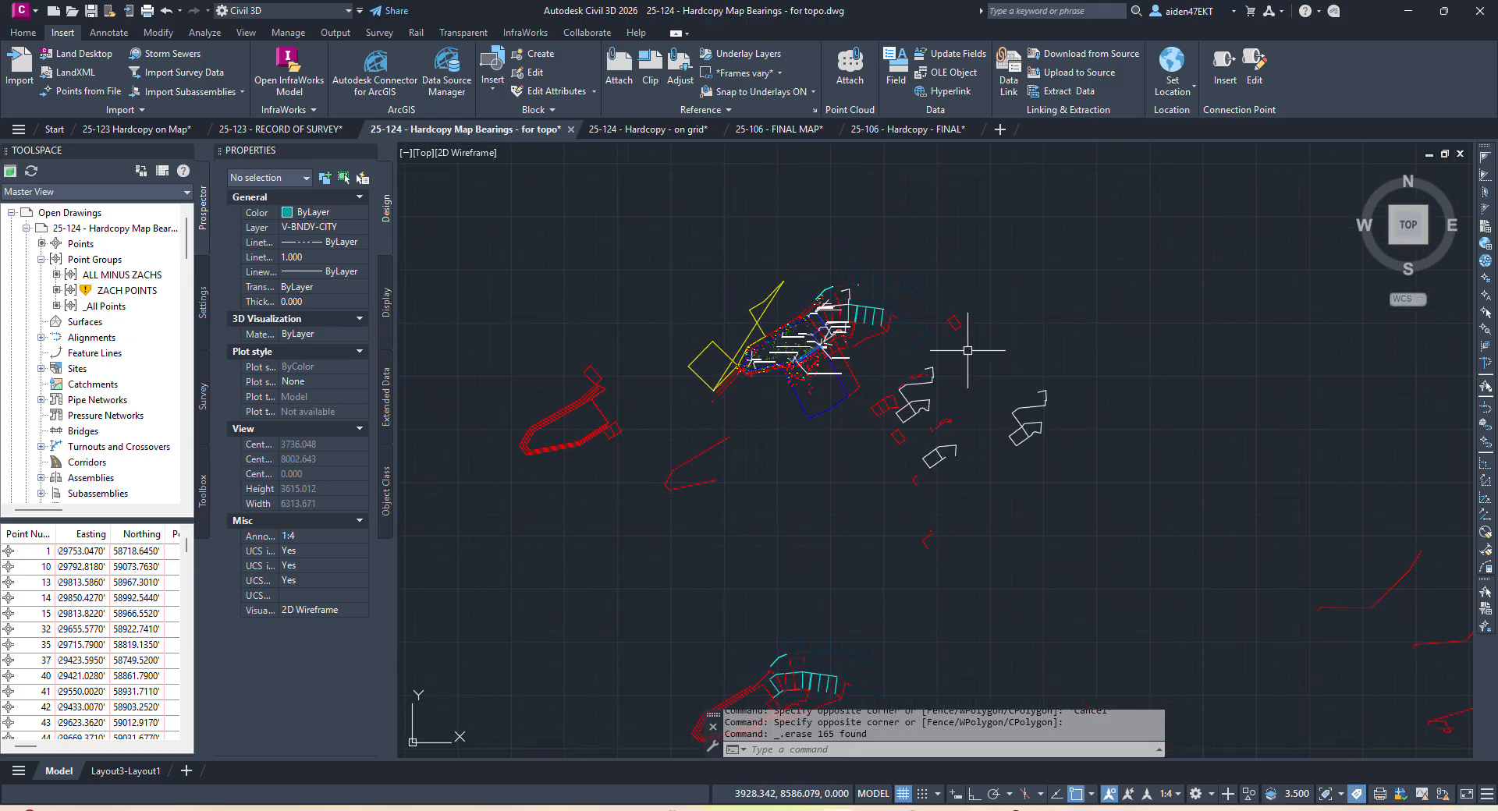
Paste the copied survey points into the open area northeast of the site linework.
key(ctrl+v)
middle_drag(970, 334, 905, 460)
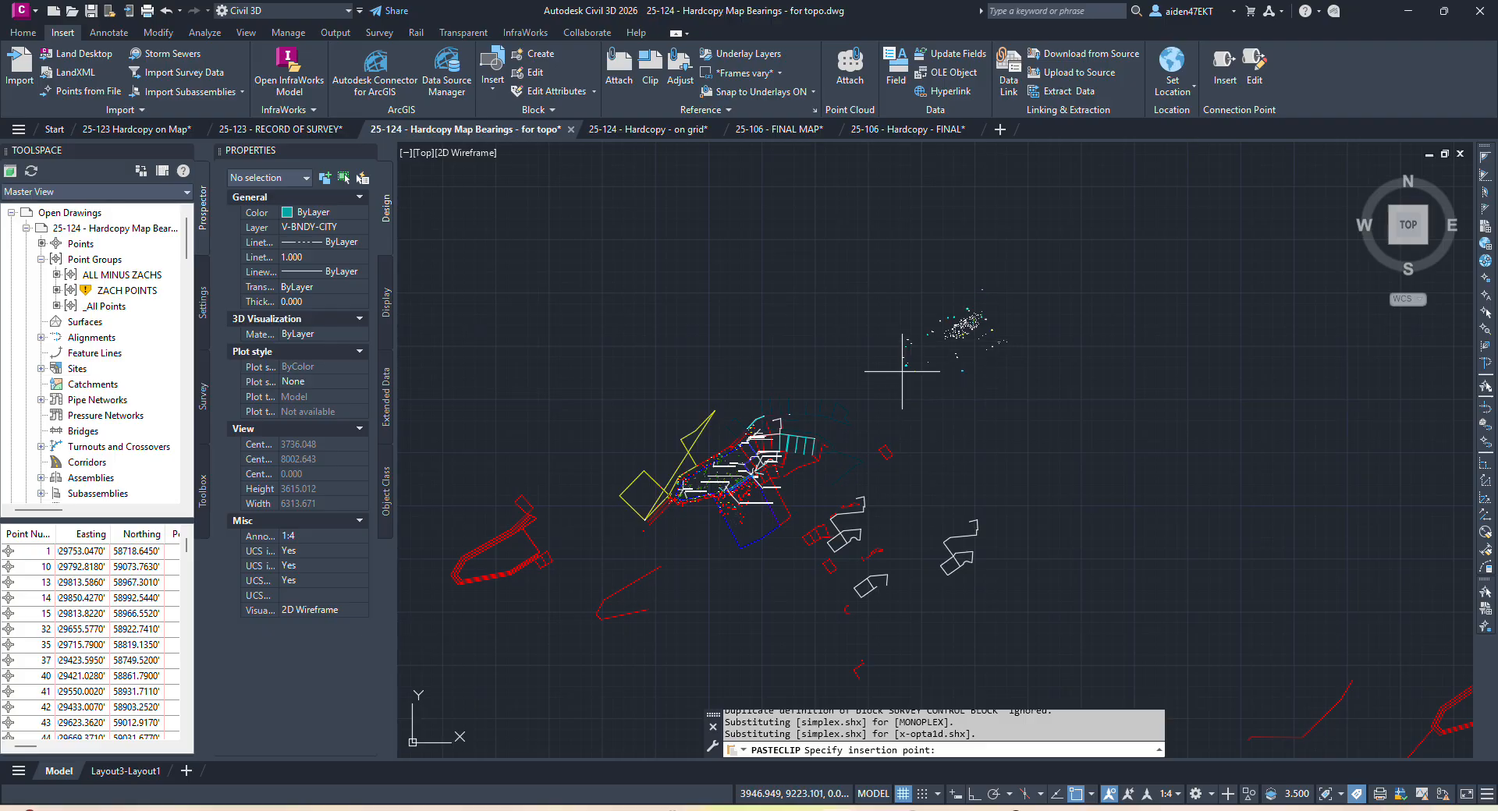
scroll(845, 424, down, 15)
middle_drag(1024, 365, 640, 541)
scroll(639, 541, down, 2)
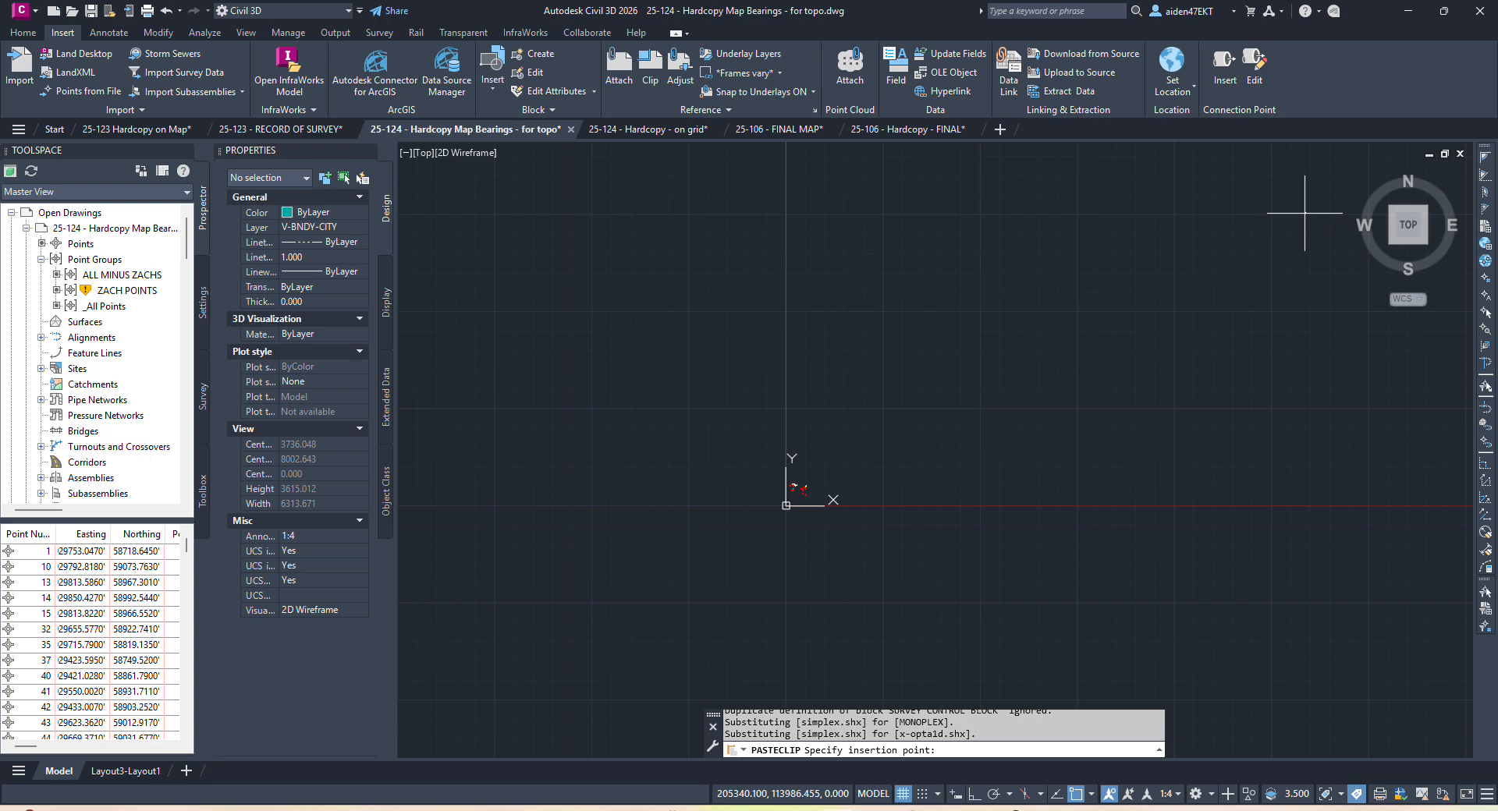
scroll(799, 485, up, 18)
middle_drag(675, 465, 999, 453)
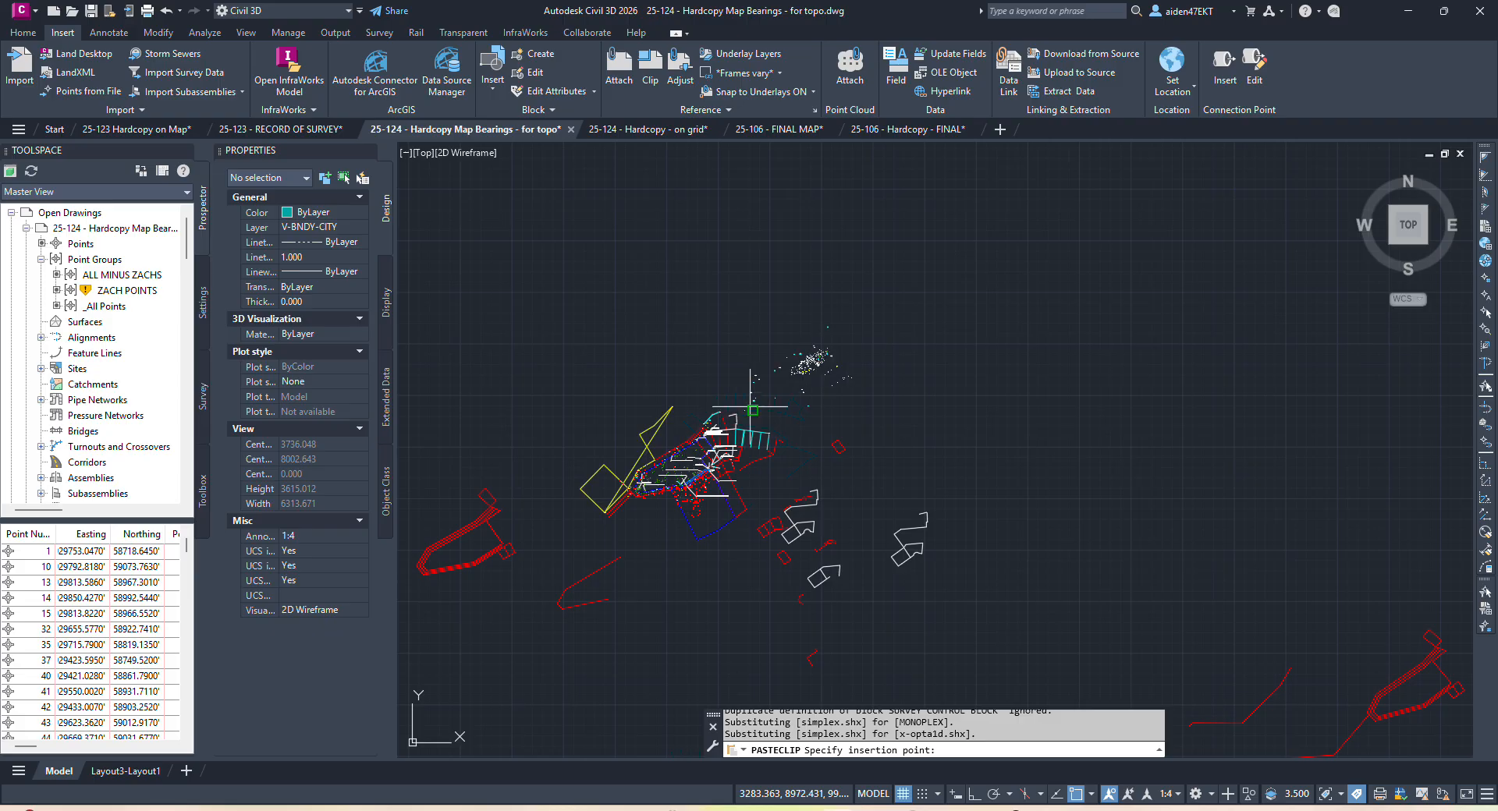
scroll(835, 404, up, 4)
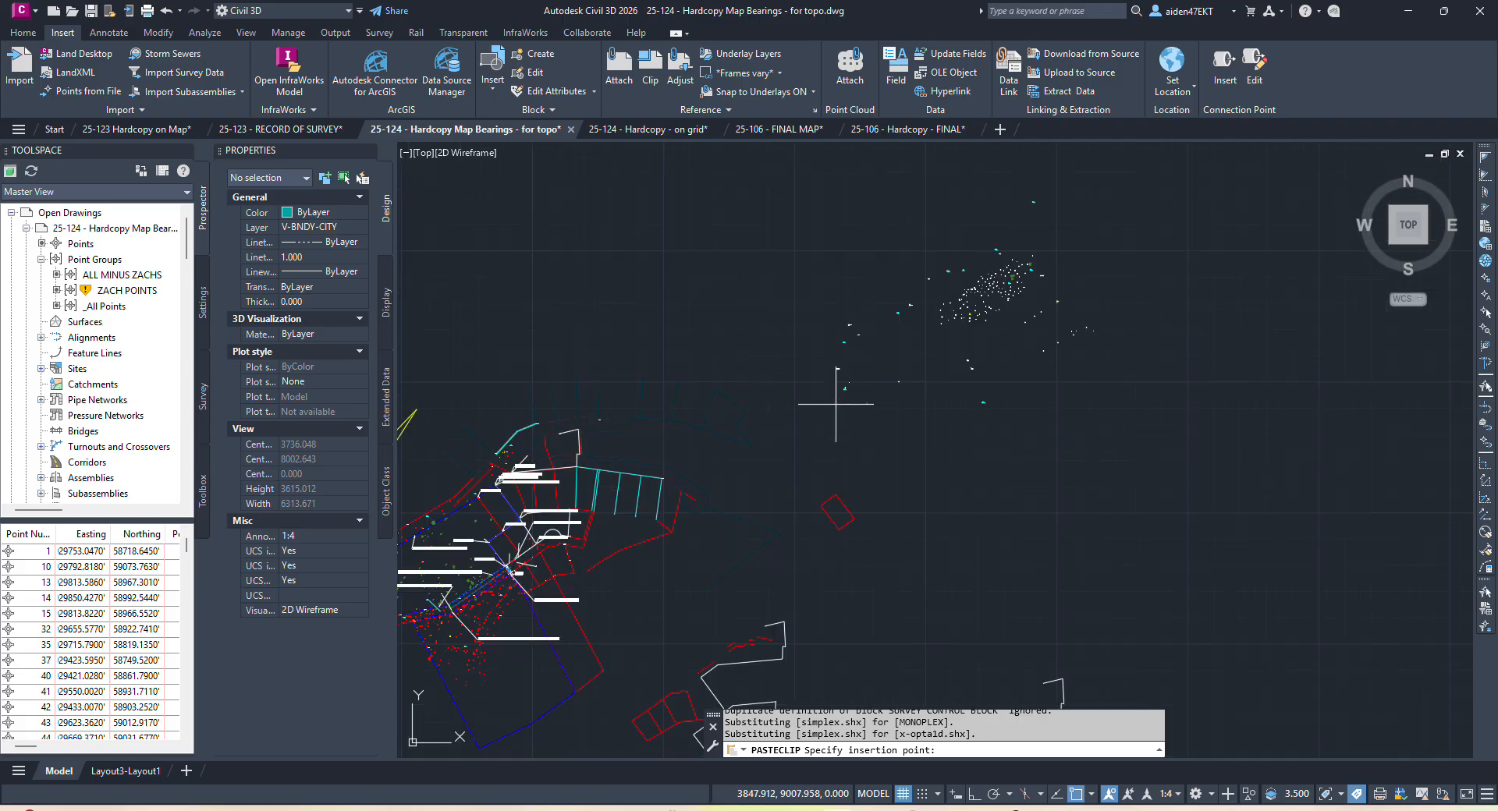
scroll(835, 404, down, 2)
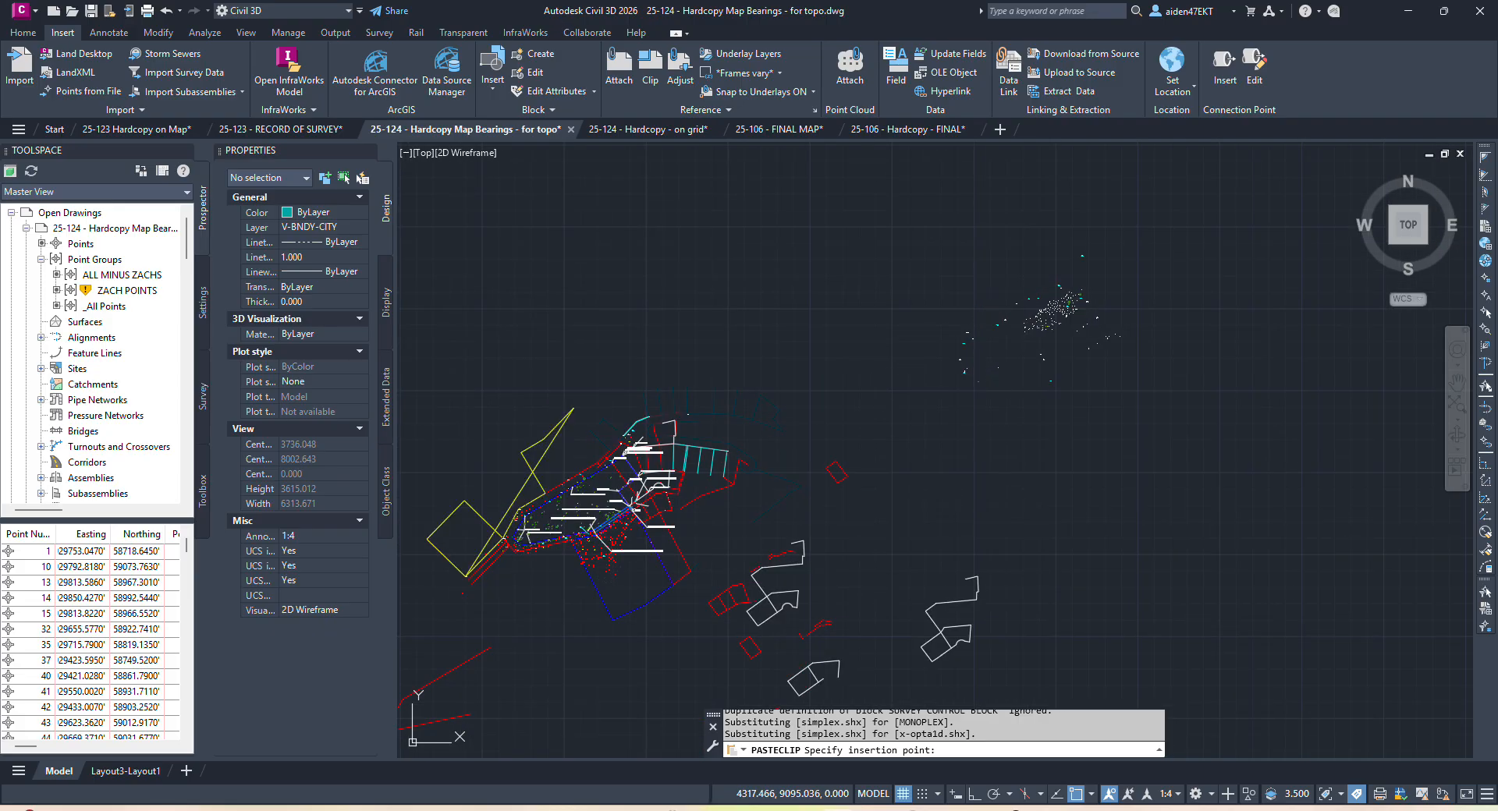
click(958, 384)
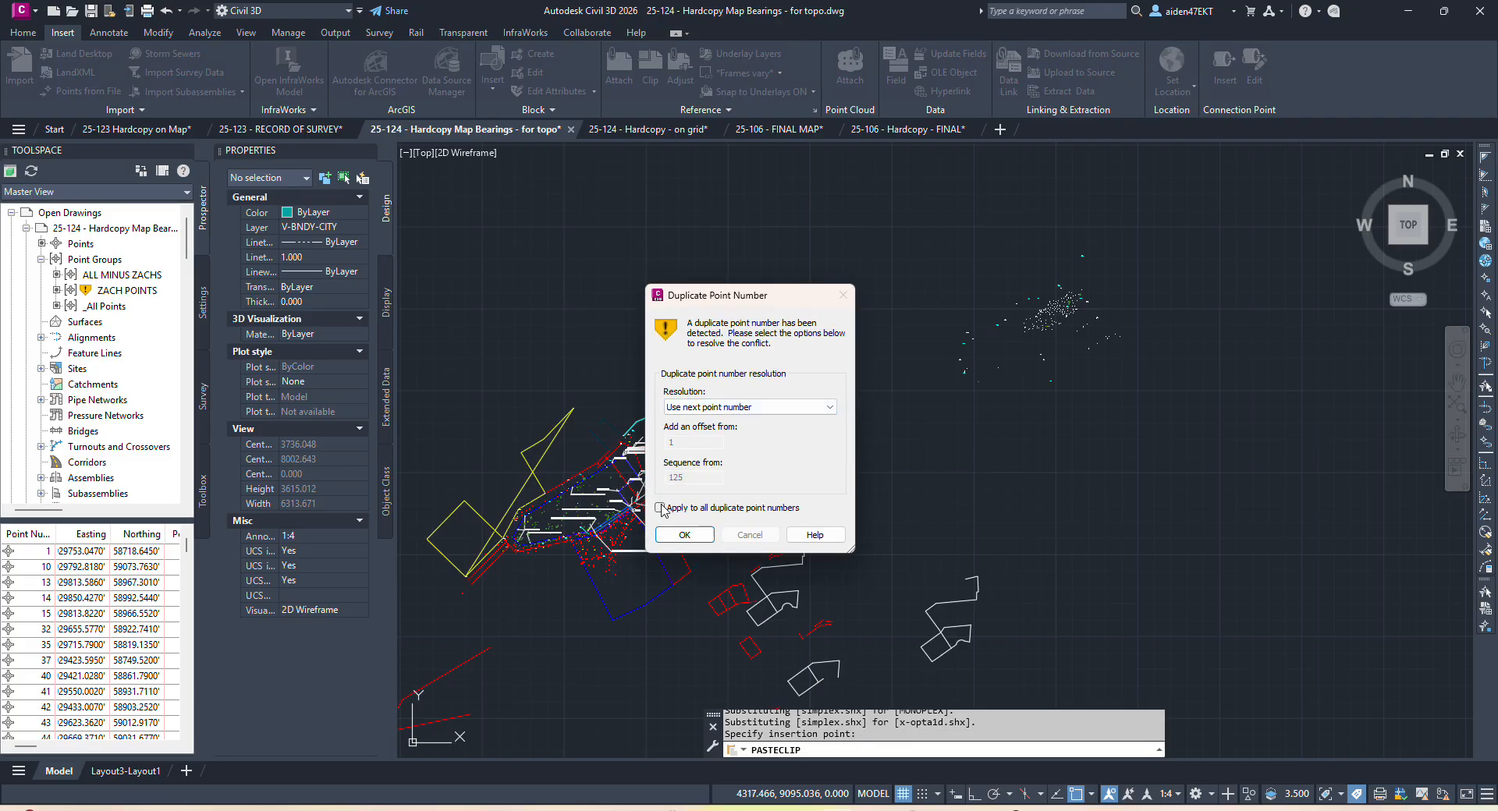
Resolve the duplicate point numbers with Use next point number, applied to all duplicates.
click(729, 406)
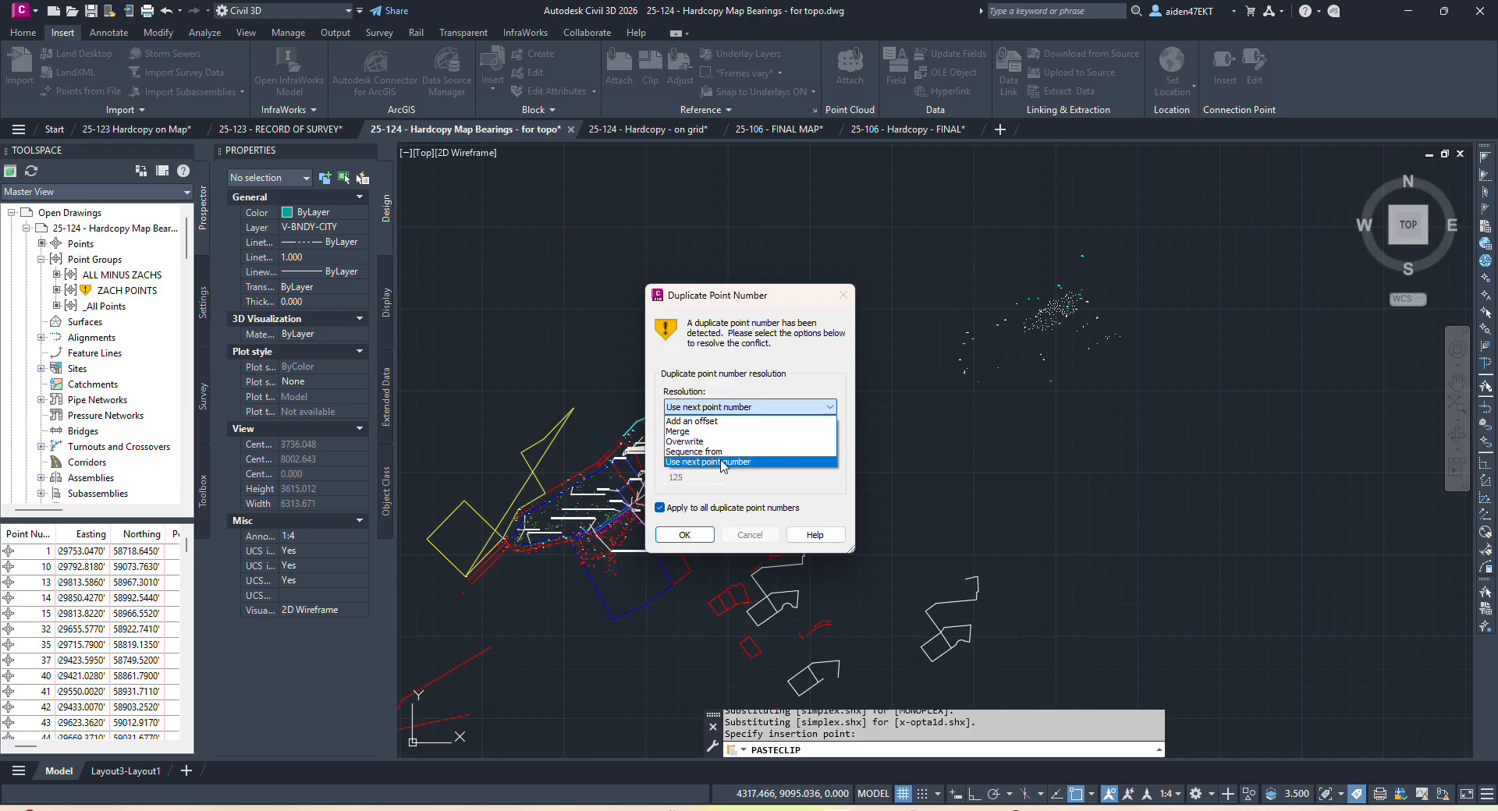
click(761, 462)
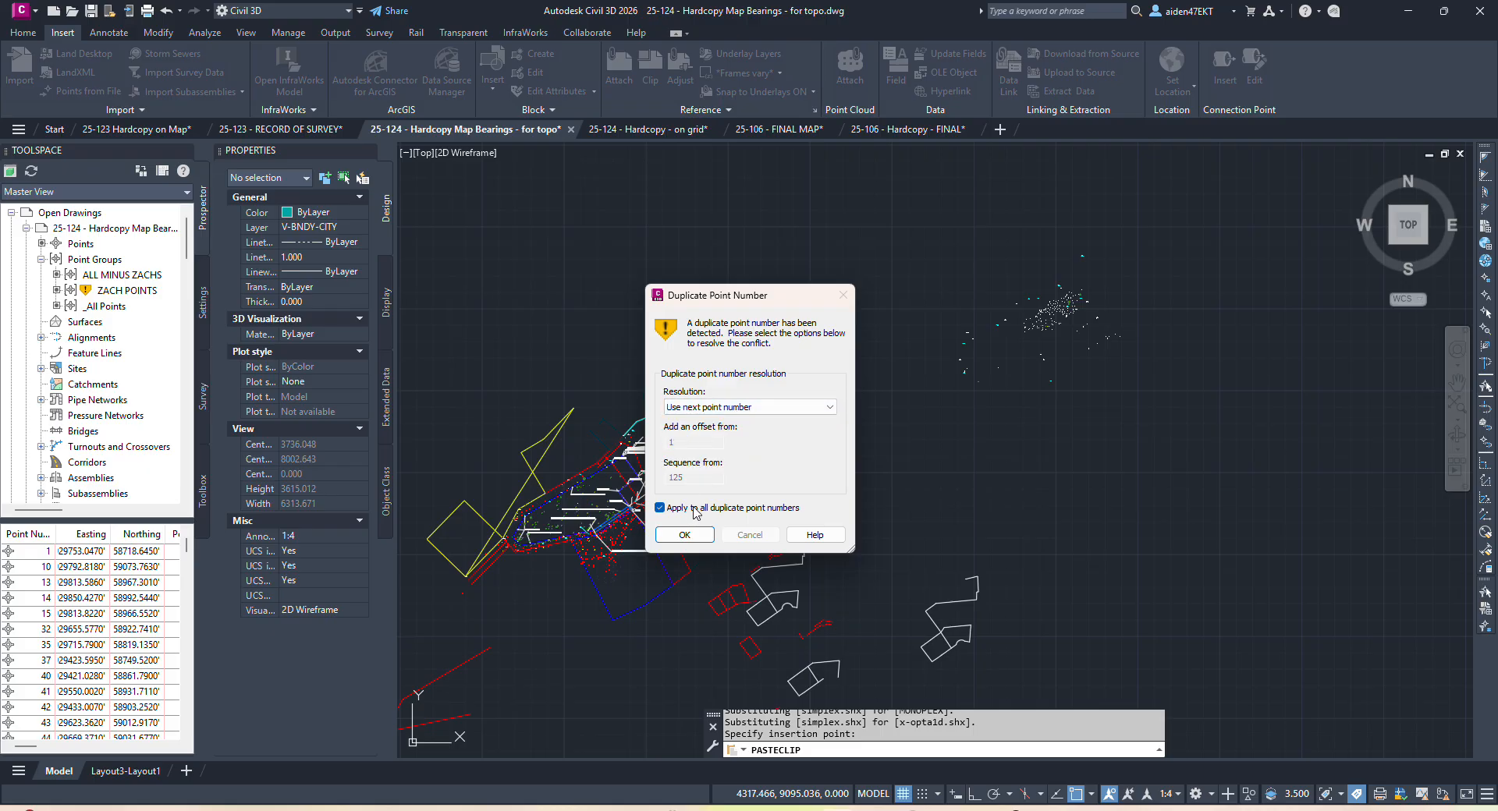
click(685, 536)
Combine all the pasted survey points into one unnamed group.
click(1208, 416)
click(899, 234)
text(g)
key(Return)
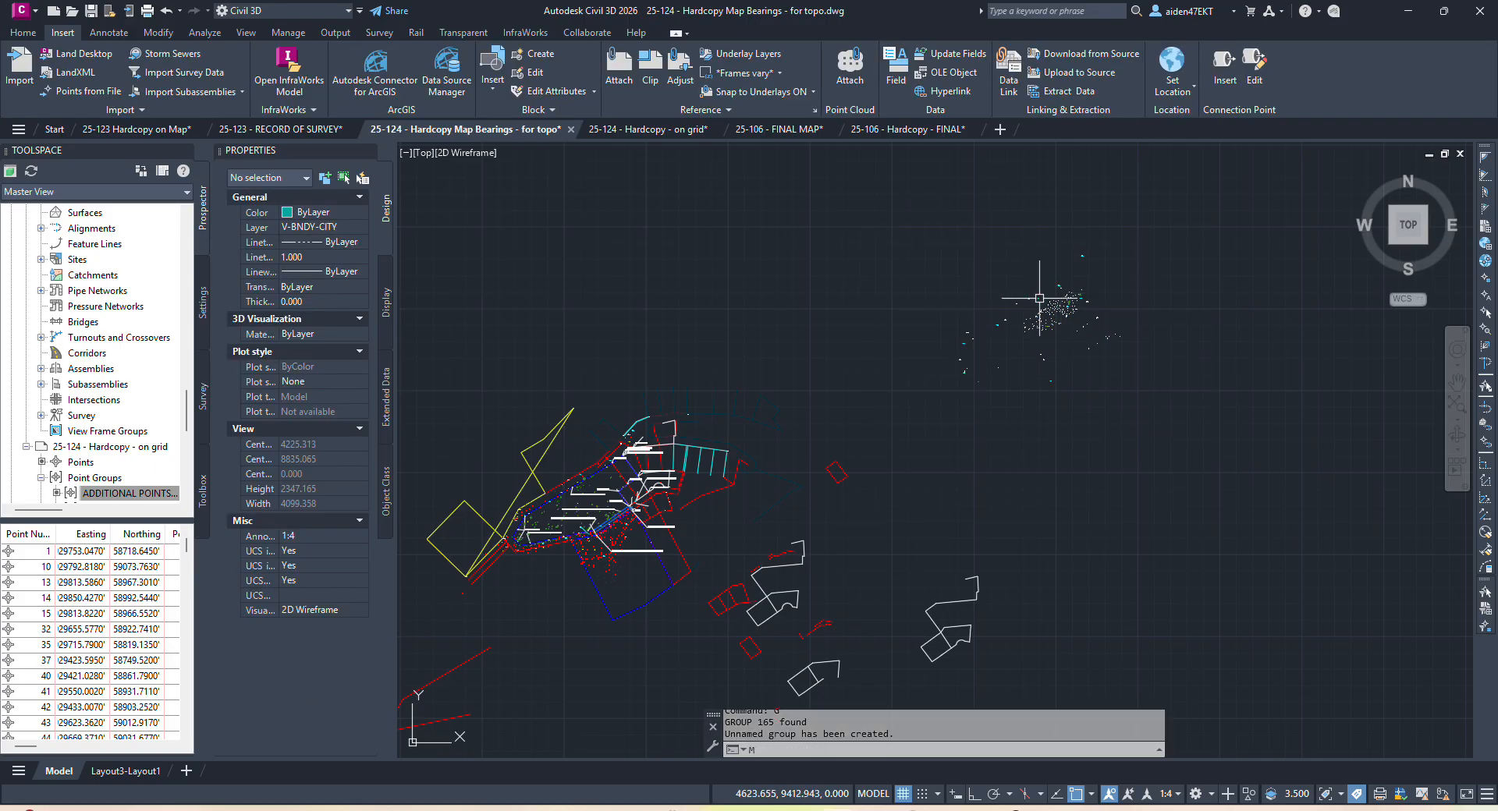
Try to move the grouped survey points so CP #58 lands on CP #46 at the site, and undo the move.
text(m)
key(Return)
click(1062, 304)
scroll(1082, 253, up, 6)
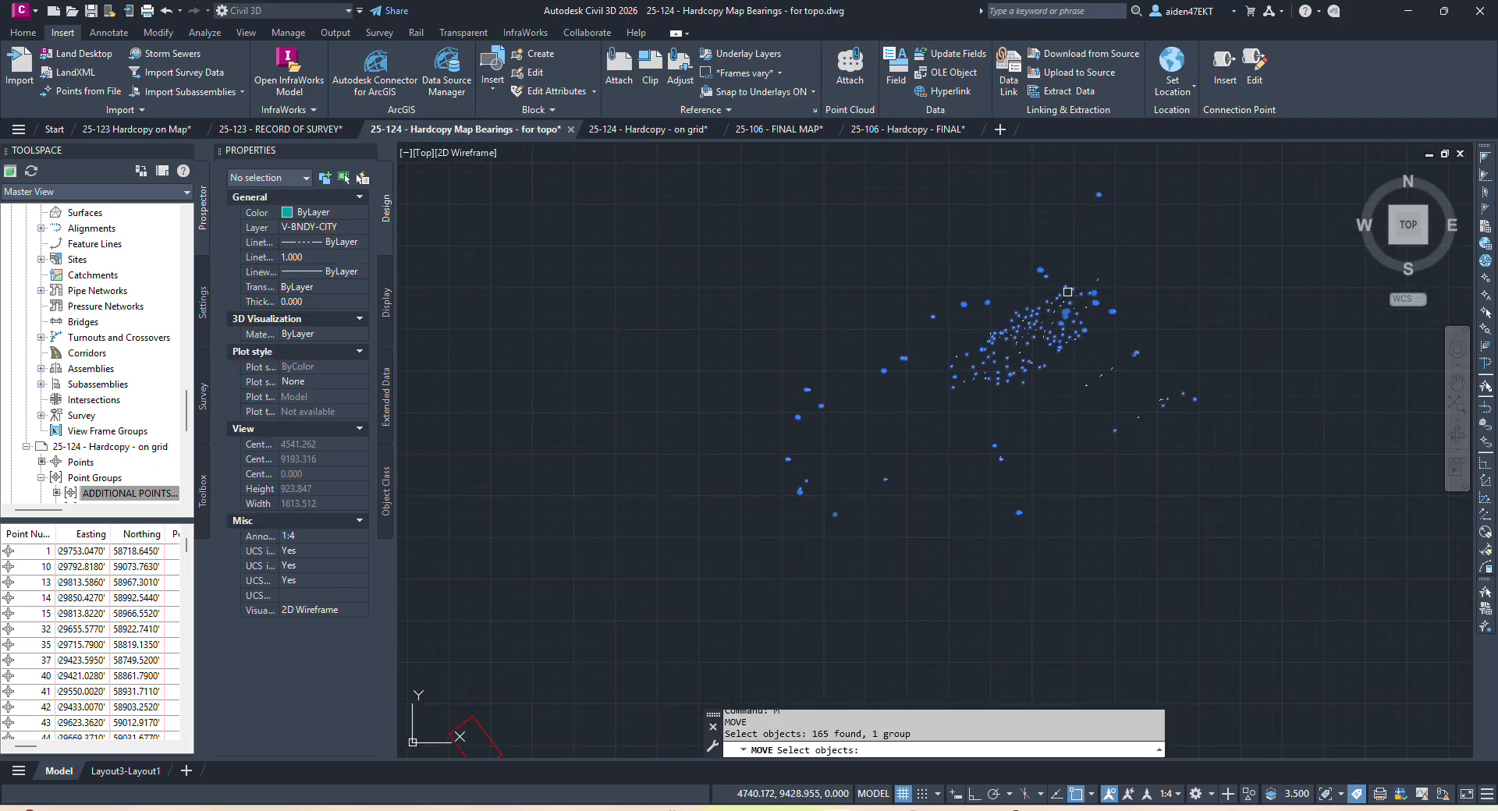
scroll(1028, 325, up, 12)
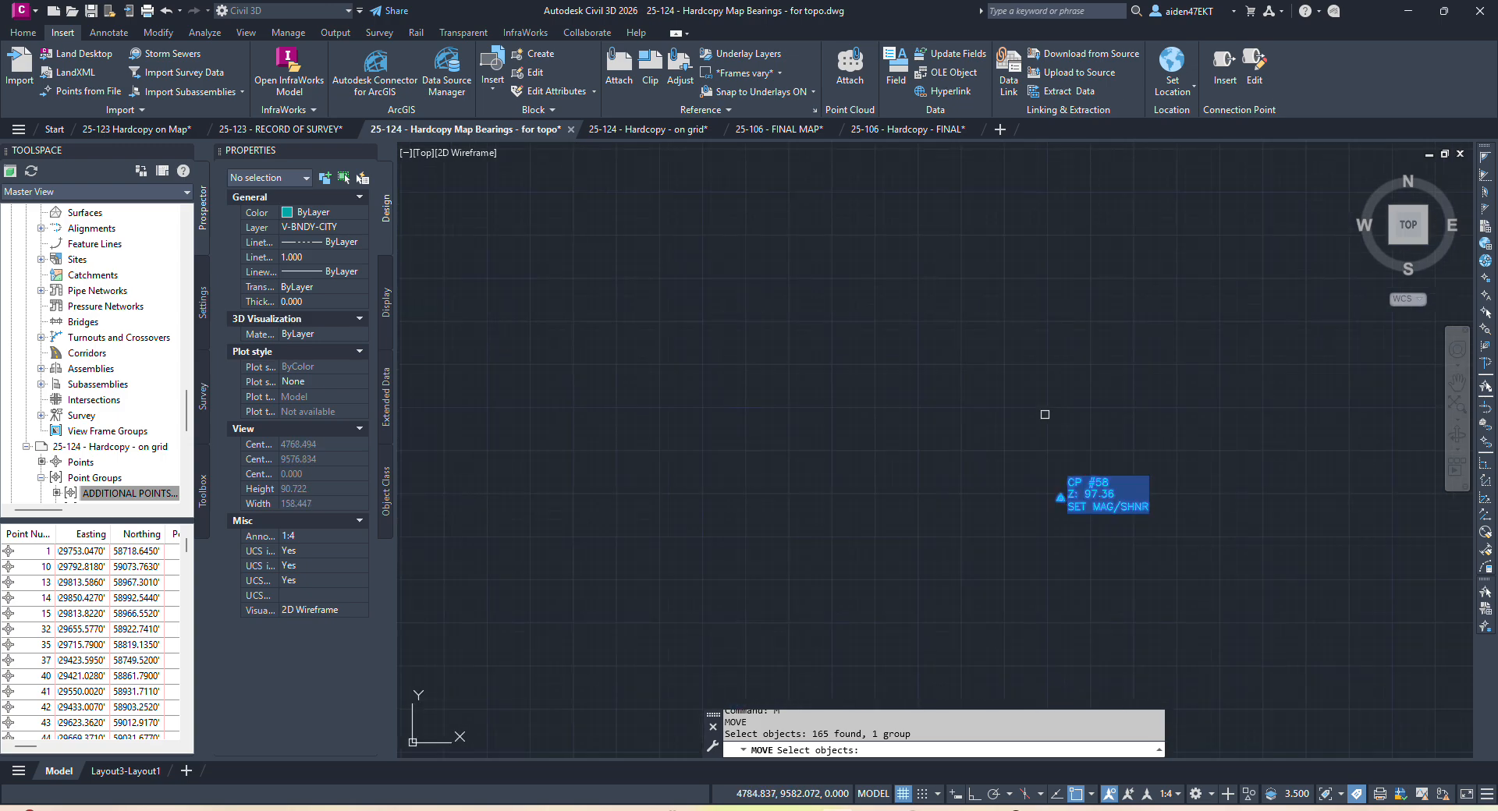
scroll(1030, 401, down, 12)
middle_drag(1032, 408, 1081, 299)
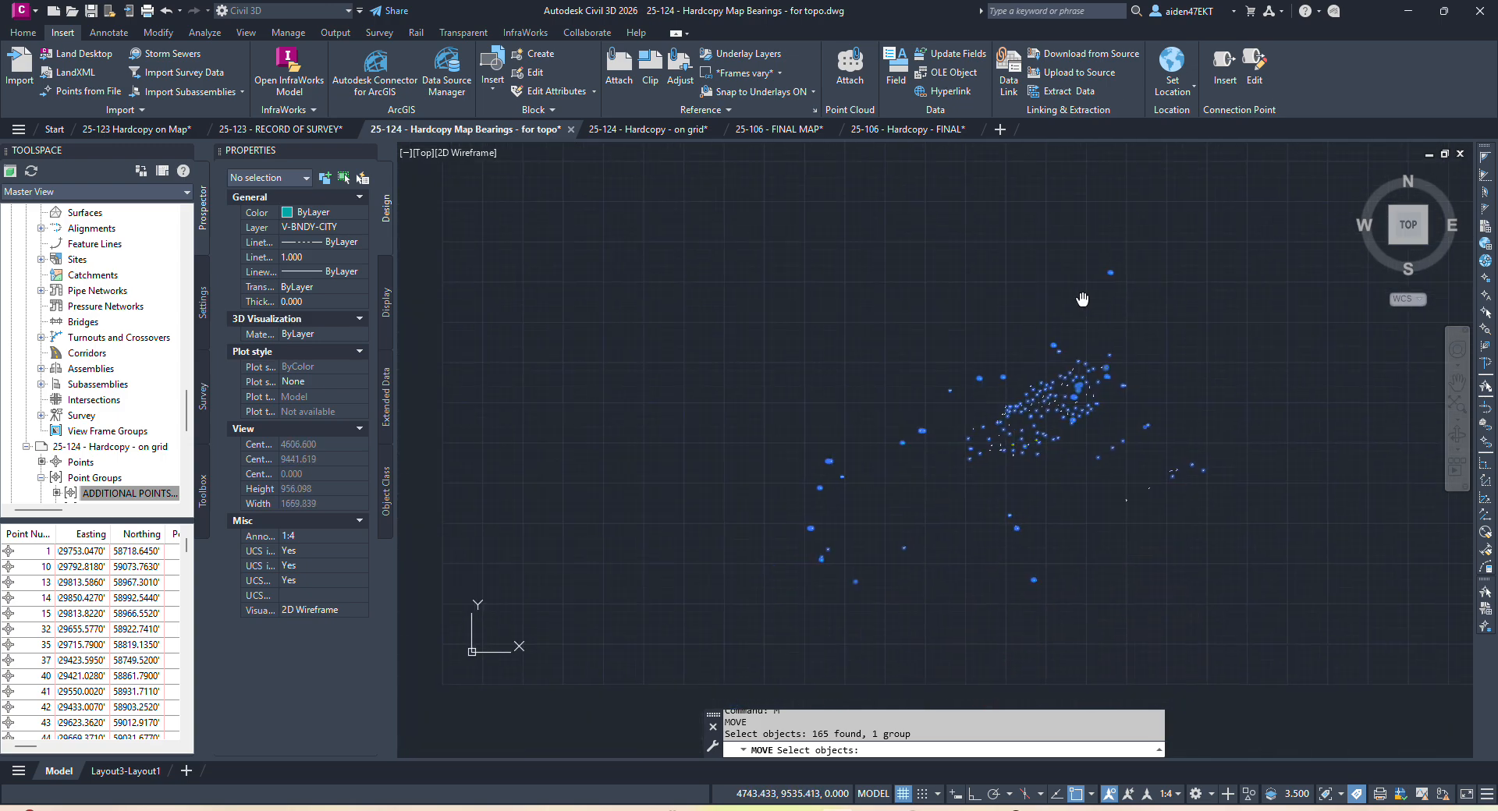
key(Return)
click(1111, 265)
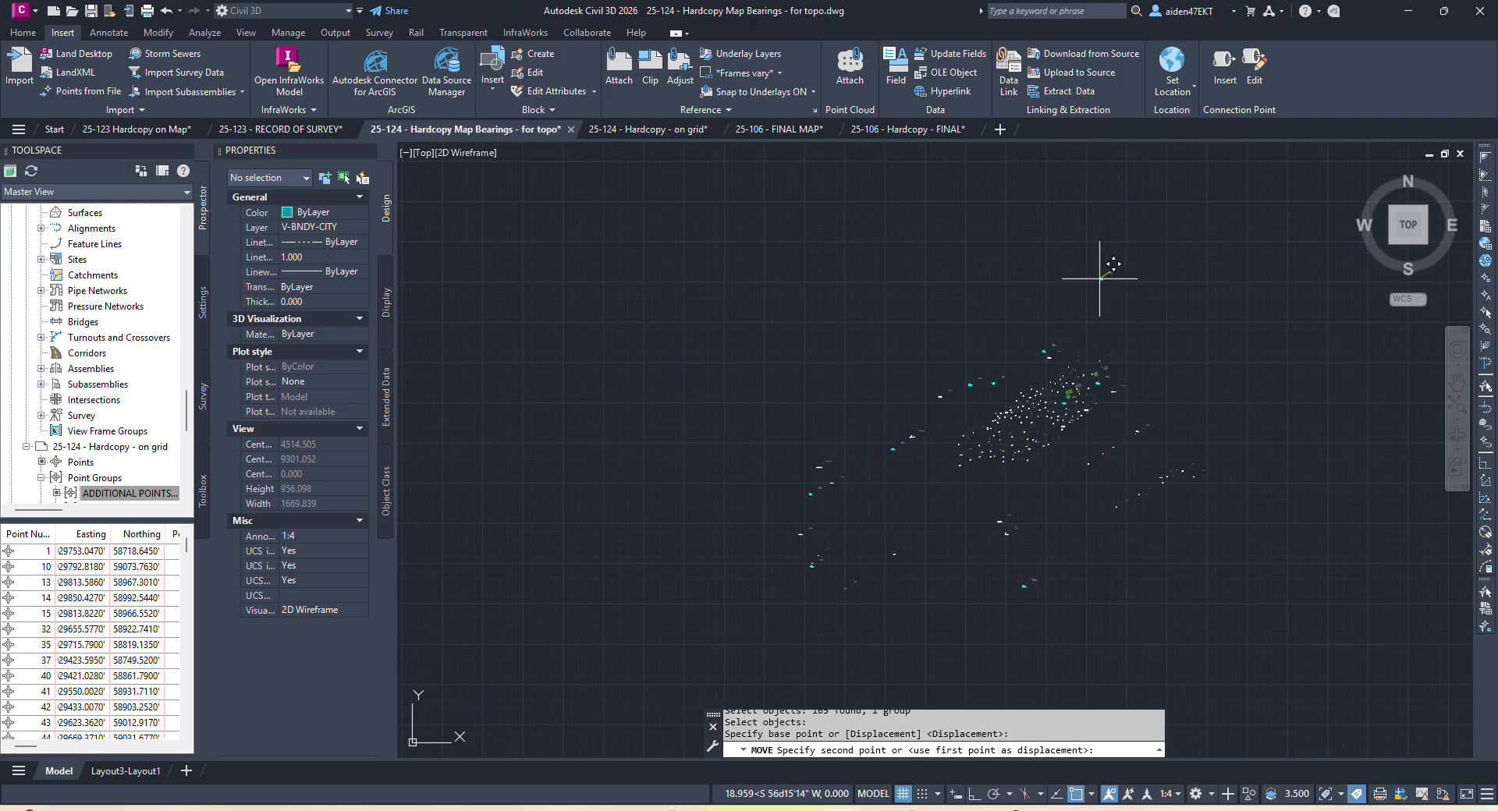
scroll(1068, 303, up, 8)
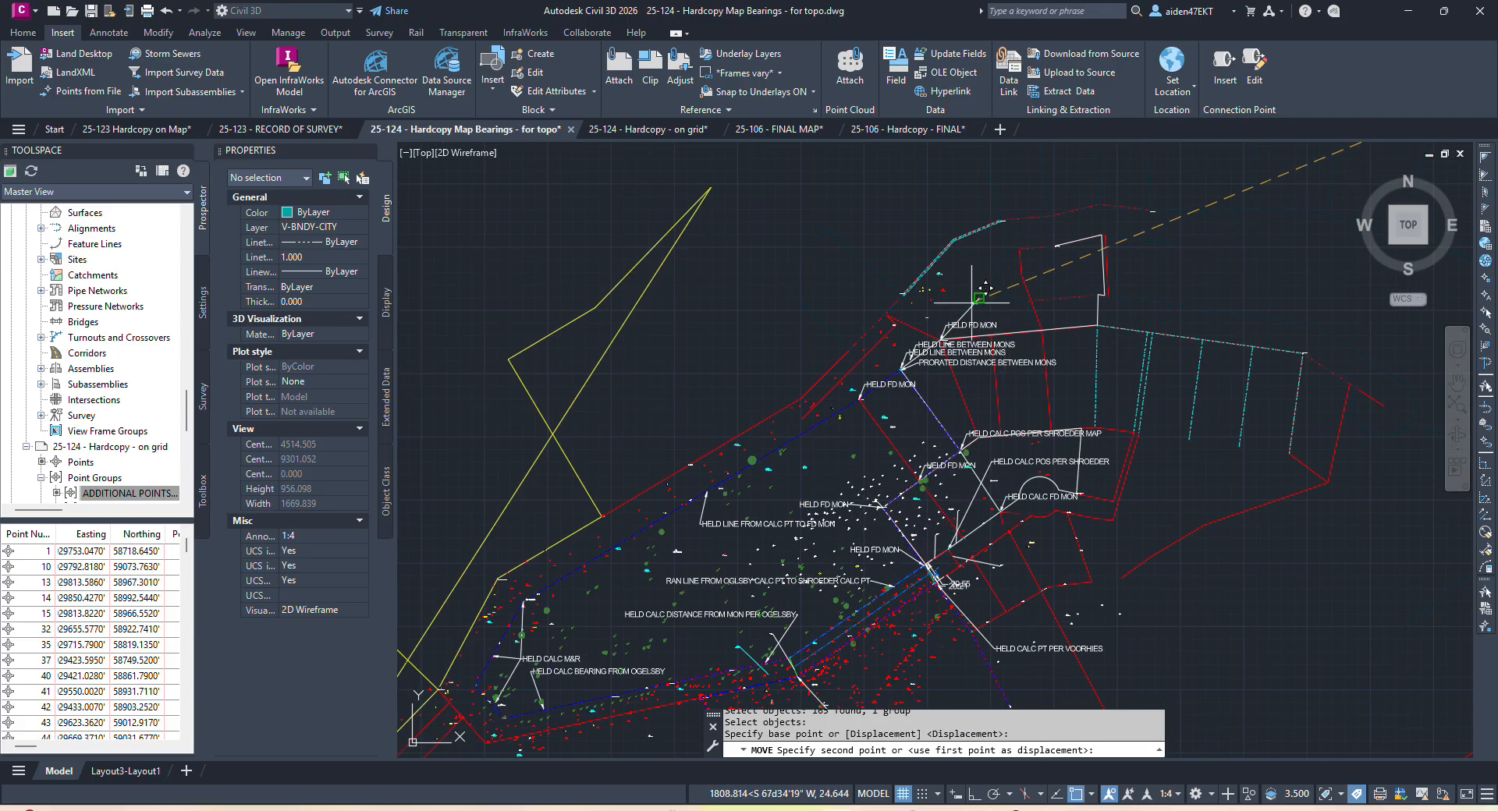
scroll(942, 271, up, 8)
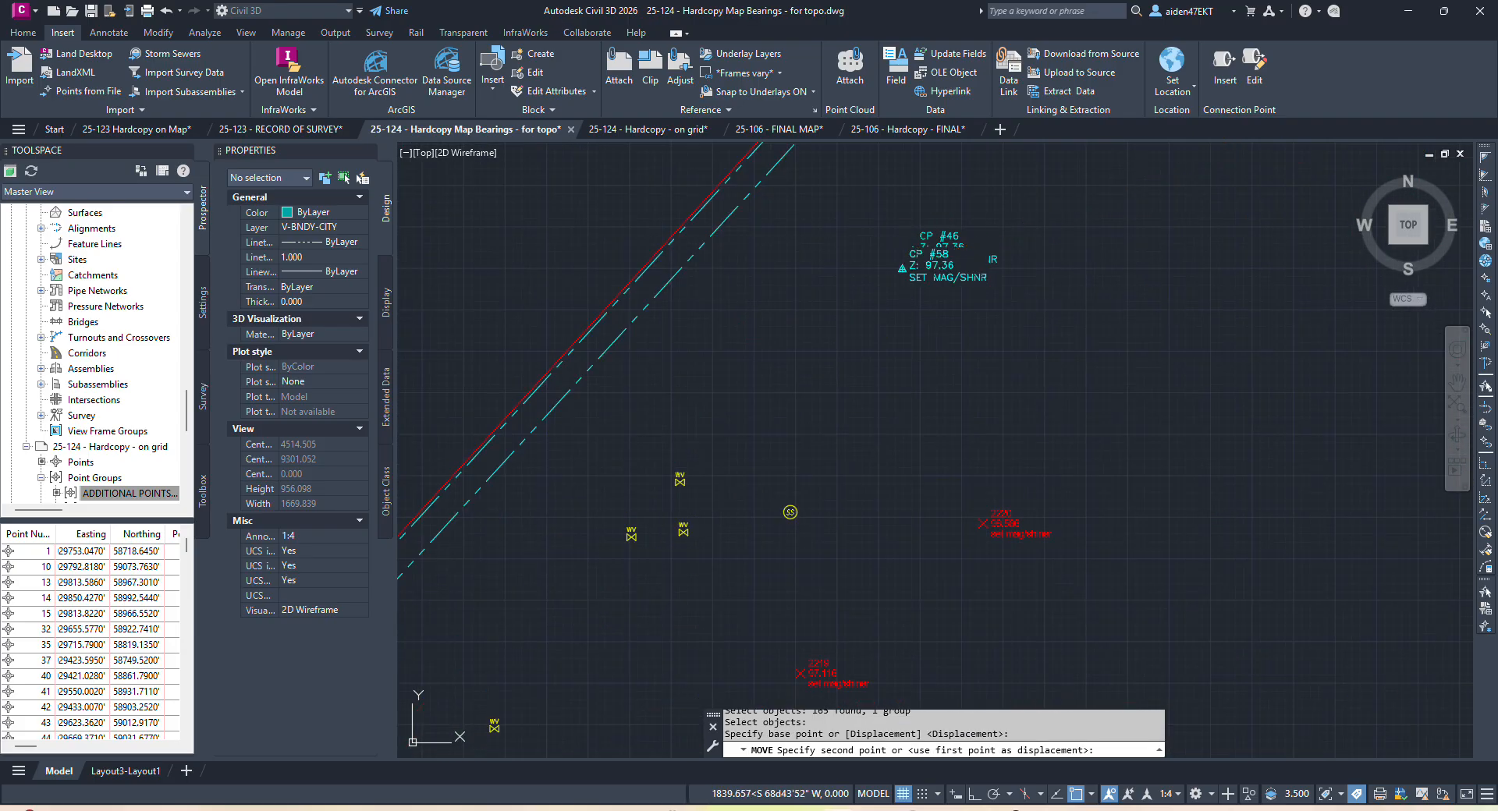
scroll(839, 401, down, 7)
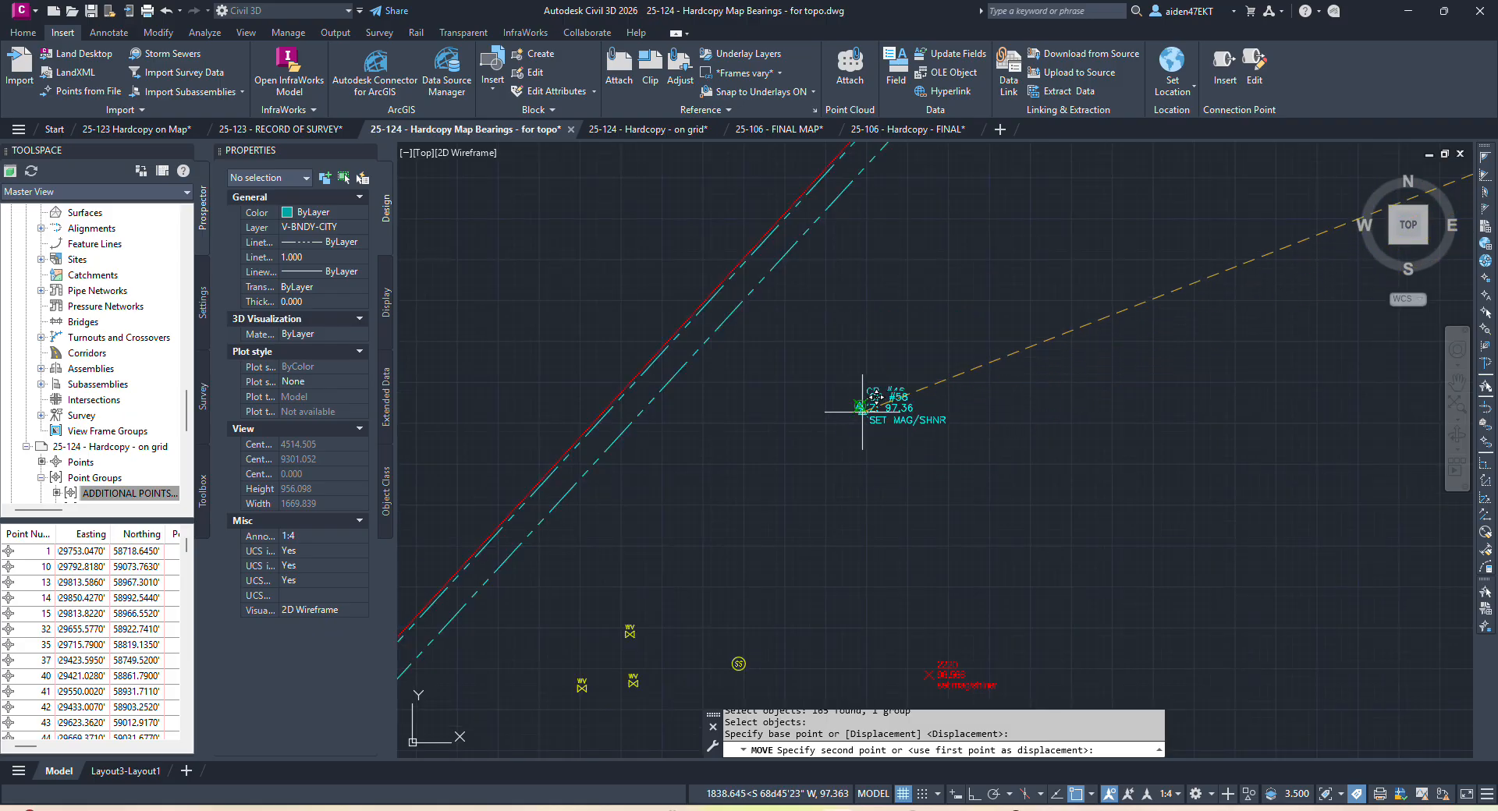
key(Escape)
click(942, 418)
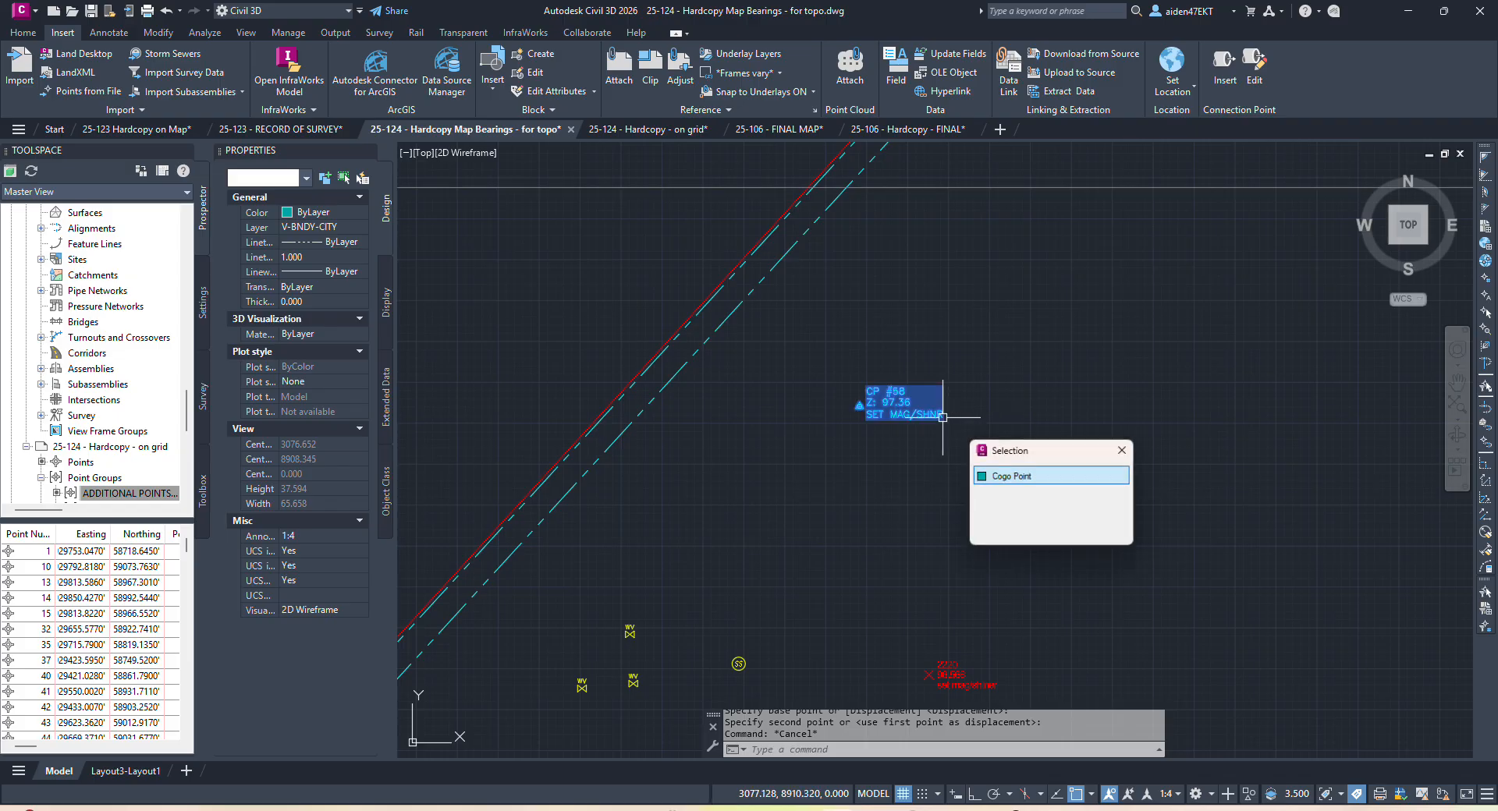
key(ctrl+z)
Move the grouped survey points from the CP #58 node onto the existing CP #46 node.
text(m)
key(space)
click(1053, 317)
key(space)
click(1087, 251)
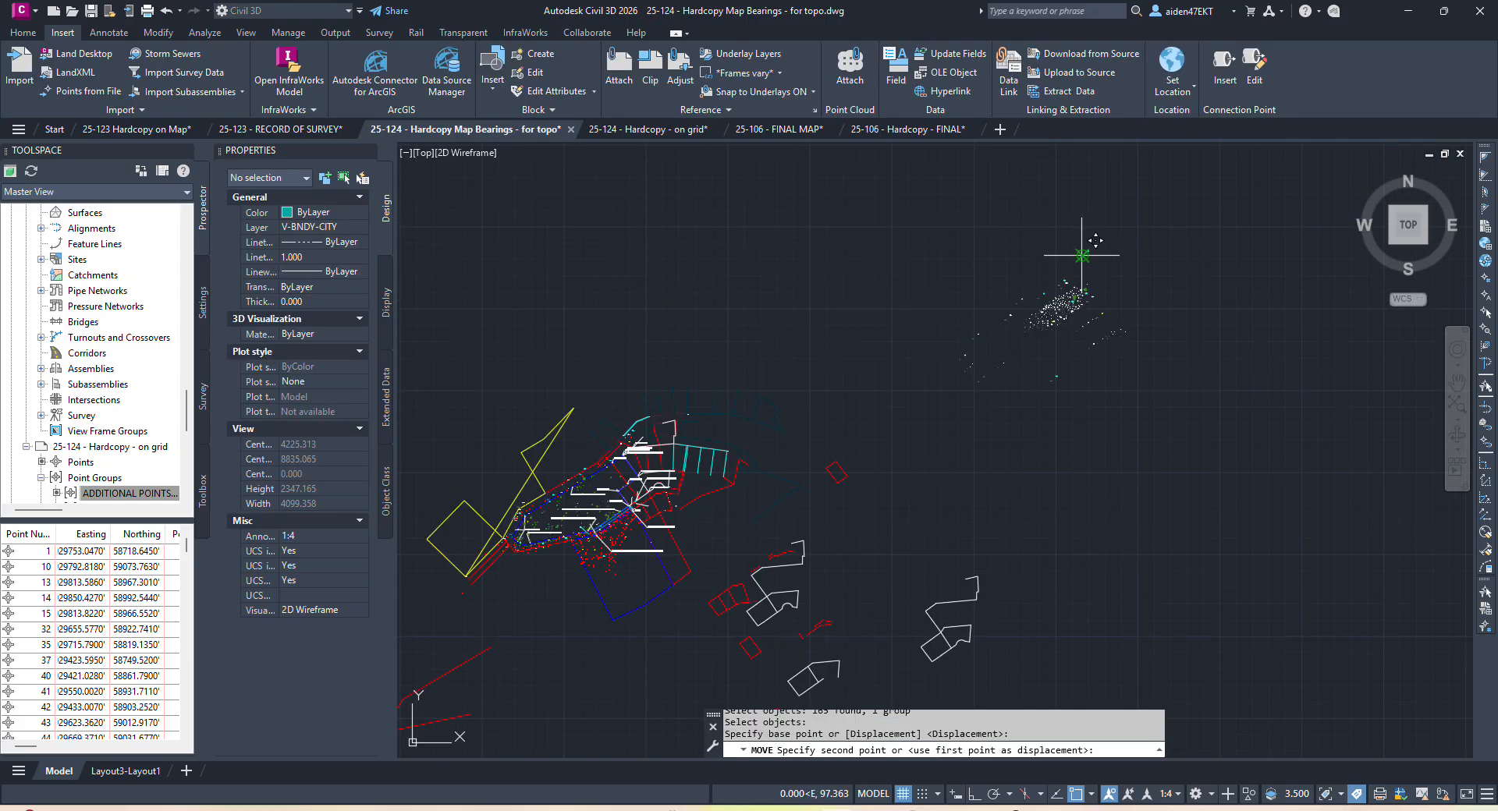
scroll(581, 421, up, 6)
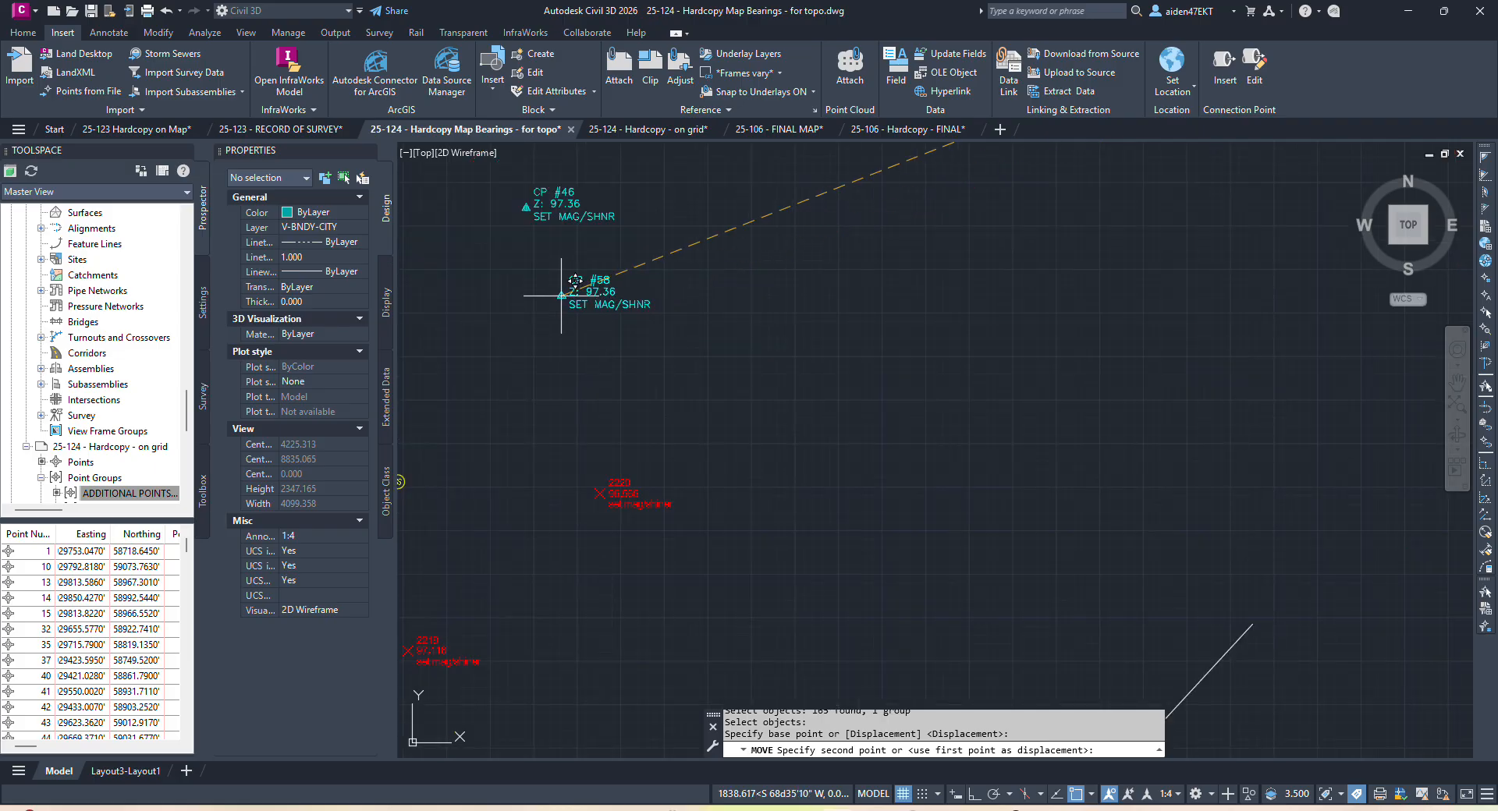
scroll(671, 382, up, 4)
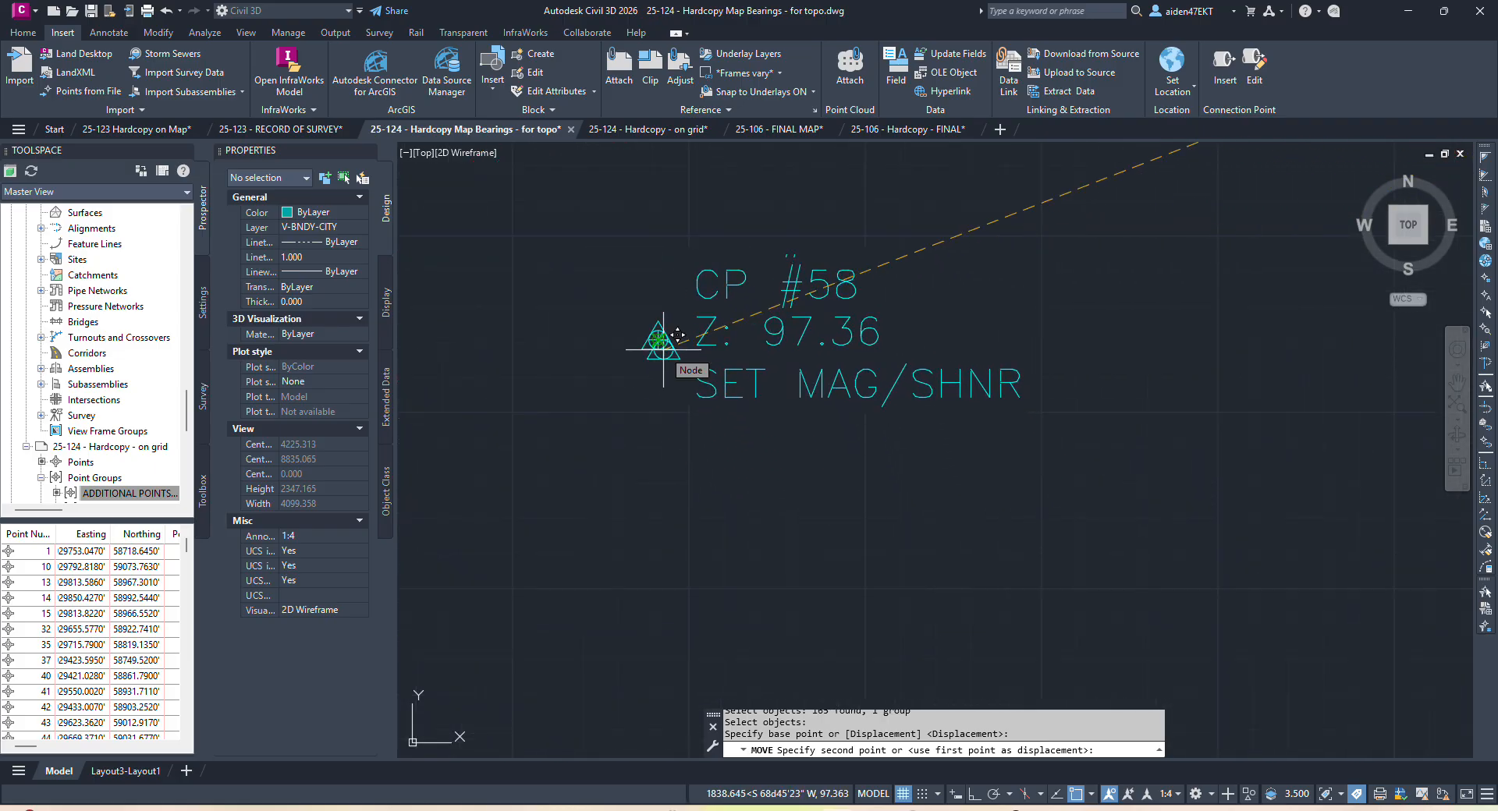
key(Escape)
Select the moved survey point group for Rotate, with the shared CP #46/CP #58 node as the base point.
text(RO)
key(Return)
scroll(915, 329, down, 10)
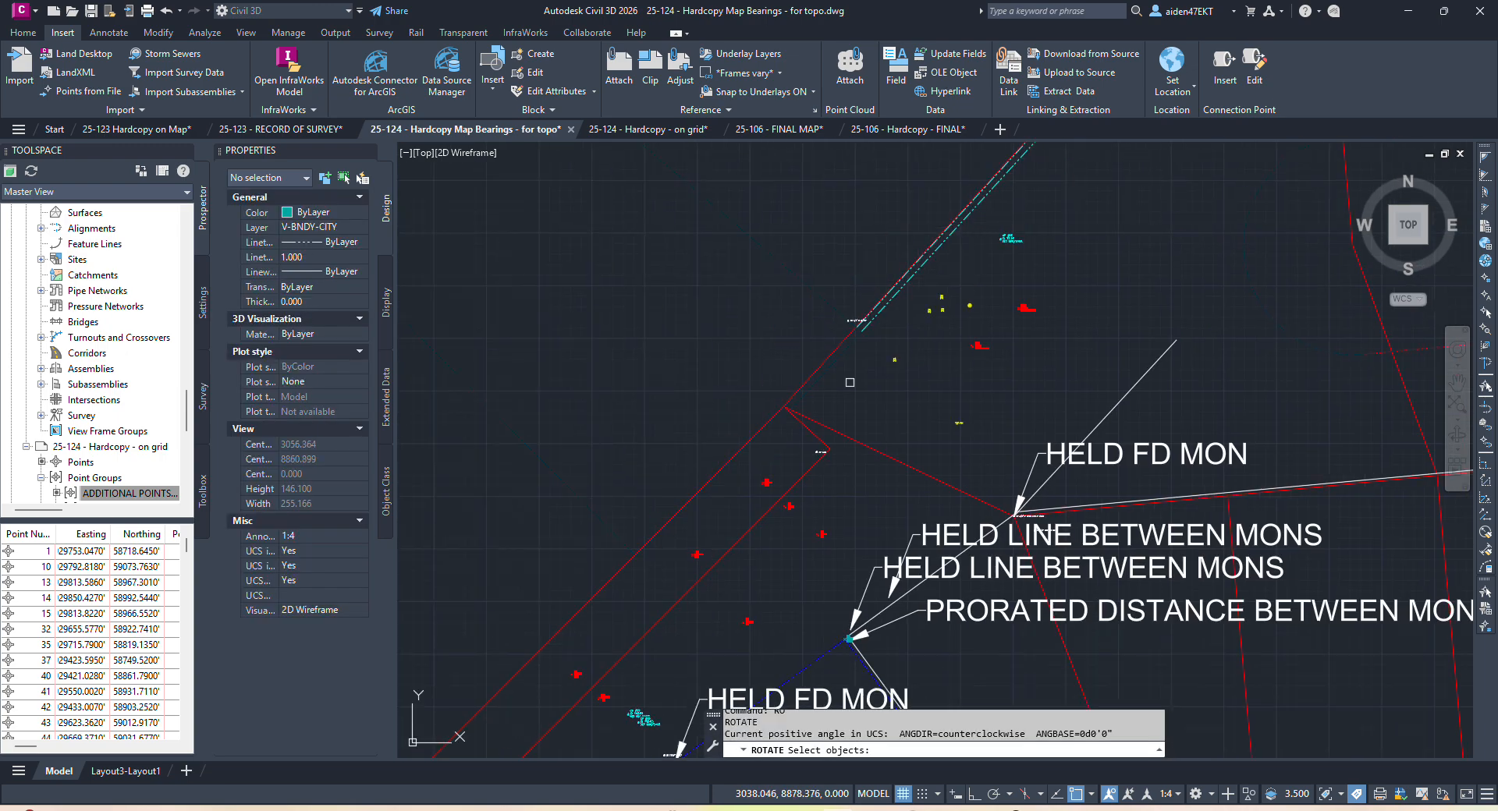
scroll(823, 455, up, 4)
scroll(812, 445, down, 6)
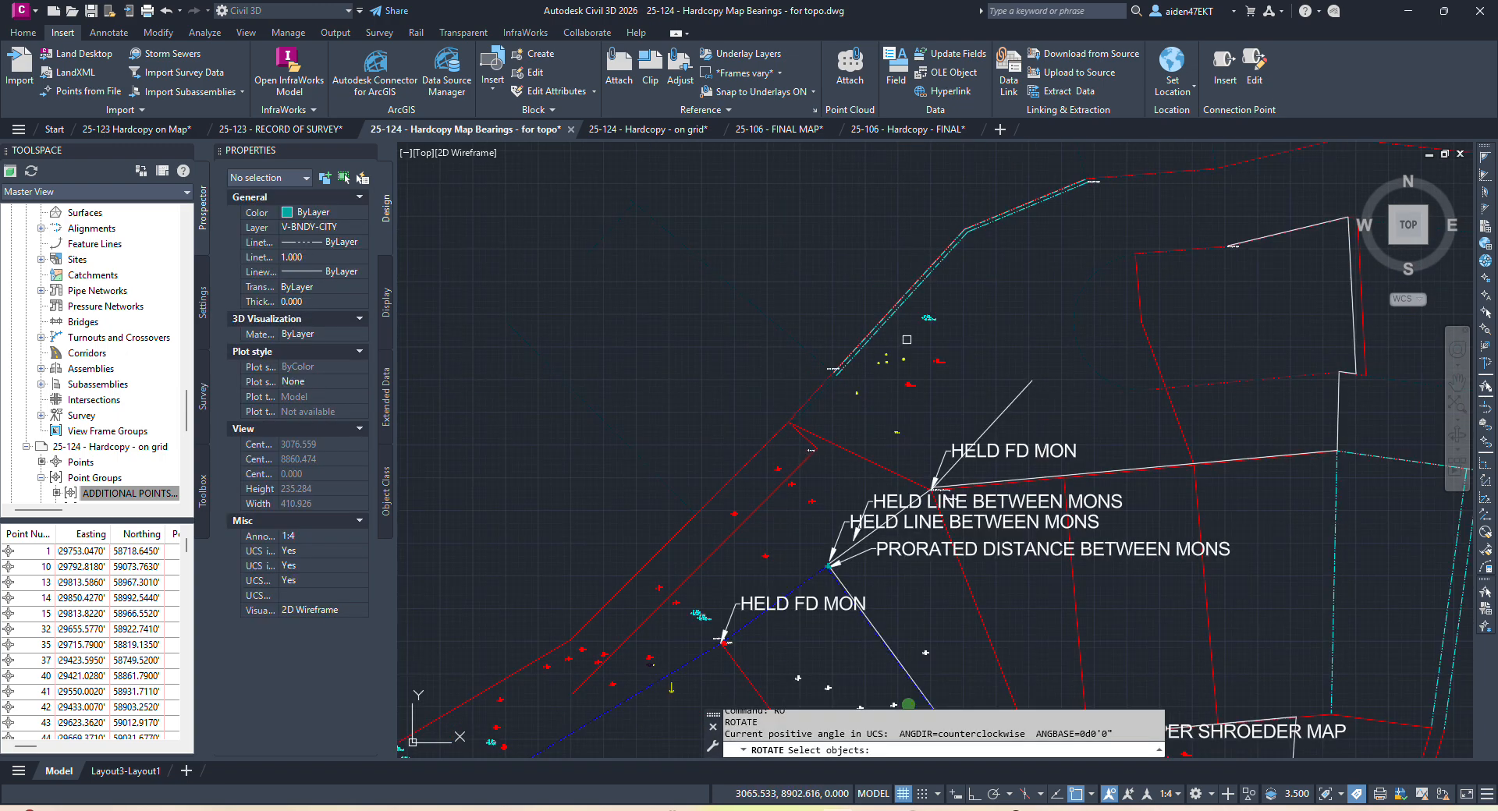
scroll(905, 340, up, 8)
click(1000, 201)
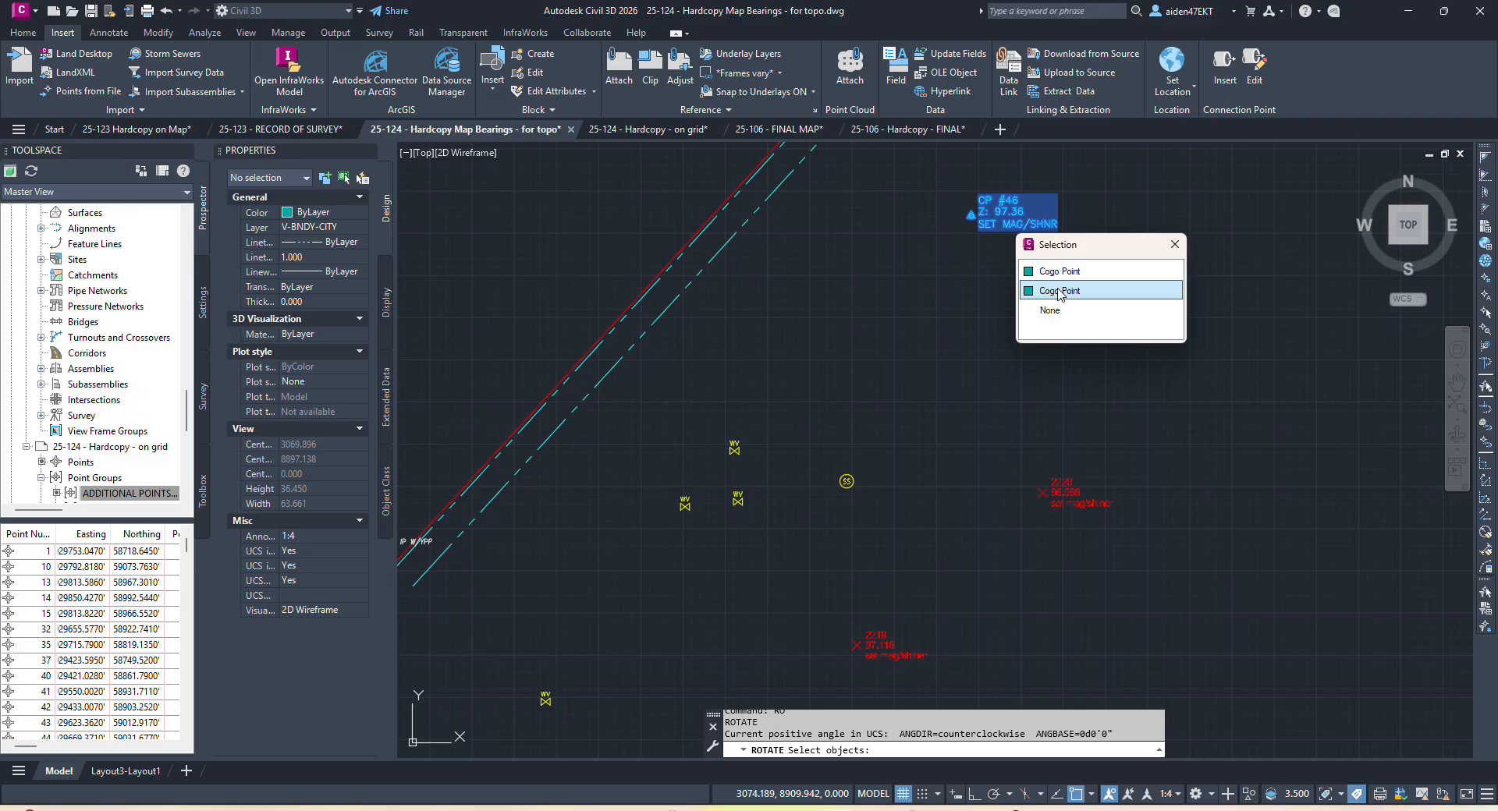
click(1064, 272)
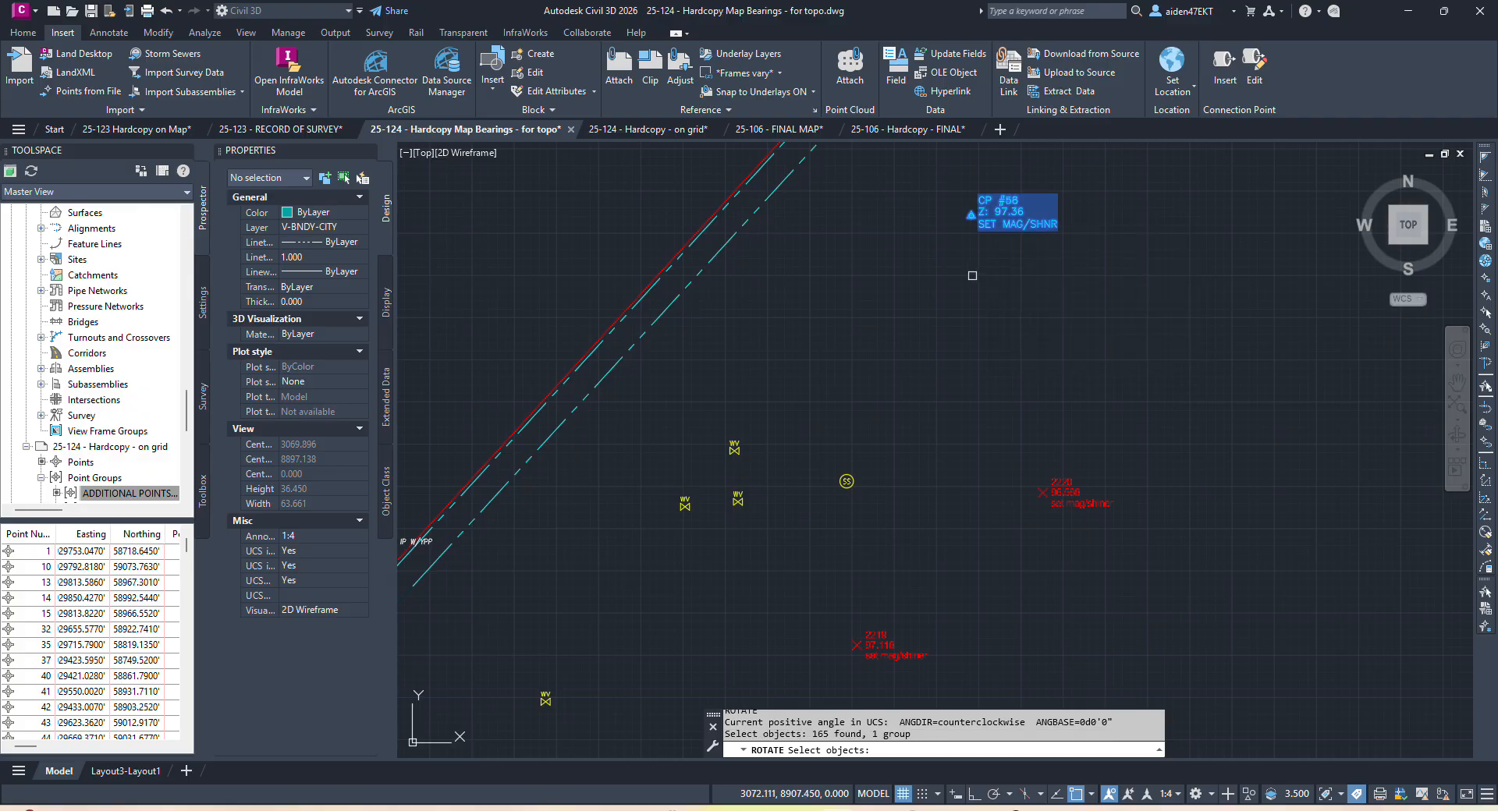
key(Return)
scroll(975, 232, up, 5)
click(974, 231)
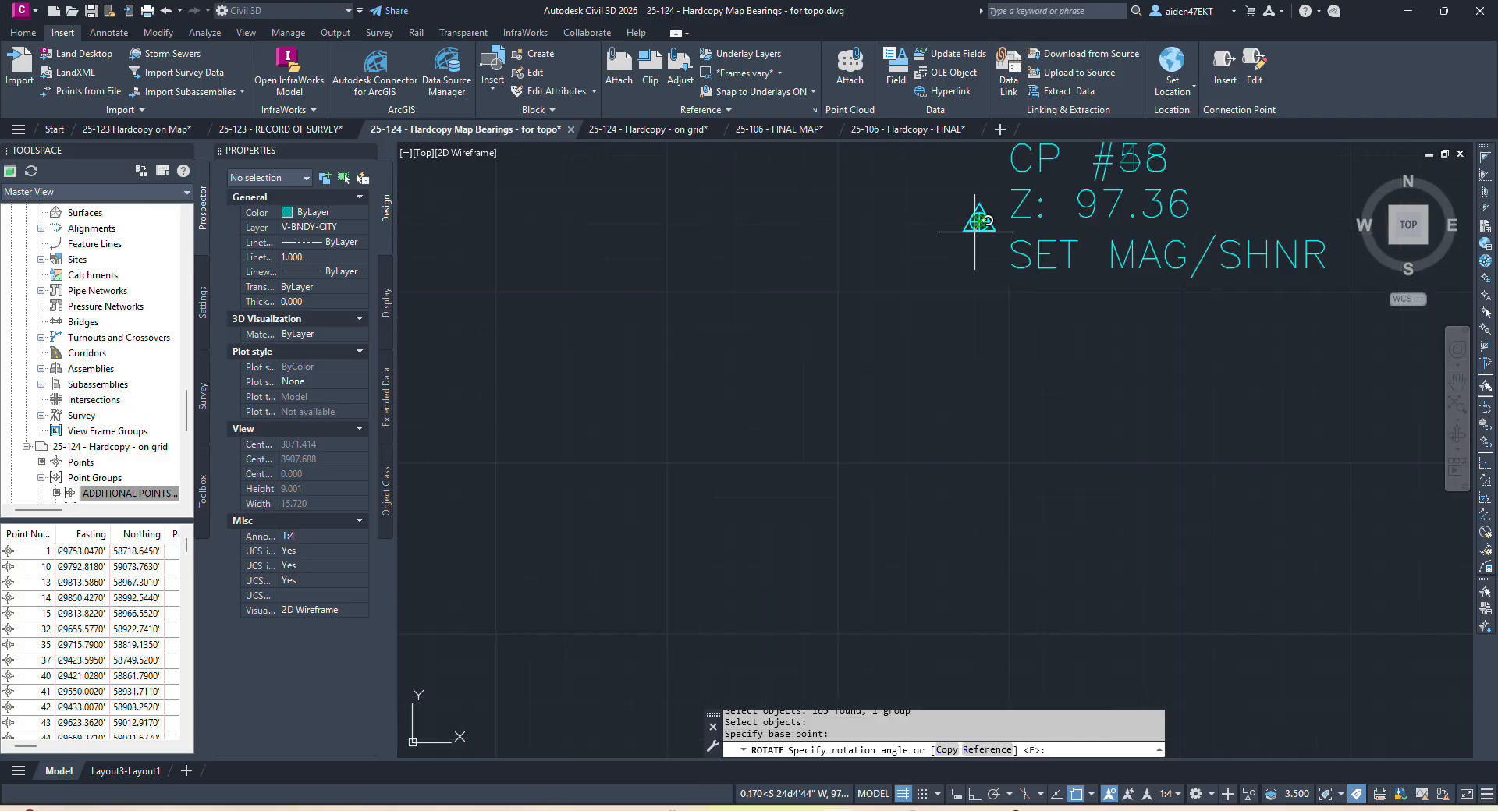
Rotate the group by reference, aligning the direction from the base node to CP #50 with the existing CP #37 node.
text(R)
key(Return)
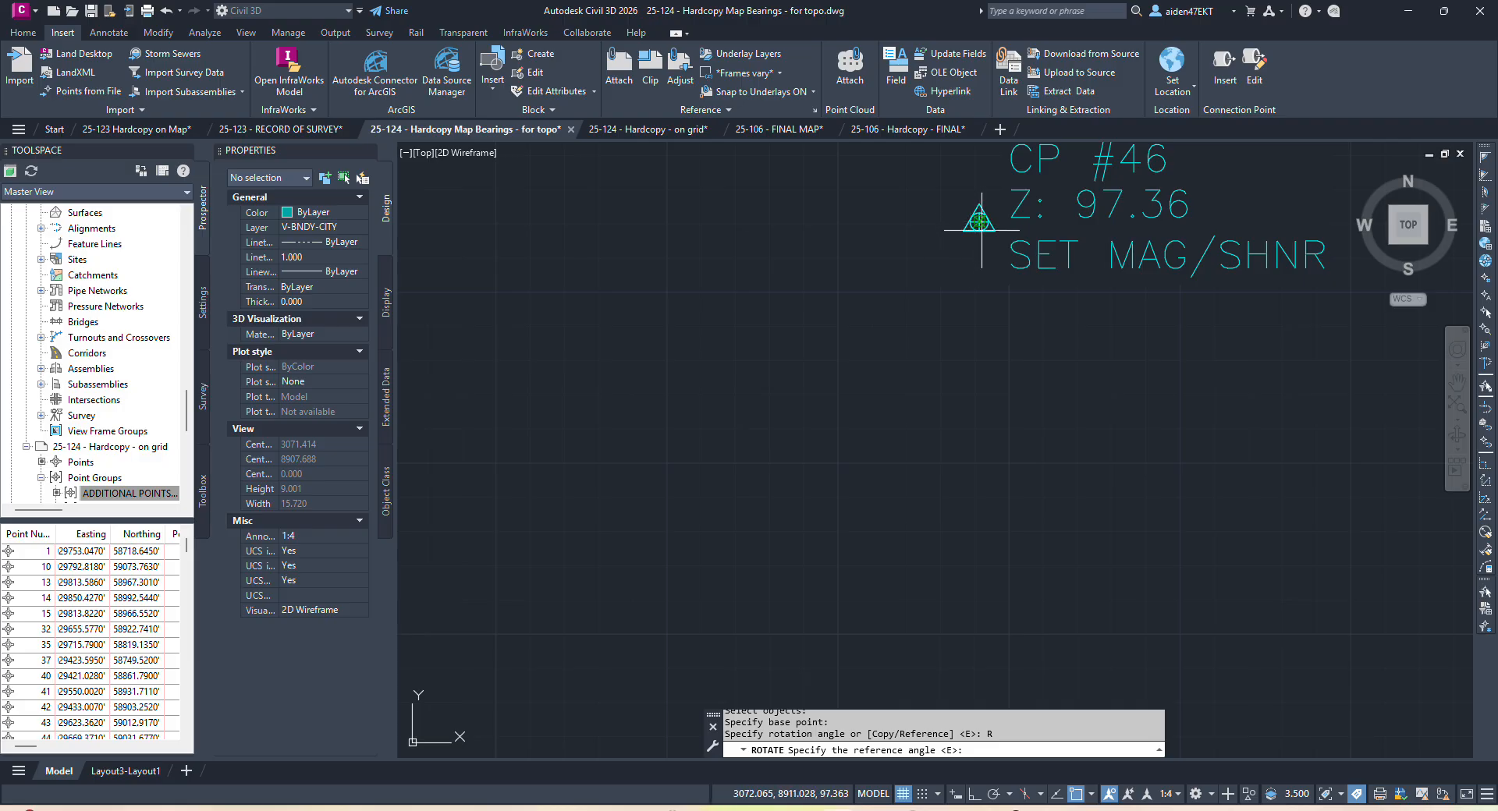
click(980, 225)
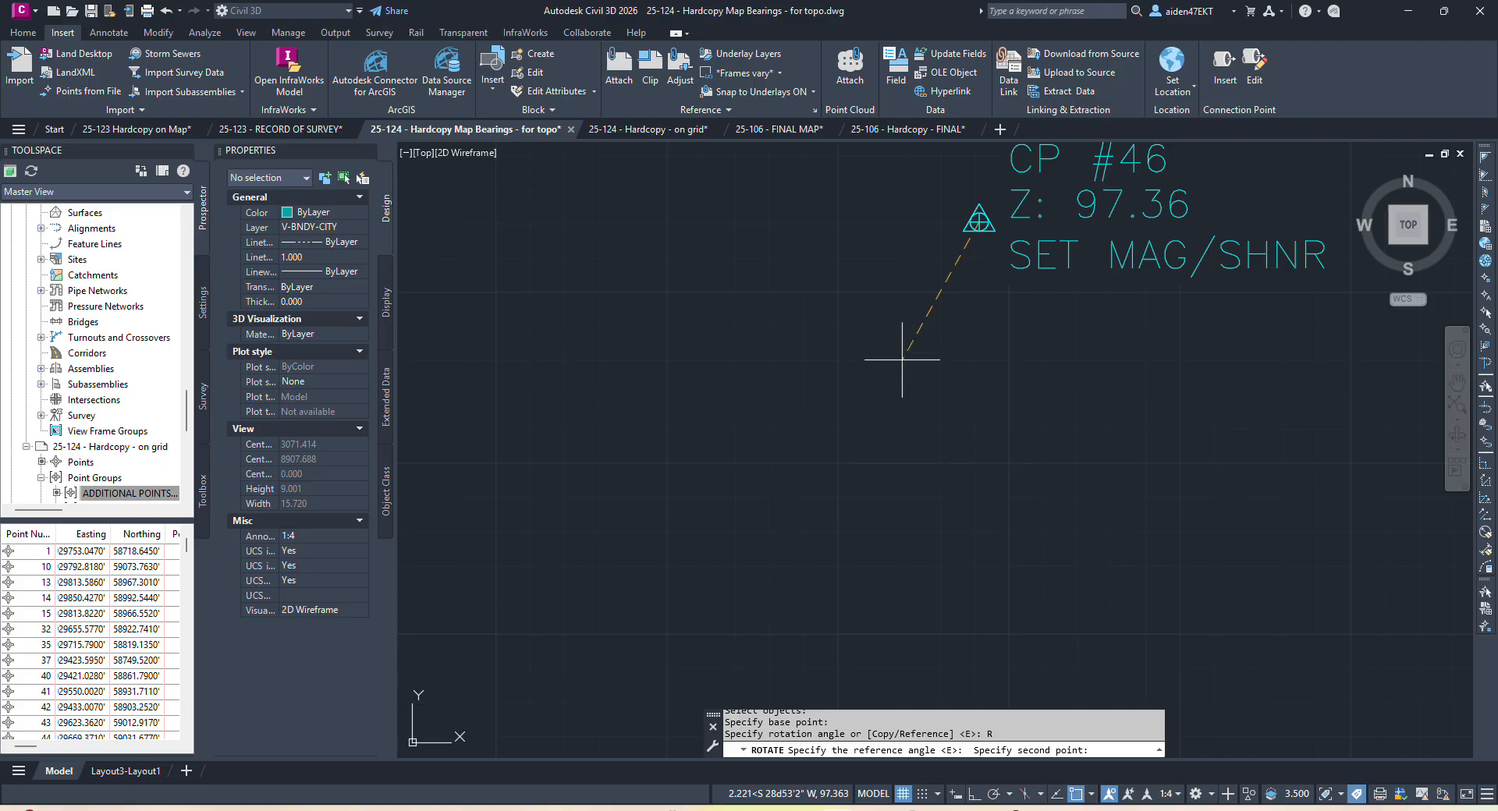
scroll(906, 353, down, 8)
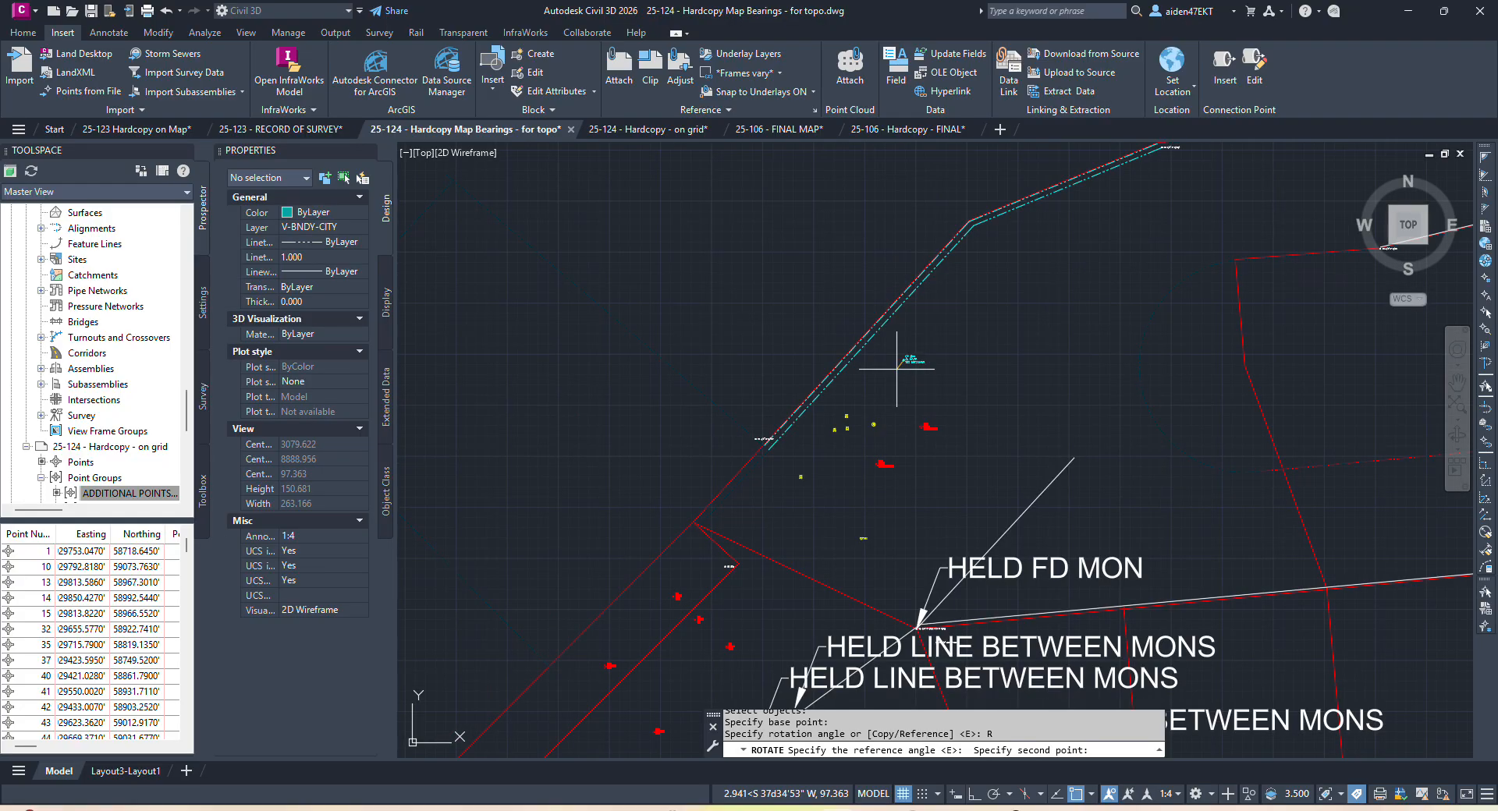
scroll(896, 369, down, 7)
middle_drag(896, 369, 999, 287)
scroll(972, 320, down, 4)
scroll(860, 417, up, 8)
scroll(820, 515, up, 4)
middle_drag(821, 519, 959, 507)
scroll(957, 491, up, 6)
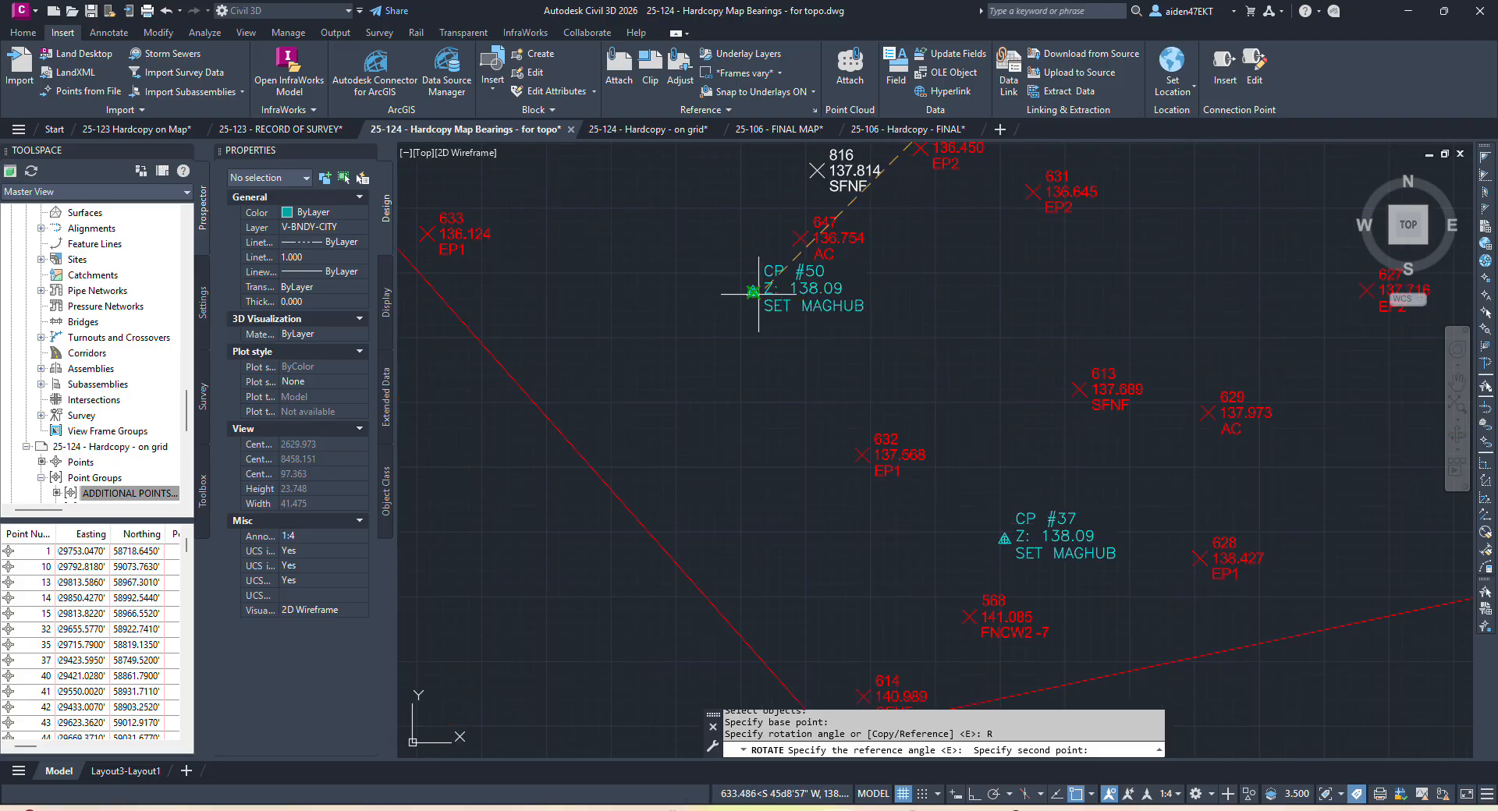
click(754, 292)
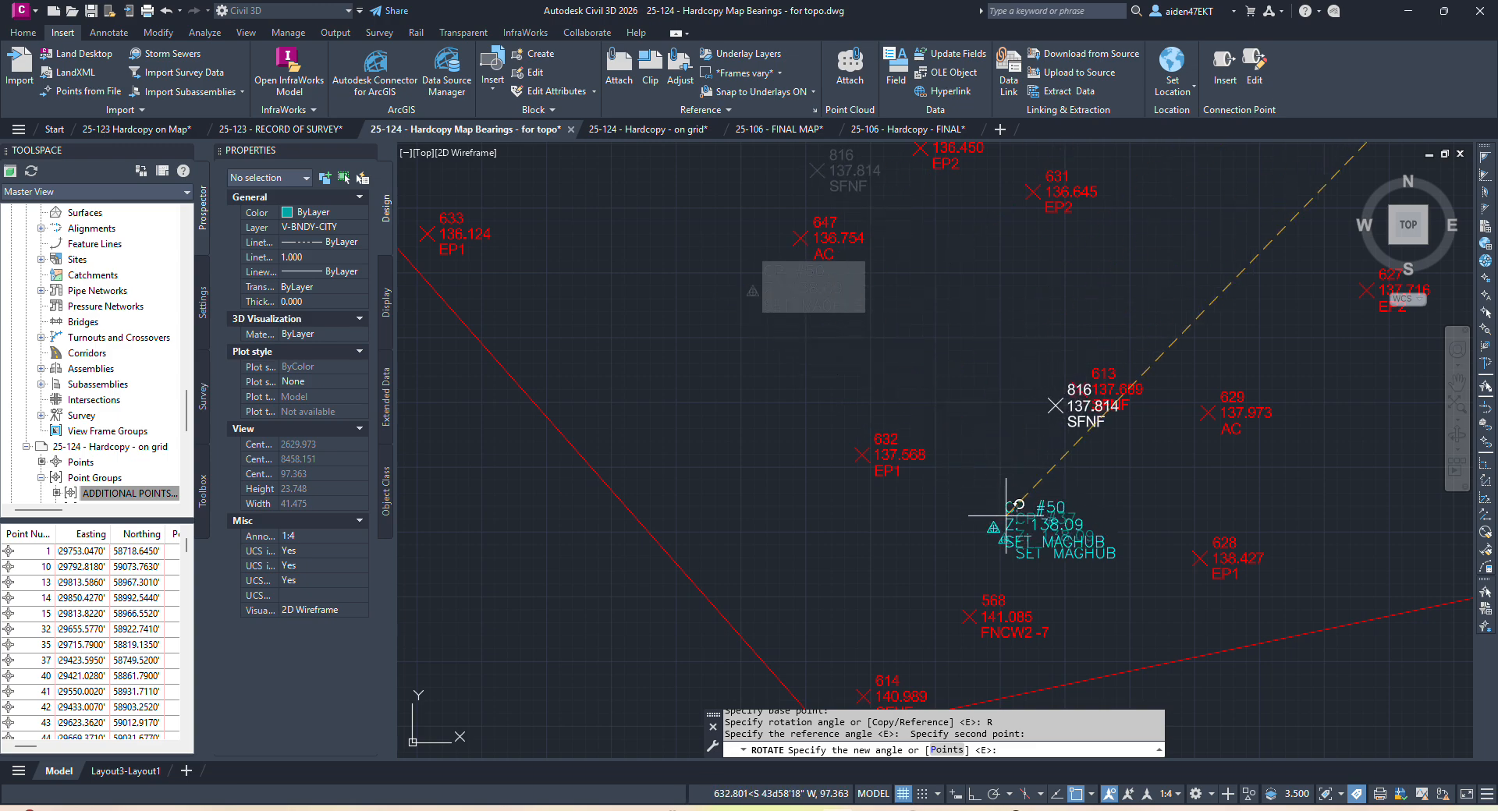
scroll(1005, 511, up, 8)
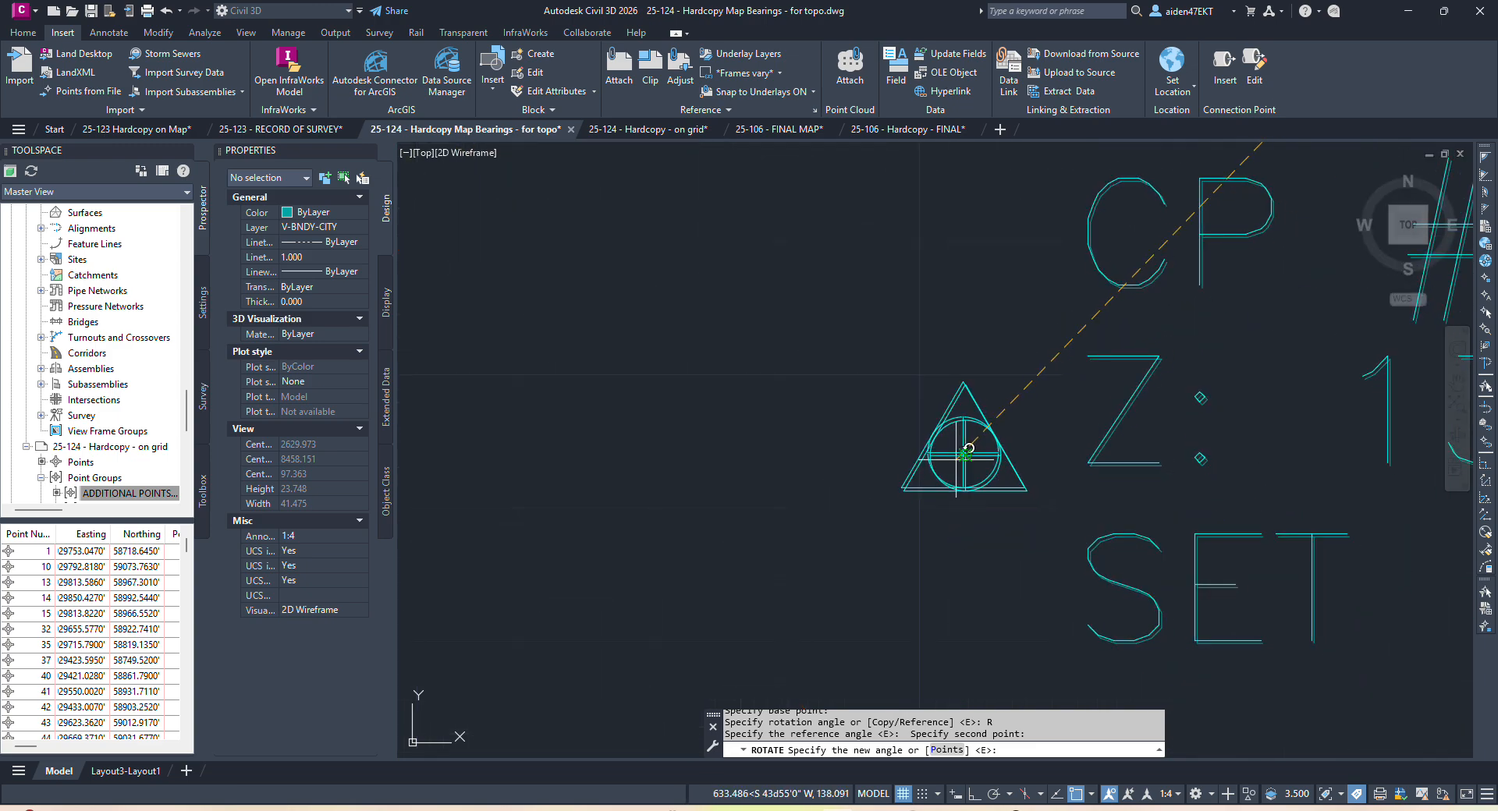
click(968, 450)
scroll(1045, 392, down, 8)
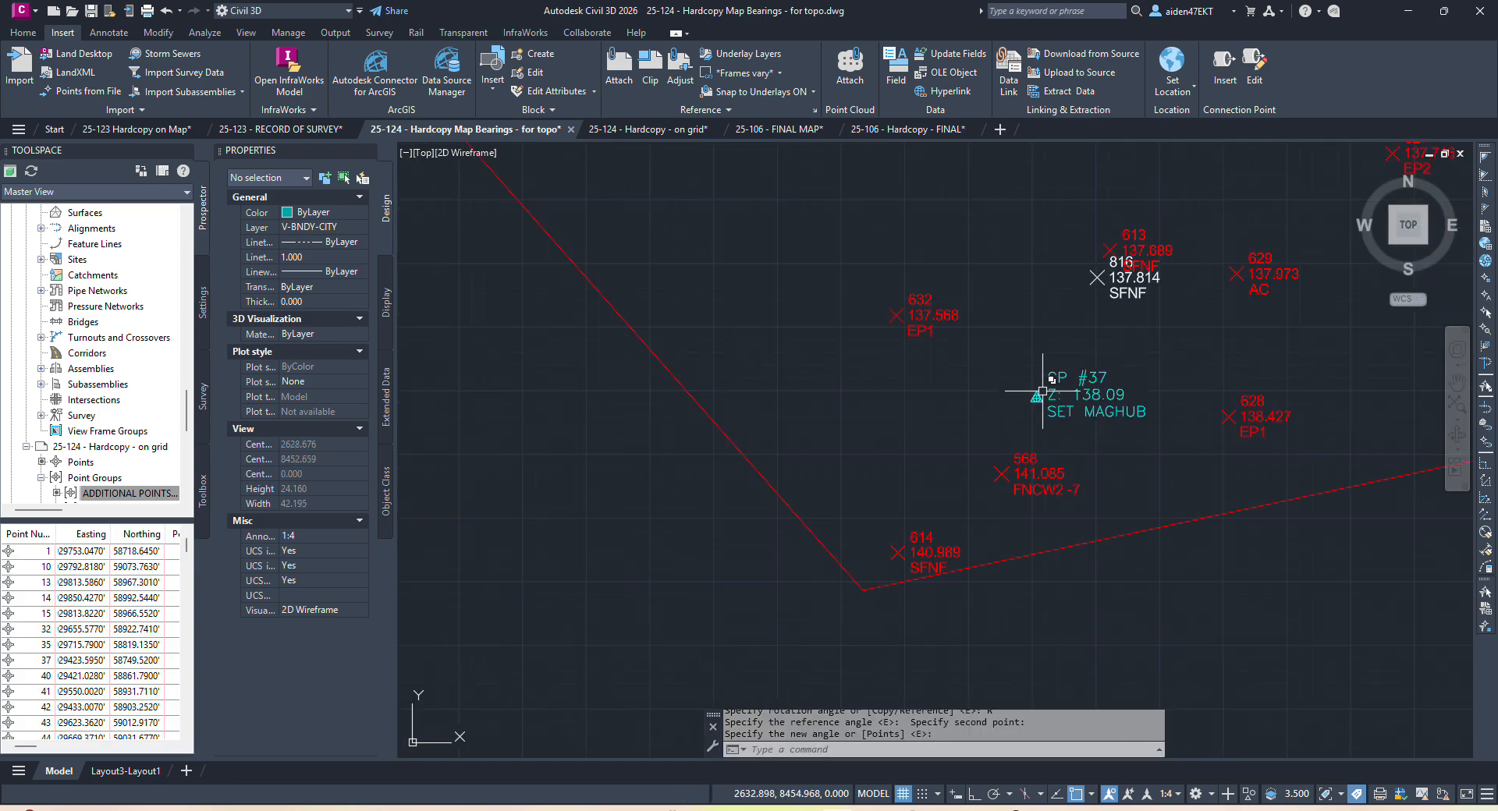
Inspect how the rotated points fit across the site and over the existing control point CP #40.
click(1090, 378)
scroll(826, 334, up, 10)
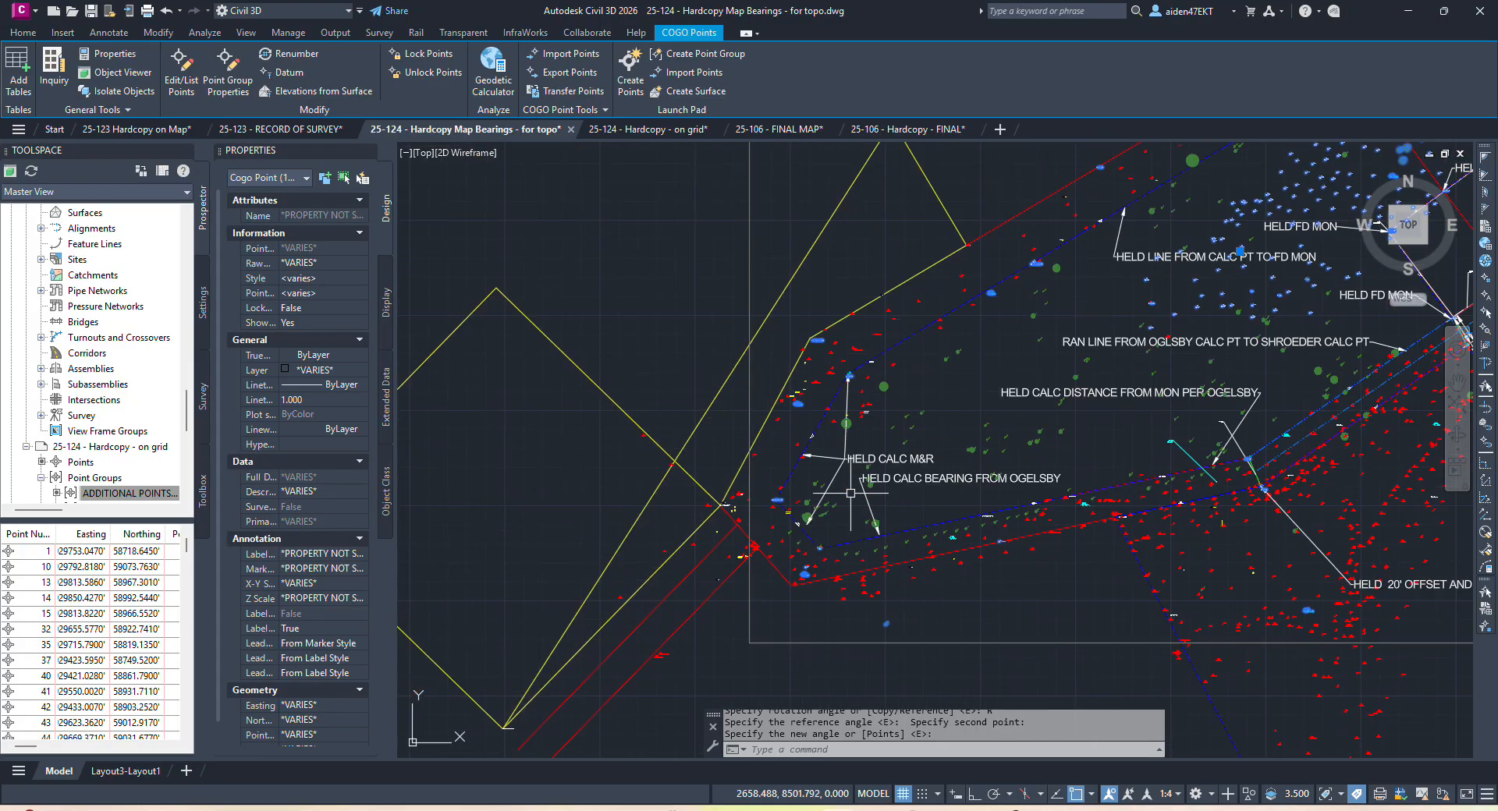
scroll(789, 378, down, 8)
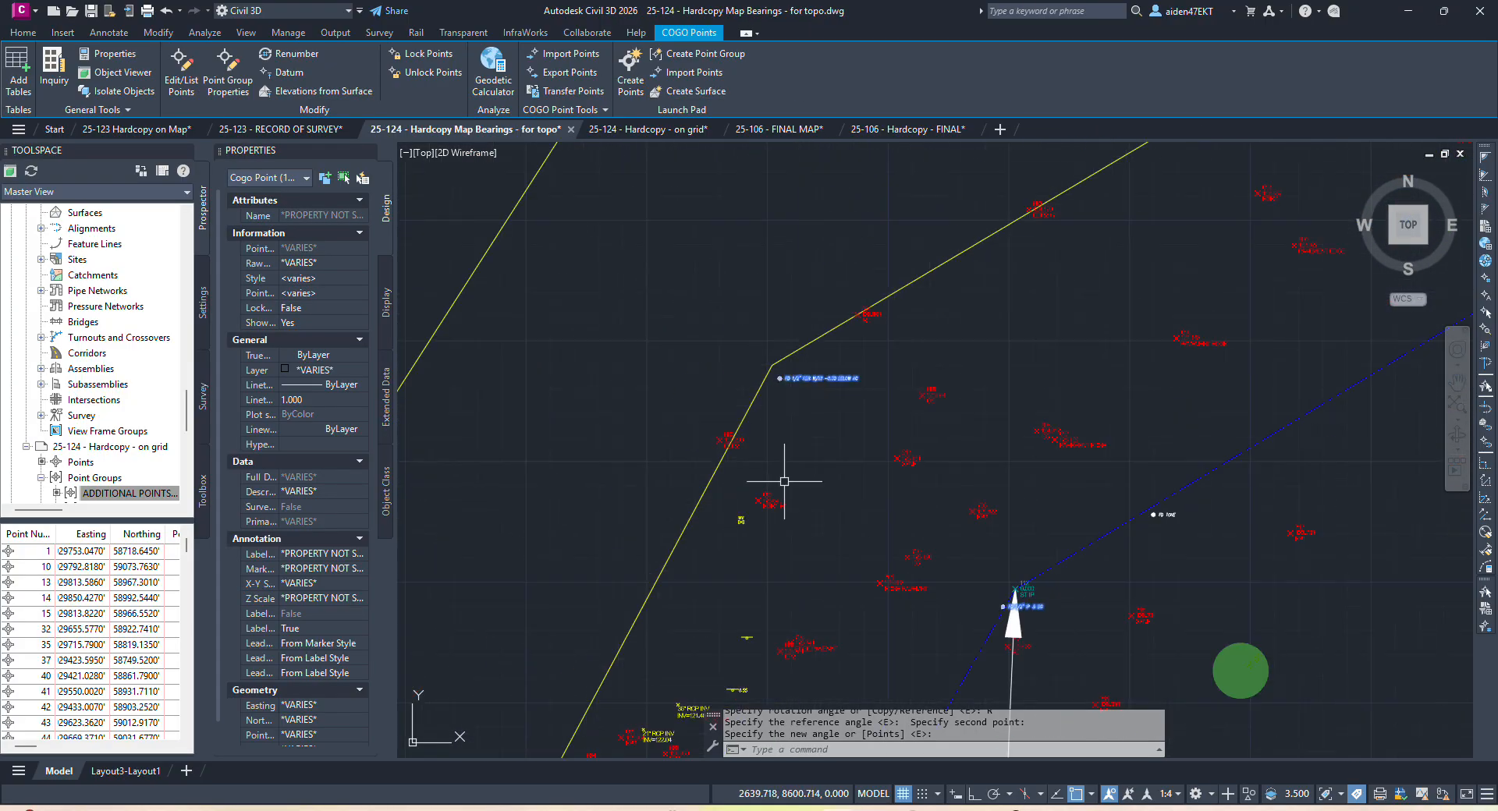
scroll(940, 356, up, 8)
key(Escape)
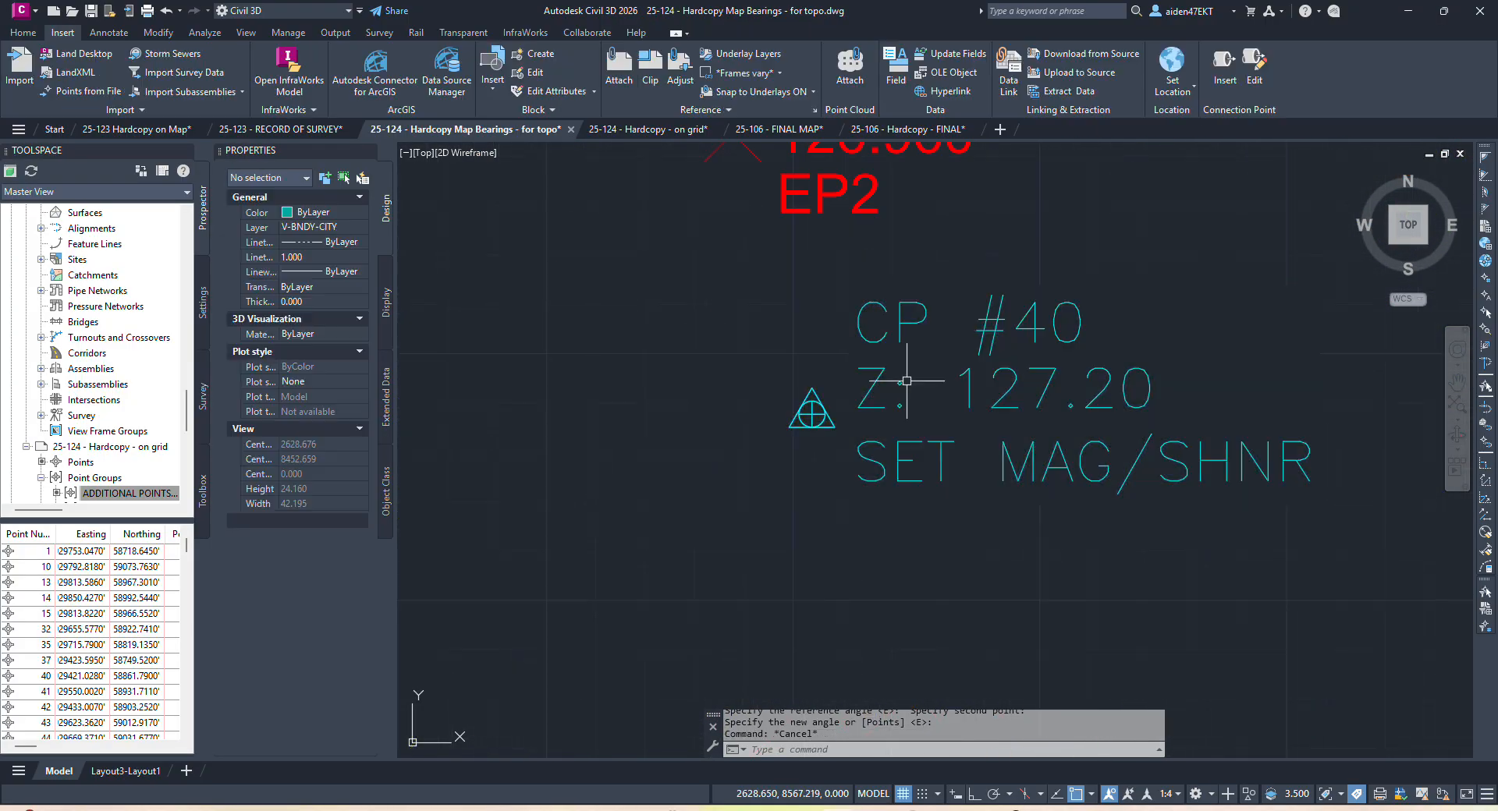
click(981, 343)
key(Escape)
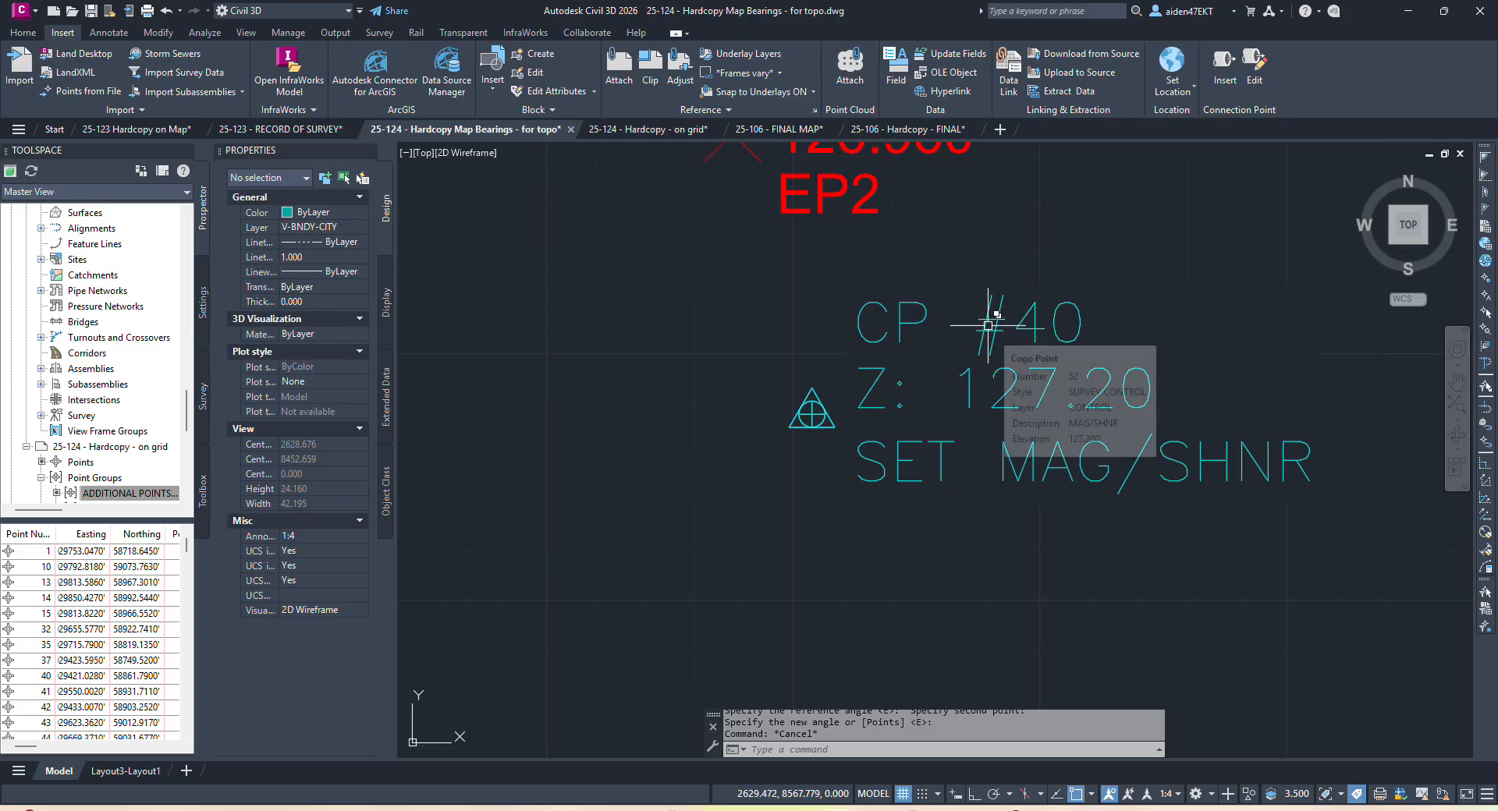
Update the out-of-date point group in the map-bearings topo drawing.
scroll(86, 353, up, 10)
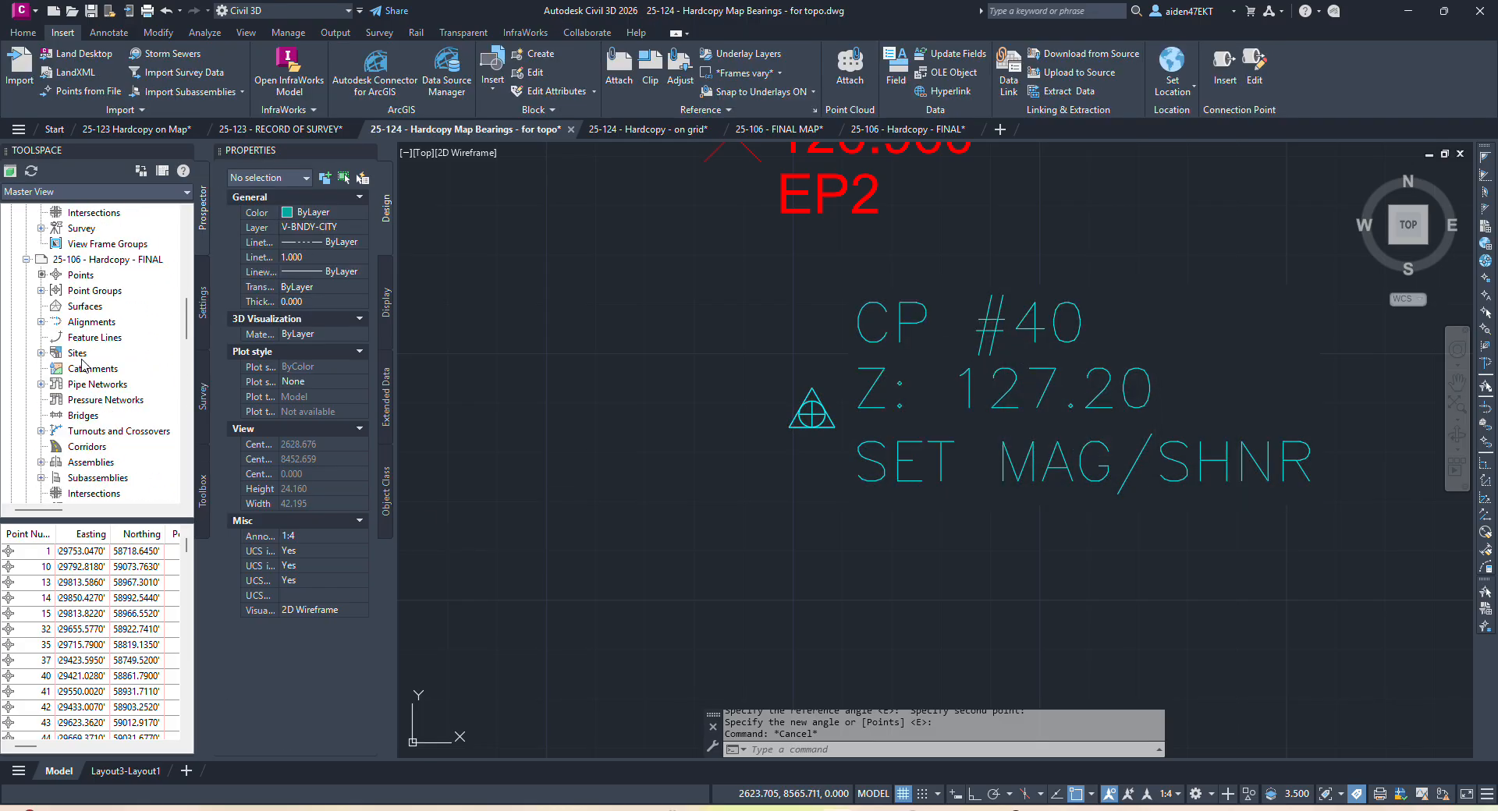
click(107, 276)
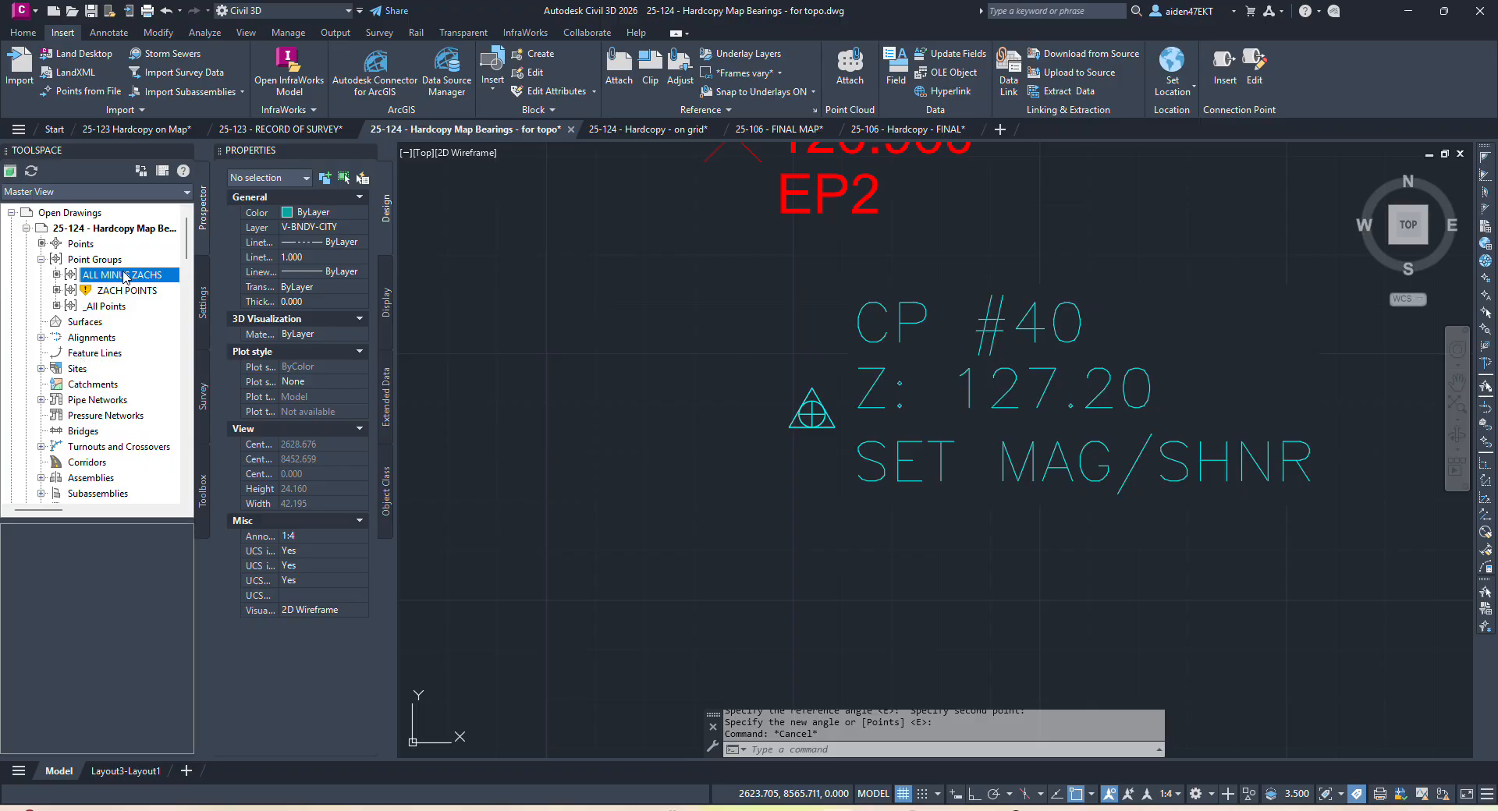
right_click(86, 290)
click(160, 473)
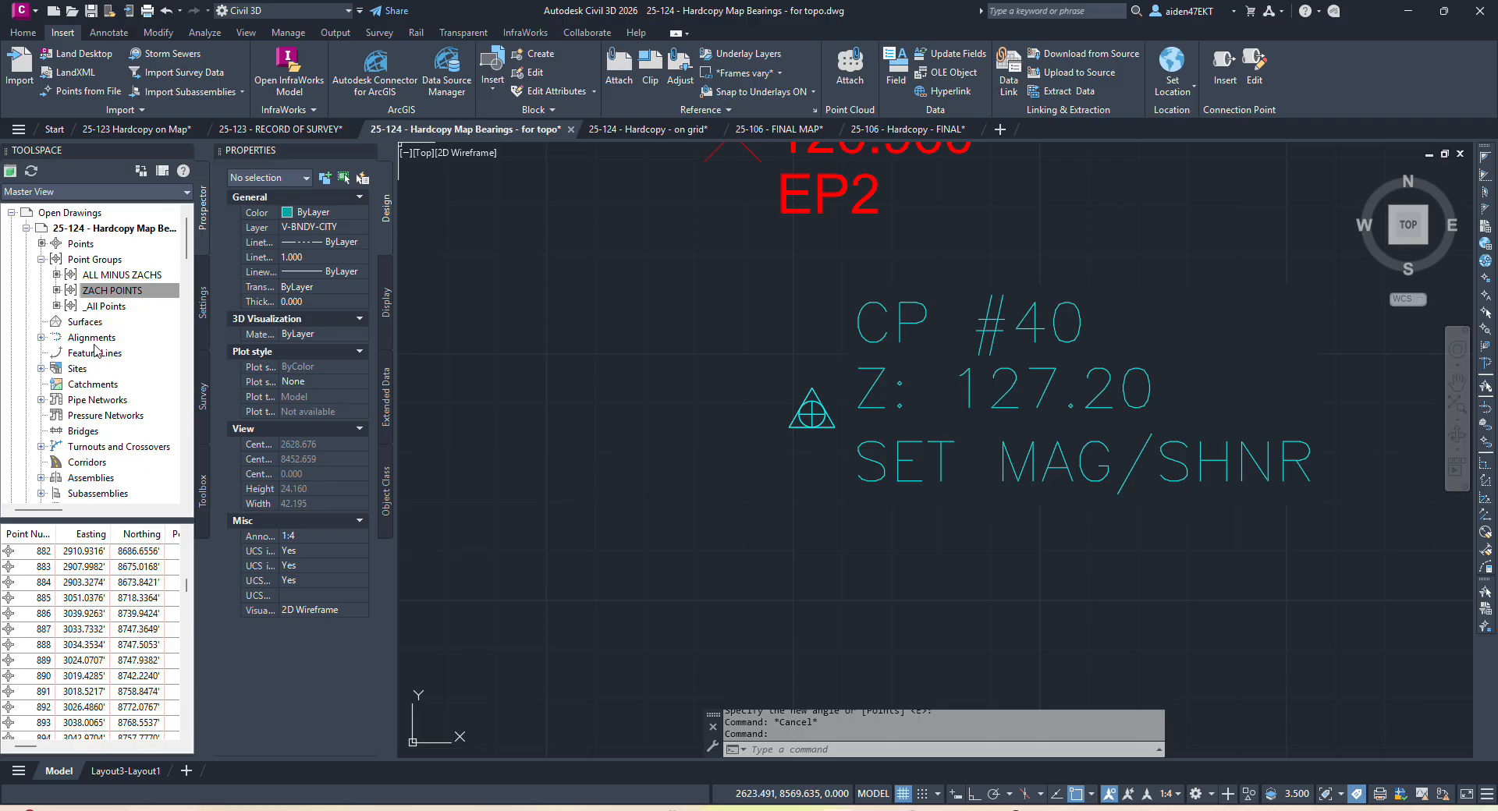
Examine the drawing's full point list for control point coordinates and elevations, and the overlapping points at CP #40.
click(82, 243)
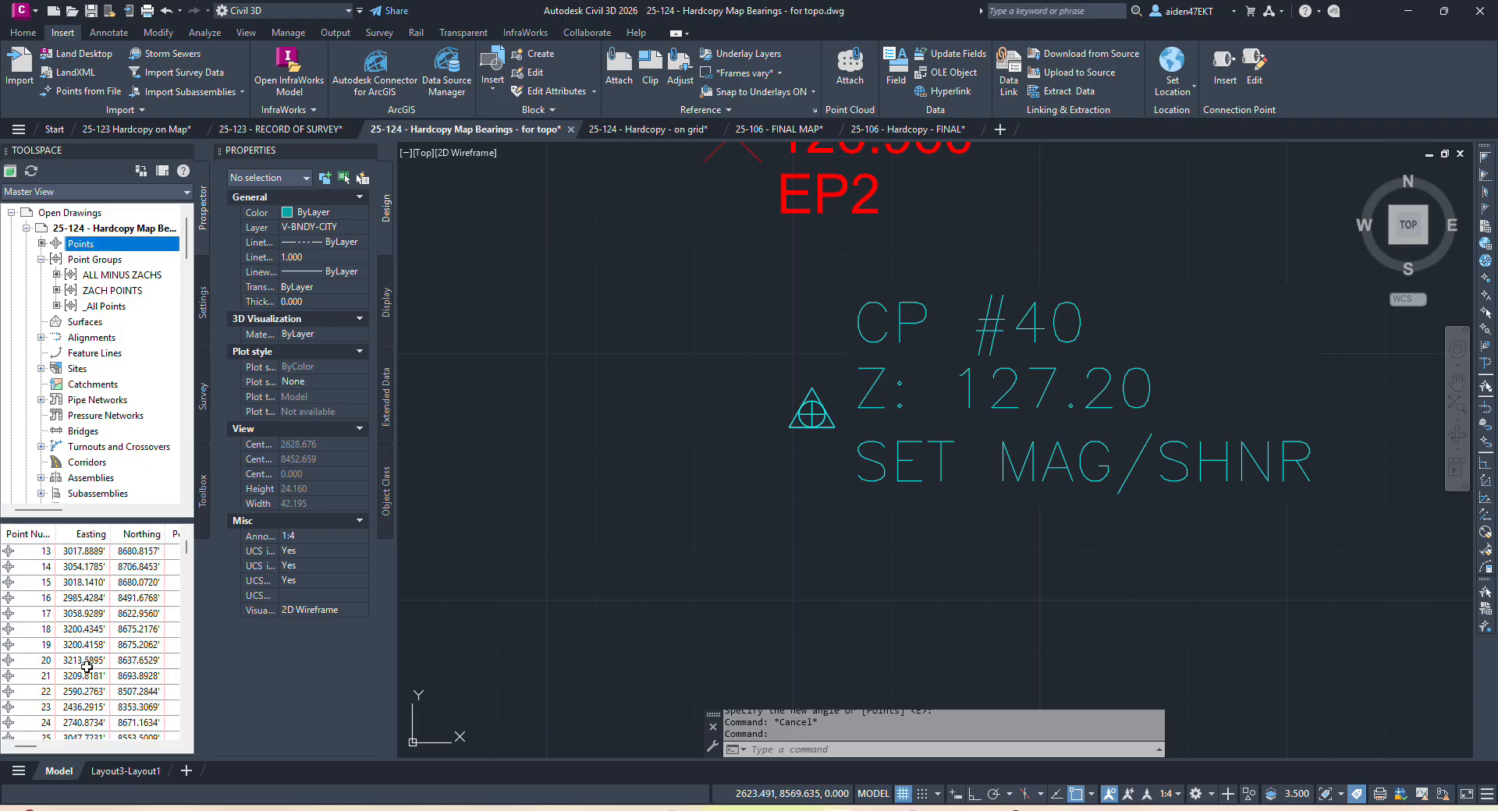
scroll(33, 726, down, 3)
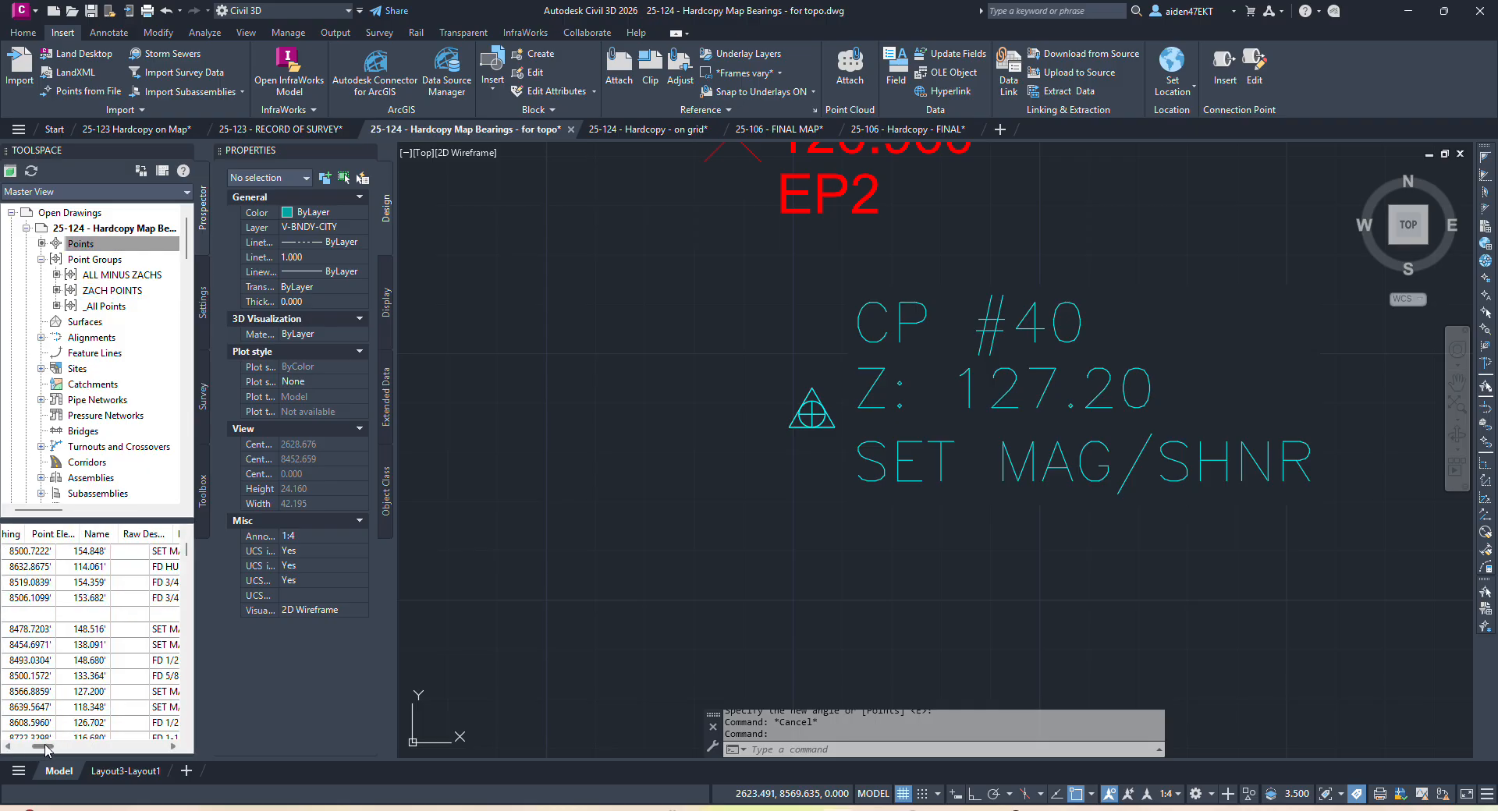
scroll(62, 685, down, 5)
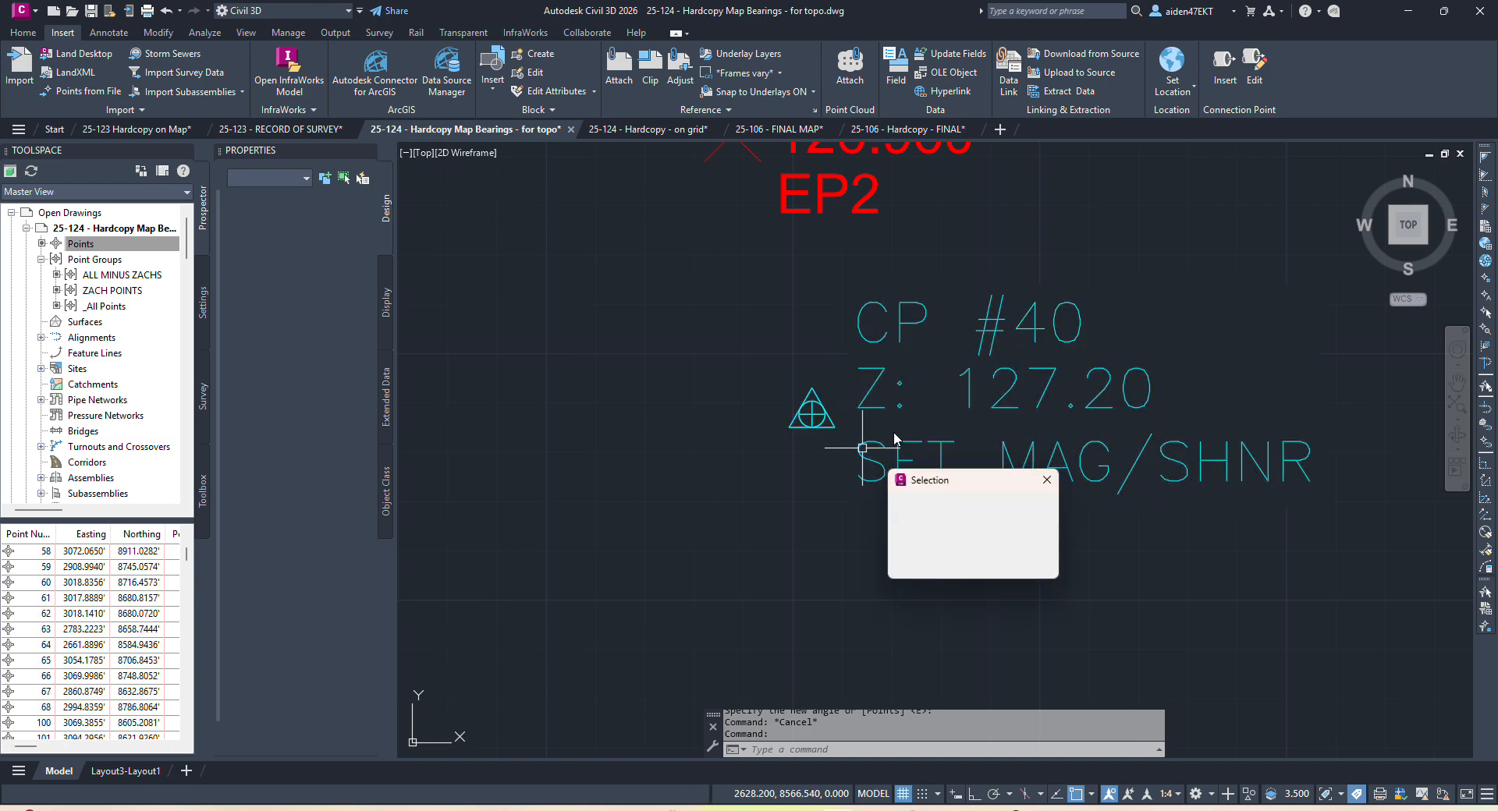
click(915, 460)
key(Escape)
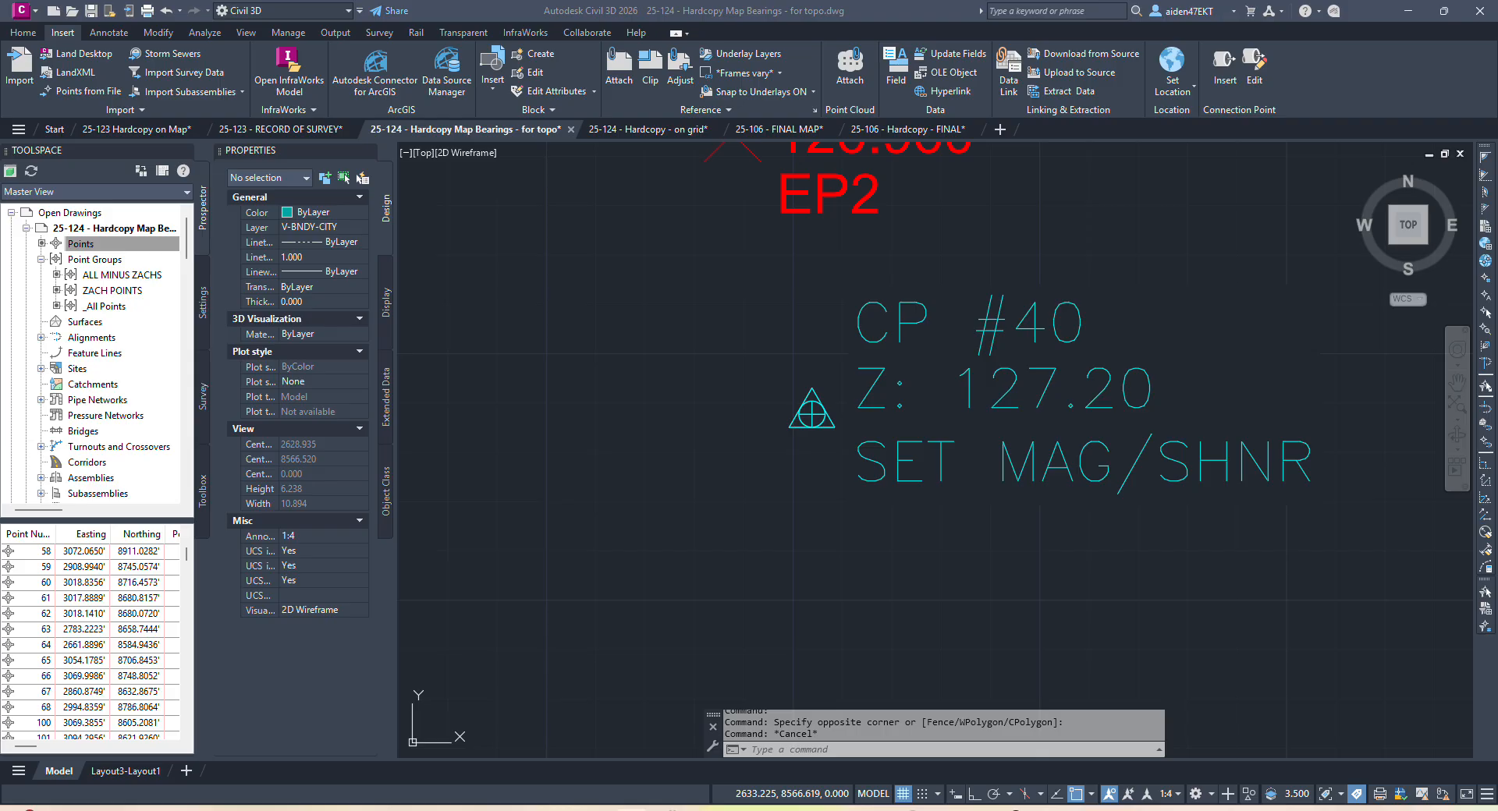
Open job 25-124's survey downloads folder "2025.11.18 - Topo and Boundary" and preview the 25-124 2025.11.18 CSV file.
click(630, 809)
double_click(849, 576)
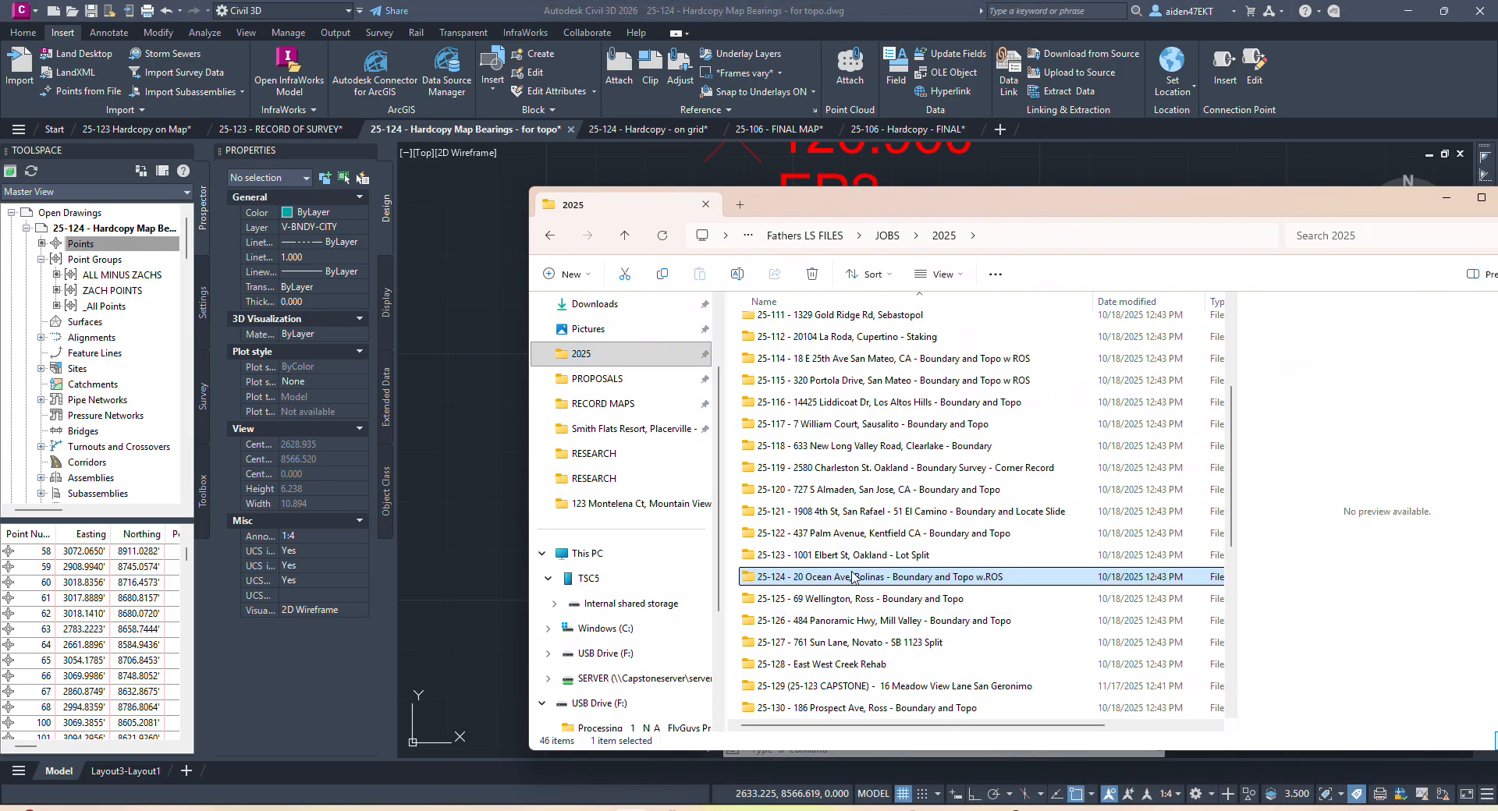
double_click(774, 478)
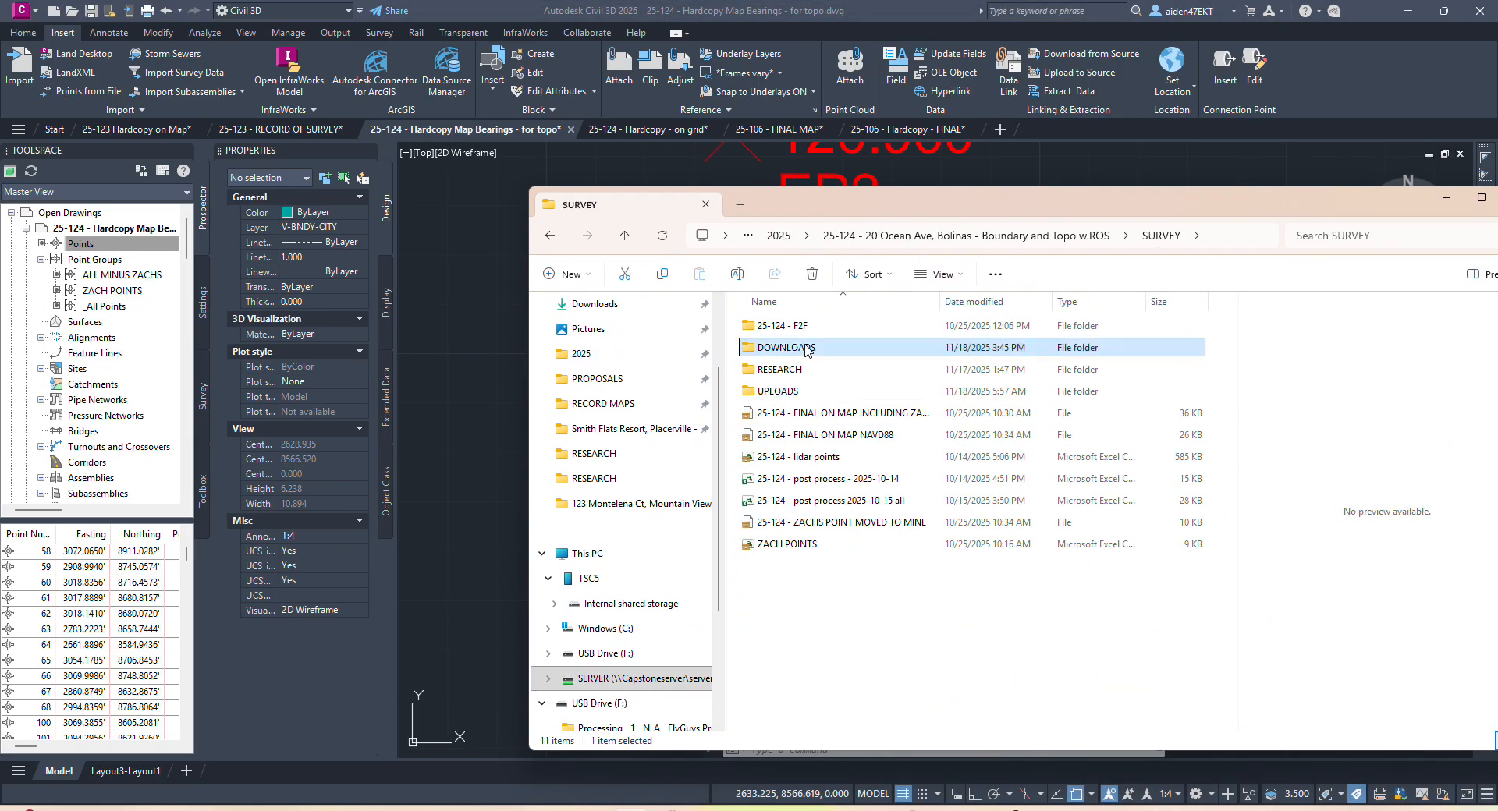
double_click(782, 347)
double_click(819, 391)
click(804, 326)
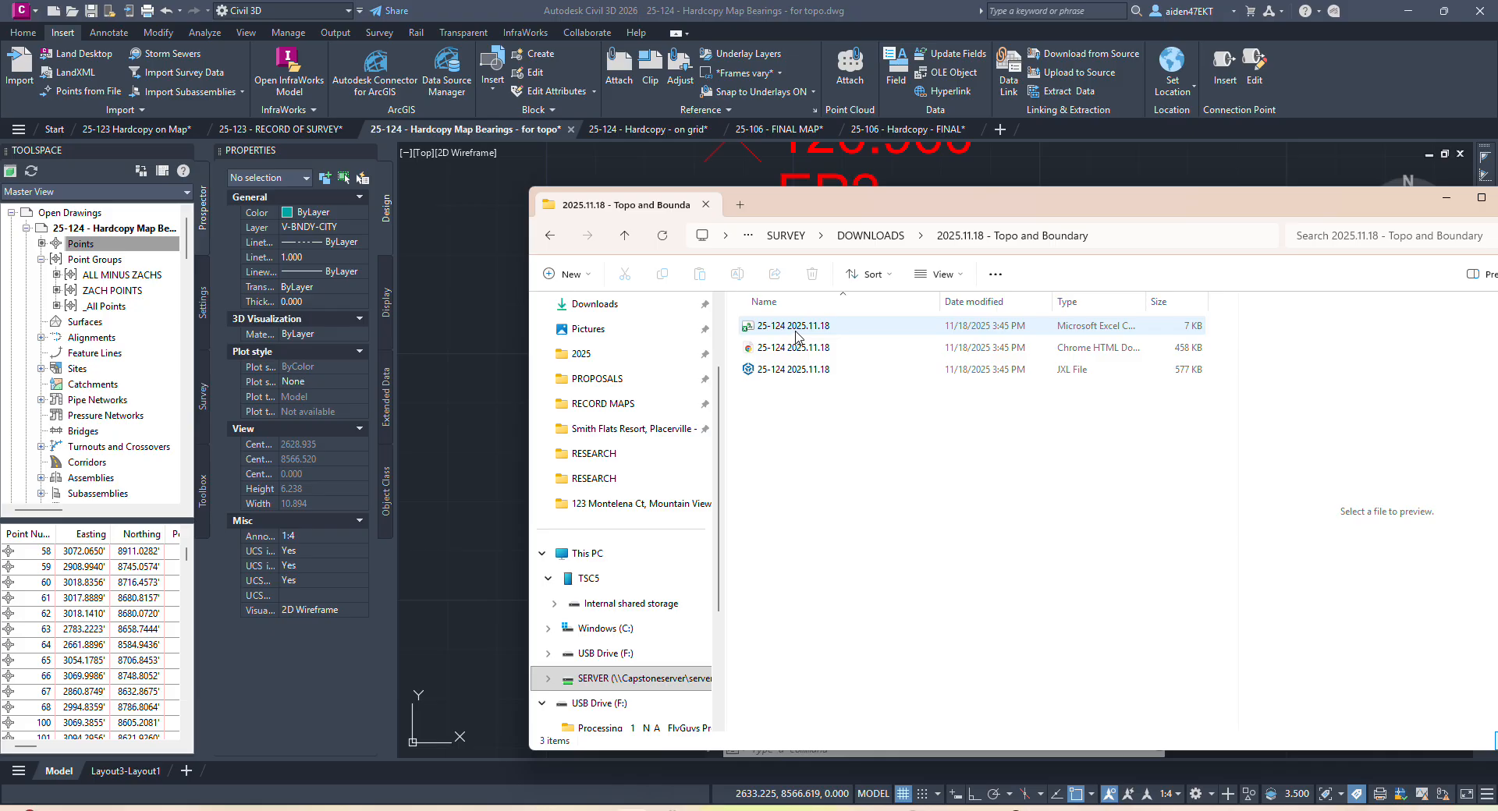
Examine the point coordinates, elevations and descriptions in the 2025.11.18 CSV file, especially the control points, and close the file window.
drag(1093, 208, 811, 225)
scroll(1003, 599, down, 6)
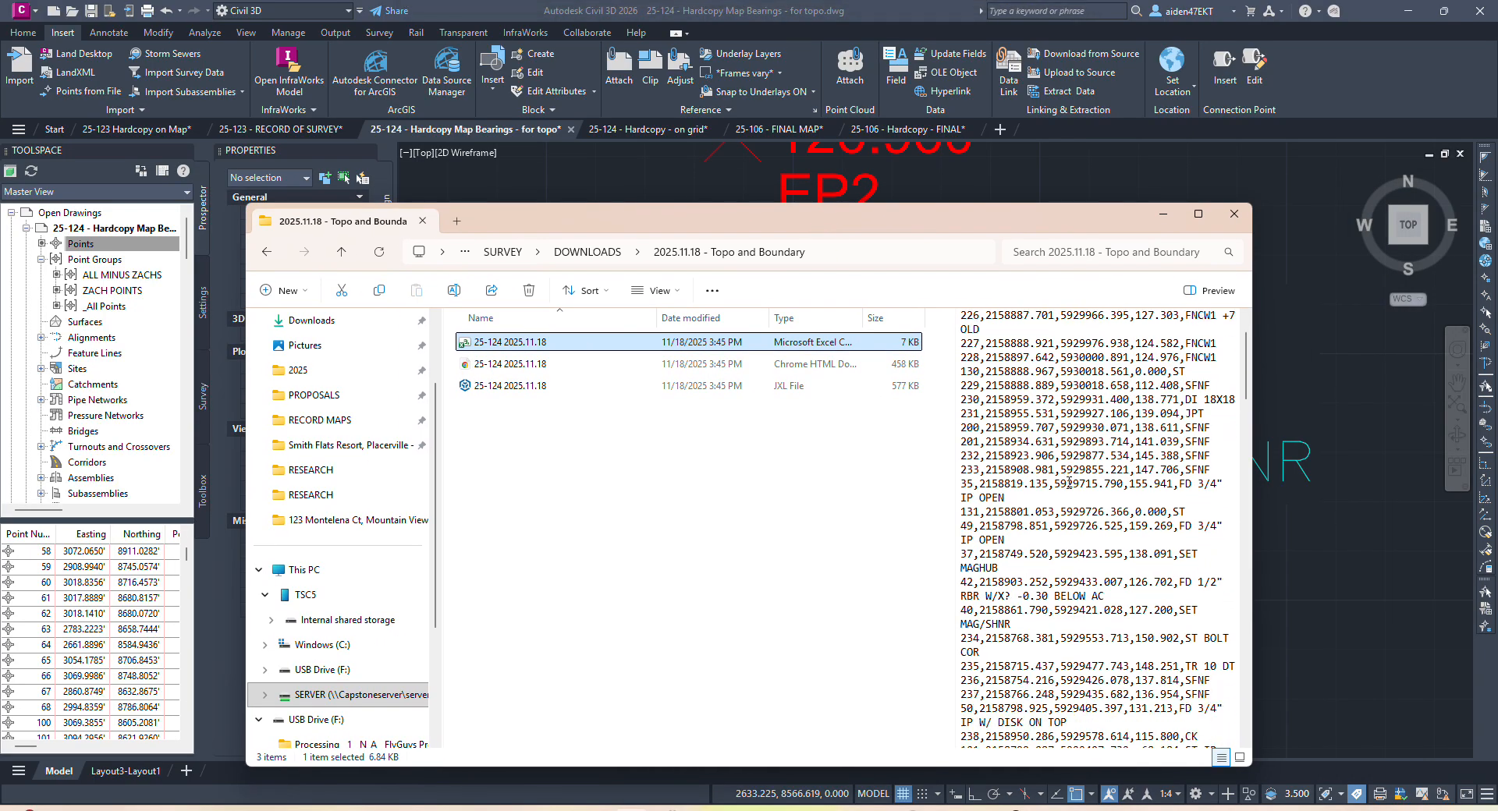
scroll(1010, 554, down, 4)
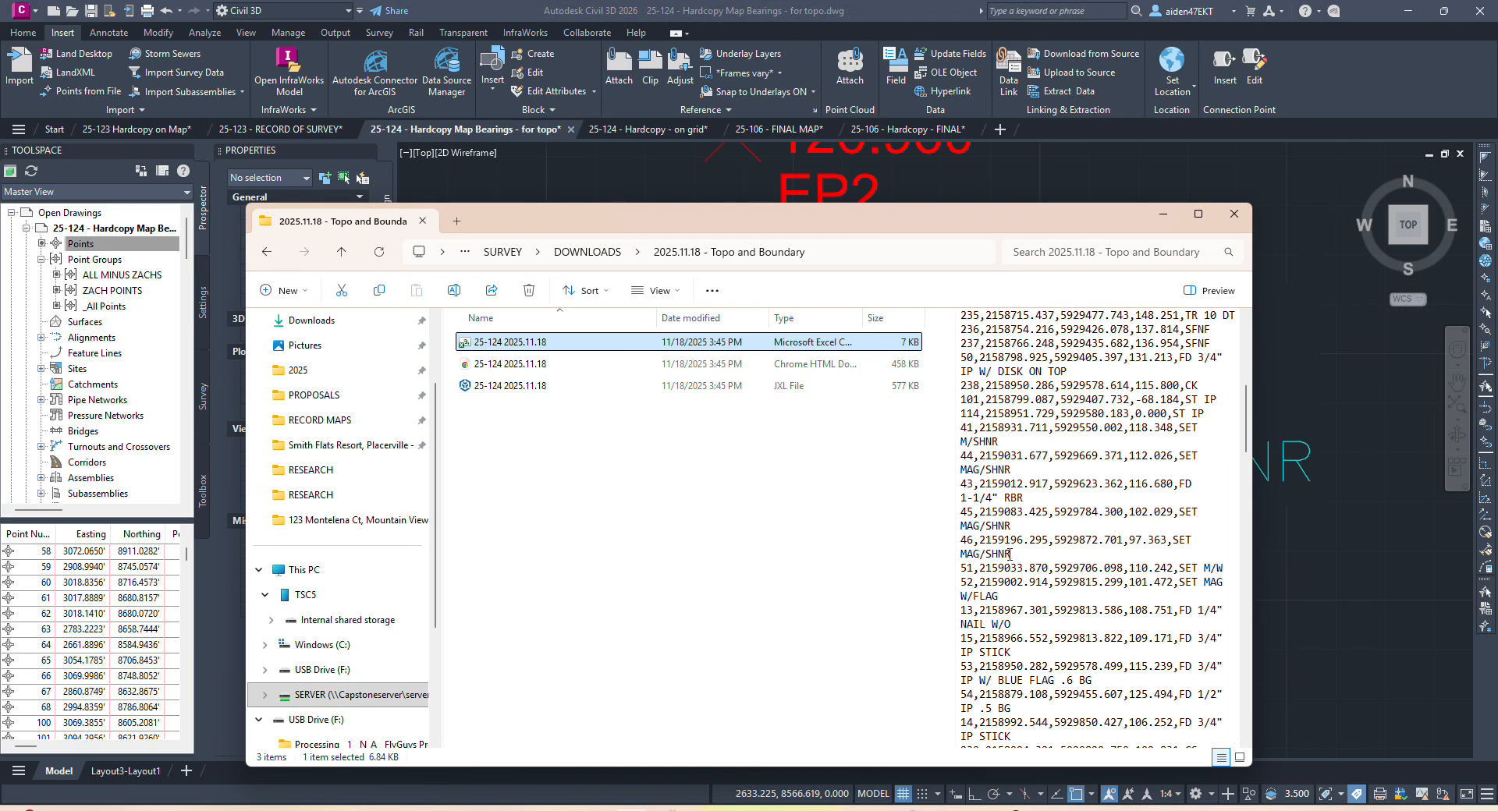
scroll(990, 539, down, 2)
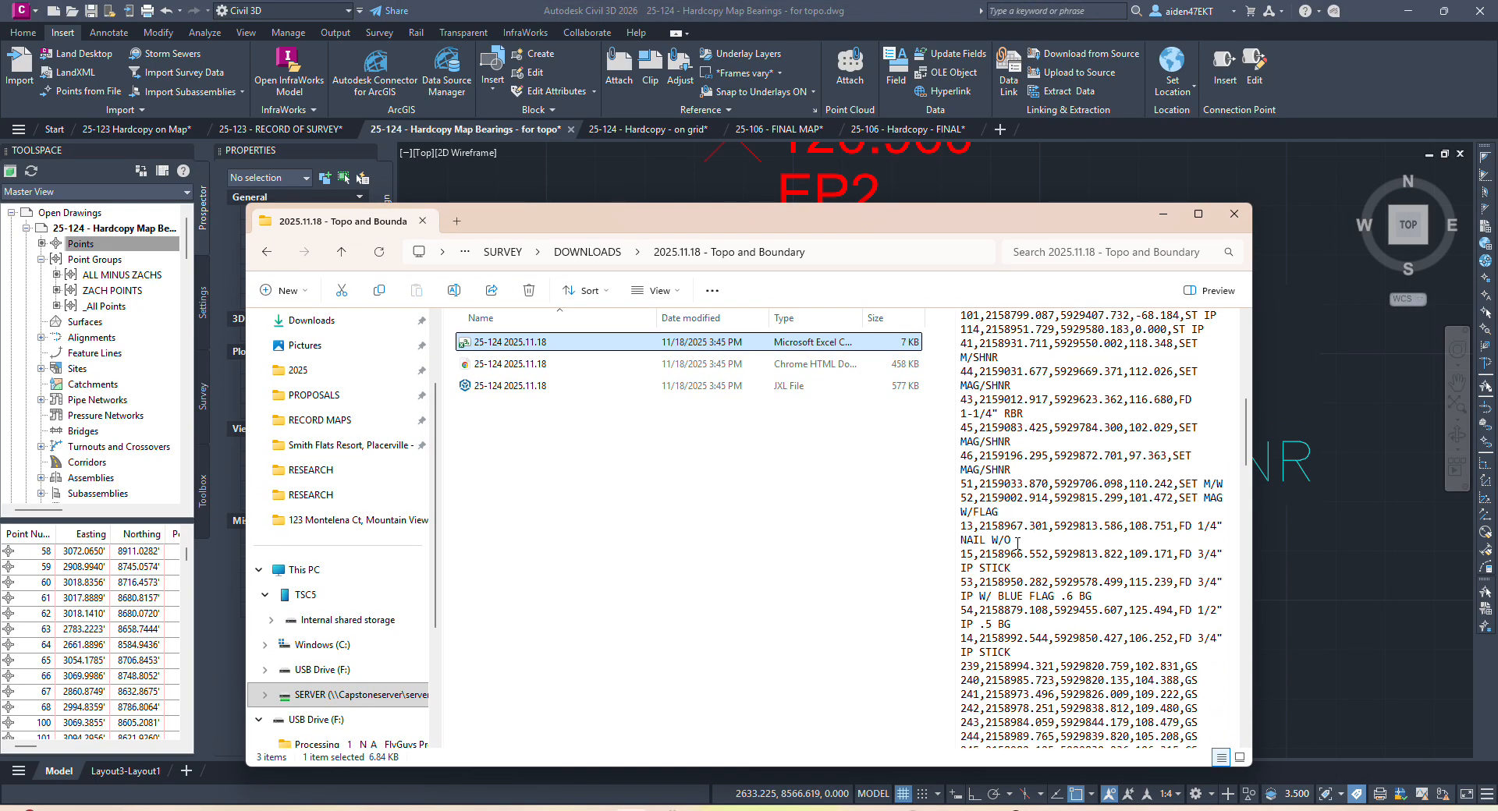
drag(1245, 437, 1245, 347)
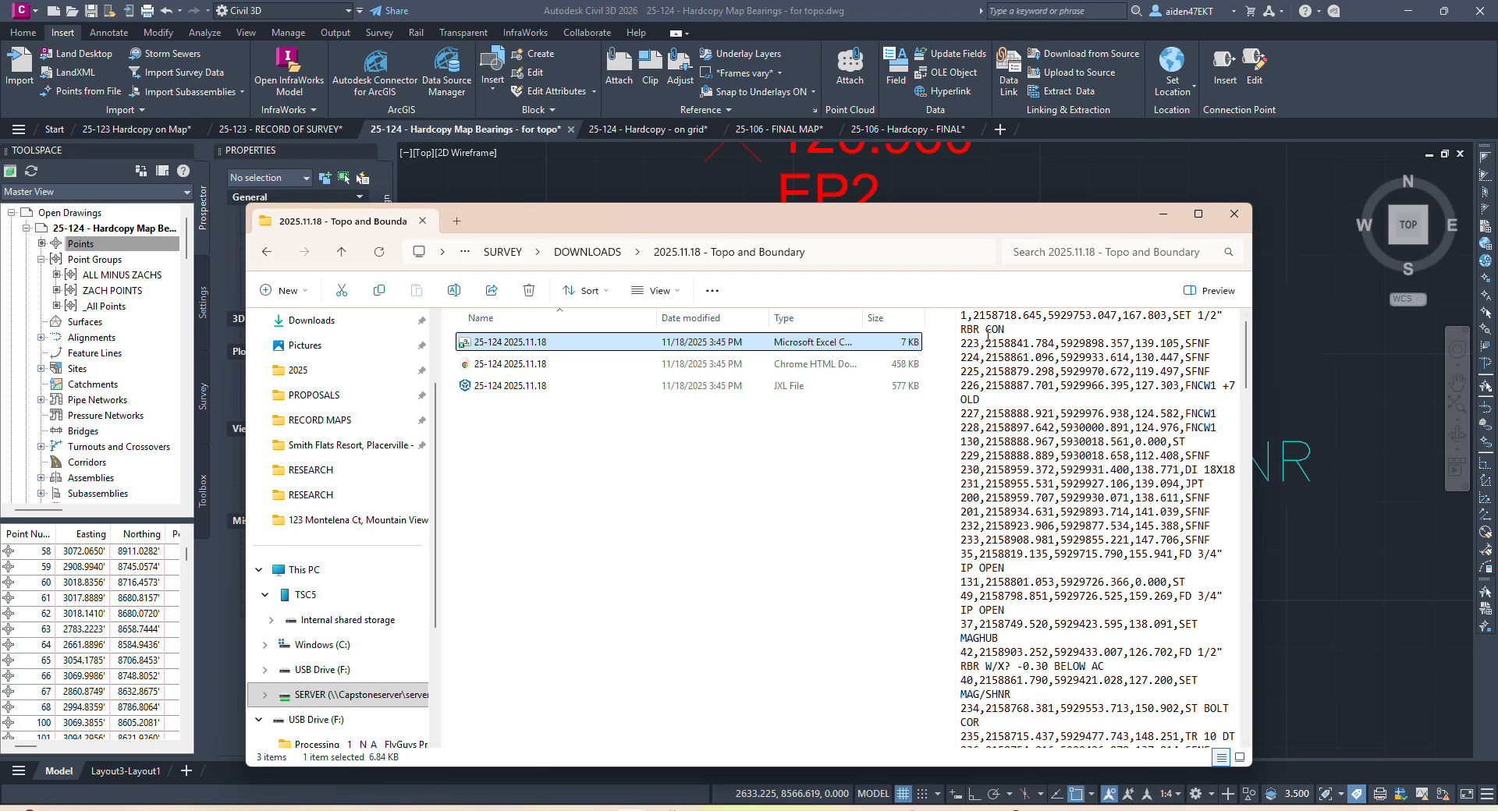
scroll(1003, 465, down, 2)
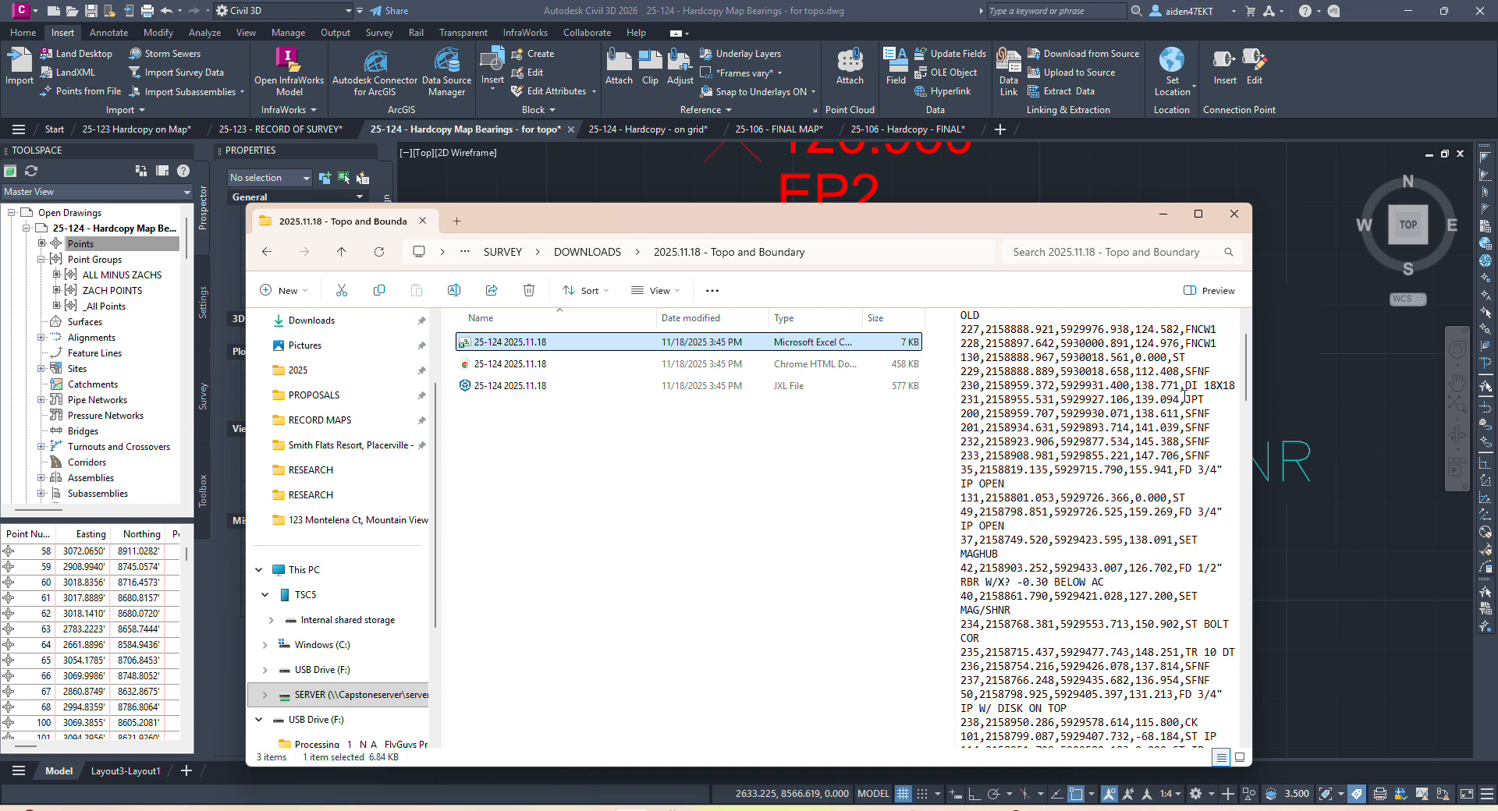
scroll(1006, 434, down, 3)
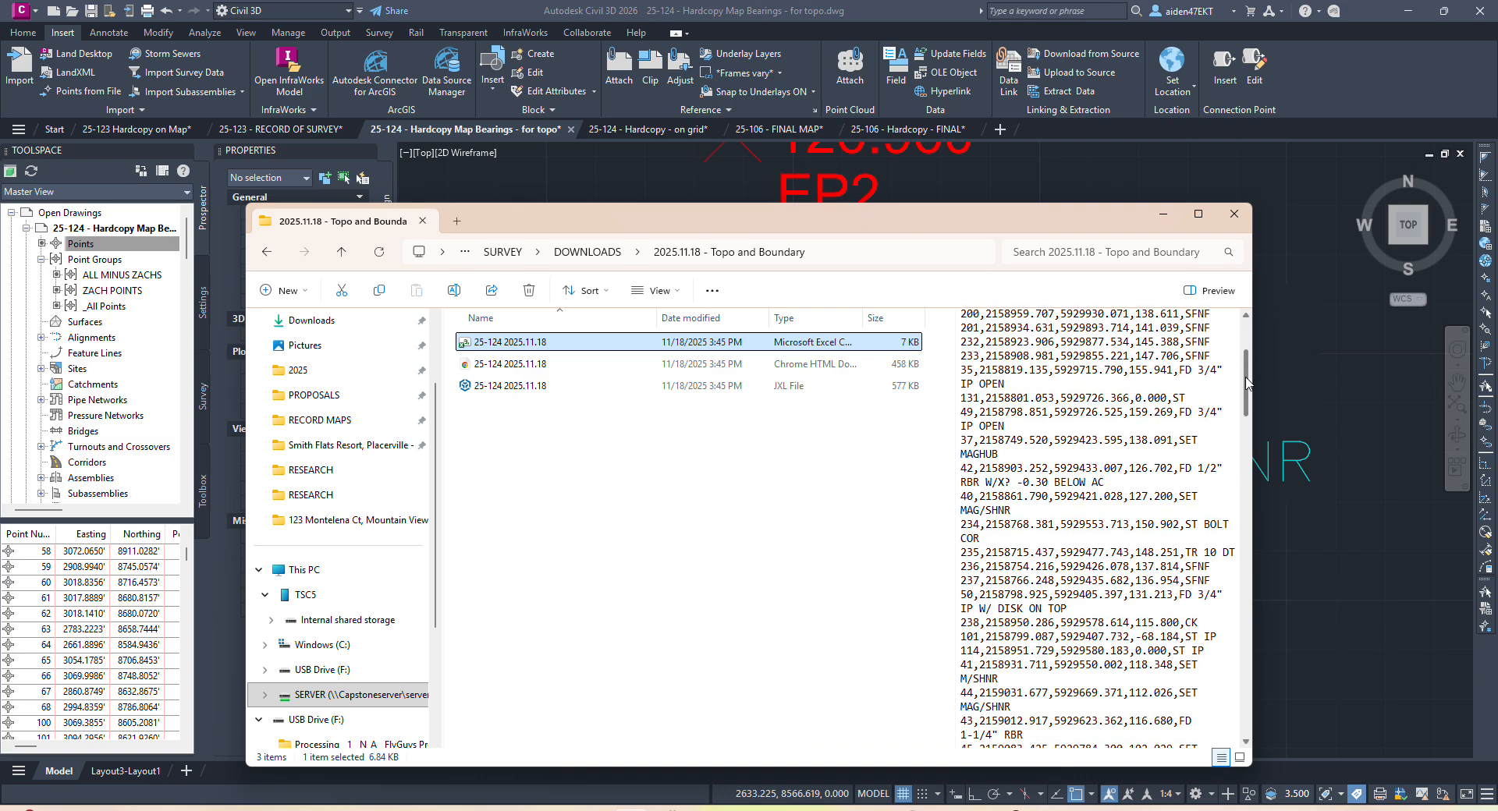
drag(1245, 365, 1245, 435)
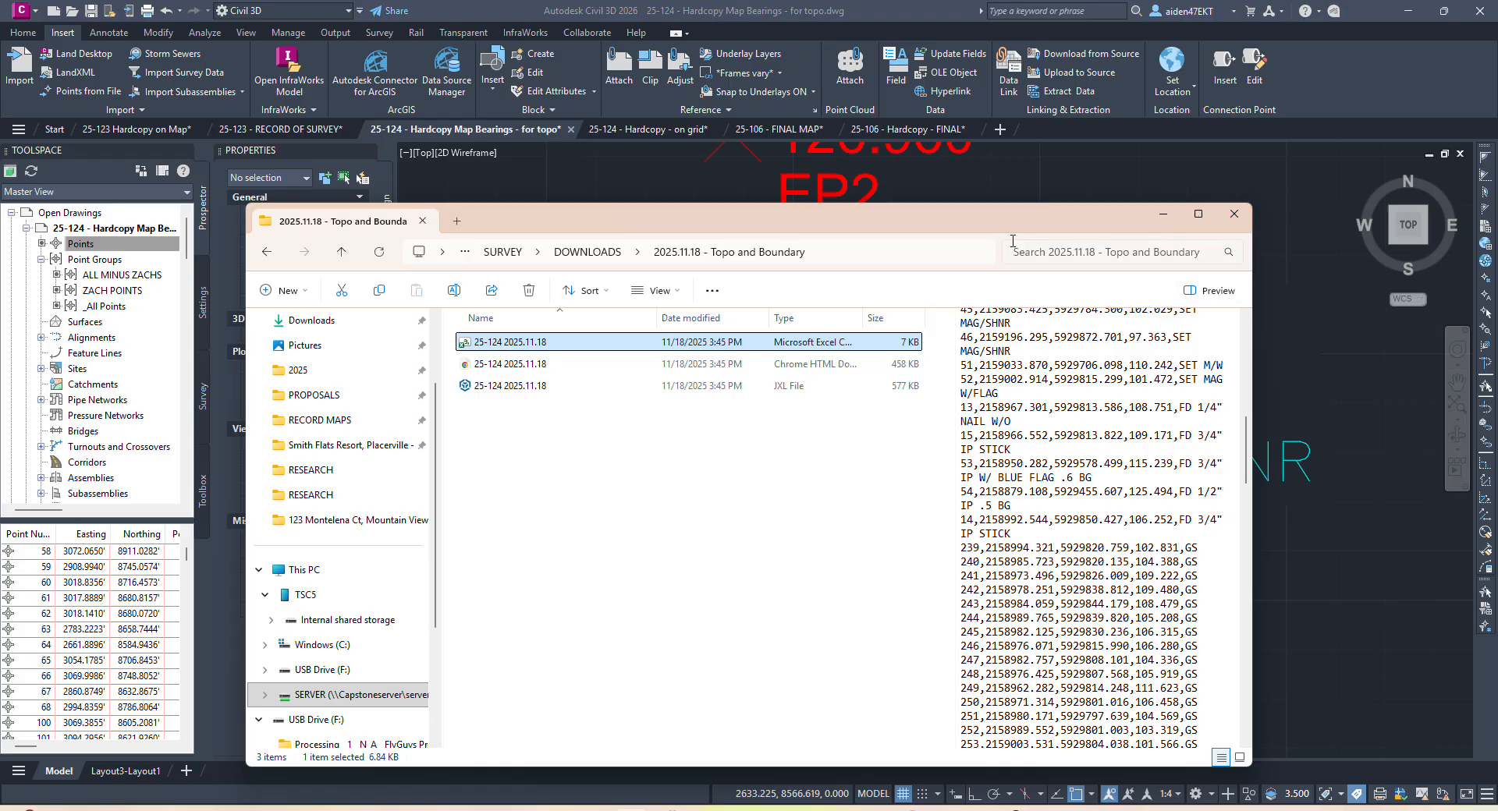
click(1230, 219)
Cycle through the overlapping COGO points at CP #40 to tell the existing and imported points apart.
click(1045, 334)
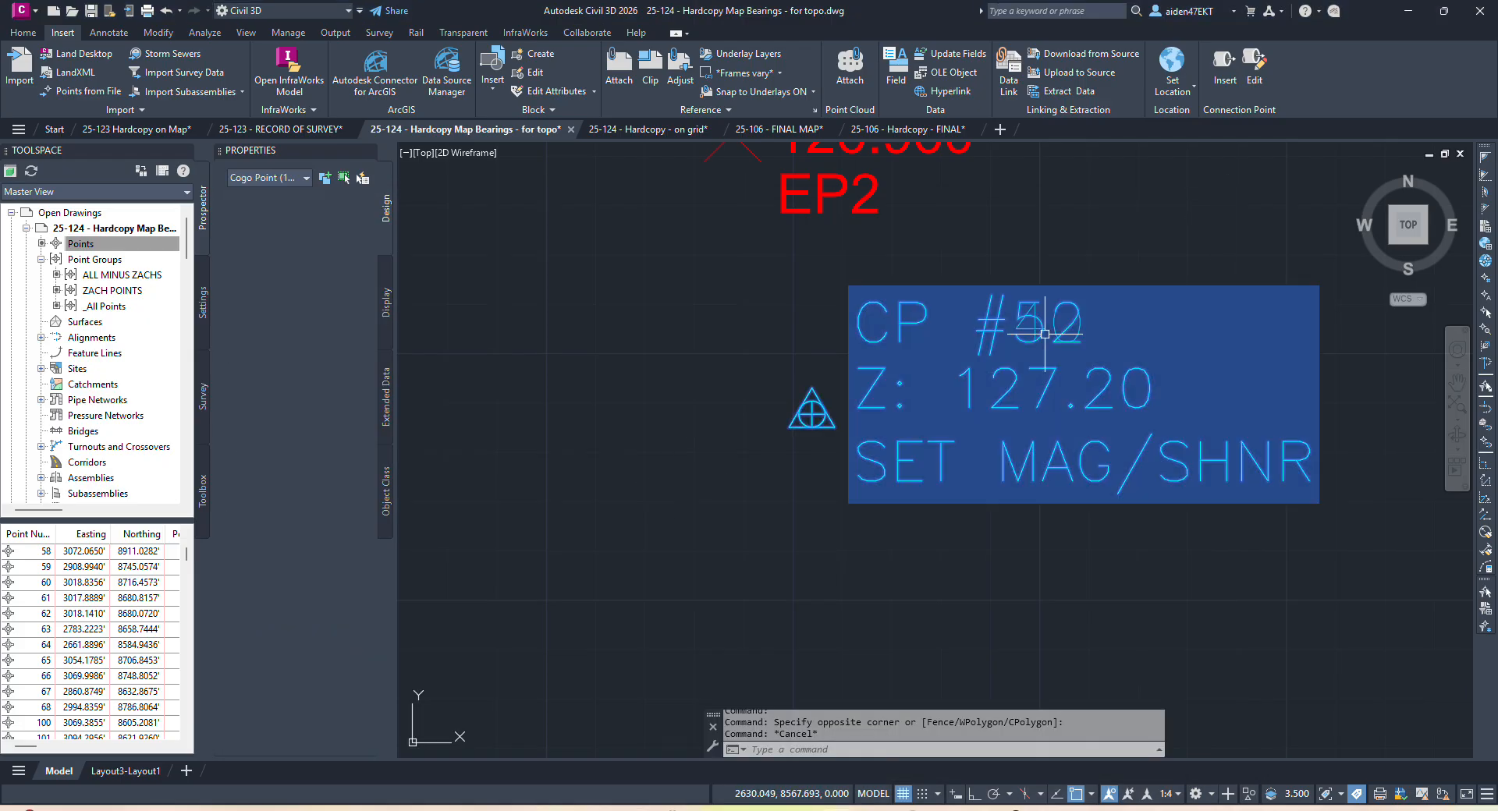
key(Escape)
click(1040, 328)
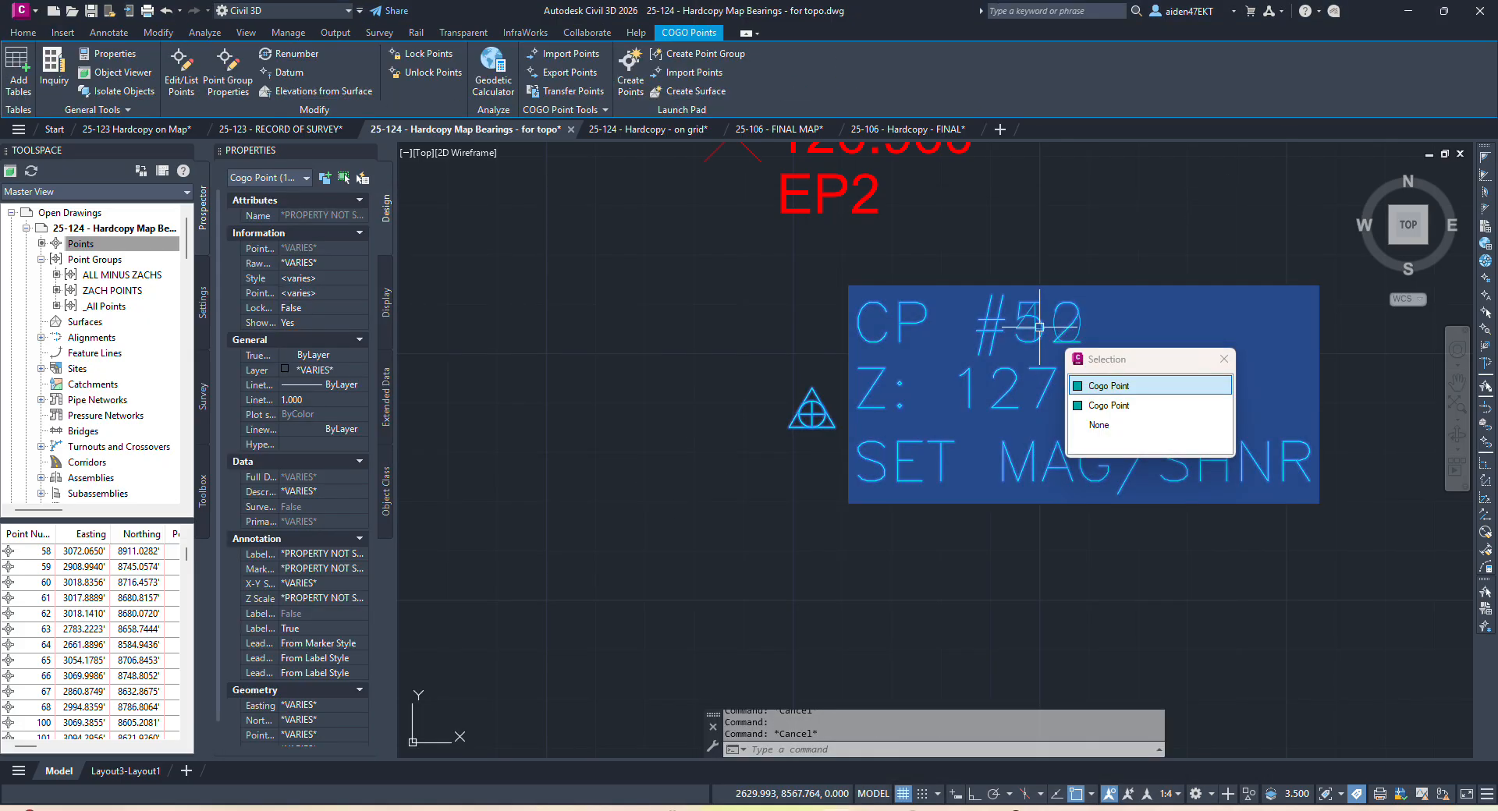
key(Escape)
click(1044, 334)
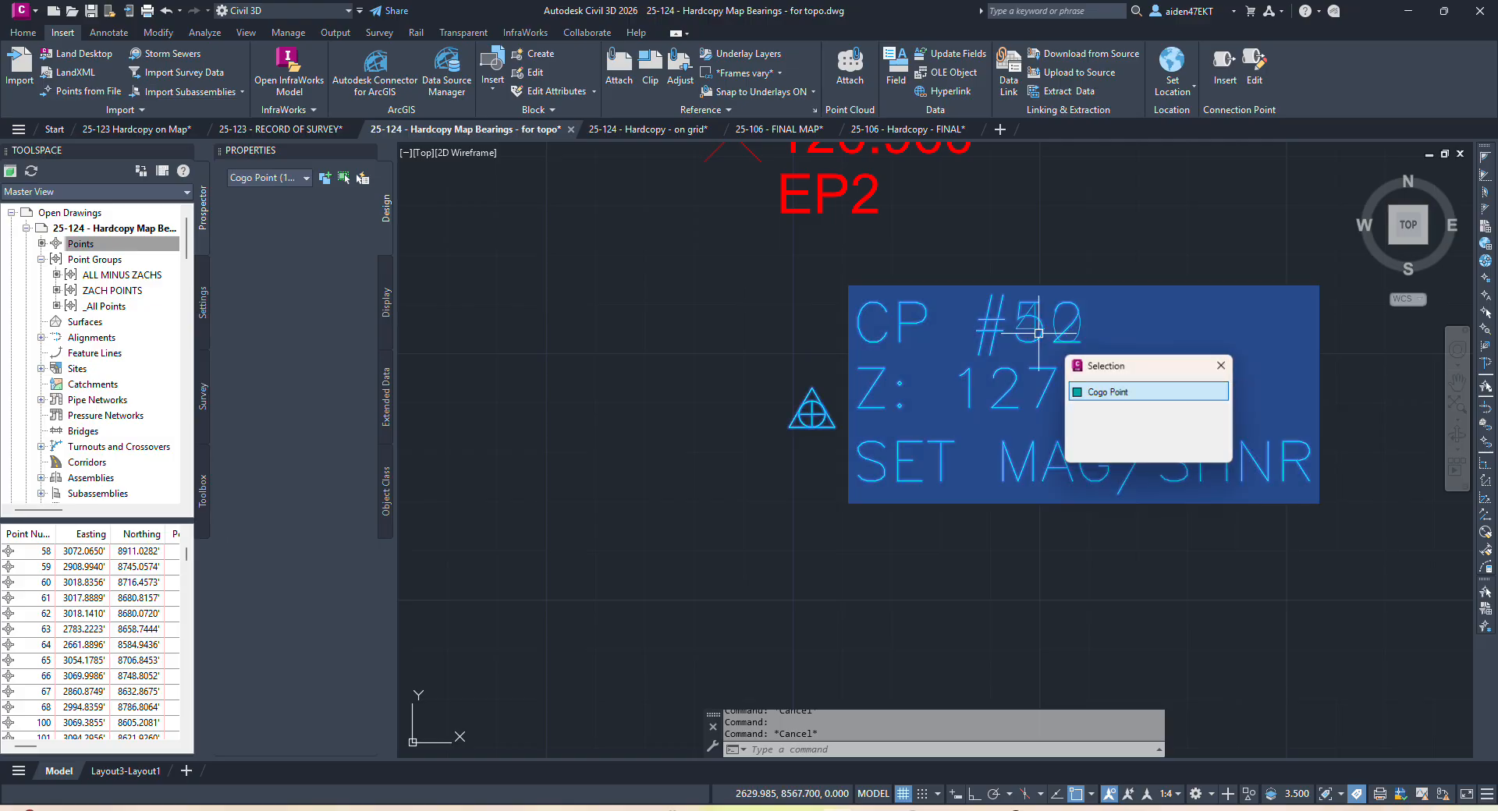
click(1111, 393)
key(Escape)
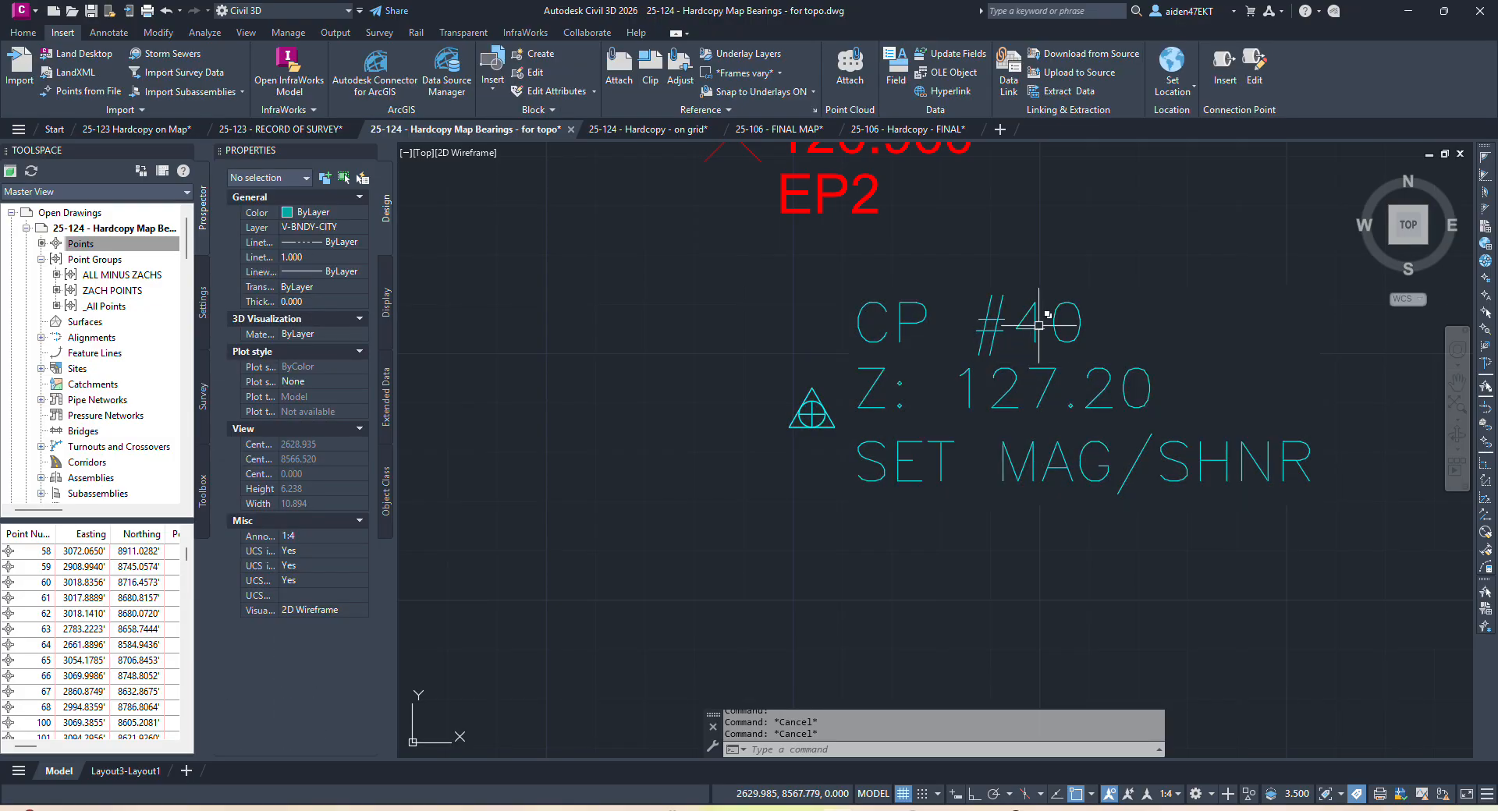
click(1038, 325)
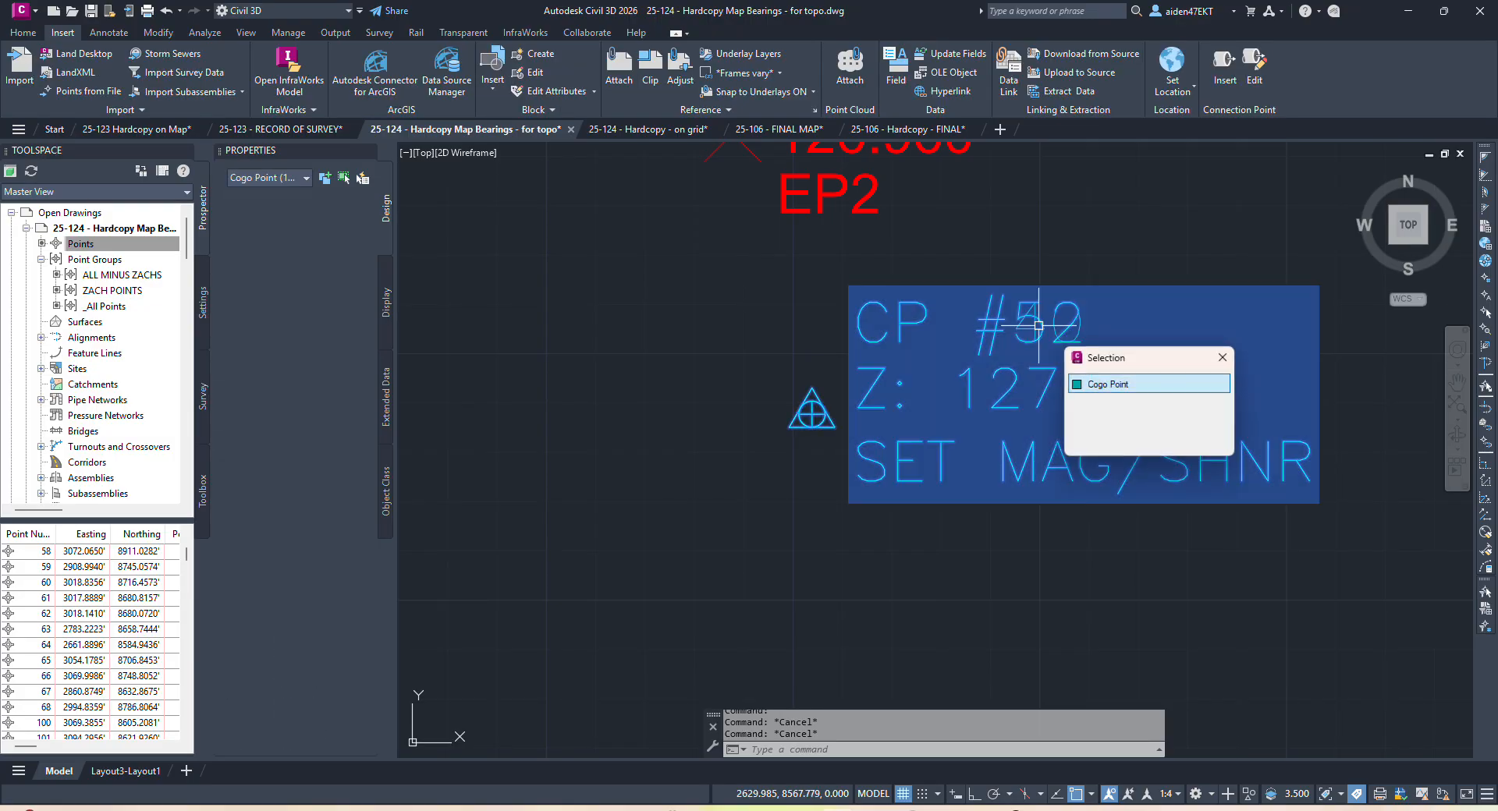
click(1116, 383)
key(Escape)
Review the points surrounding CP #40 and recheck the number, description and elevation of the overlapping control point.
scroll(1092, 386, down, 5)
scroll(1007, 394, down, 3)
scroll(1008, 390, up, 5)
scroll(1012, 384, down, 8)
scroll(1014, 390, down, 6)
scroll(1026, 416, up, 3)
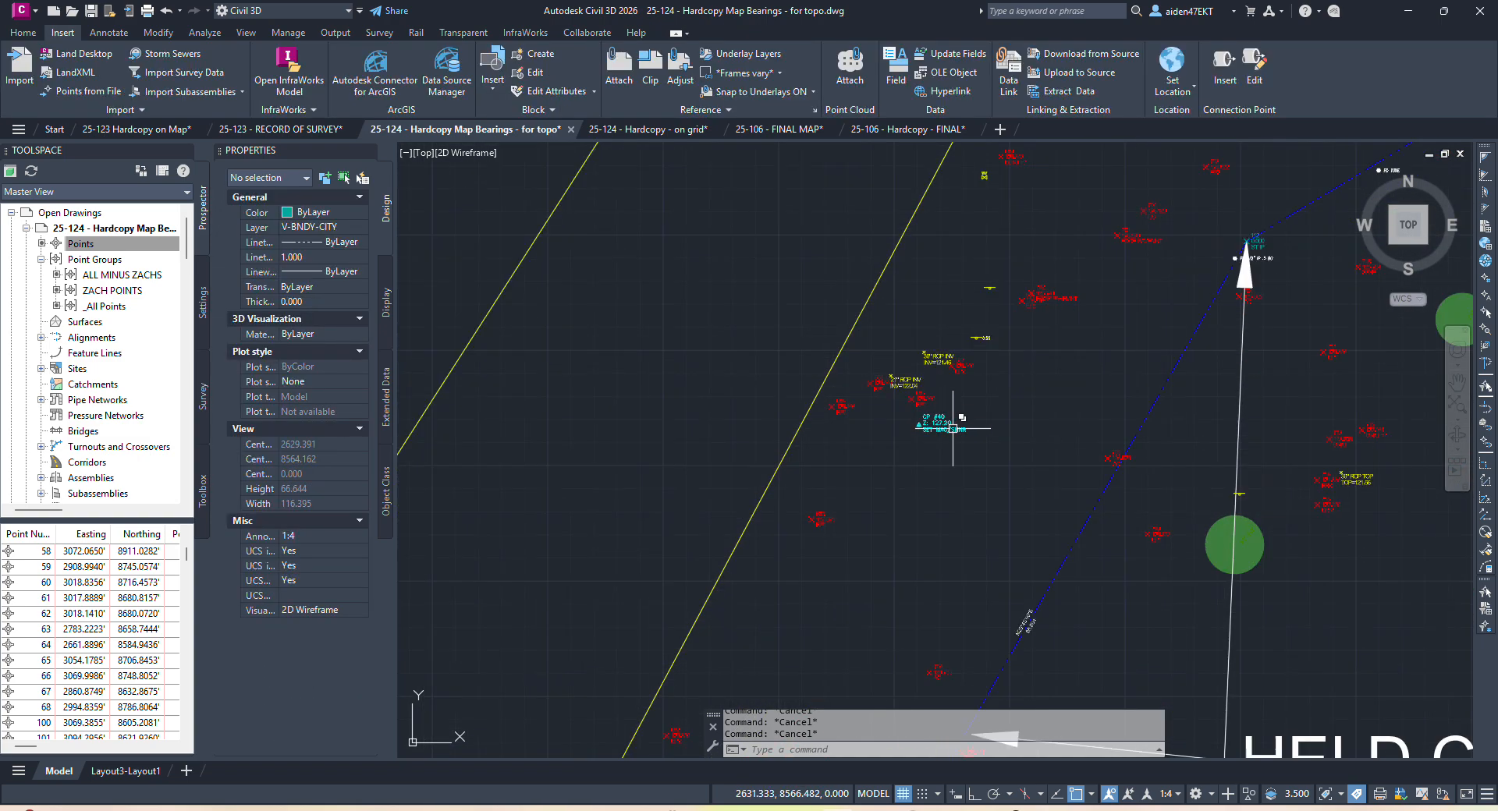
scroll(947, 432, up, 3)
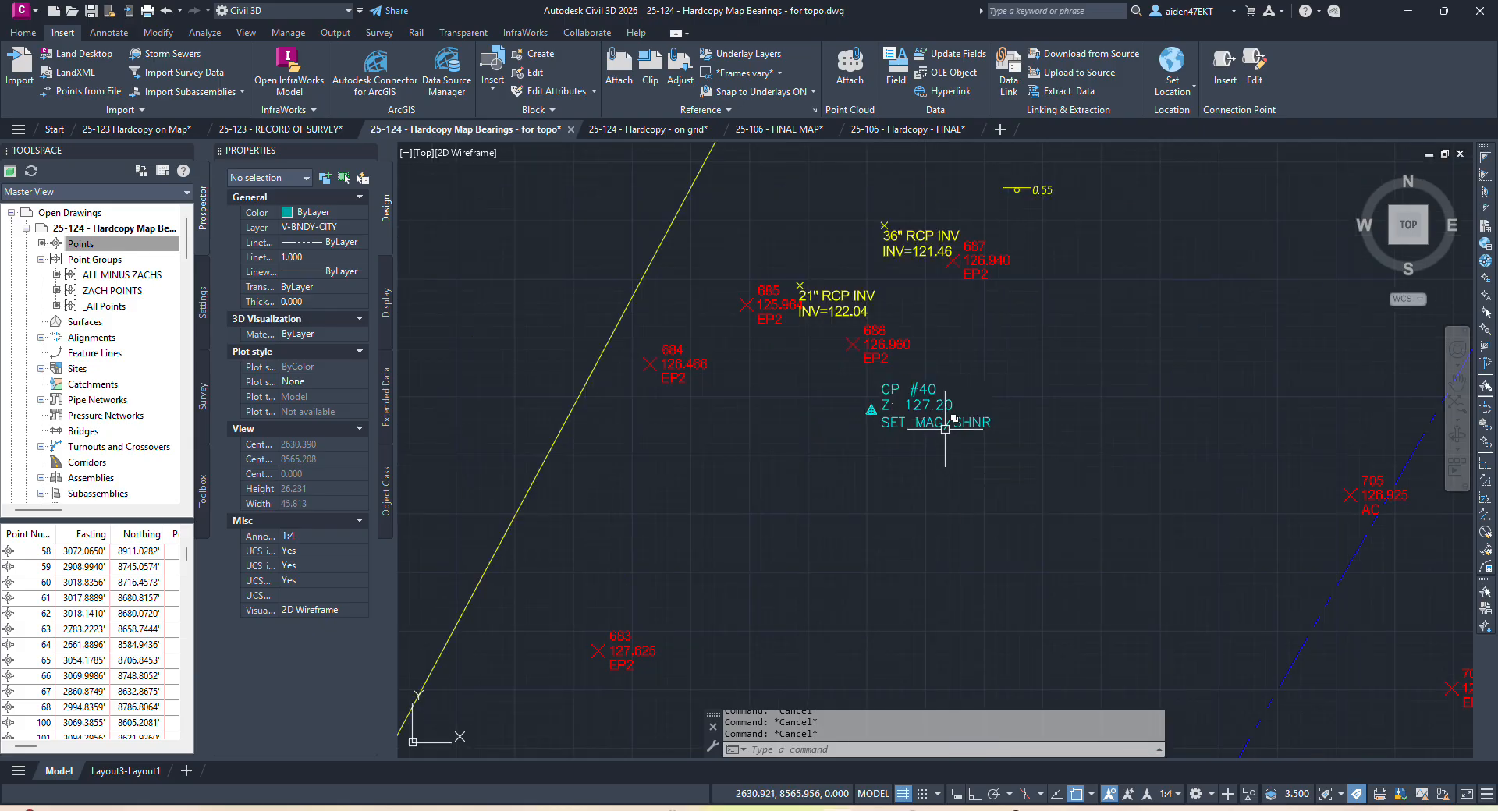
click(926, 404)
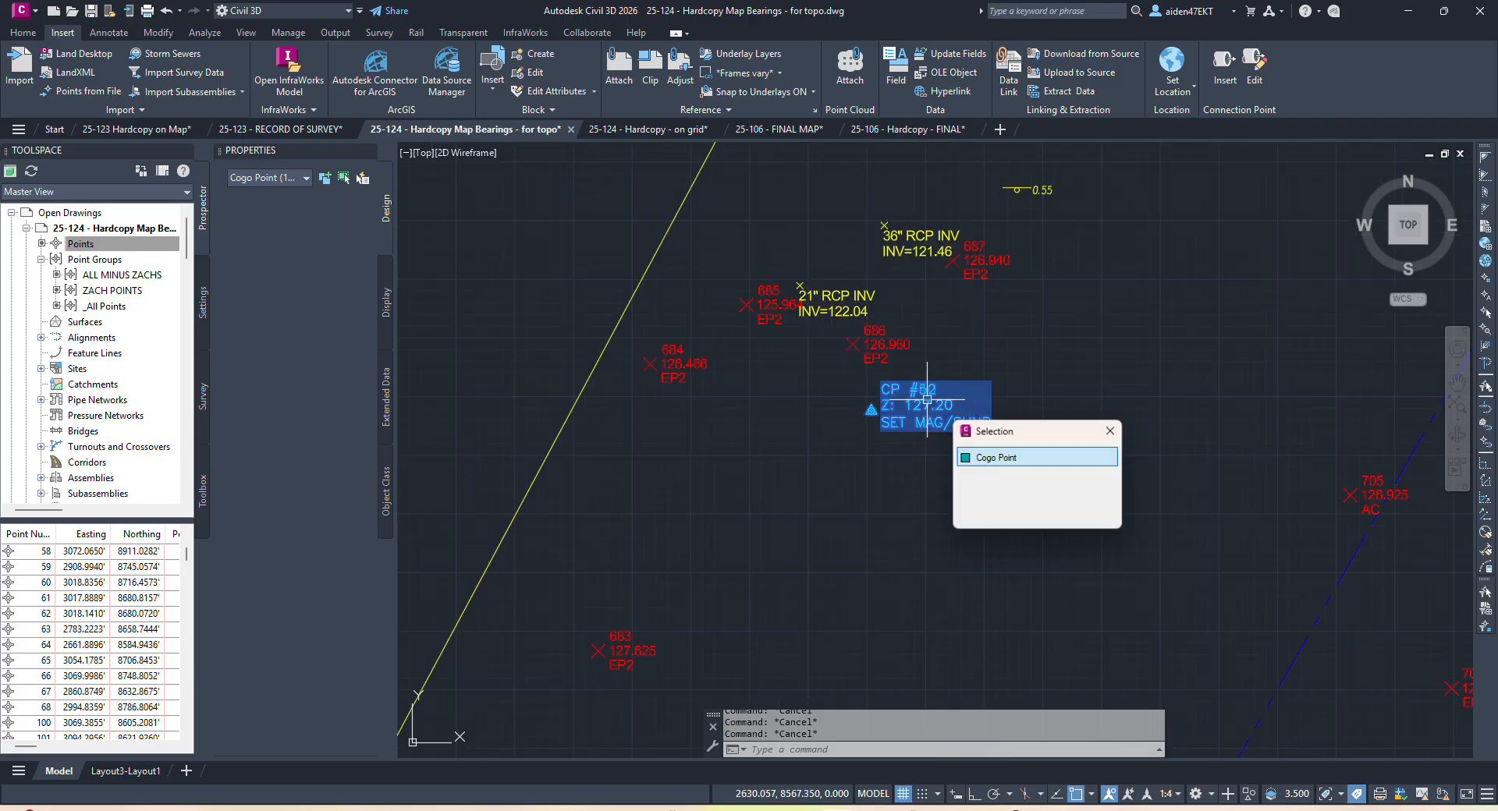
click(1013, 452)
key(Escape)
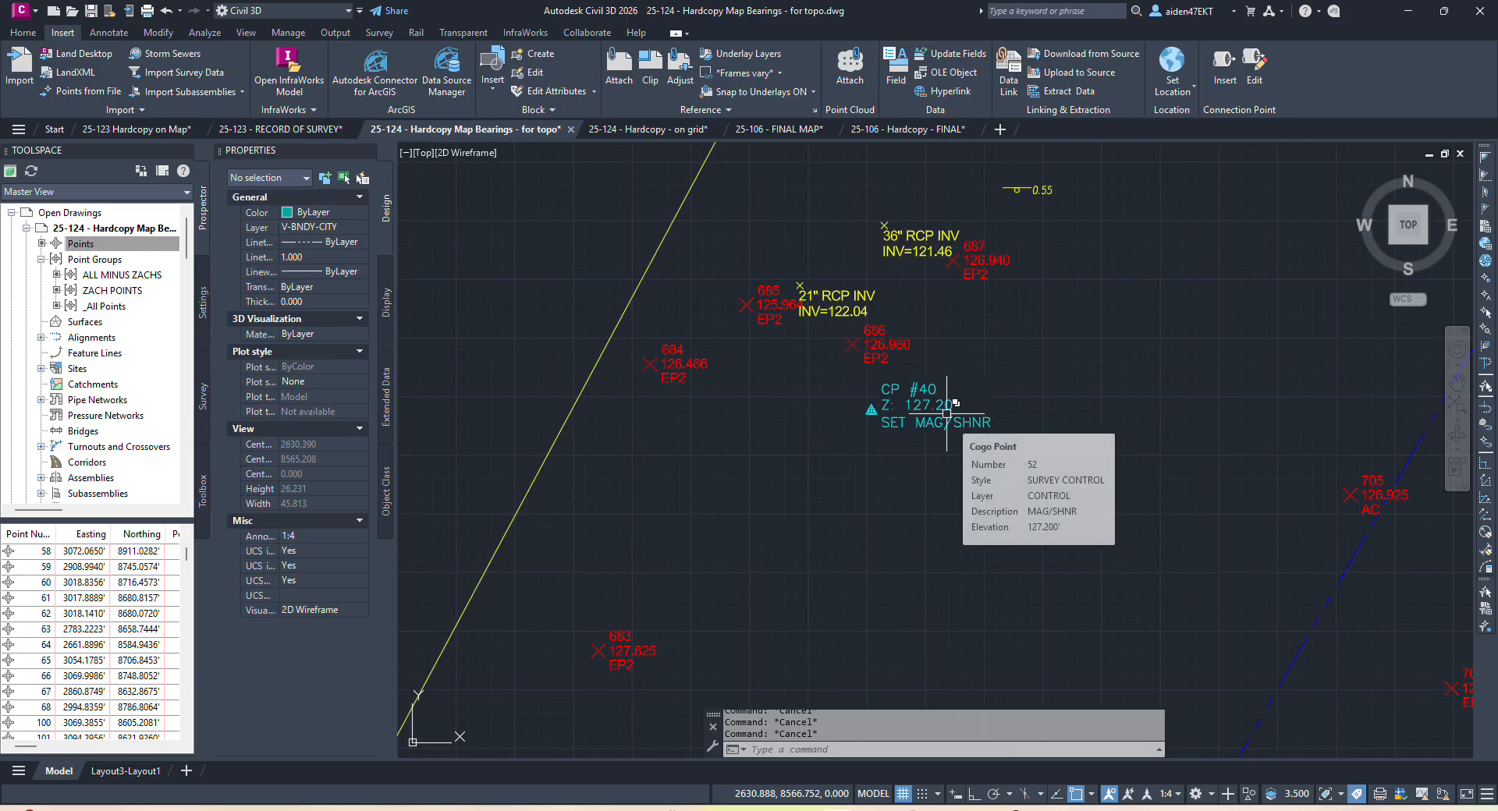
Erase the moved and rotated field points from the topo drawing, picking the group at the overlapping CP #46 control point.
scroll(968, 402, down, 12)
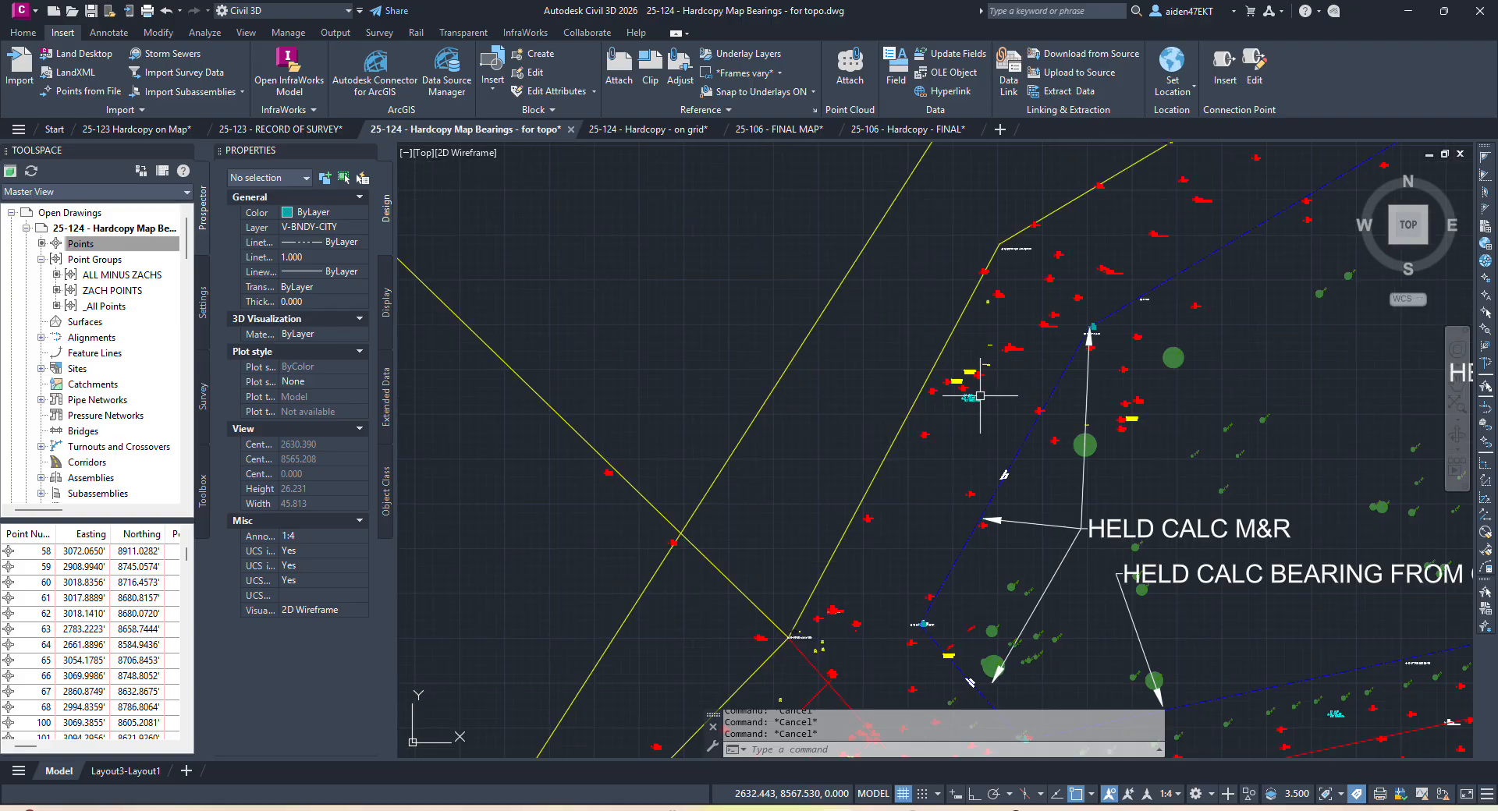
scroll(1143, 286, up, 4)
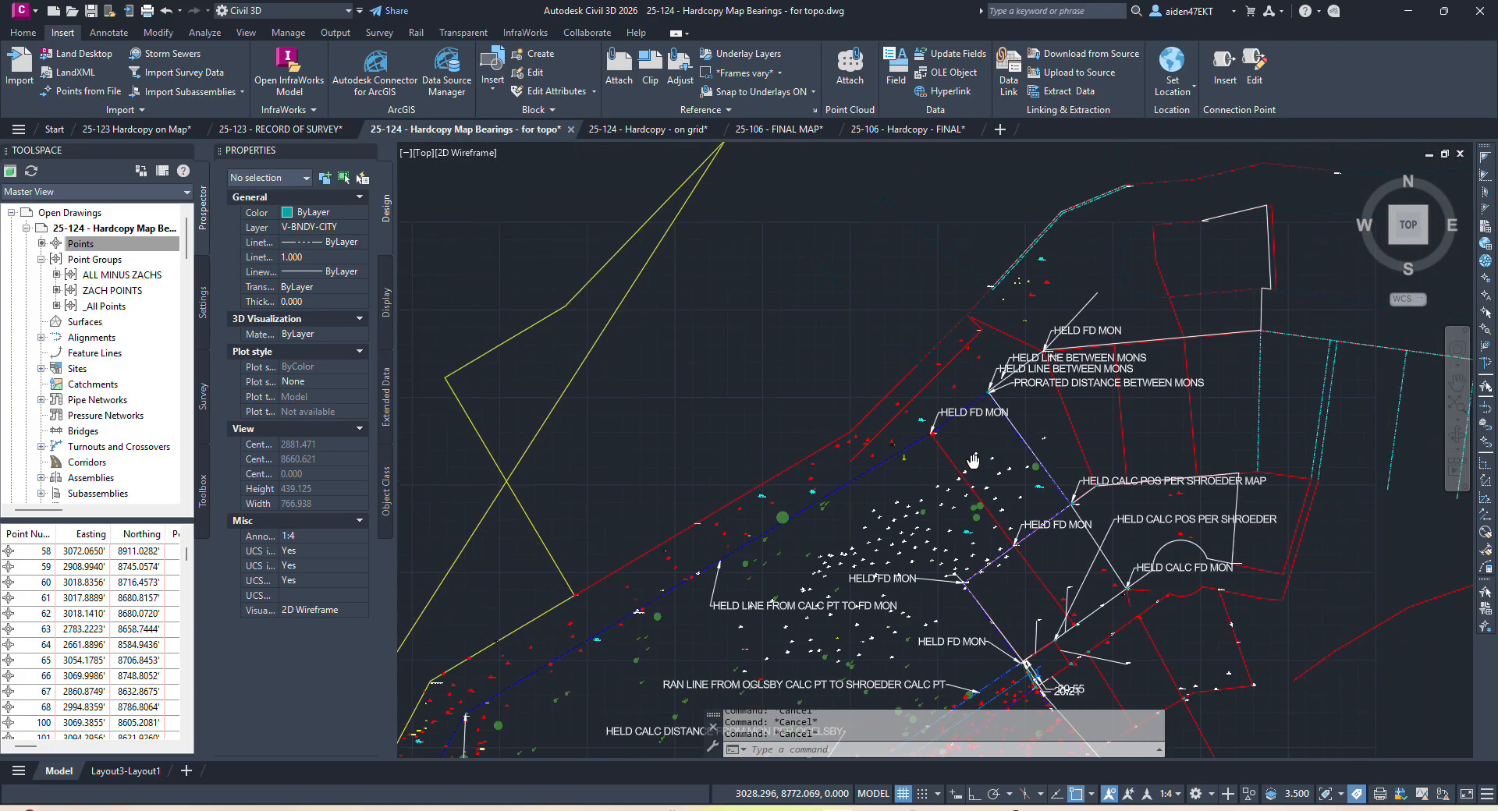
scroll(1033, 274, up, 2)
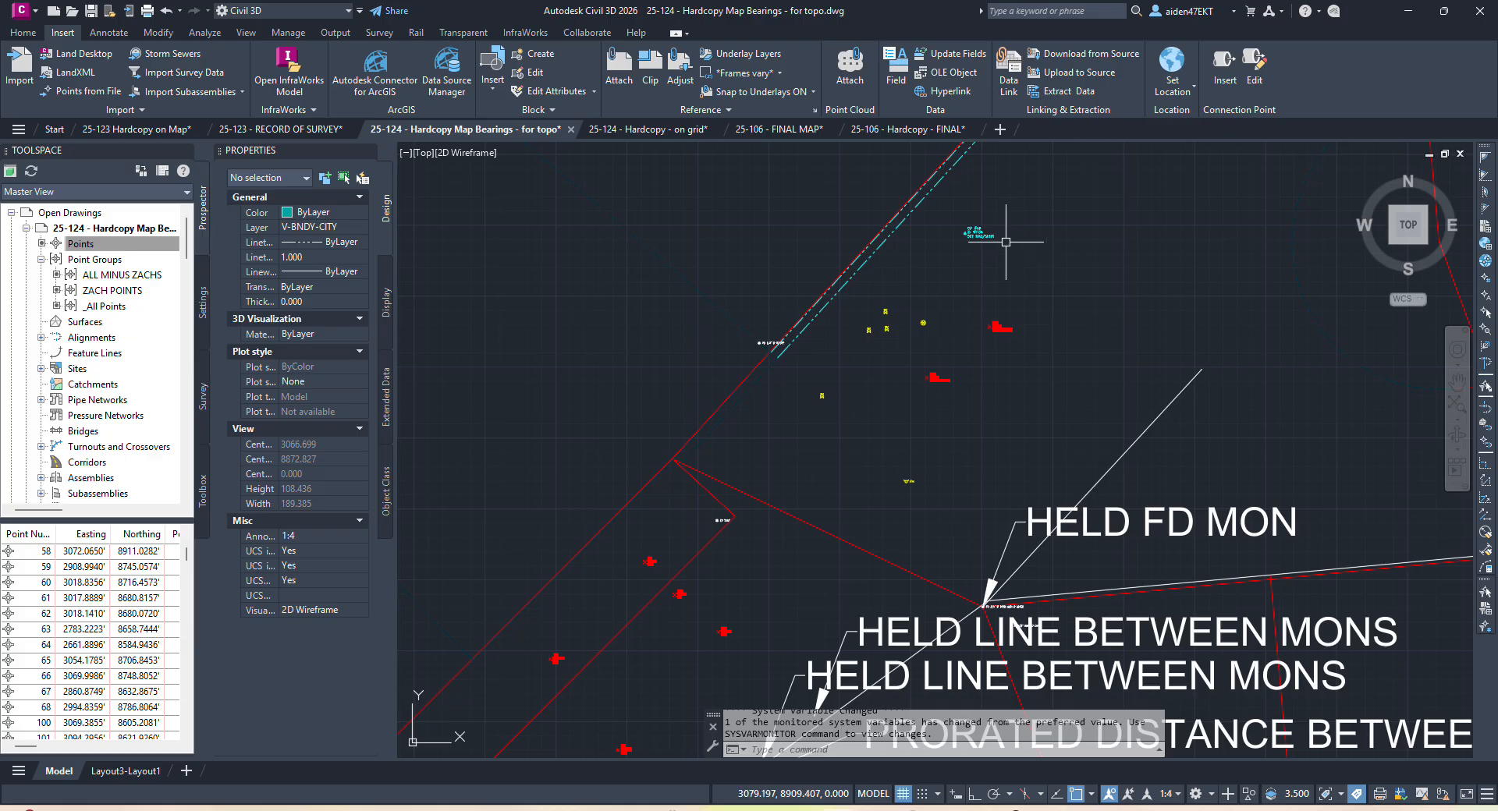
key(Escape)
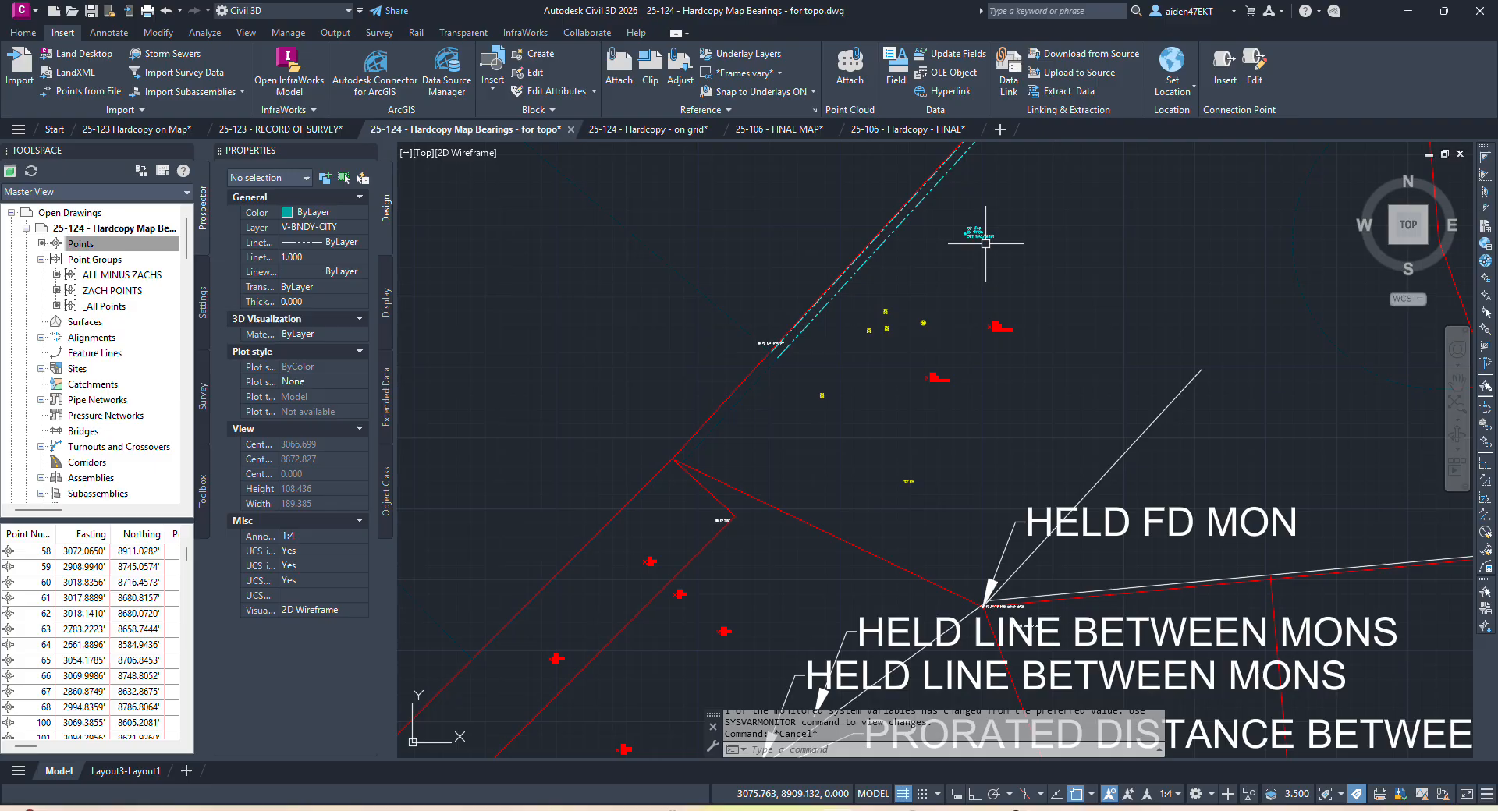
click(984, 232)
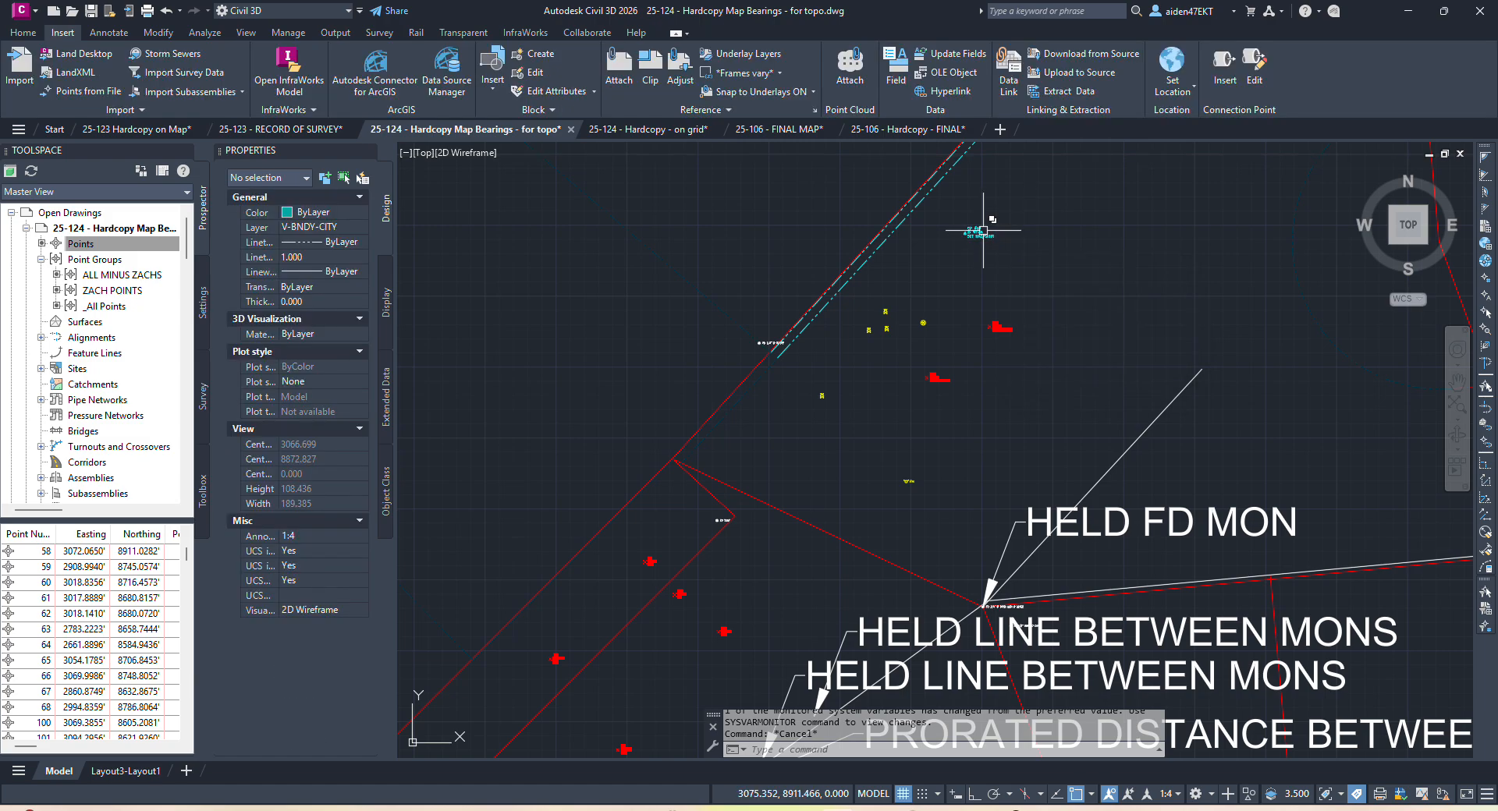
scroll(1026, 222, up, 4)
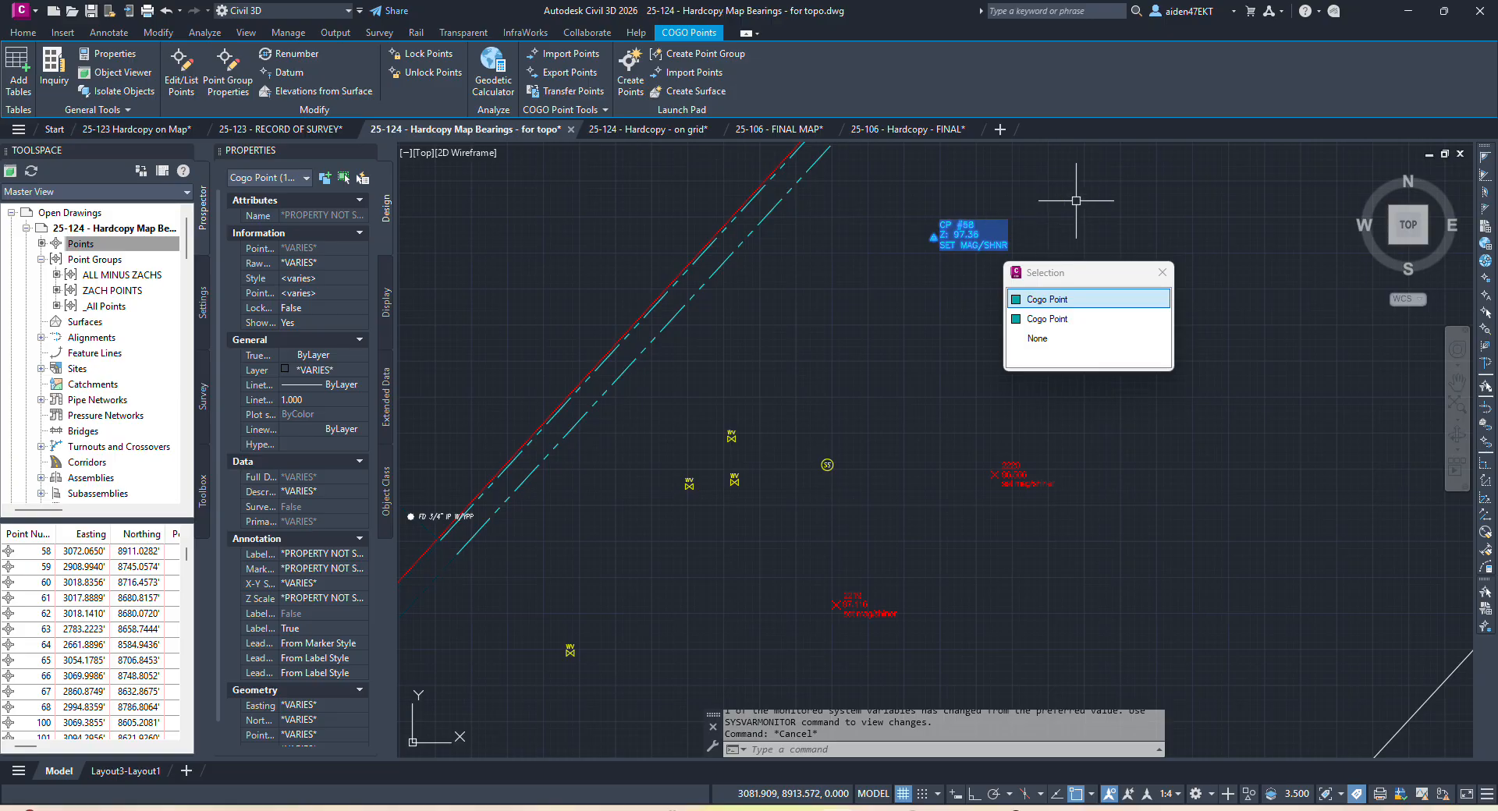
key(Delete)
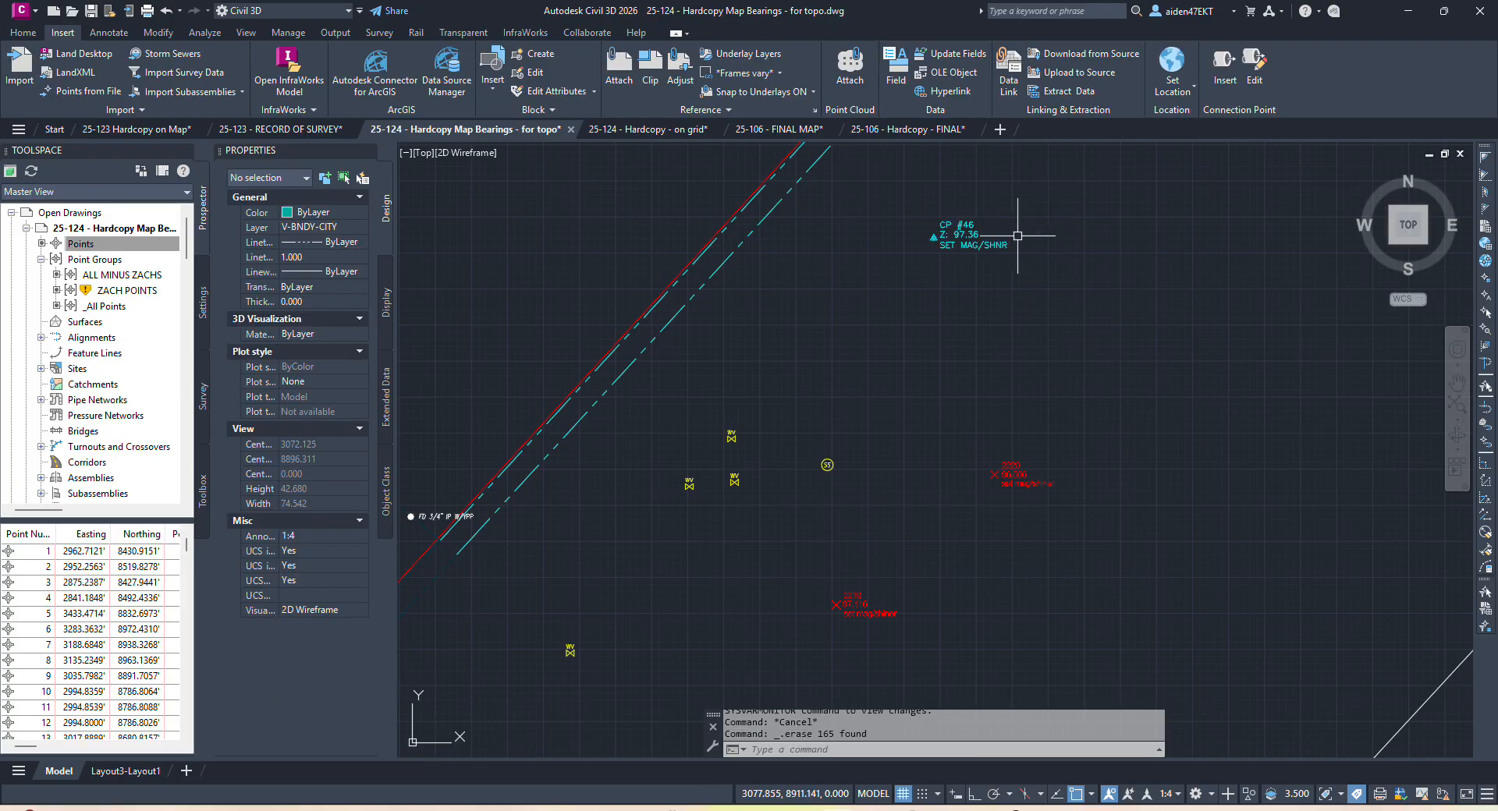
Create a new drawing and import the 25-124 2025.11.18 CSV points into it using the PNEZD (comma delimited) format.
click(999, 130)
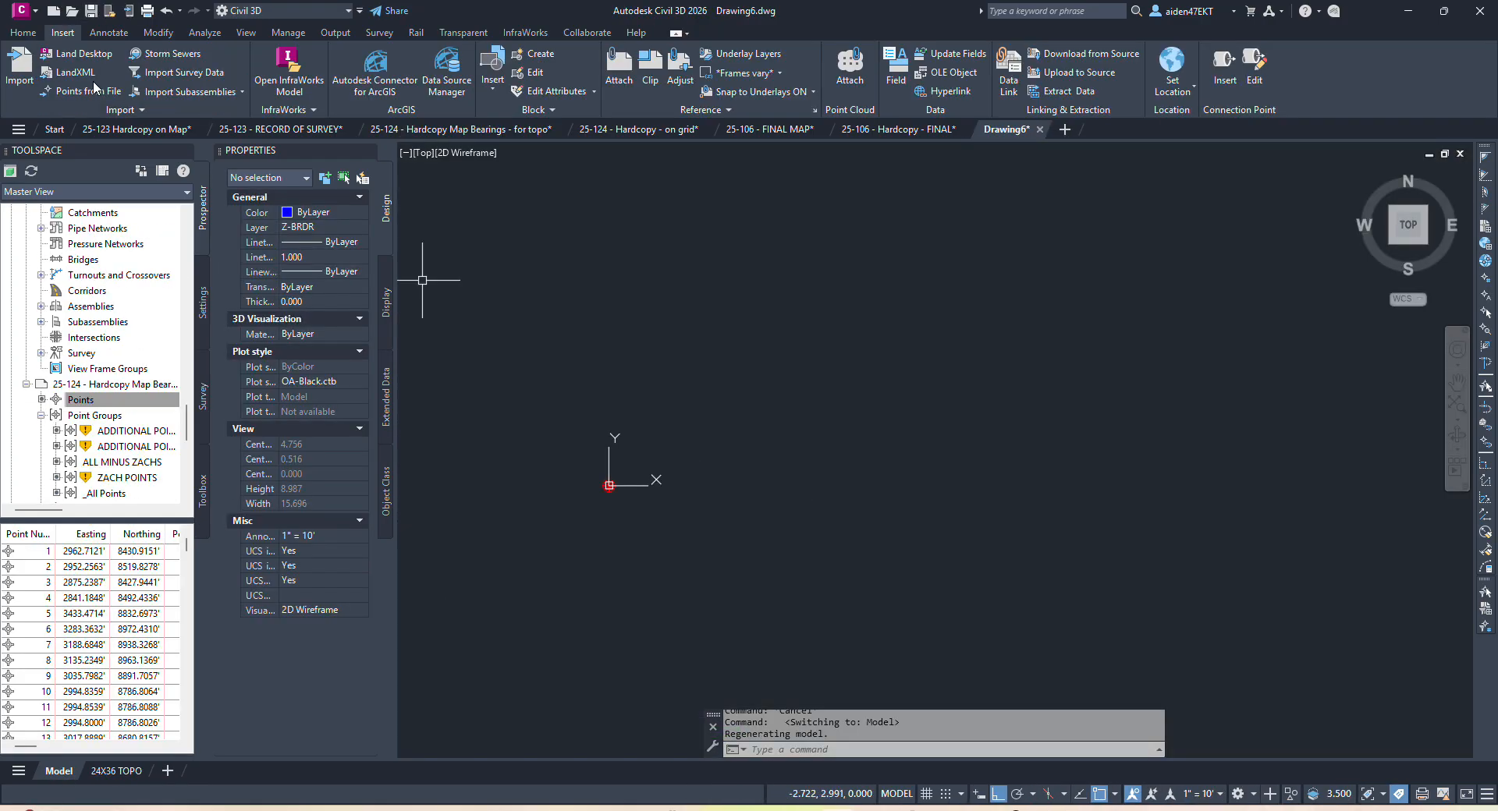
click(88, 91)
click(886, 244)
double_click(706, 390)
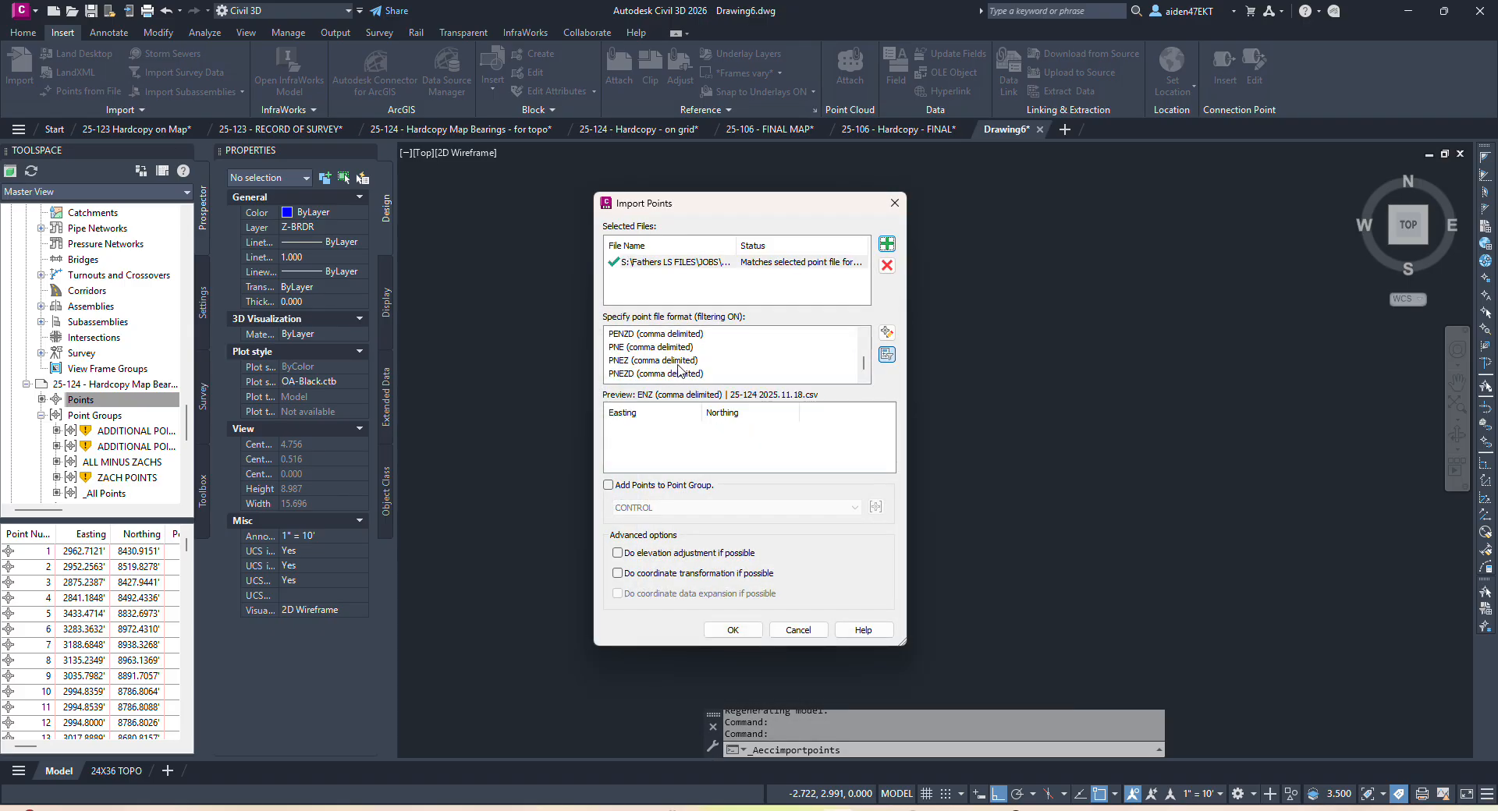
click(667, 374)
click(731, 631)
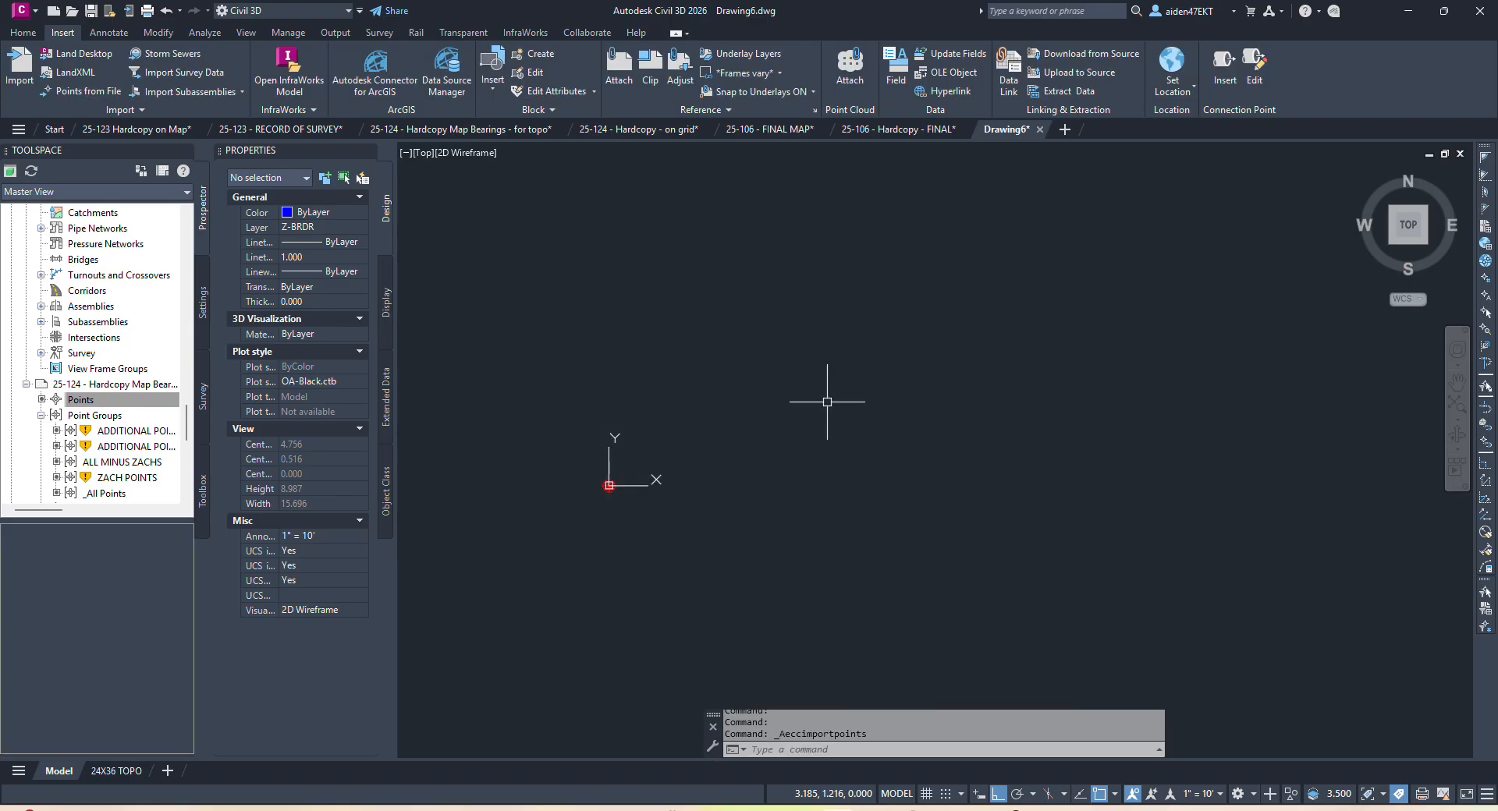
Examine the layout of all imported points, including CP #37 and the outlying control points.
middle_click(828, 405)
middle_click(828, 406)
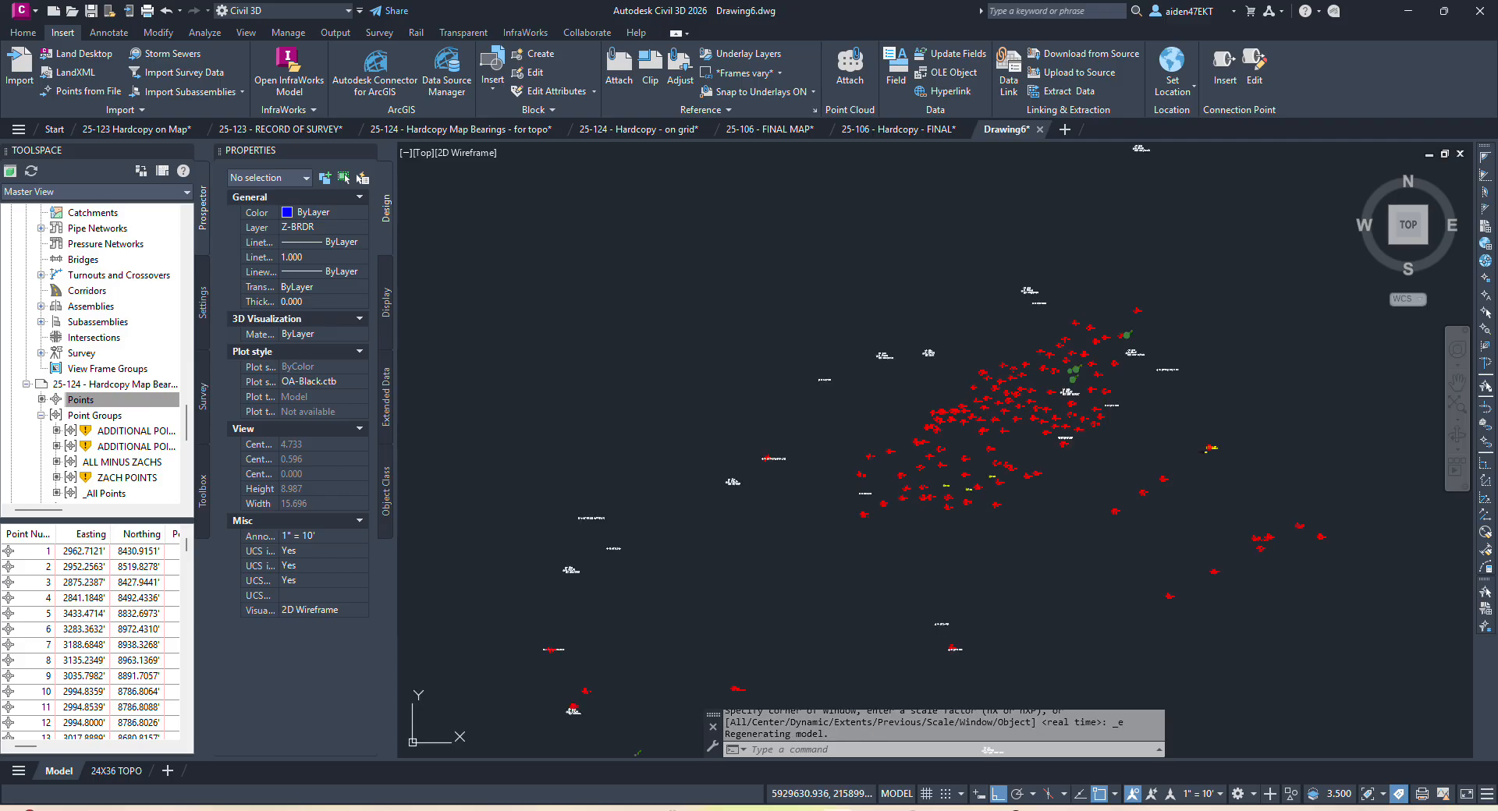
scroll(743, 537, up, 5)
scroll(745, 538, up, 4)
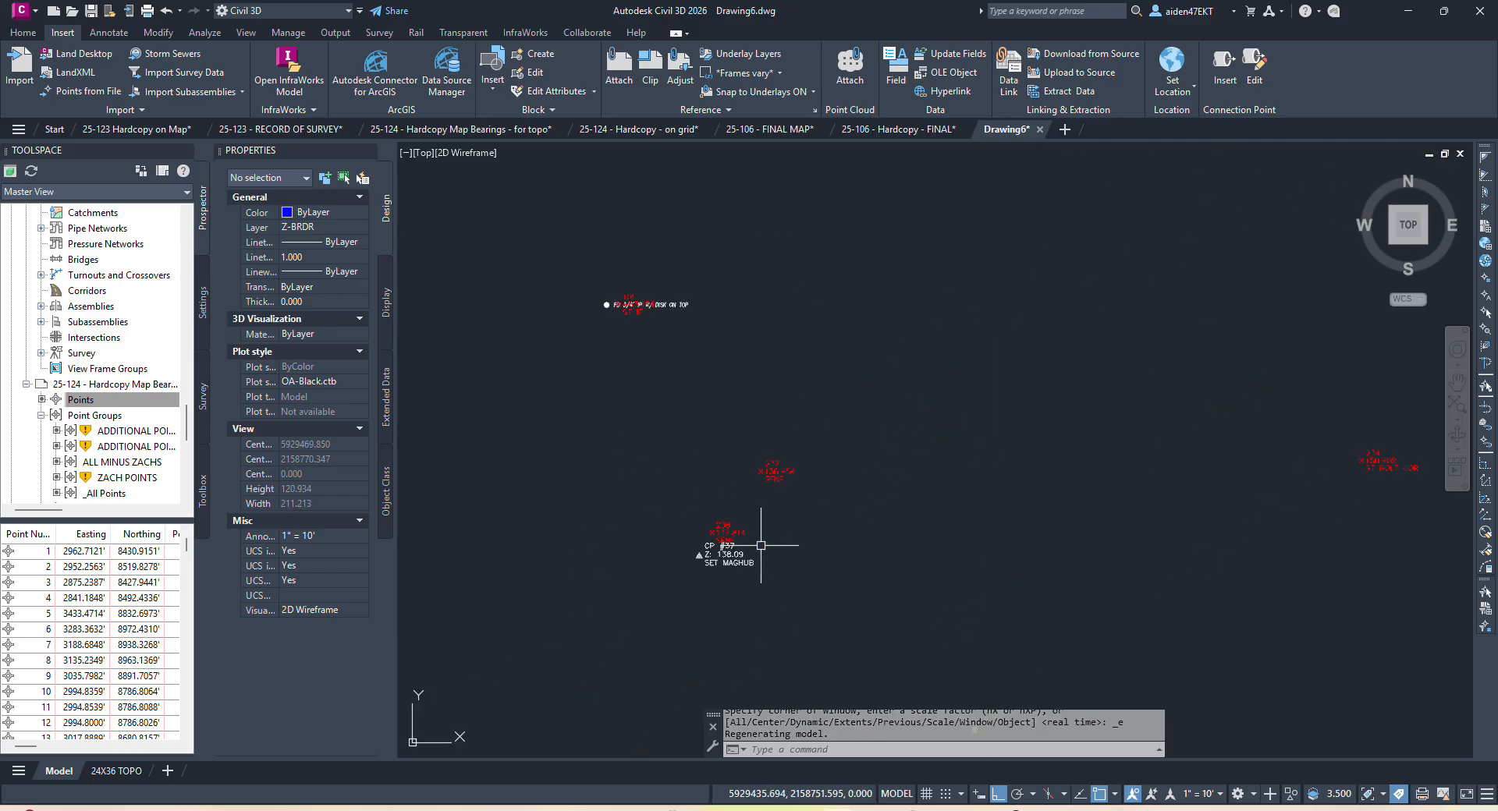
scroll(742, 546, up, 2)
scroll(742, 546, down, 5)
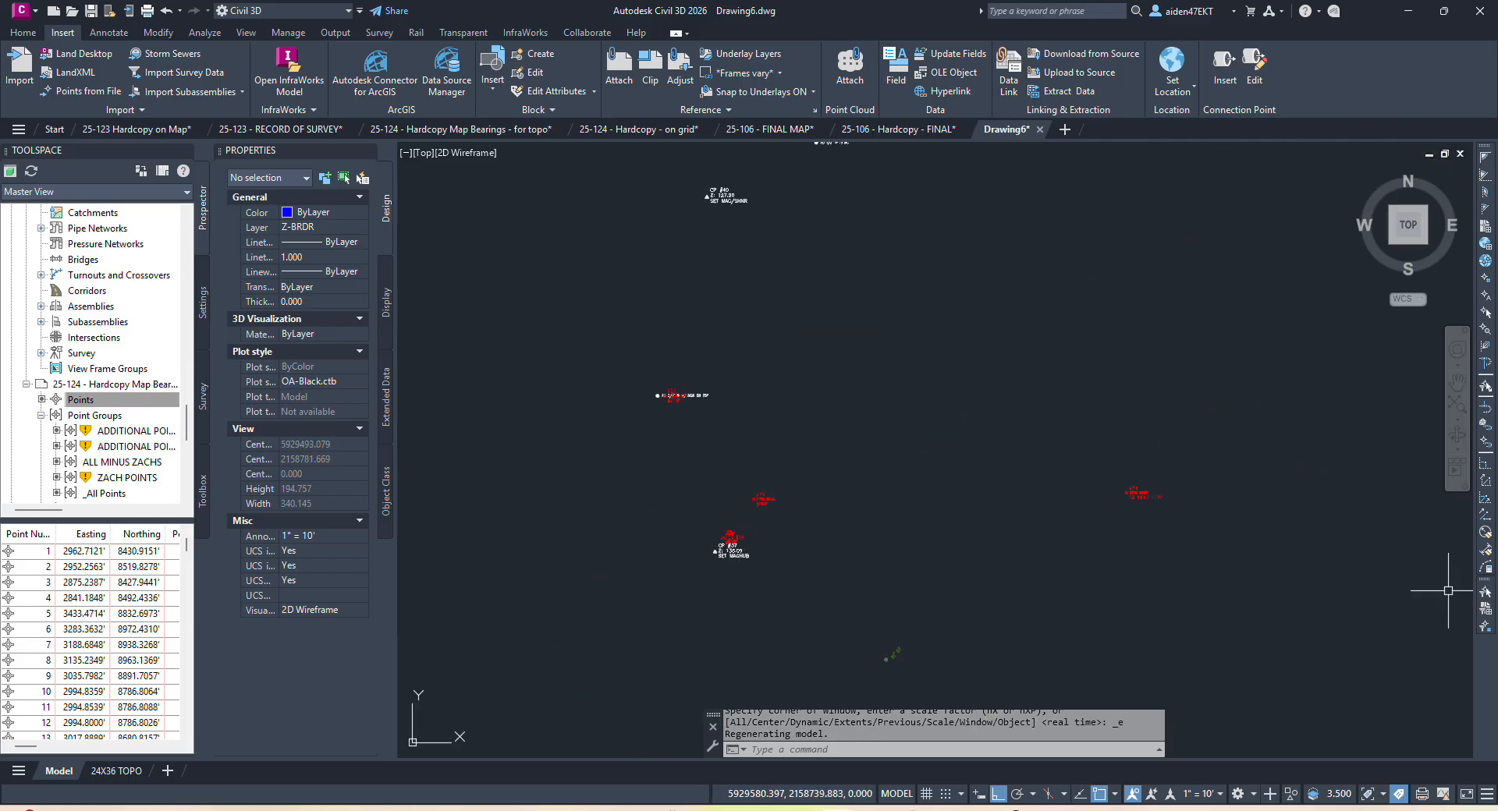
scroll(858, 593, down, 6)
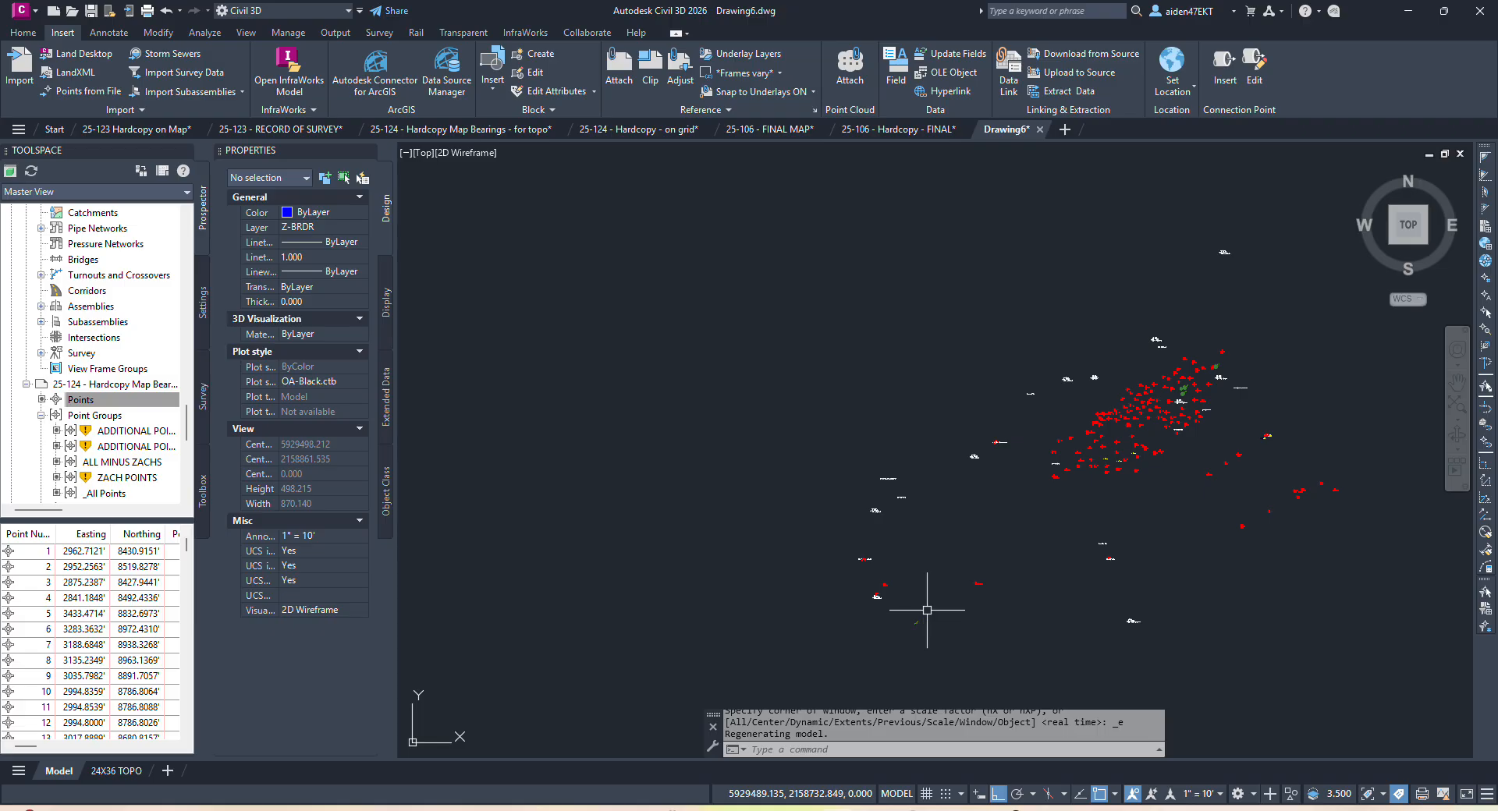
scroll(1150, 622, up, 6)
scroll(1146, 602, down, 6)
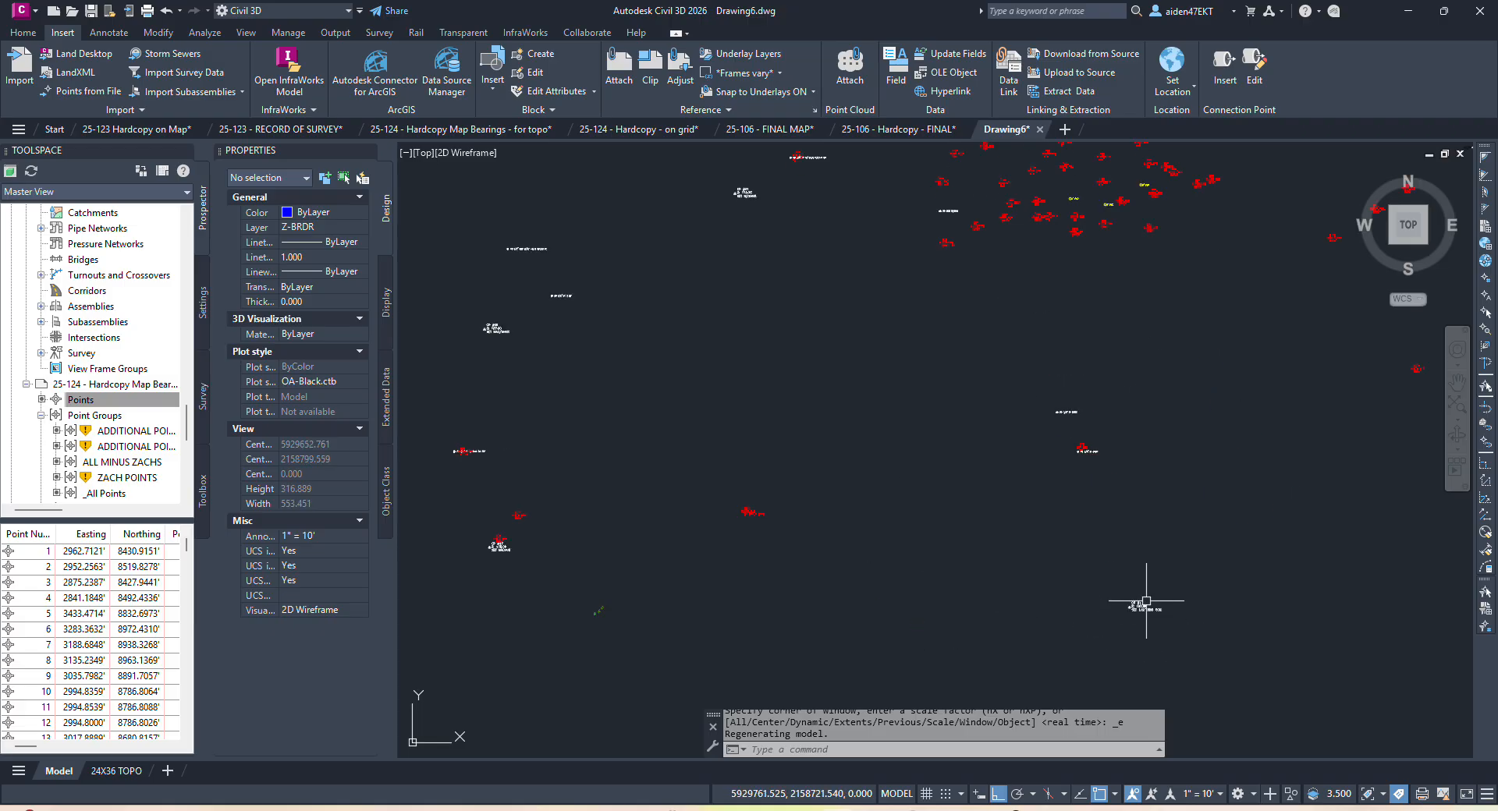
Draw a polyline with ortho off from the northernmost control point to the southeastern control point and on to the southwestern control point.
text(pl)
key(Return)
scroll(1147, 525, down, 4)
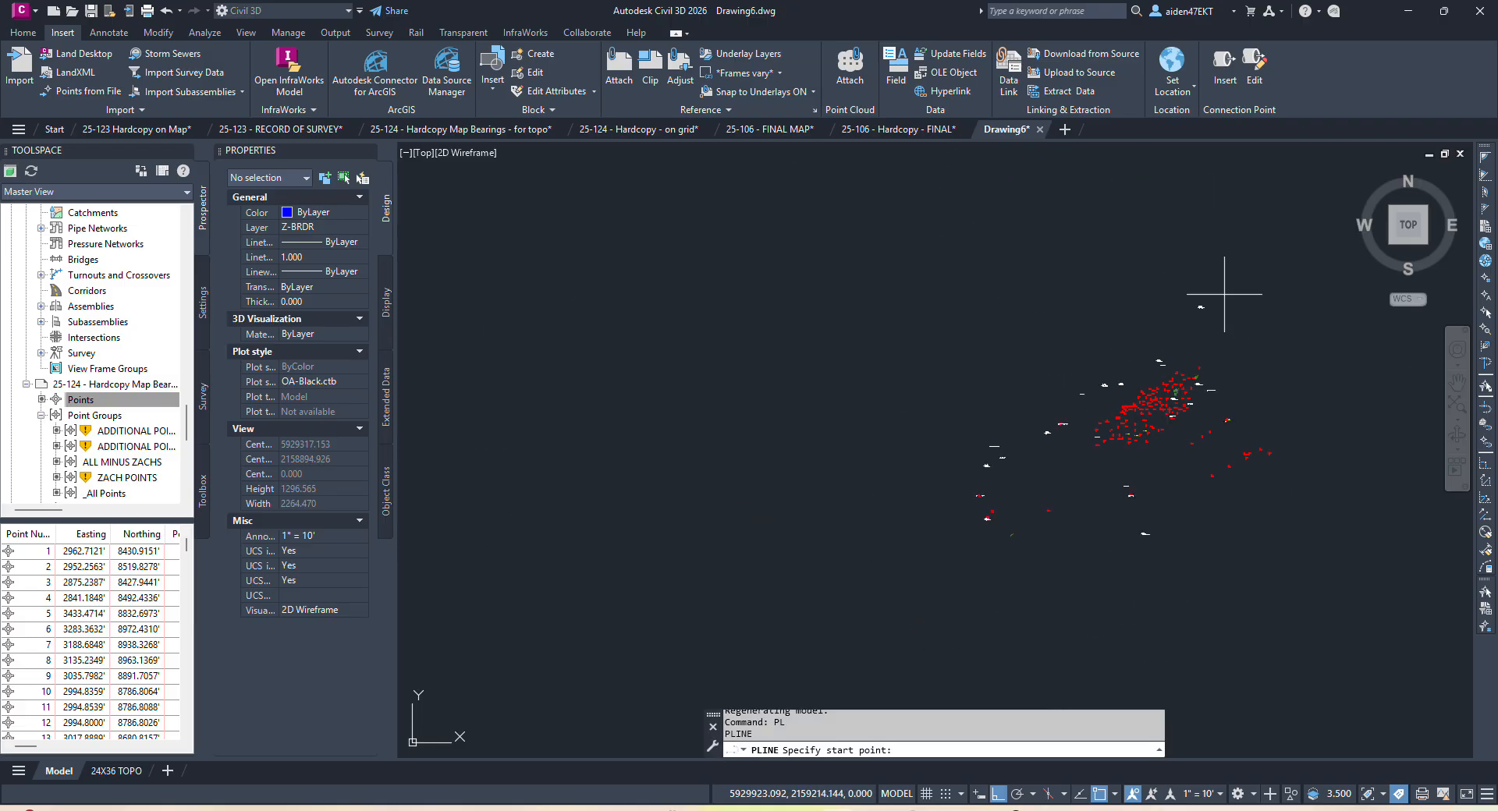
scroll(1241, 307, up, 4)
click(1142, 318)
middle_drag(983, 489, 1177, 299)
scroll(1178, 299, down, 4)
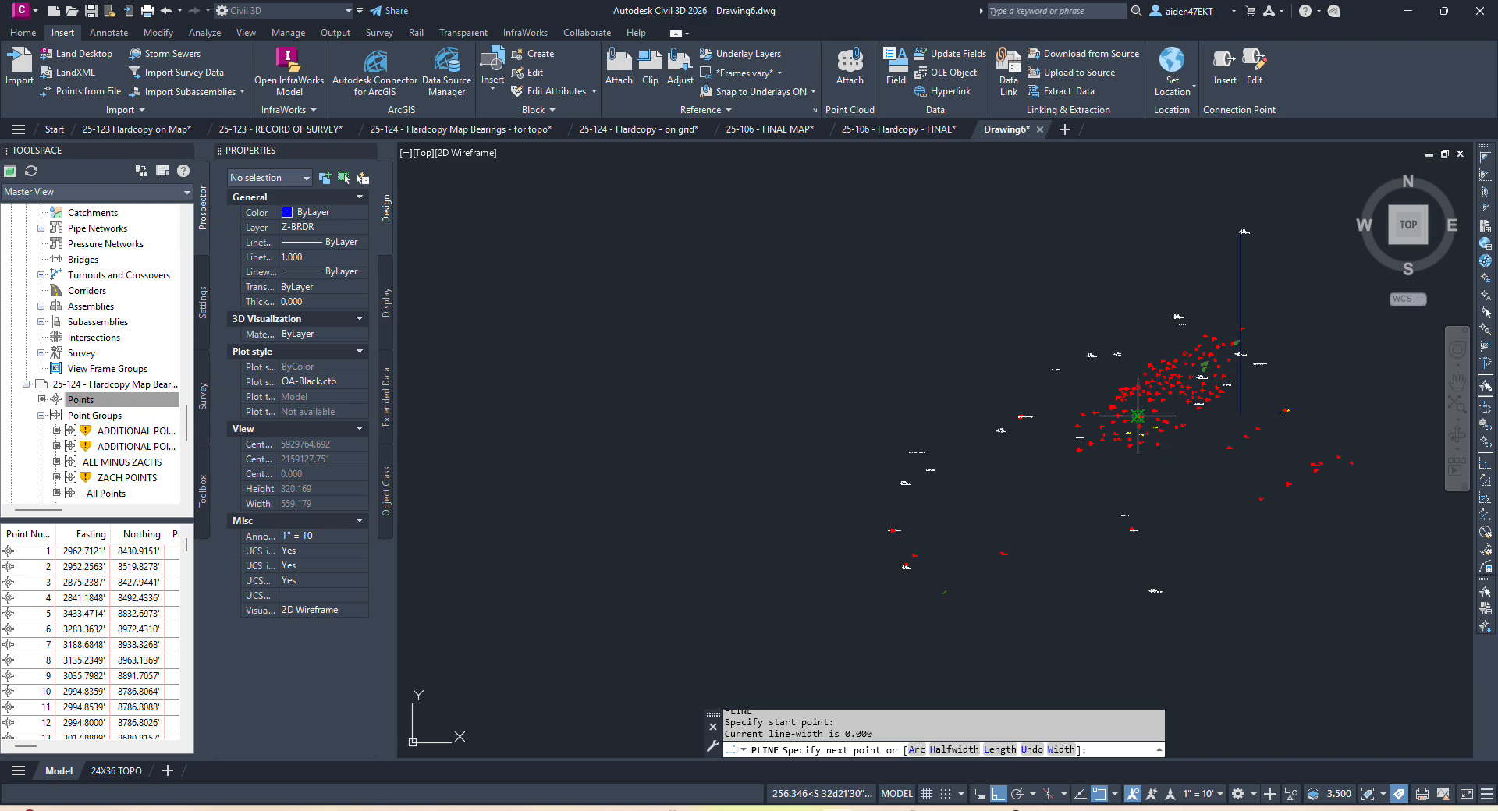
click(1002, 795)
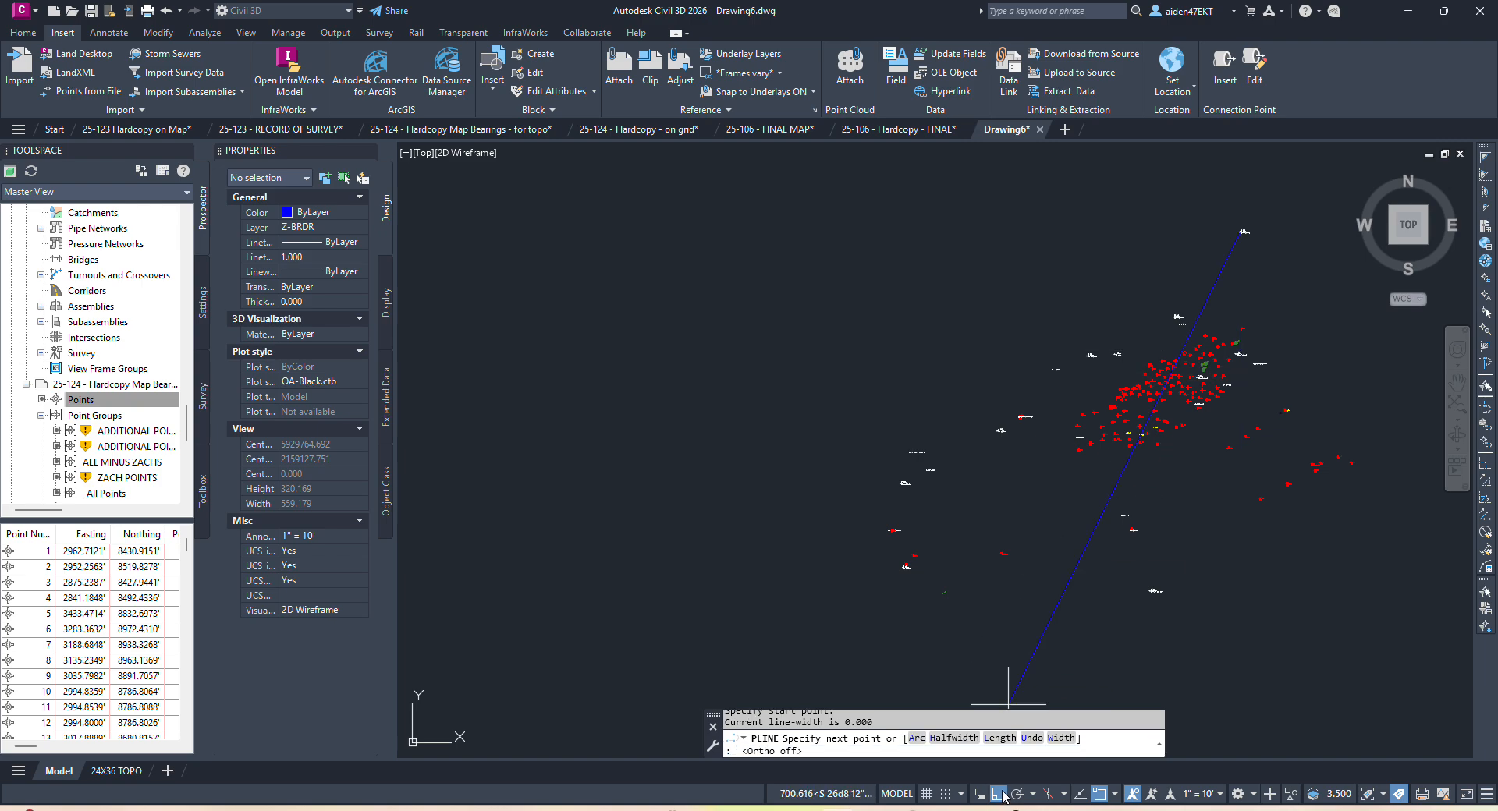
click(1143, 596)
scroll(904, 591, up, 6)
click(897, 502)
scroll(909, 411, up, 6)
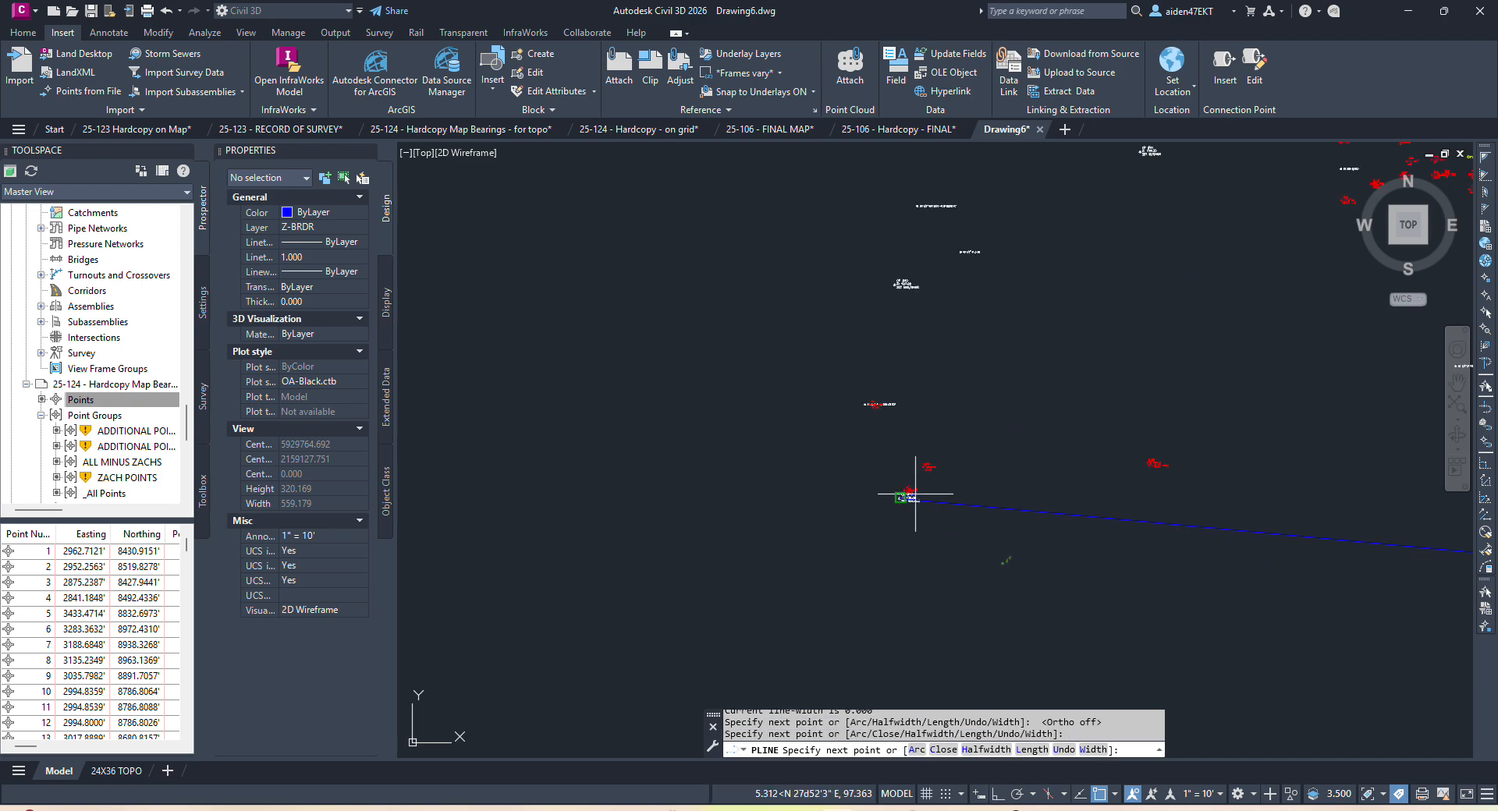
key(Escape)
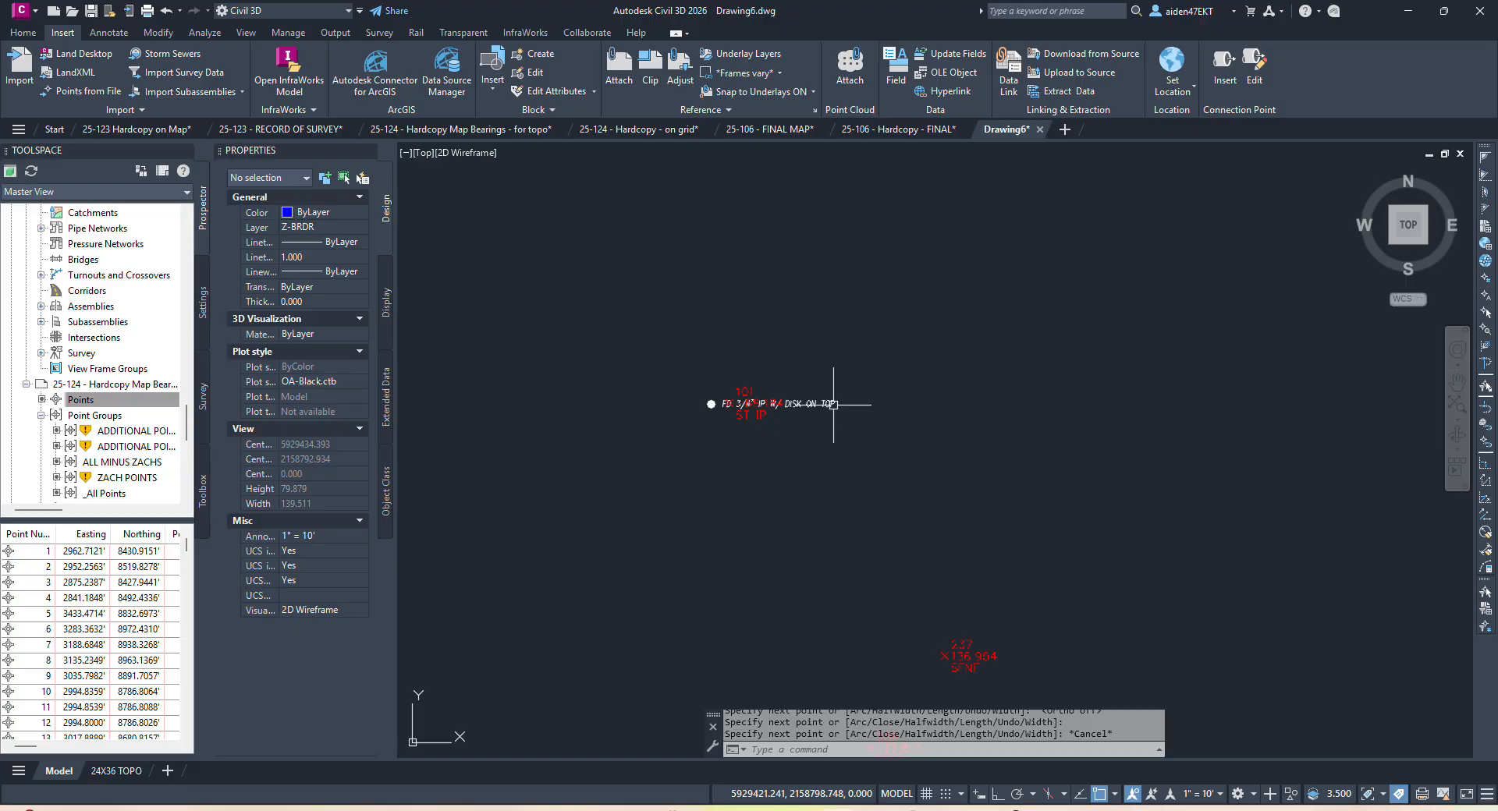
Erase control point CP #40 and the FD 1/2" RBR found point north of it.
scroll(826, 403, down, 4)
scroll(819, 404, up, 6)
click(801, 378)
scroll(801, 378, down, 5)
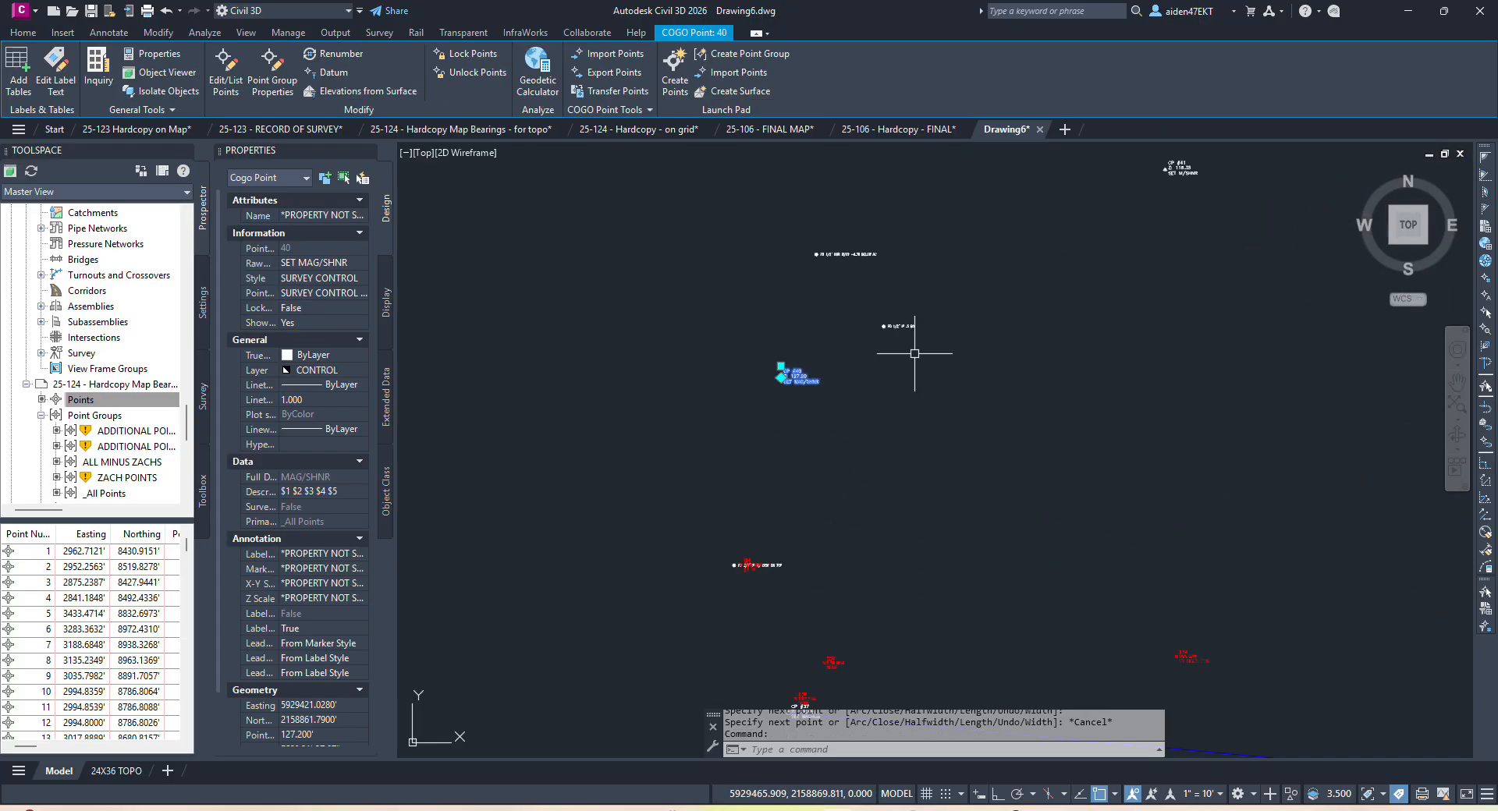
scroll(835, 324, up, 5)
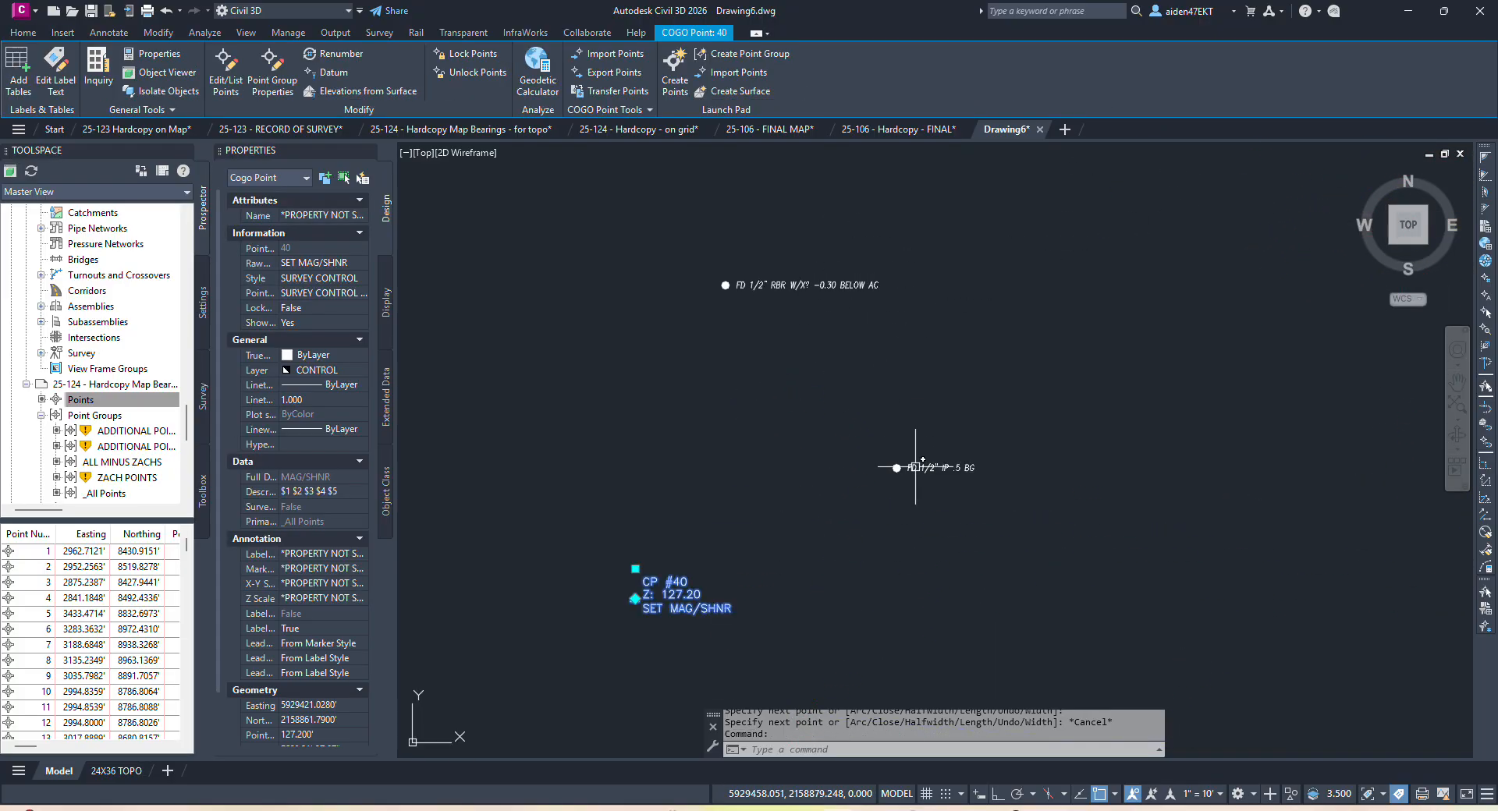
click(907, 326)
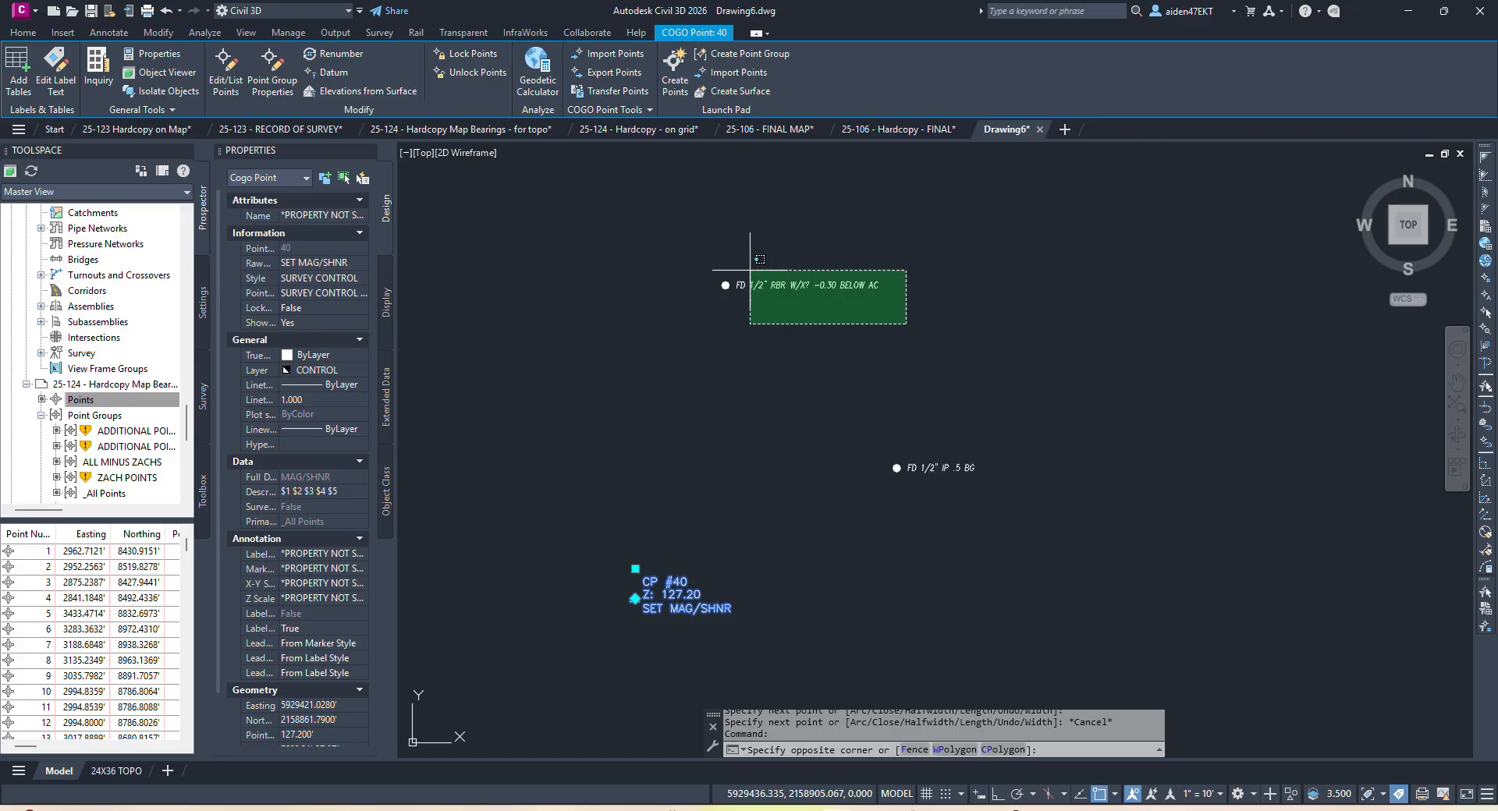
click(812, 321)
key(Delete)
click(898, 305)
click(812, 269)
key(Delete)
Erase control point CP #41 and point 114 overlapping the FD 3/4" IP W/ BLUE FLAG monument.
scroll(890, 280, down, 5)
middle_drag(962, 264, 705, 427)
scroll(762, 424, up, 3)
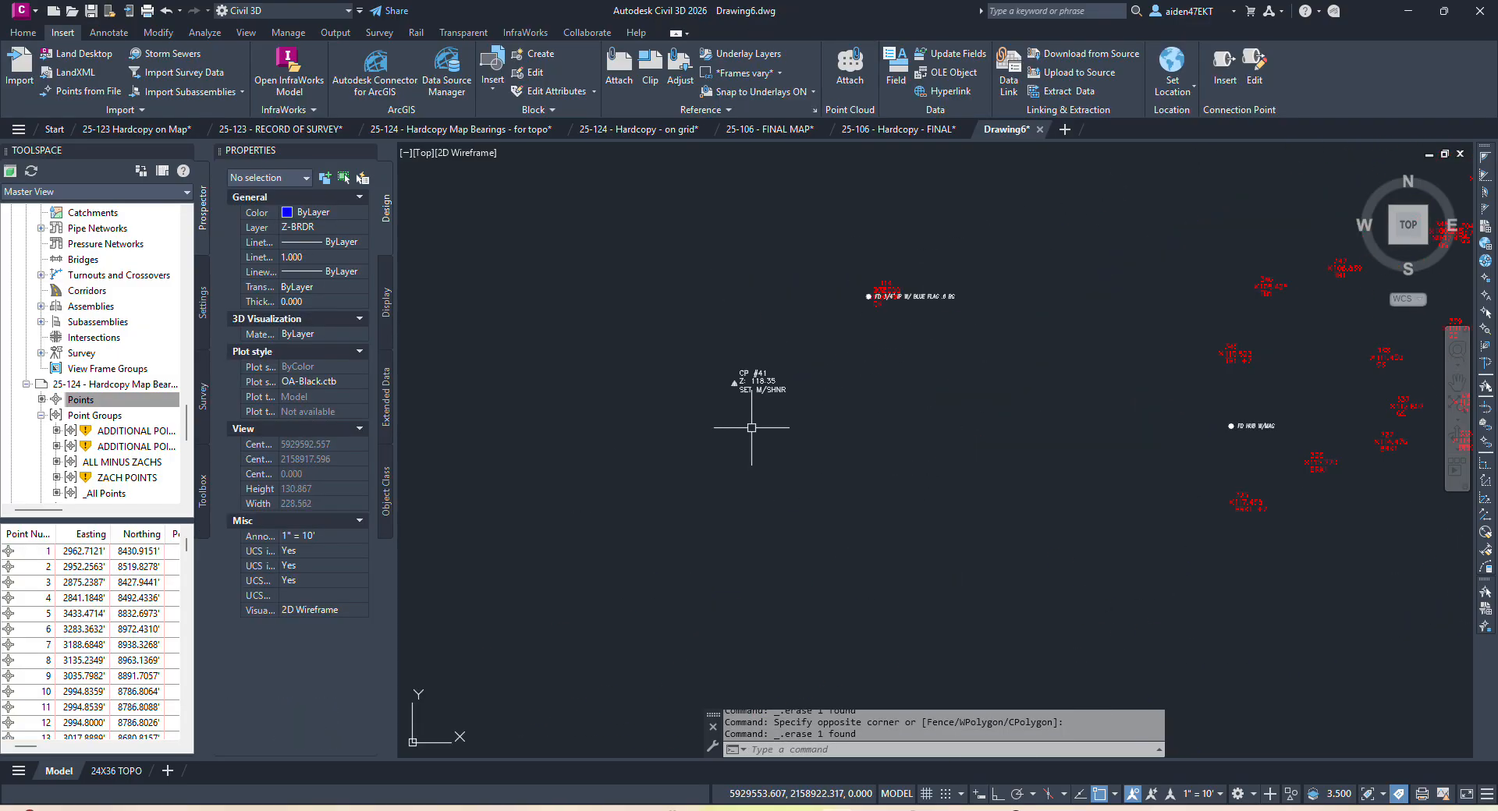
click(765, 384)
key(Escape)
scroll(852, 330, up, 8)
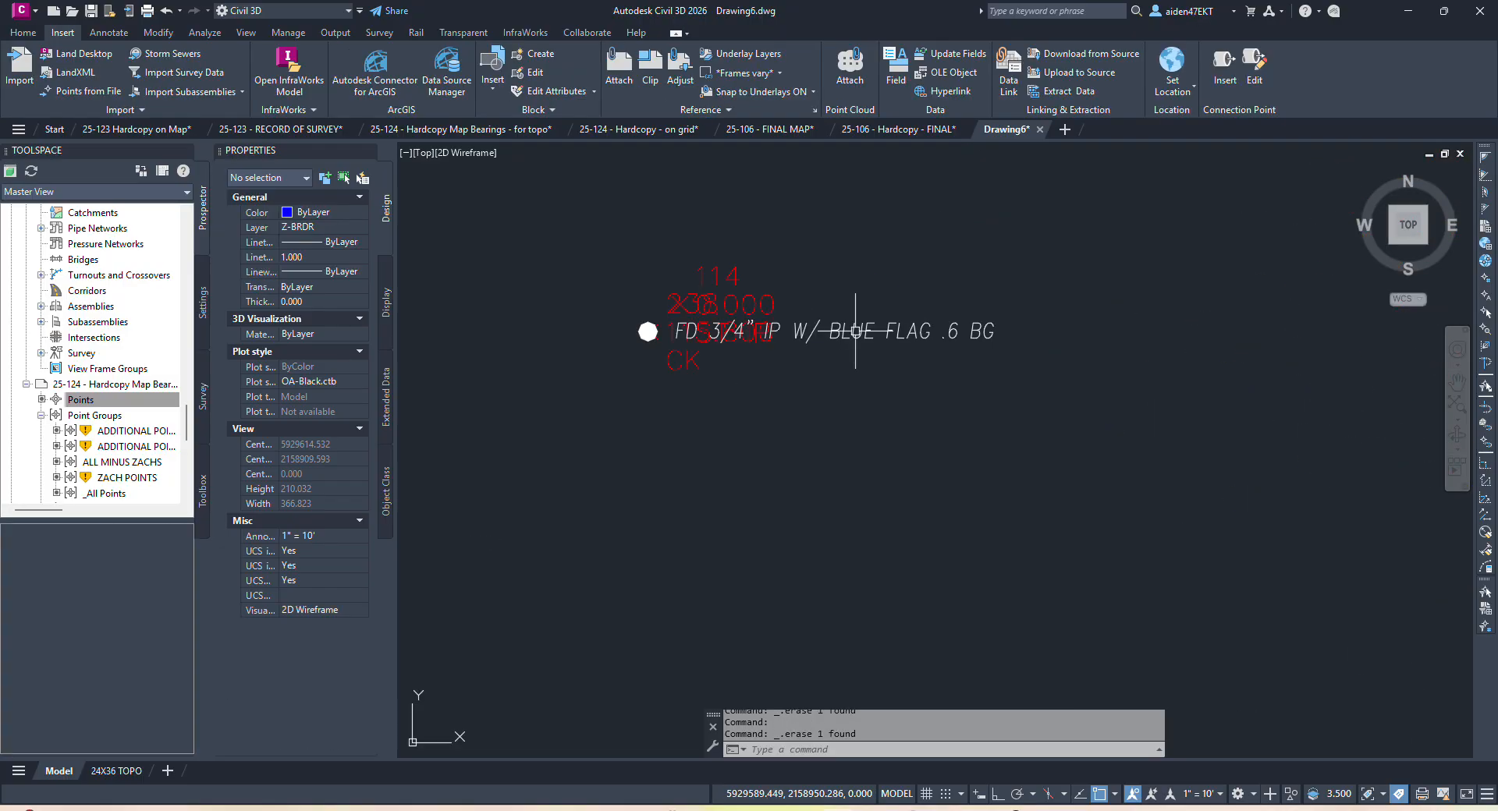
click(792, 288)
click(706, 274)
key(Delete)
click(699, 275)
click(689, 283)
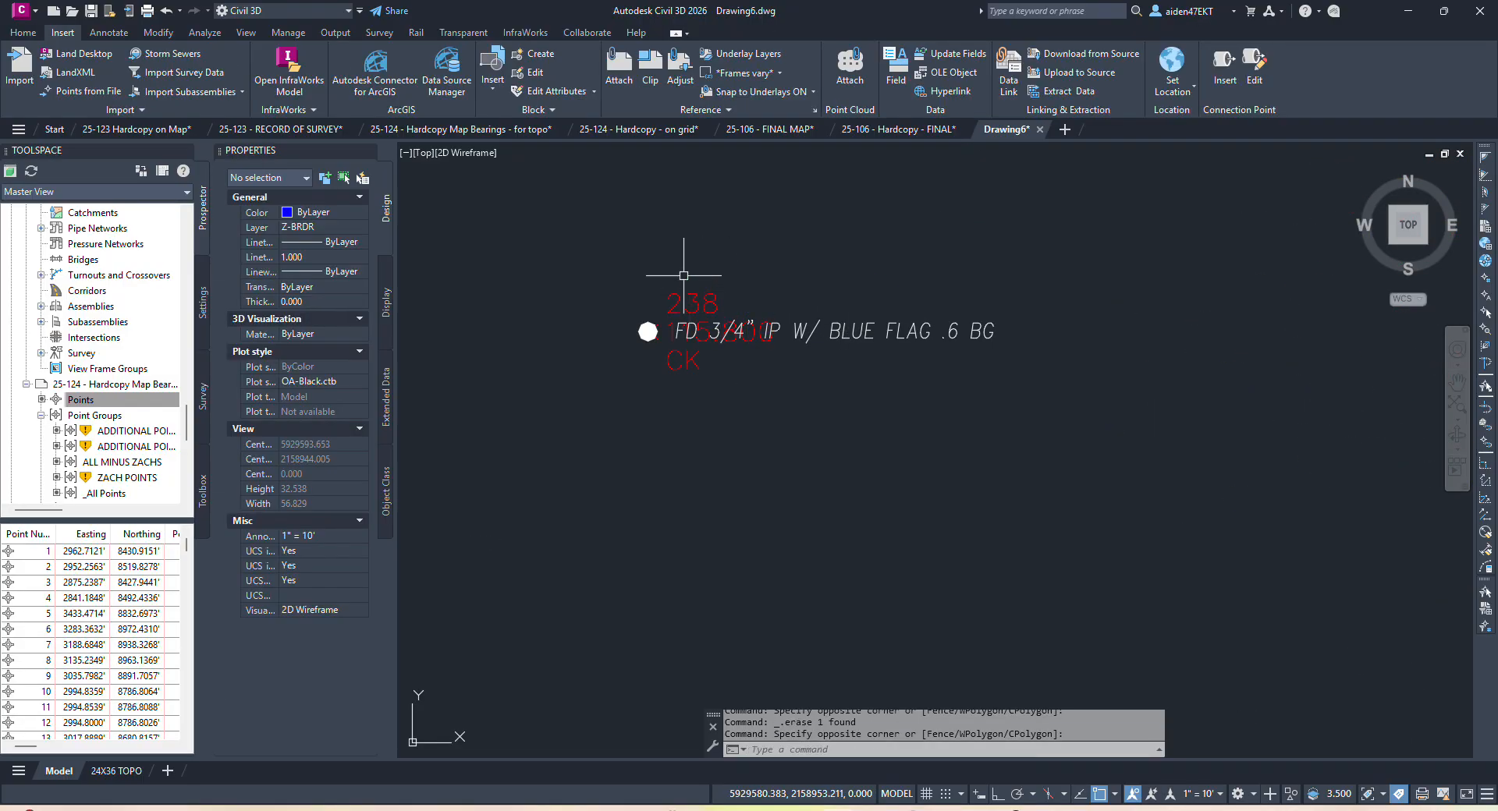
click(864, 273)
click(815, 273)
Erase the FD 1-1/4" RBR found point and control point CP #44.
scroll(813, 273, down, 10)
scroll(754, 393, up, 4)
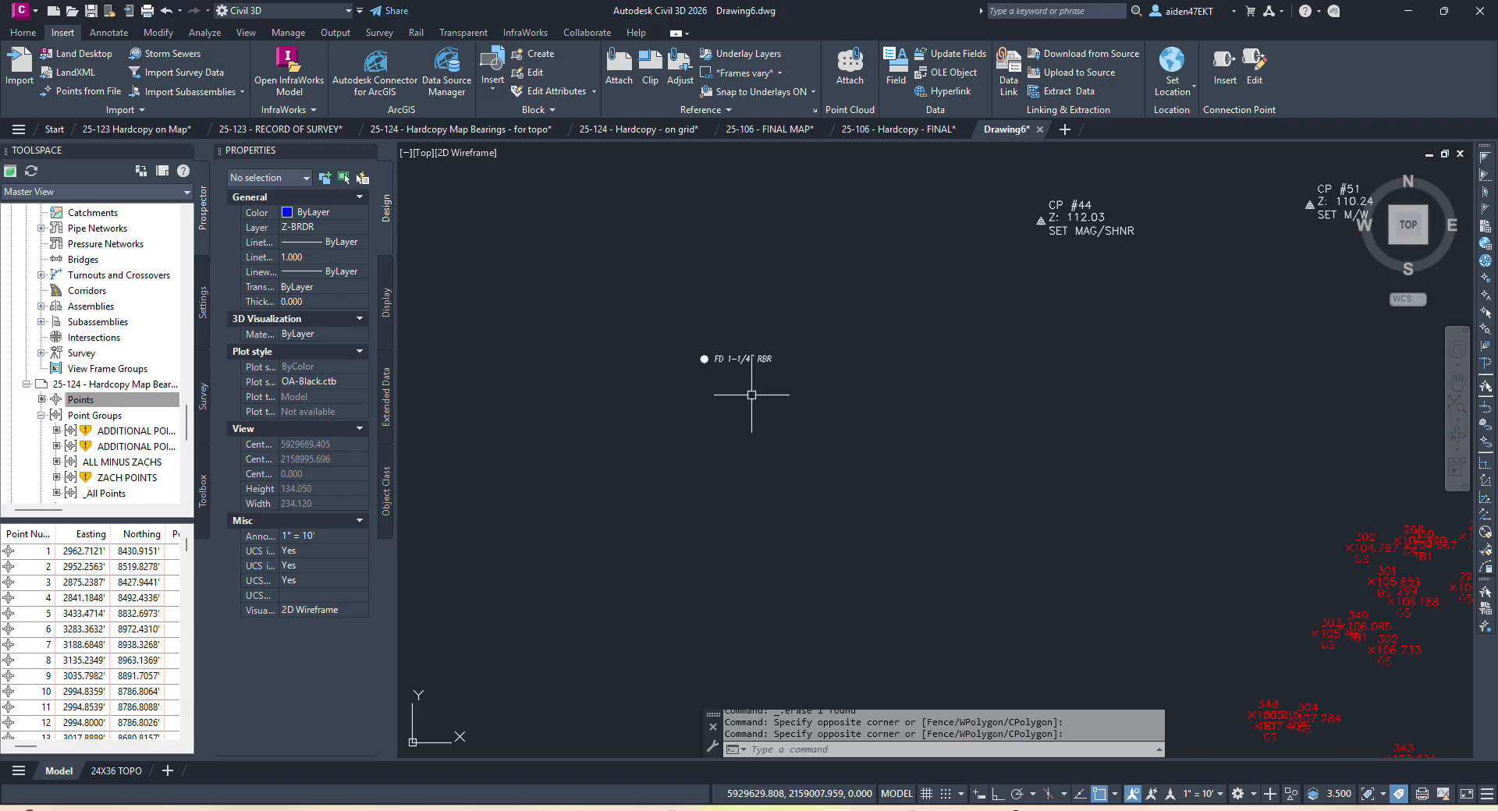
click(762, 358)
key(Delete)
middle_drag(966, 326, 525, 507)
scroll(525, 508, down, 2)
click(614, 453)
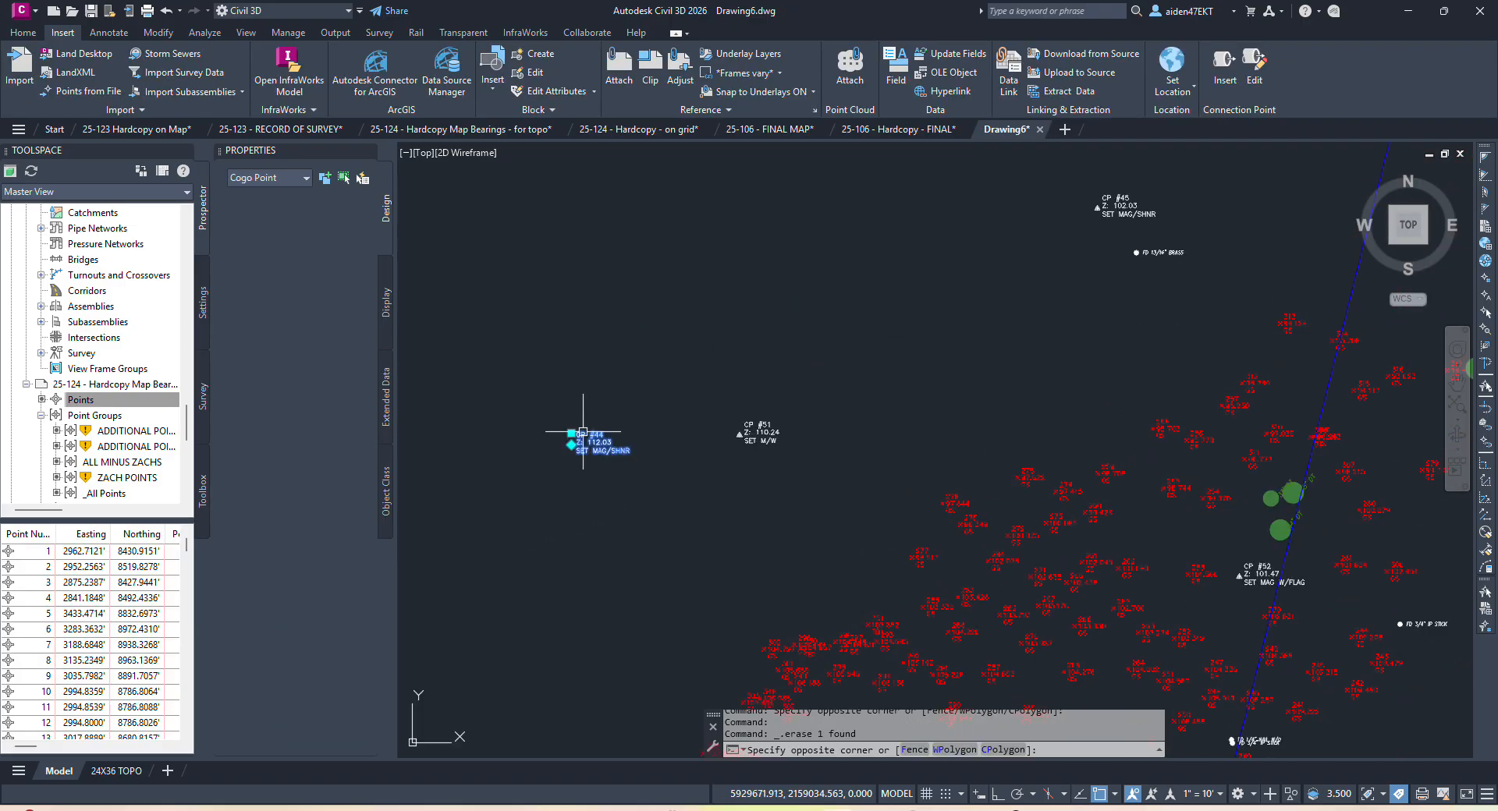
click(582, 438)
key(Delete)
Erase control point CP #45 and the neighbouring FD 13/16" BRASS found point.
middle_drag(1073, 261, 929, 408)
scroll(977, 365, up, 2)
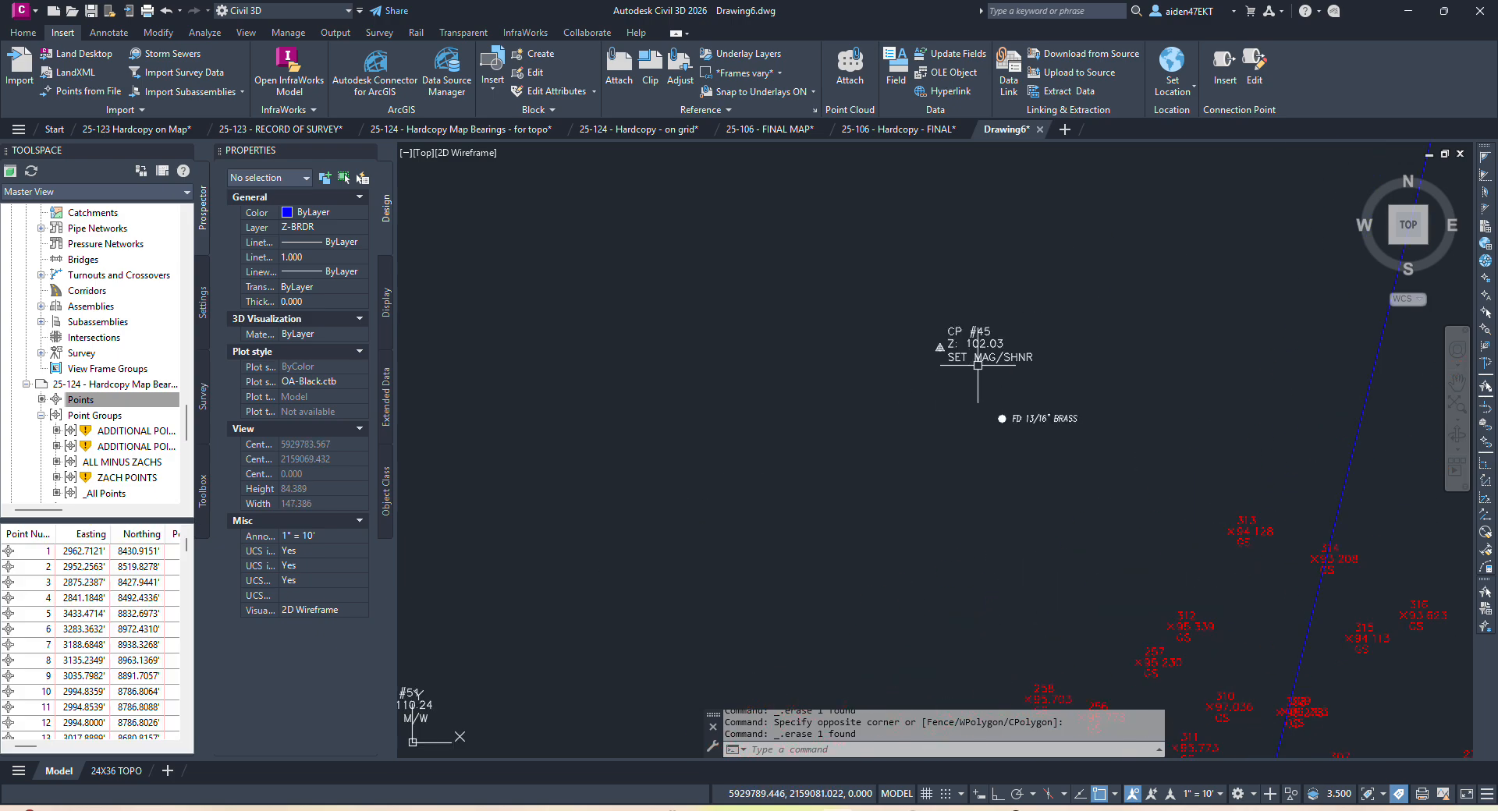
scroll(977, 365, down, 2)
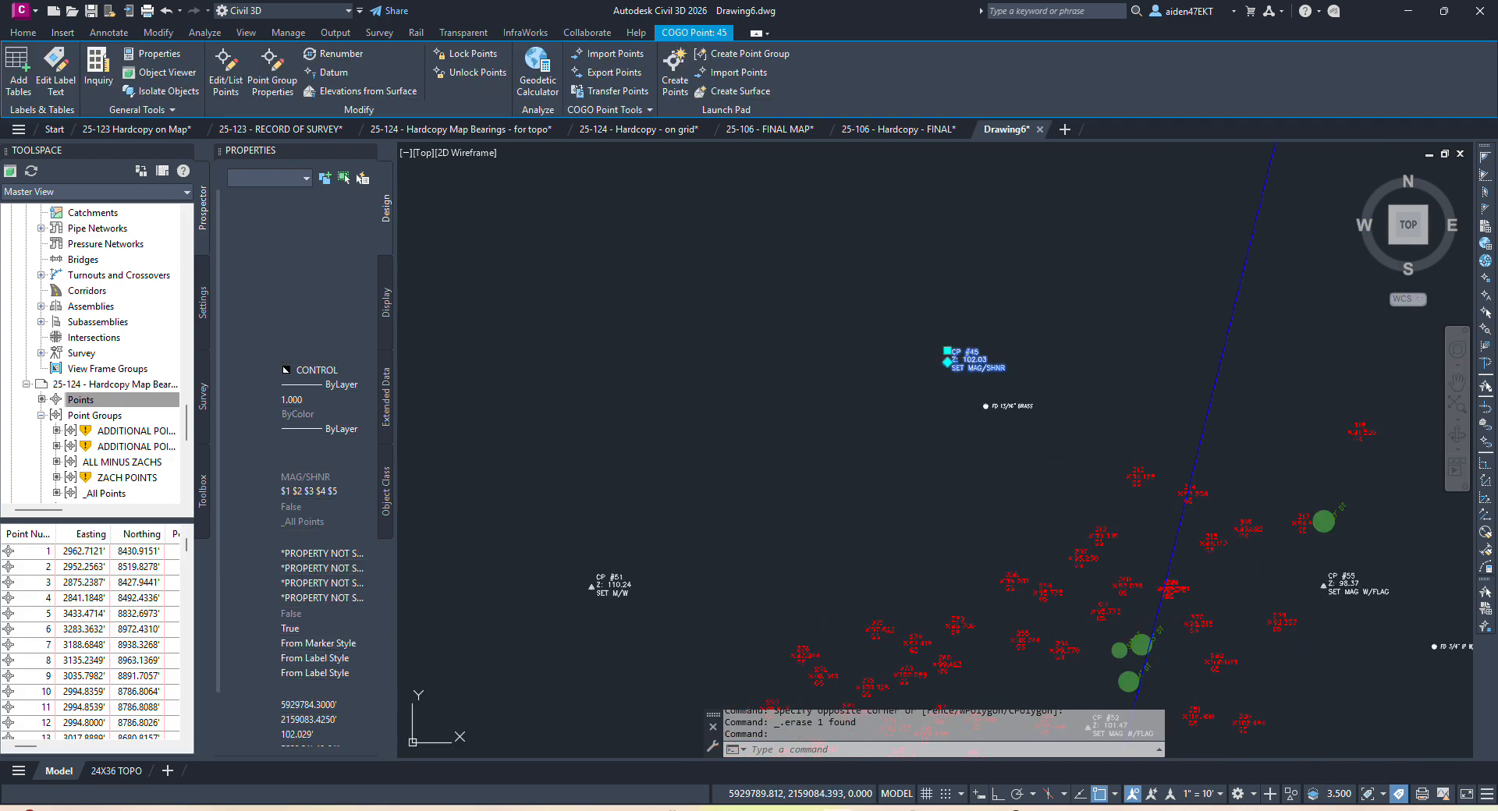
scroll(1020, 399, up, 4)
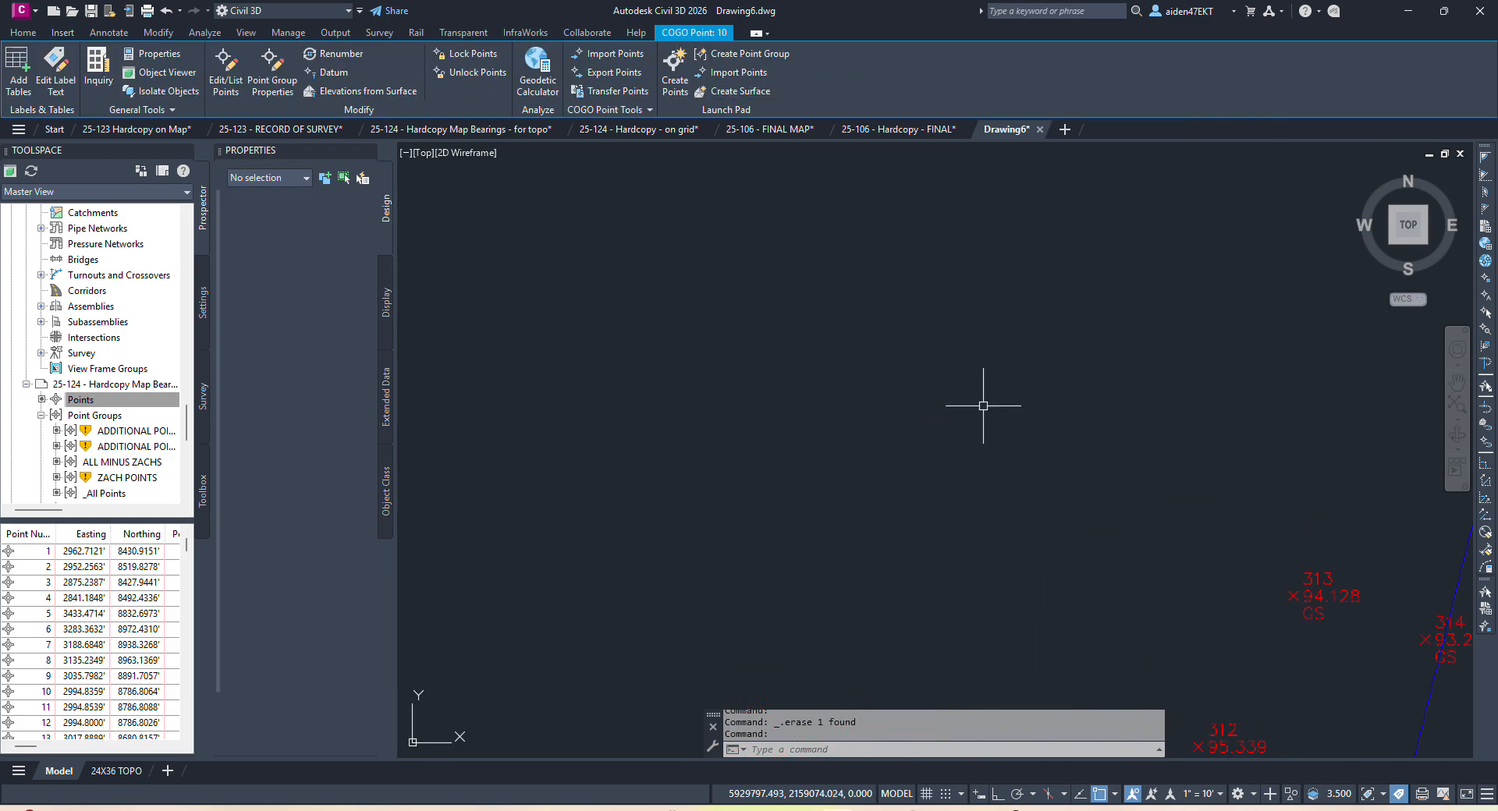
Erase the FD 1/4" NAIL W/O point overlapping the FD 3/4" IP STICK point near point 249.
scroll(1043, 414, down, 5)
scroll(1030, 381, up, 6)
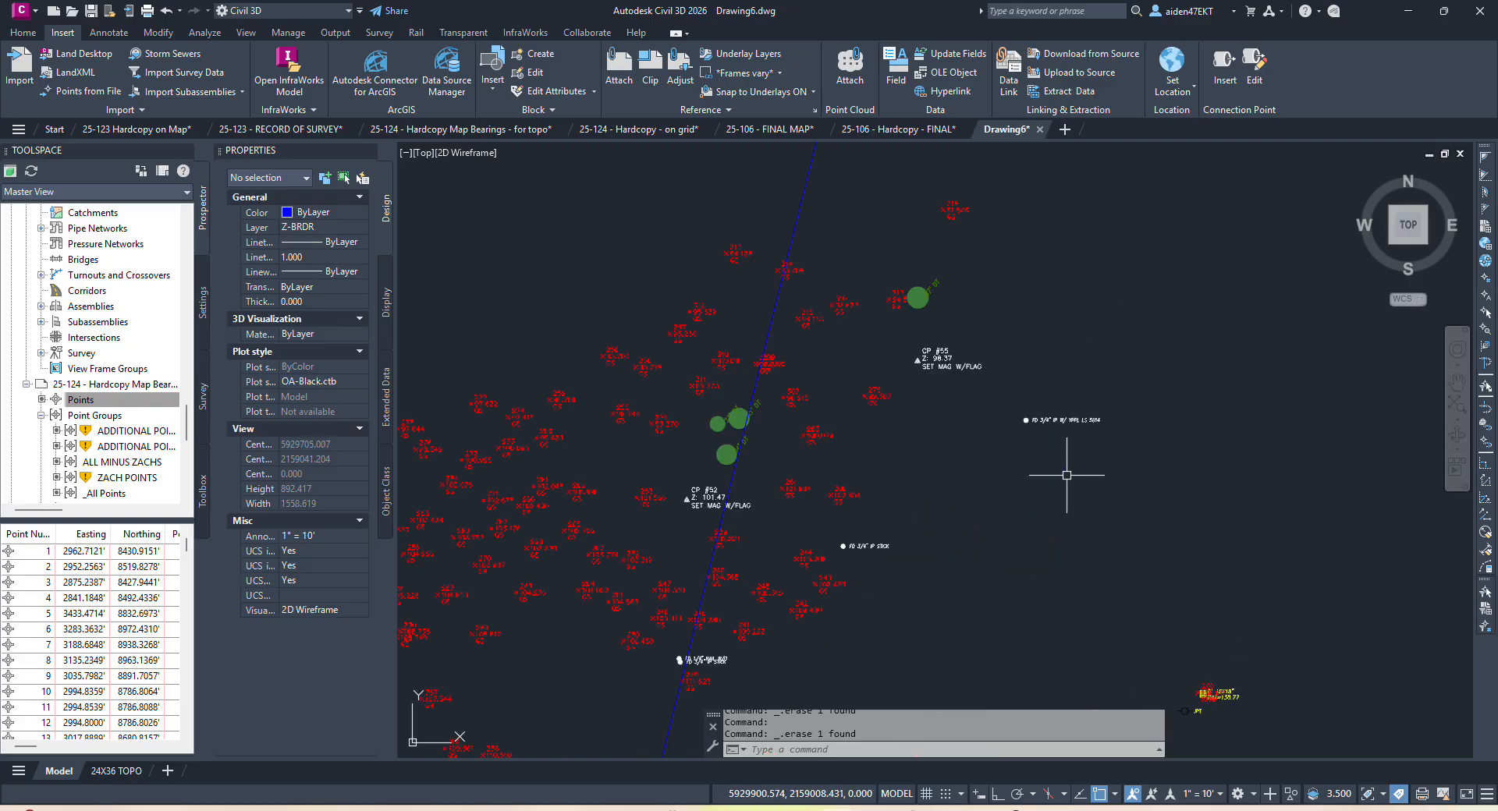
scroll(1040, 421, up, 4)
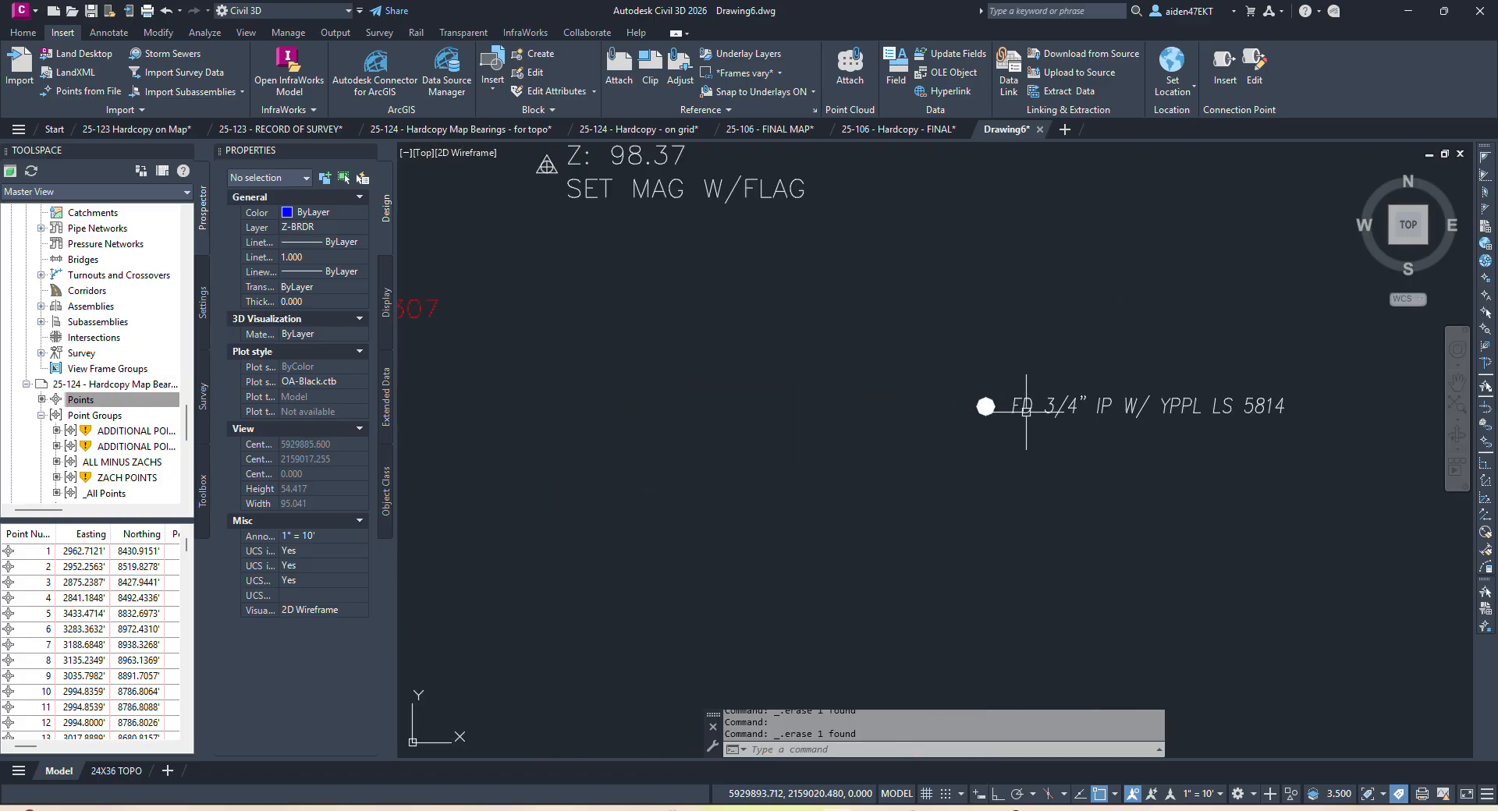
scroll(946, 432, down, 2)
scroll(860, 530, up, 2)
scroll(861, 530, down, 4)
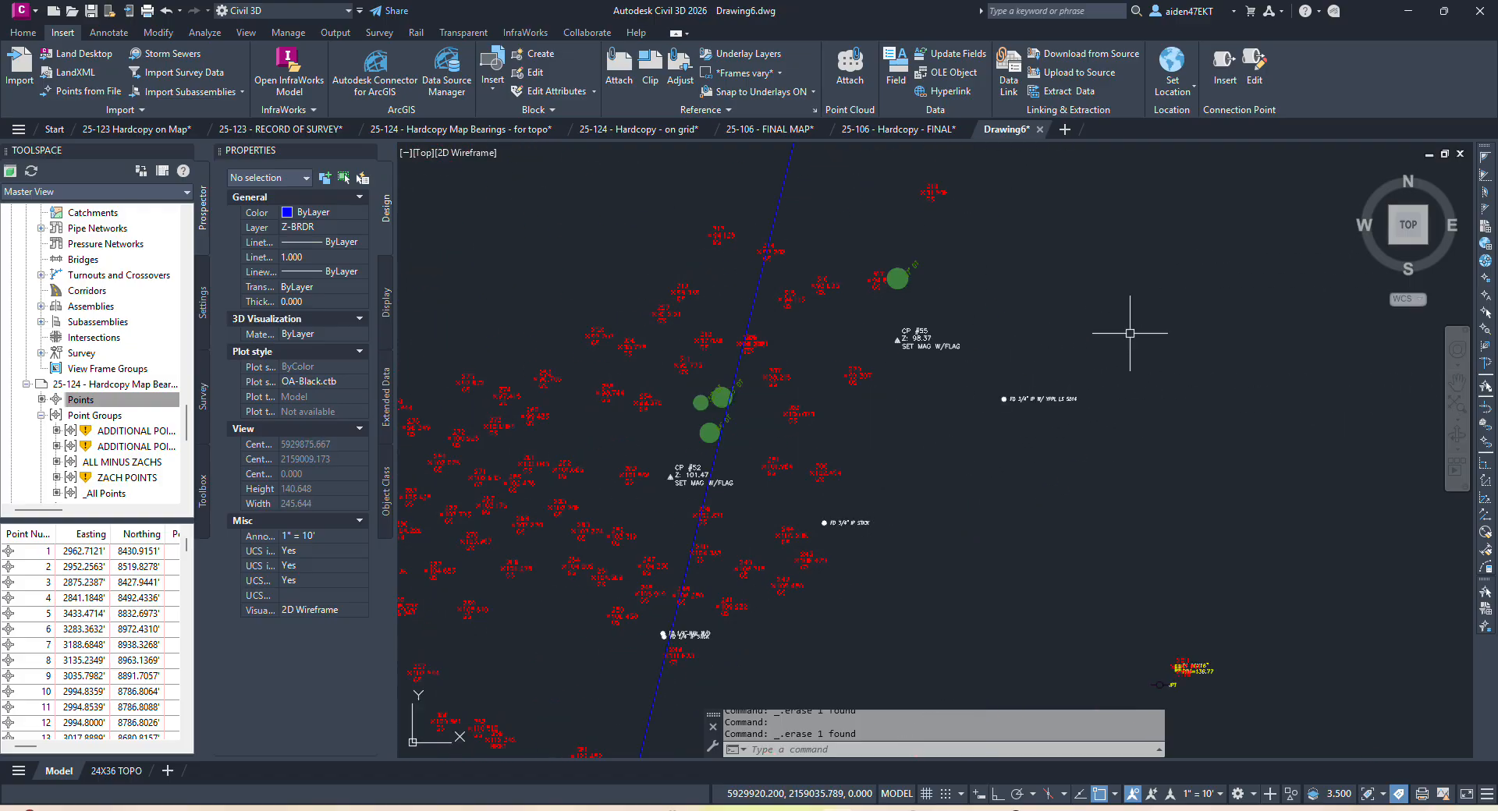
scroll(896, 487, up, 4)
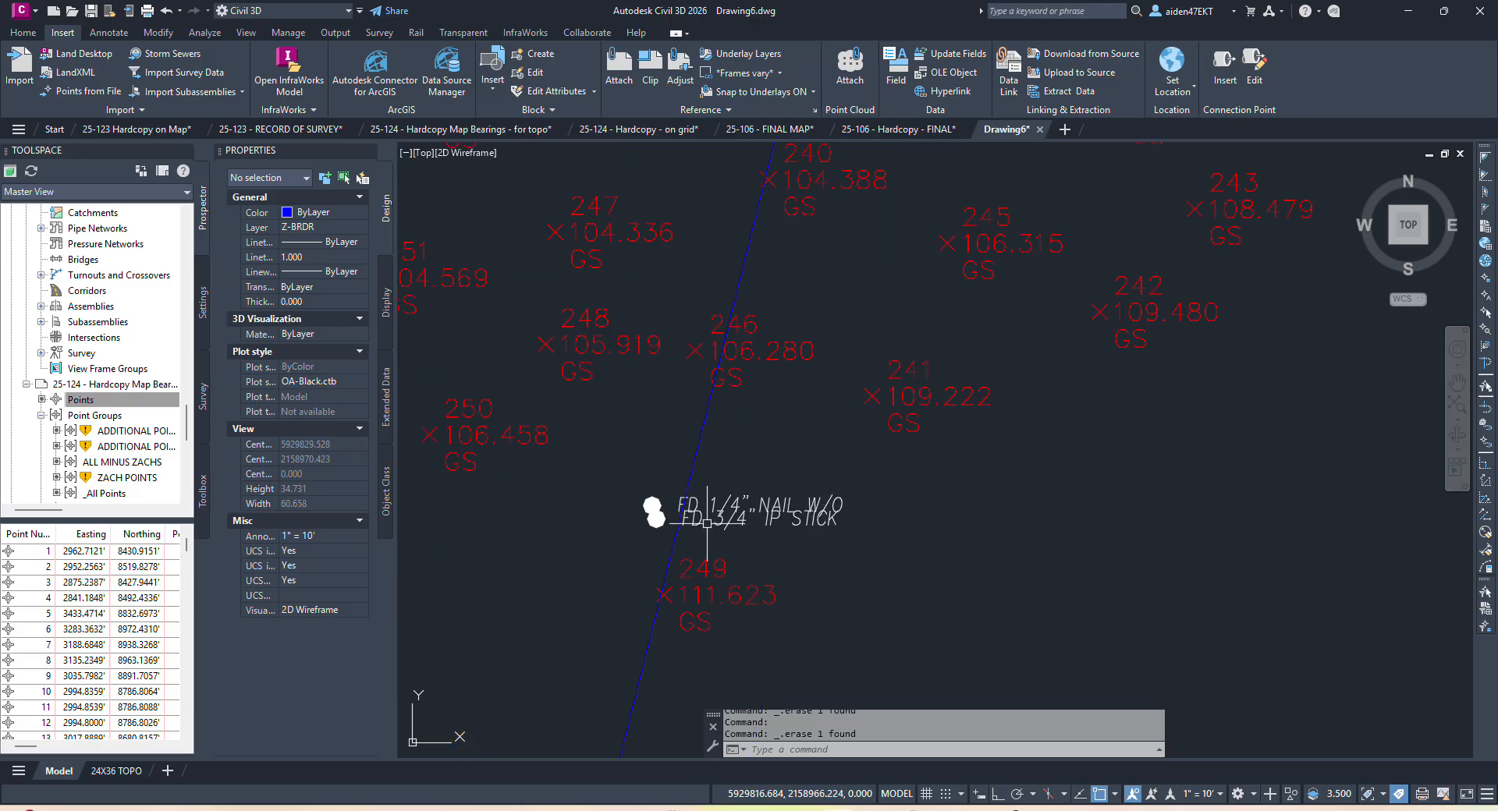
scroll(767, 508, down, 2)
click(740, 503)
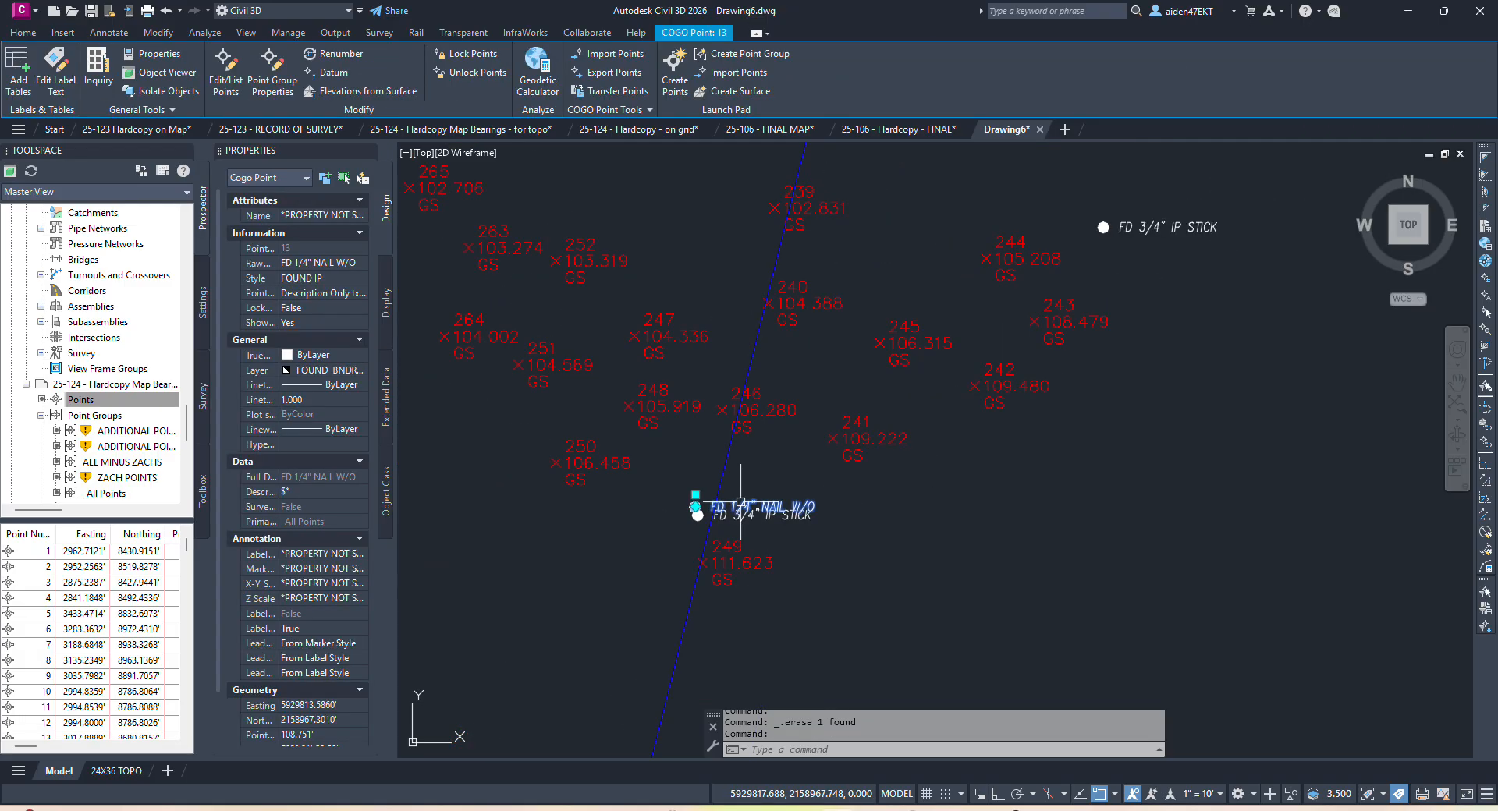
key(Delete)
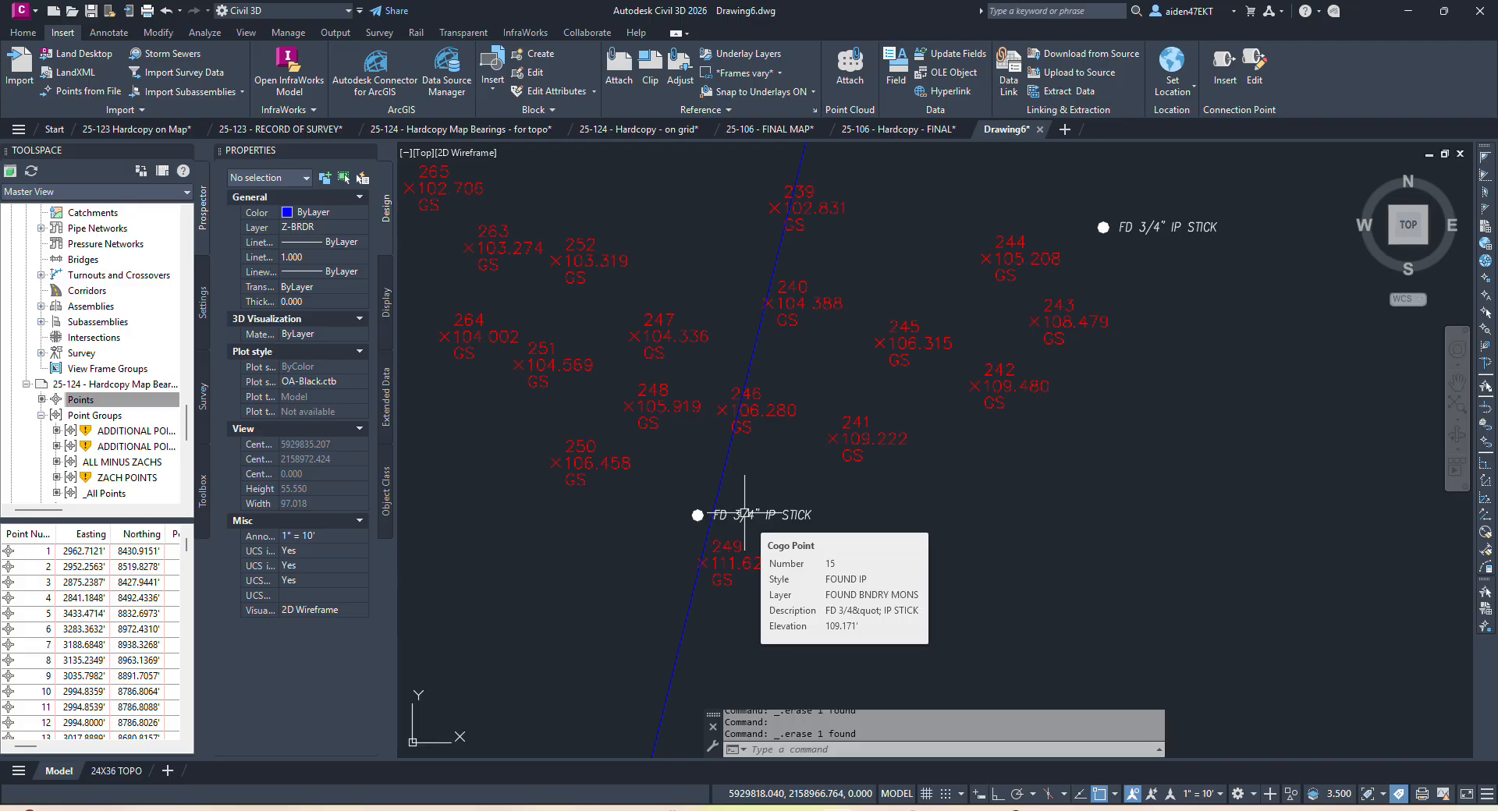
Check the properties of the two FD 3/4" IP STICK points and of control point CP #55.
click(744, 514)
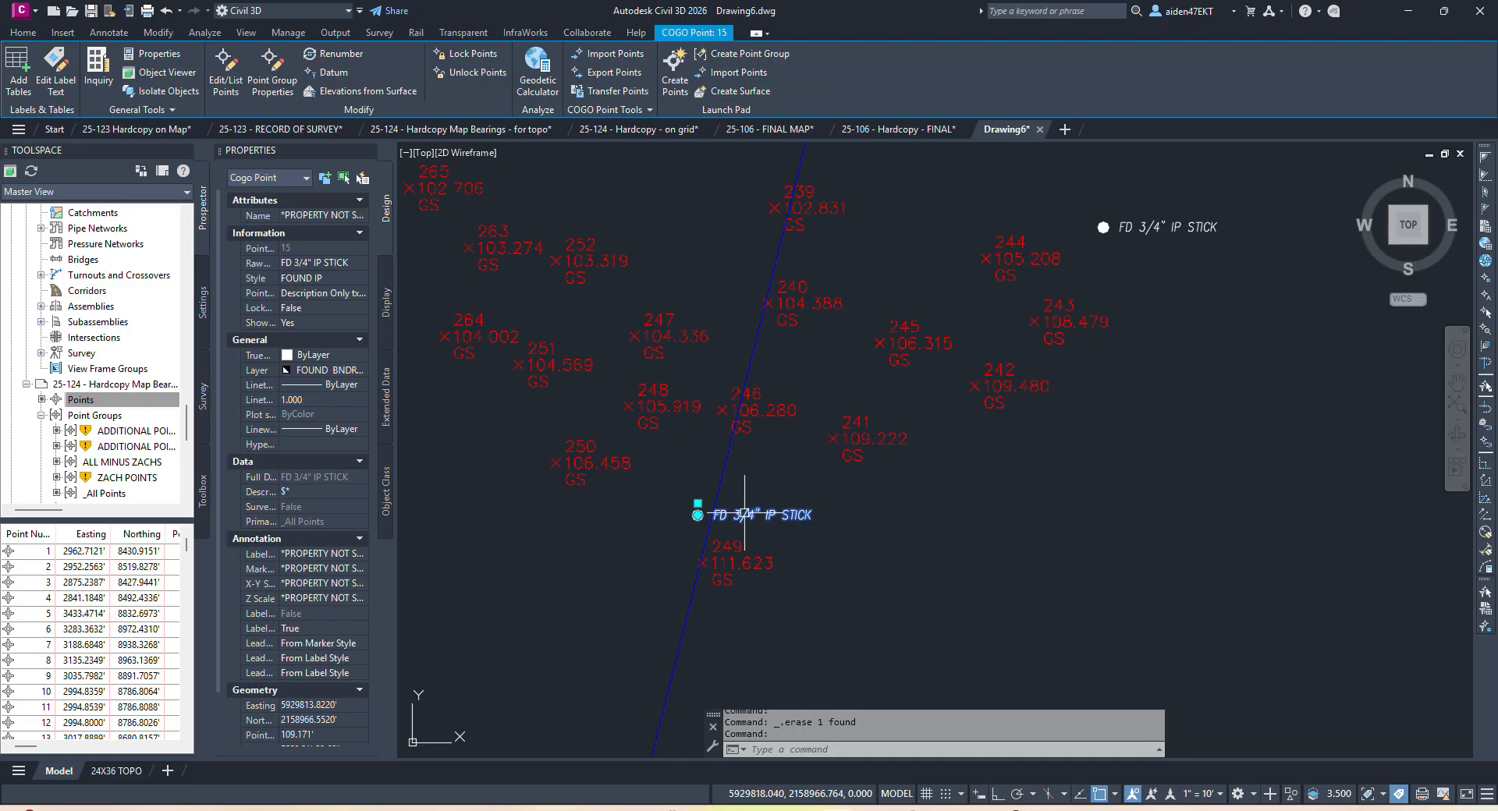
key(Escape)
click(1103, 227)
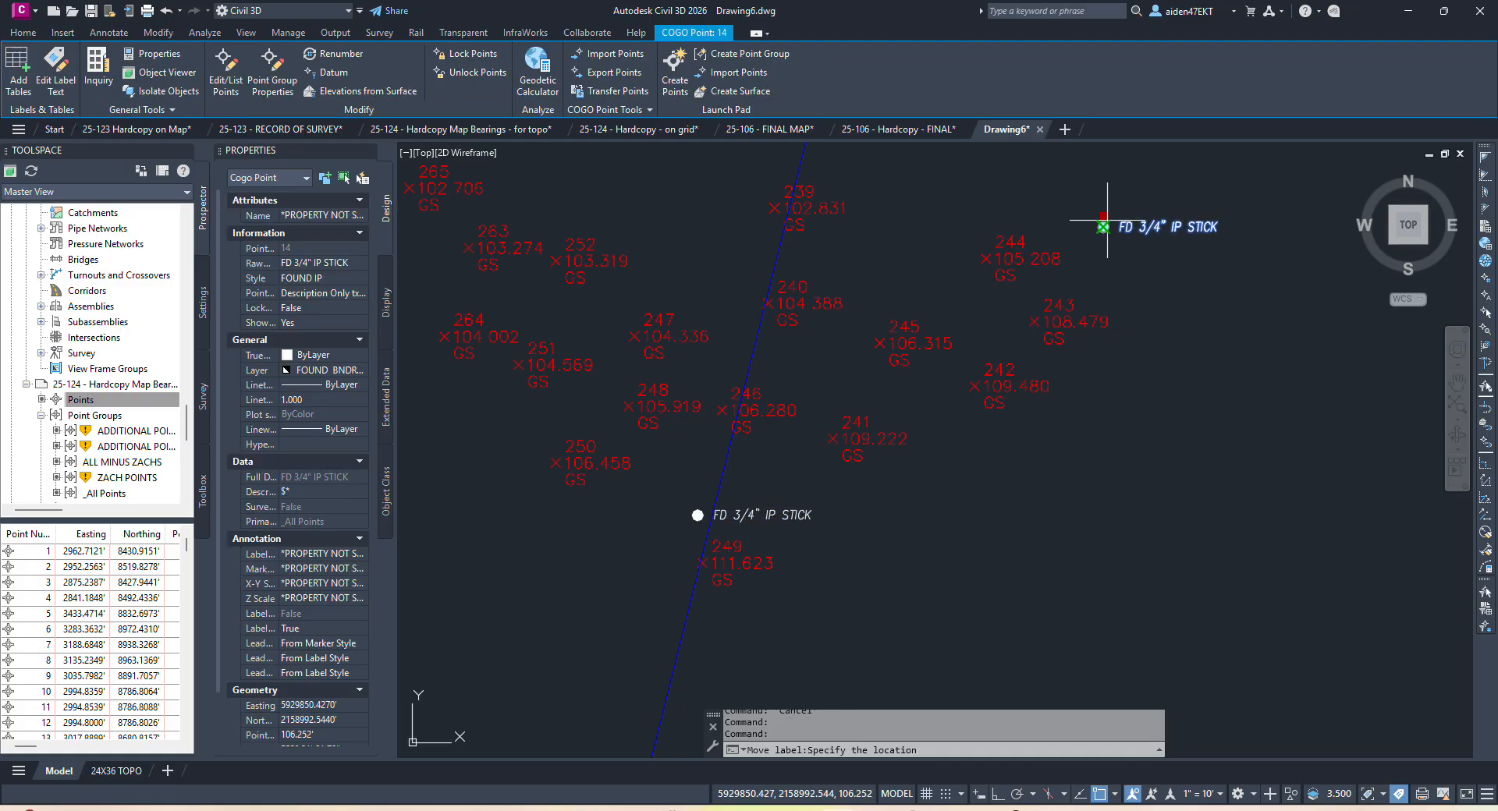
key(Escape)
scroll(1123, 281, down, 5)
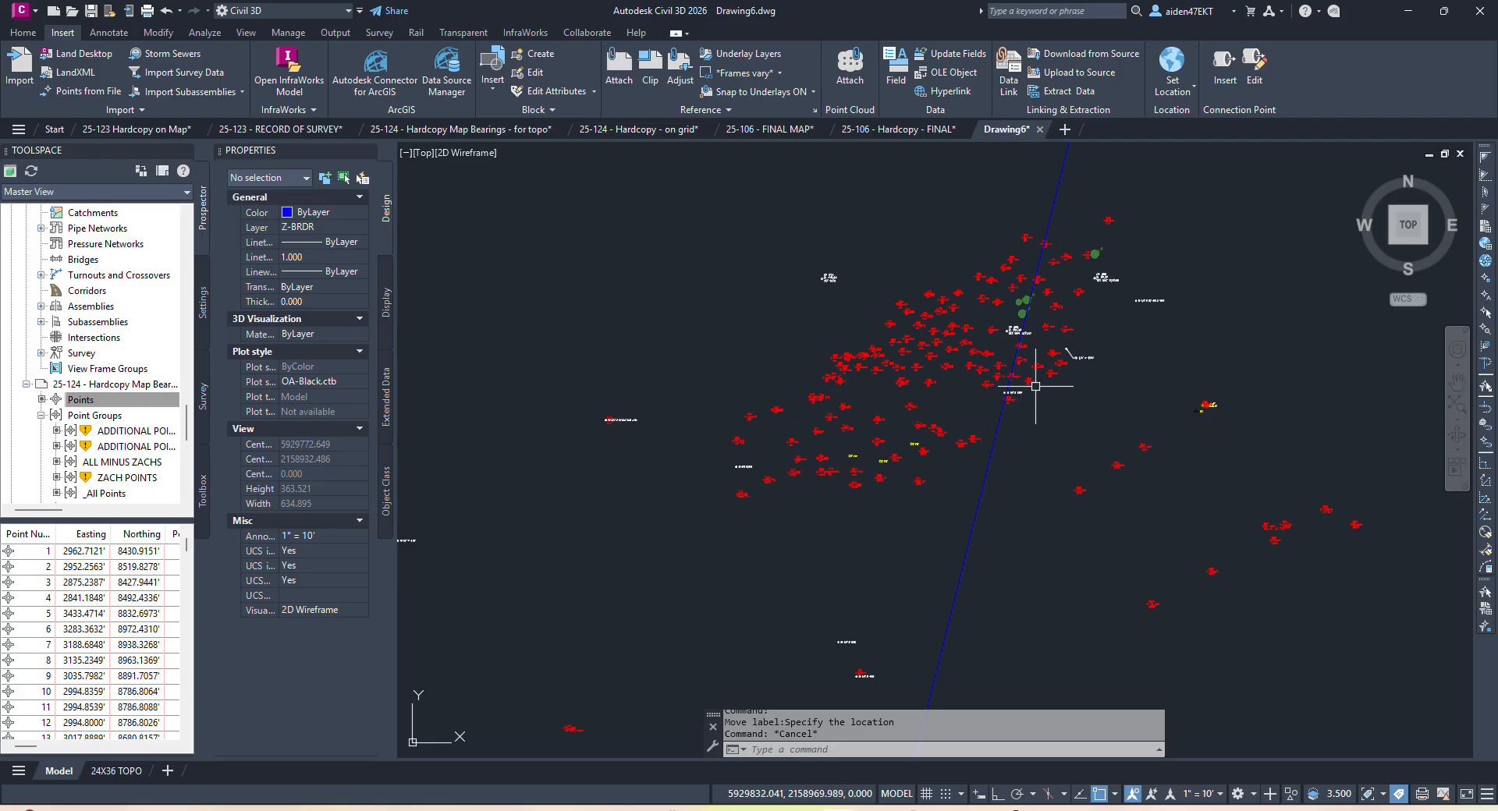
scroll(1112, 278, up, 5)
mouse_move(1111, 278)
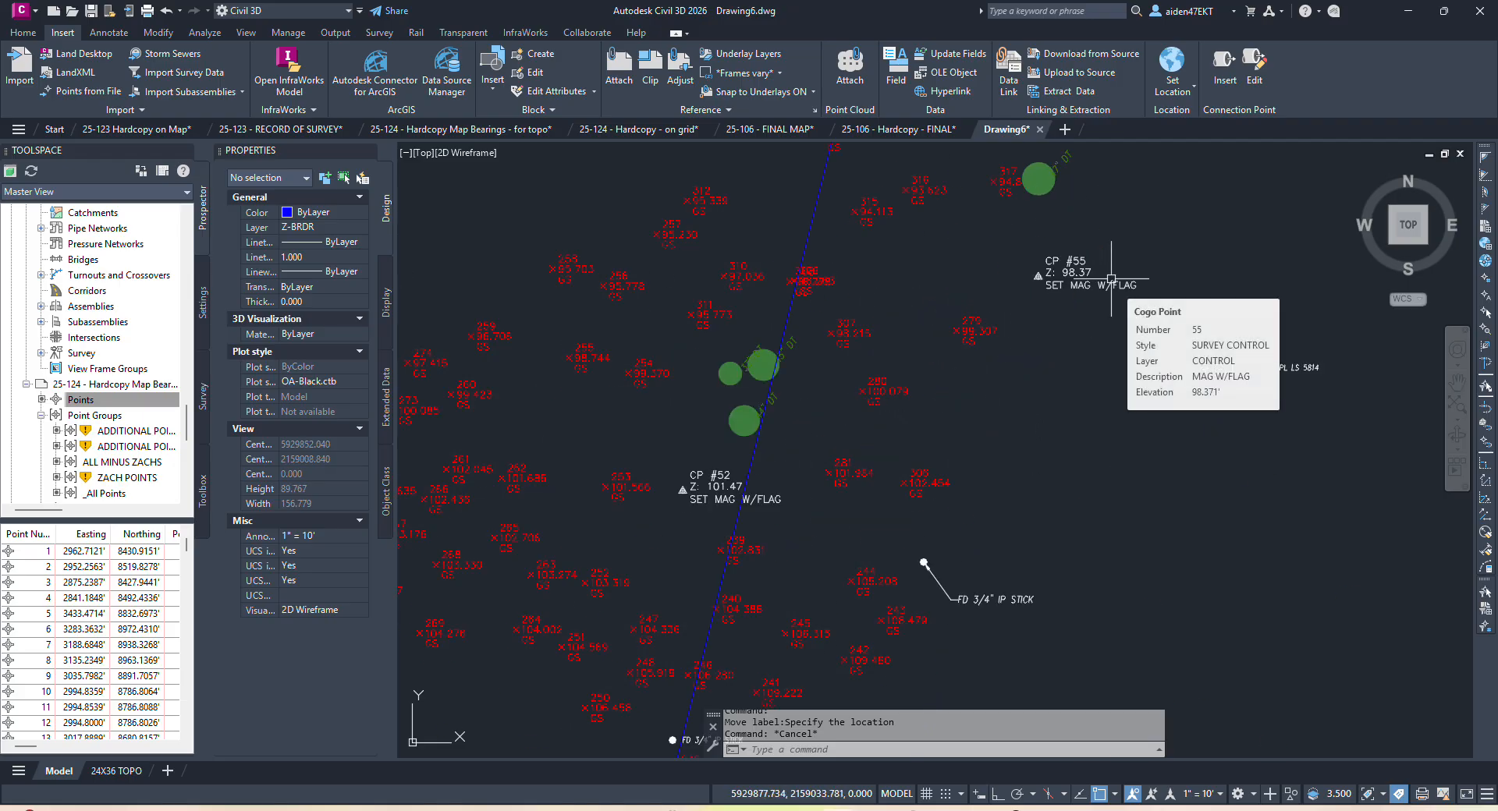
middle_drag(879, 472, 1120, 269)
click(965, 537)
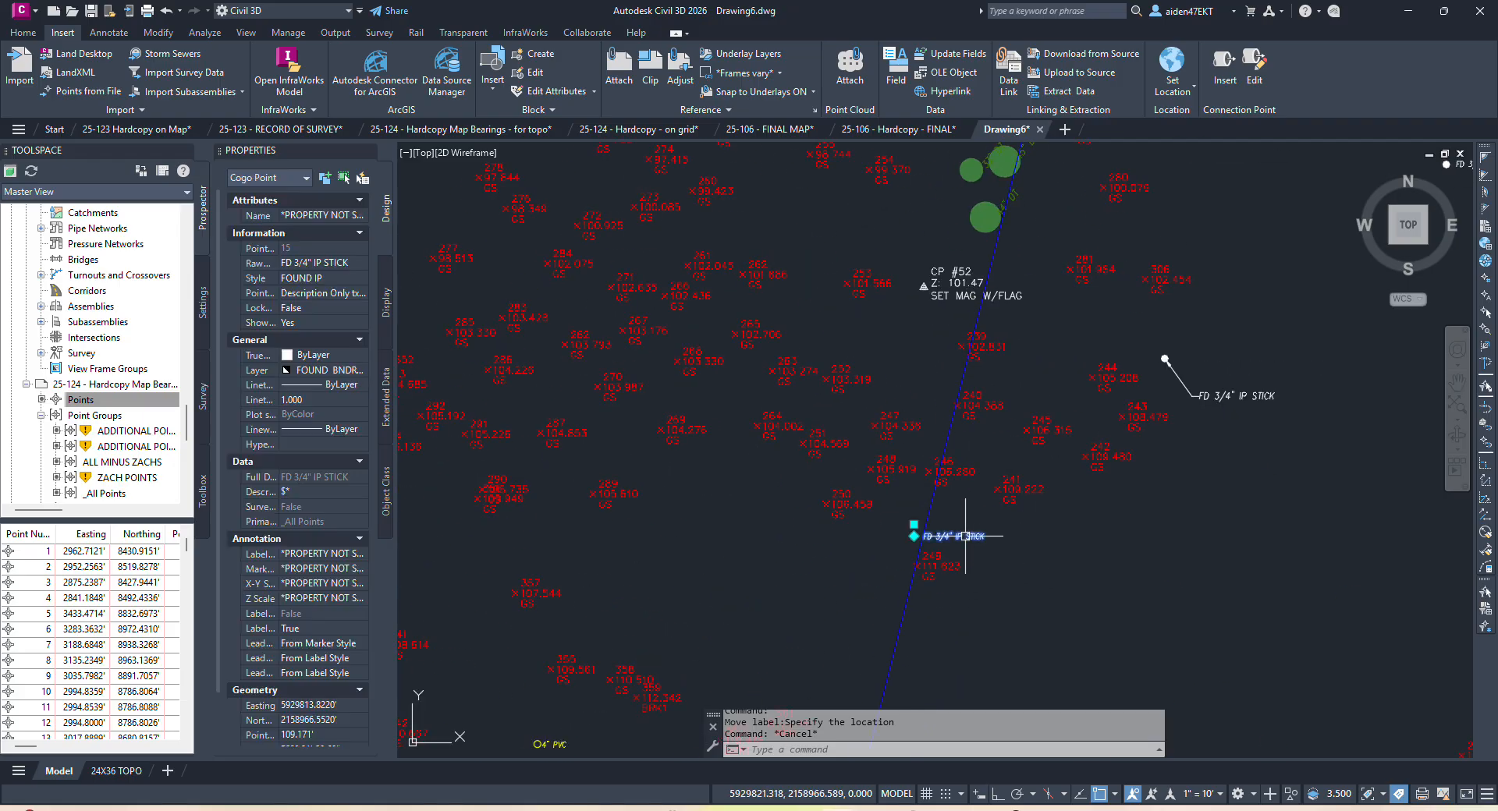
key(Escape)
click(1032, 530)
click(1016, 522)
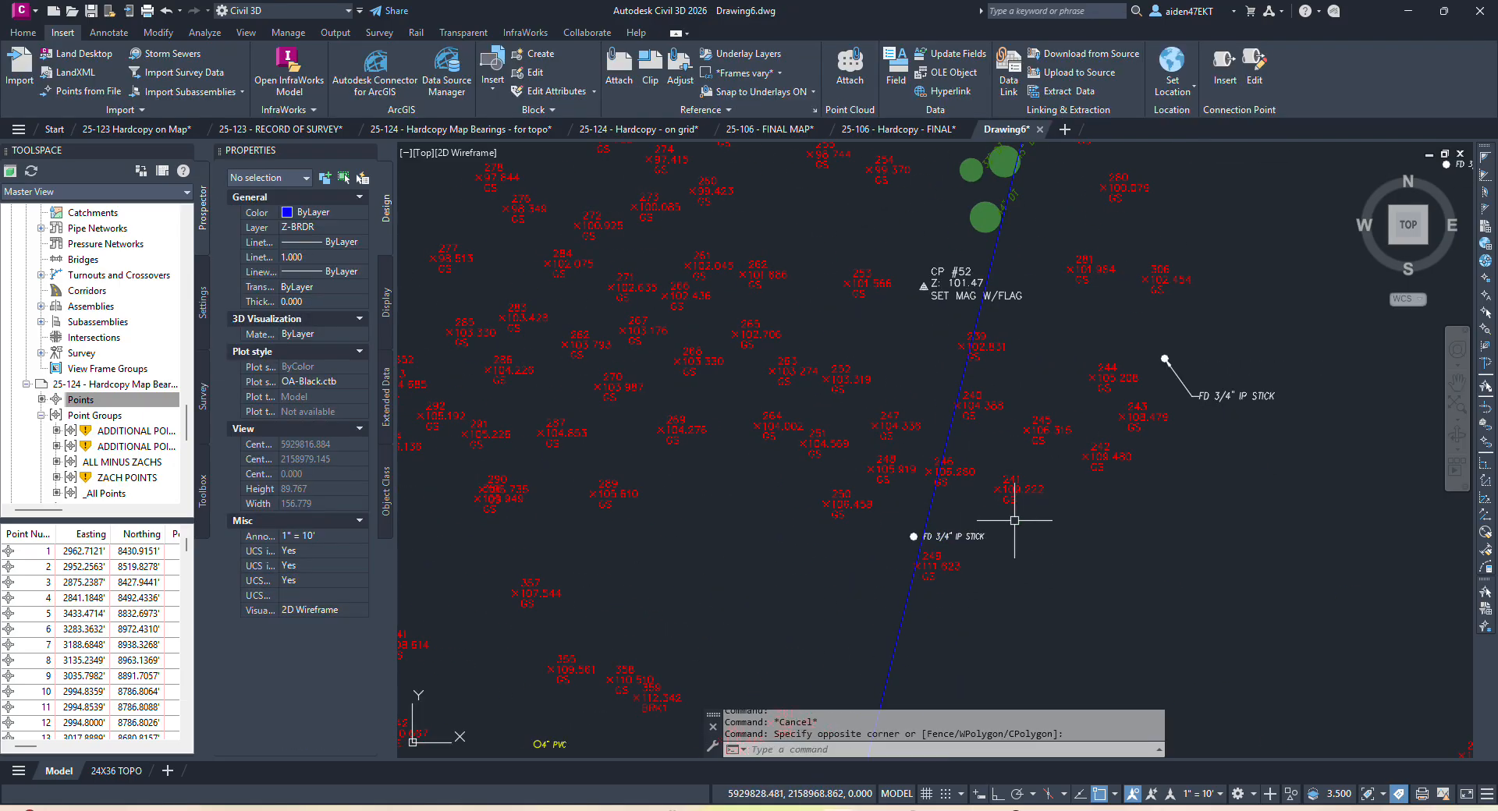
Undo the IP STICK label move and the nail point's erasure, and erase the FD 1/4" NAIL W/O point again.
key(ctrl+z)
key(ctrl+z)
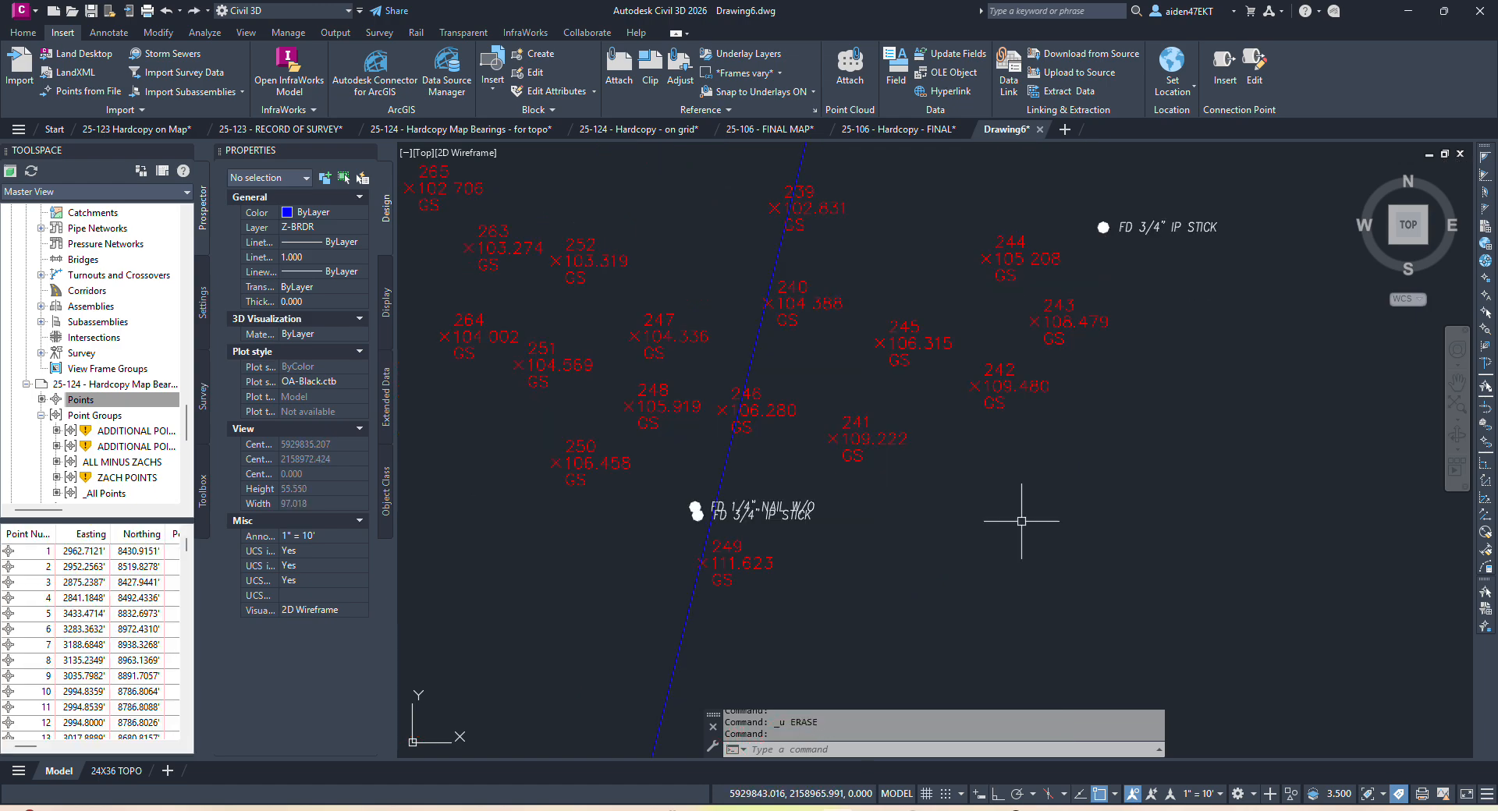
click(761, 507)
key(Delete)
scroll(803, 474, down, 4)
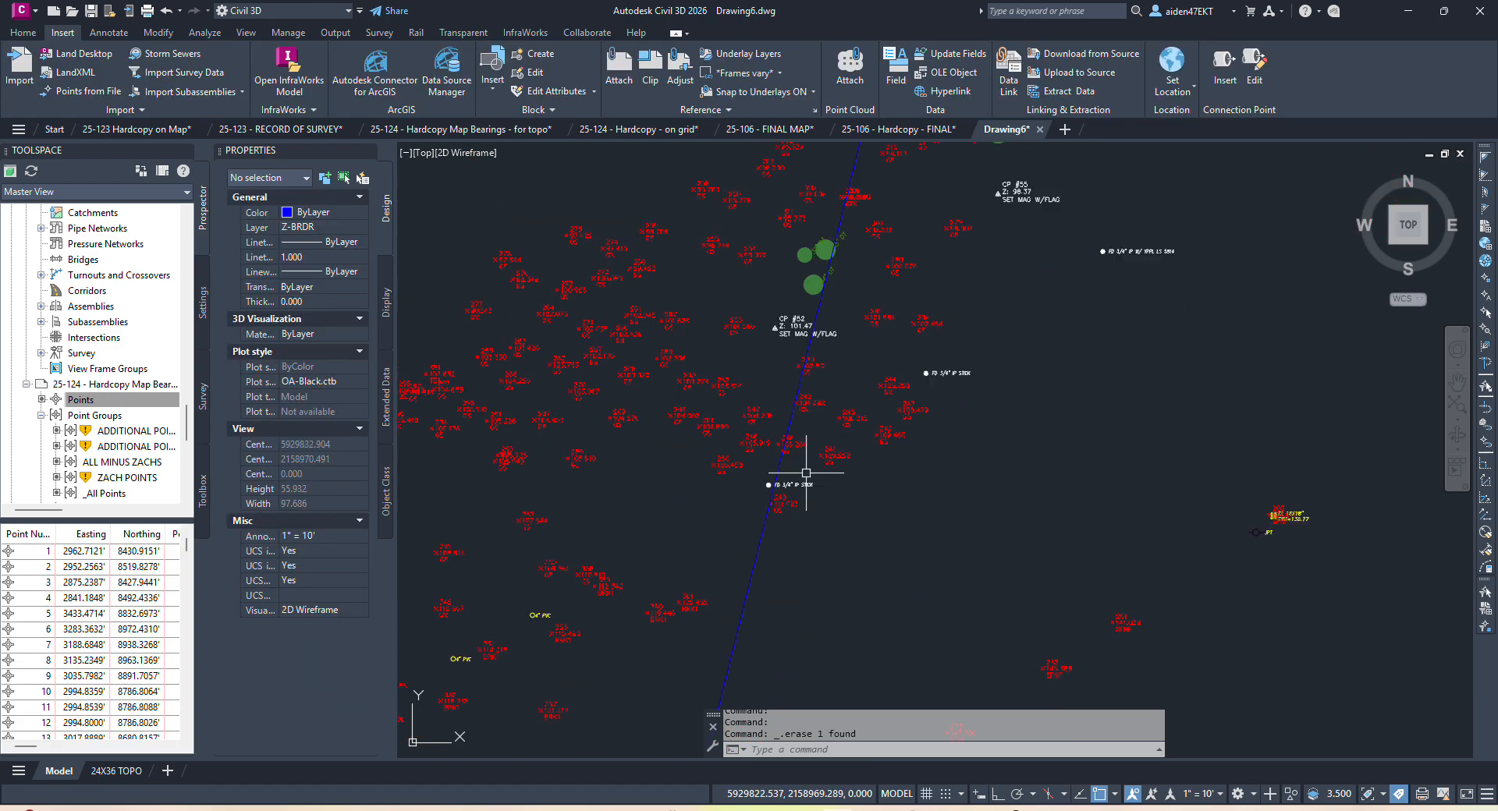
Examine the remaining found monuments, including the two FD 3/4" IP OPEN points near point 131 and the FD HUB W/MAG point.
scroll(1090, 293, down, 2)
scroll(1185, 433, up, 4)
scroll(1187, 435, down, 6)
scroll(1213, 449, up, 6)
scroll(1100, 366, up, 4)
scroll(1072, 254, down, 5)
scroll(946, 401, up, 4)
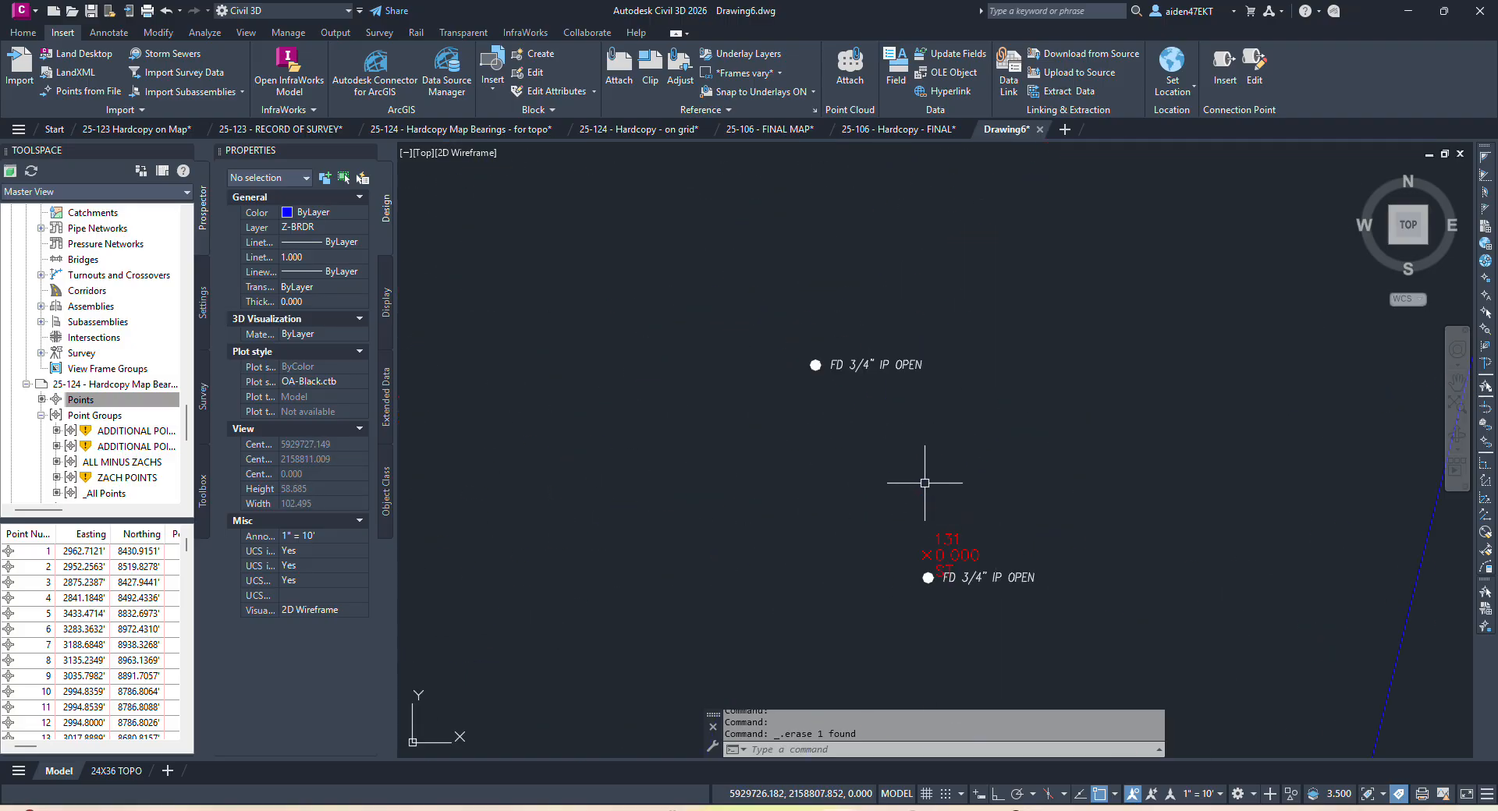
scroll(936, 485, down, 4)
key(Escape)
scroll(974, 517, up, 3)
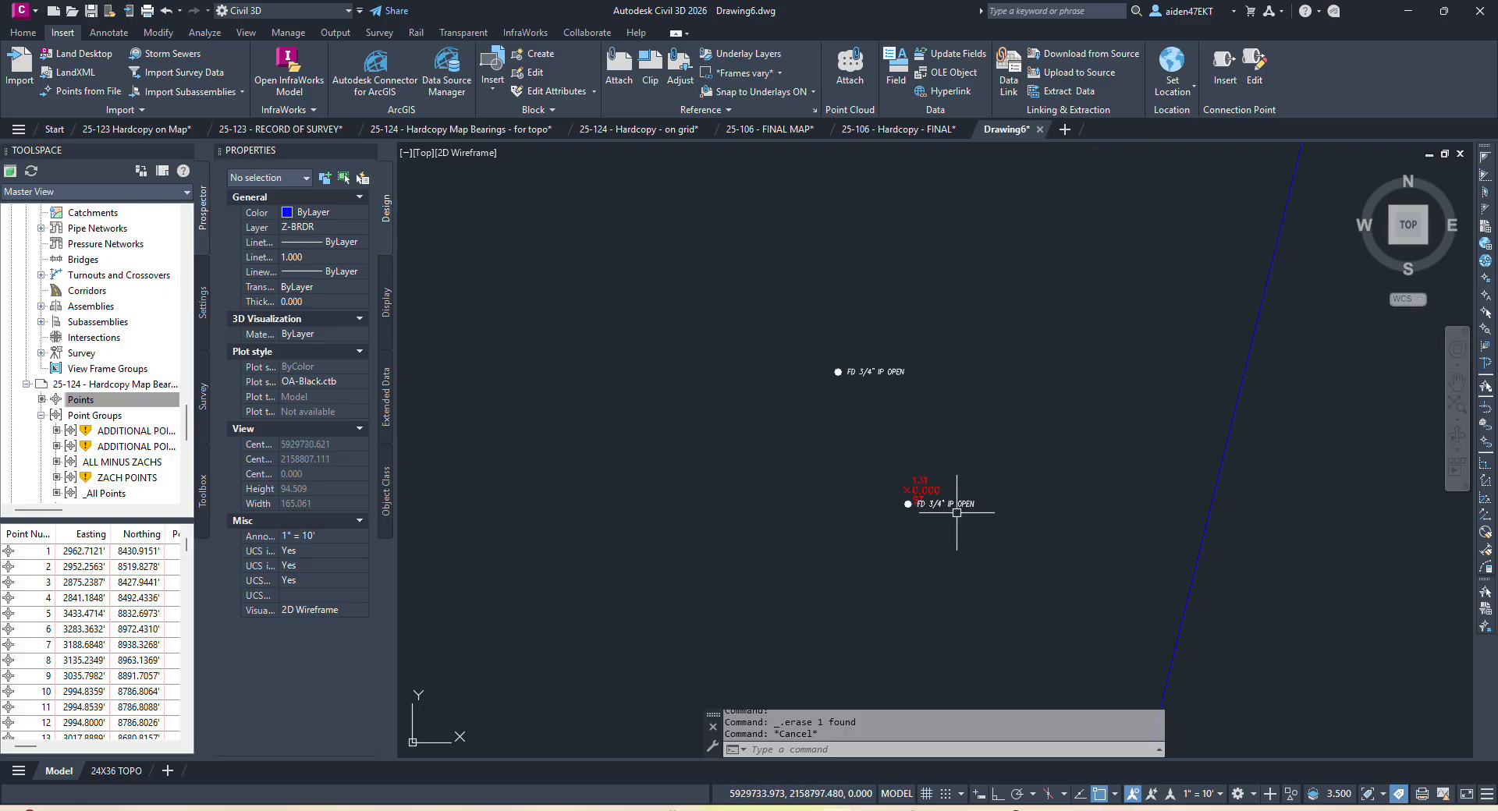
scroll(952, 508, down, 8)
scroll(996, 501, up, 7)
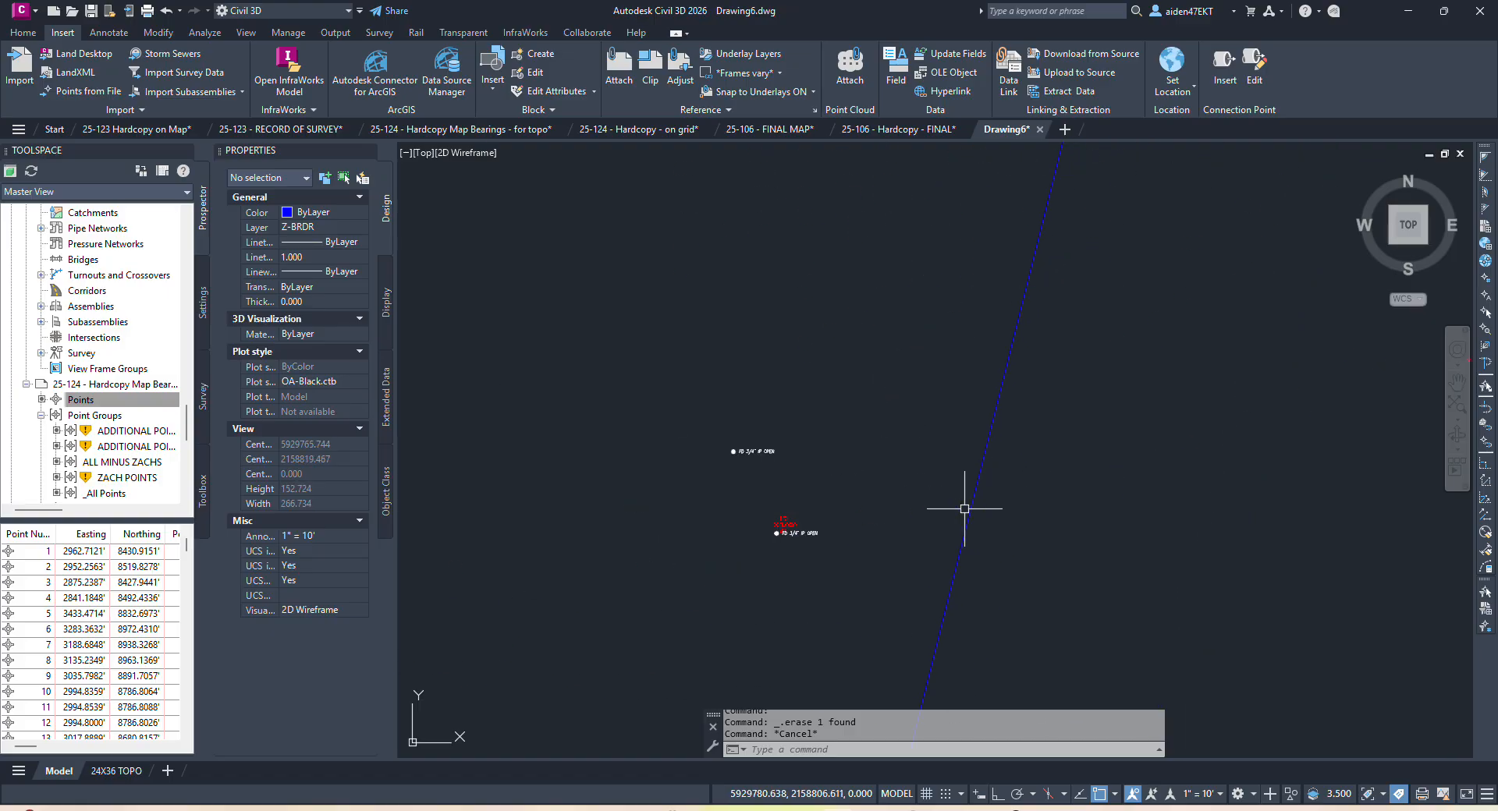
scroll(790, 533, up, 5)
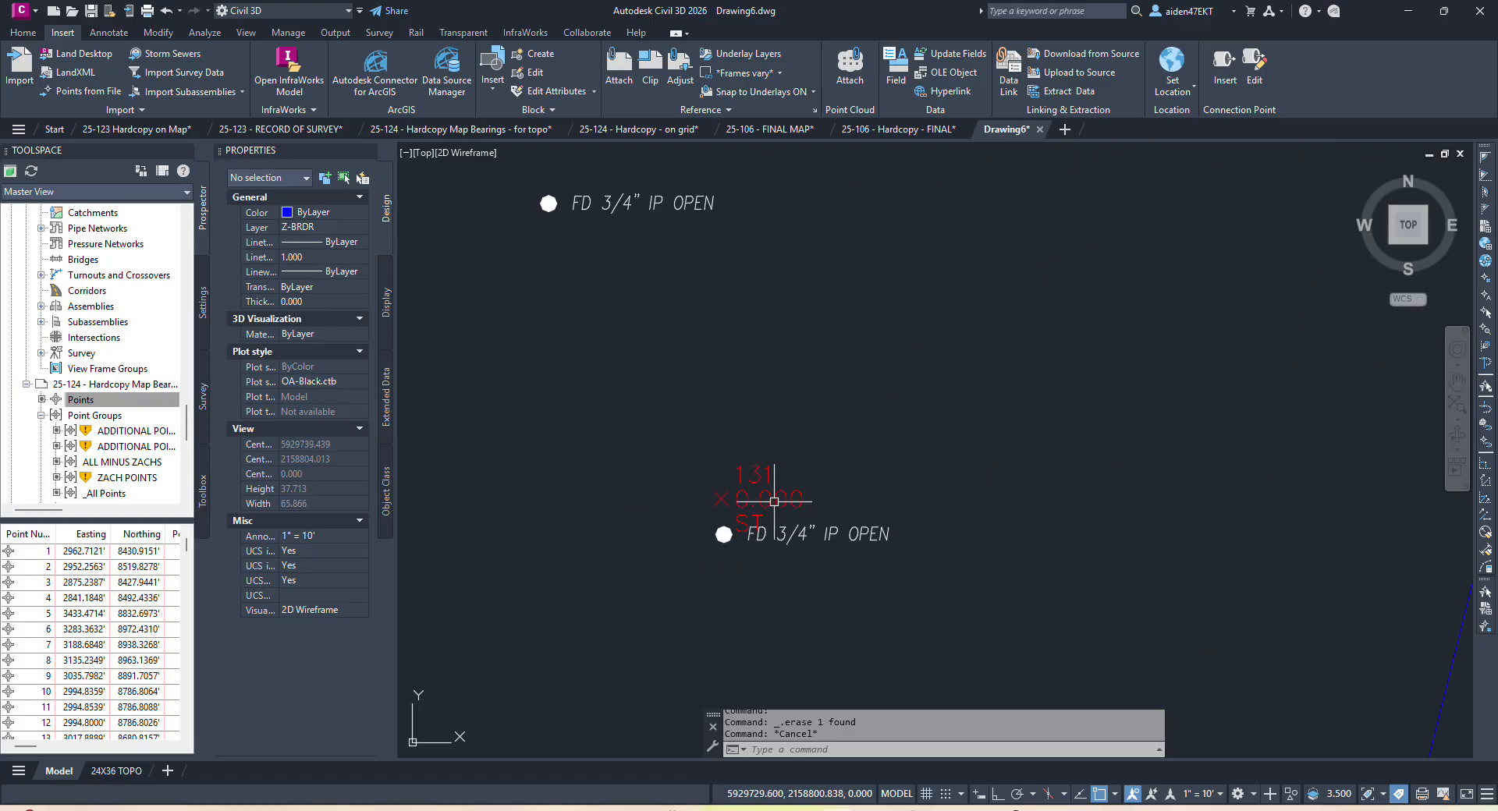
scroll(772, 487, down, 10)
middle_drag(769, 501, 1063, 489)
scroll(905, 370, up, 12)
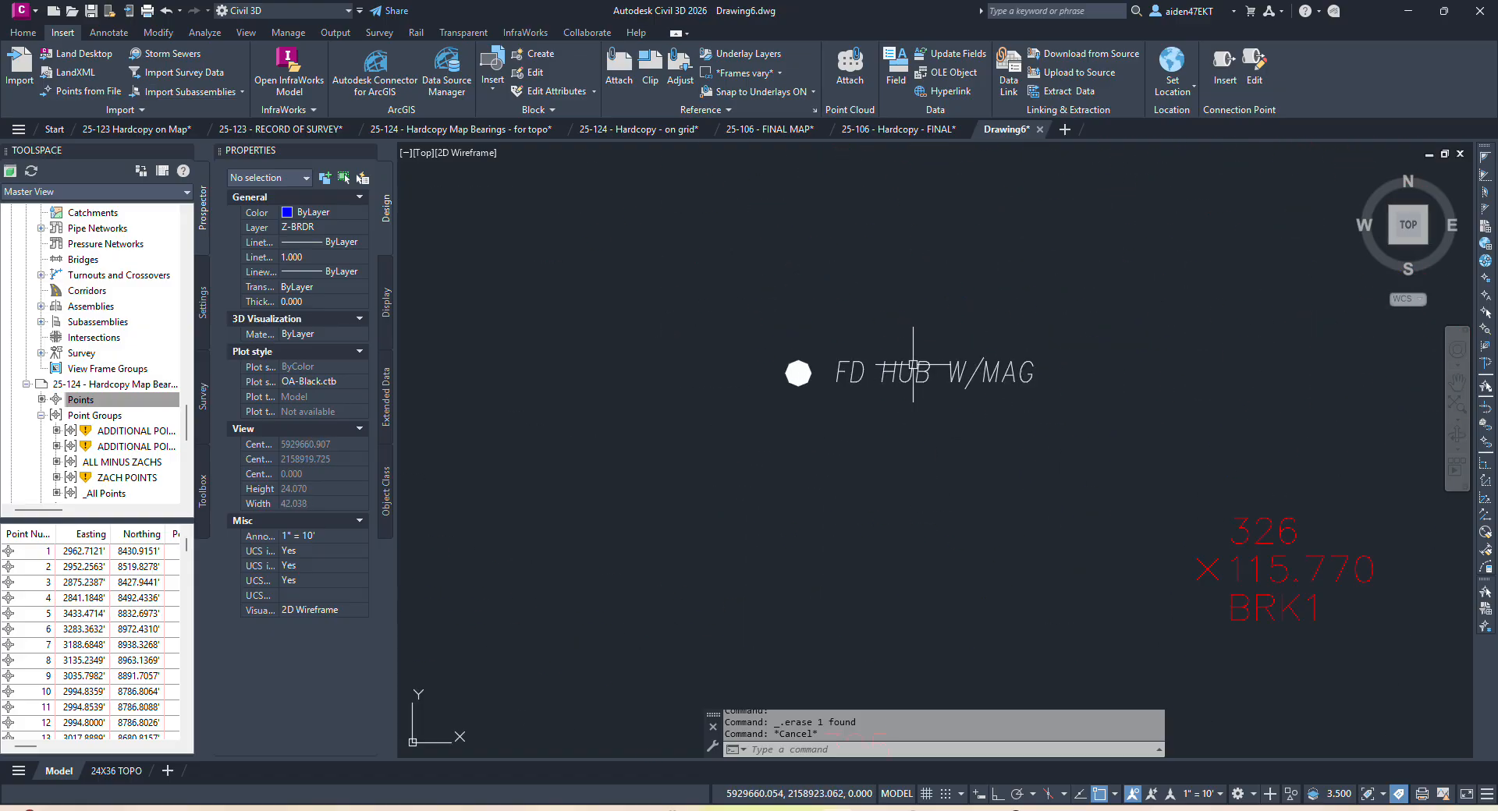
Erase control point CP #1 at the southeast corner of the traverse line.
scroll(934, 370, down, 6)
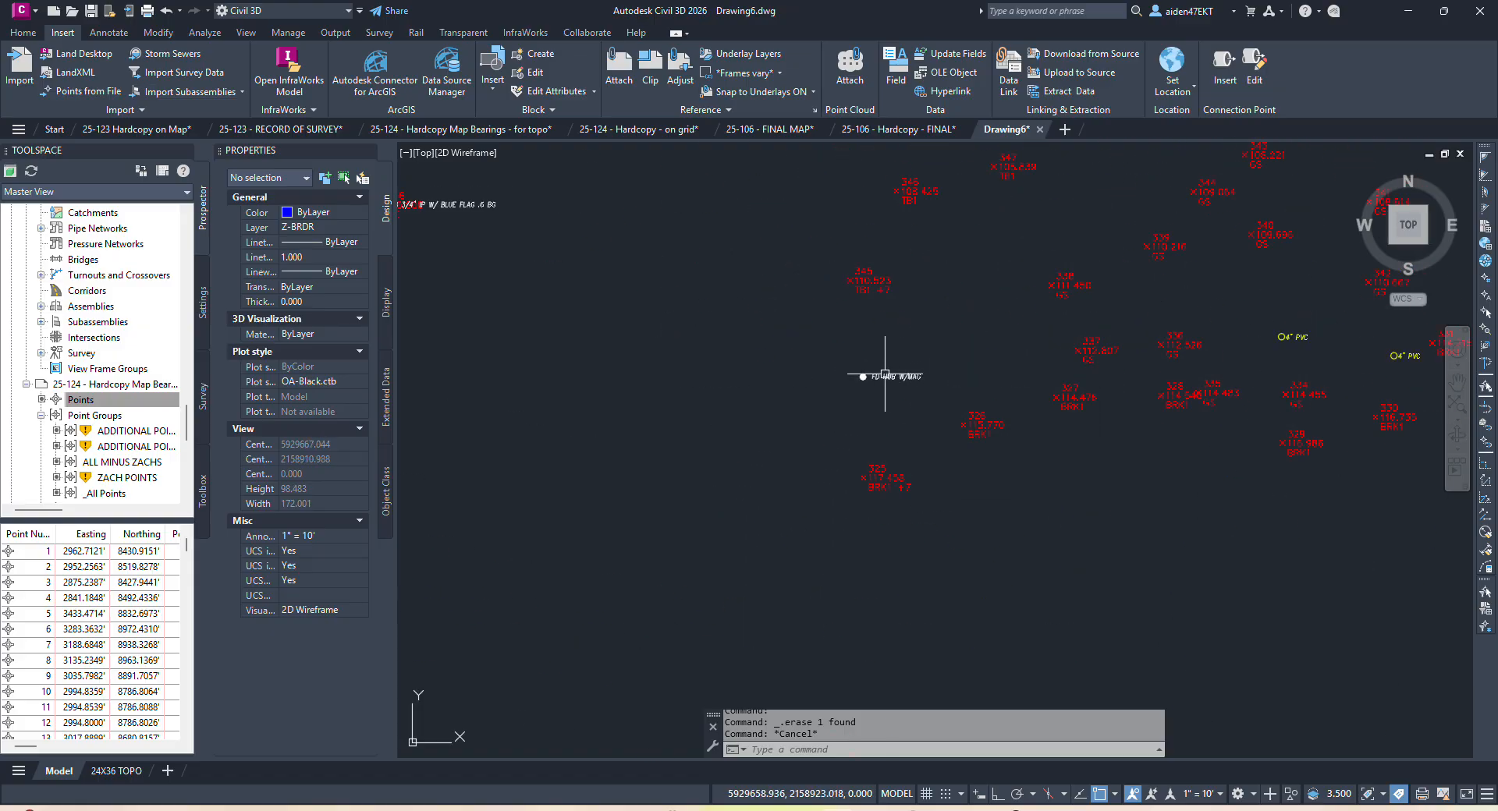
scroll(942, 360, down, 3)
scroll(715, 482, up, 5)
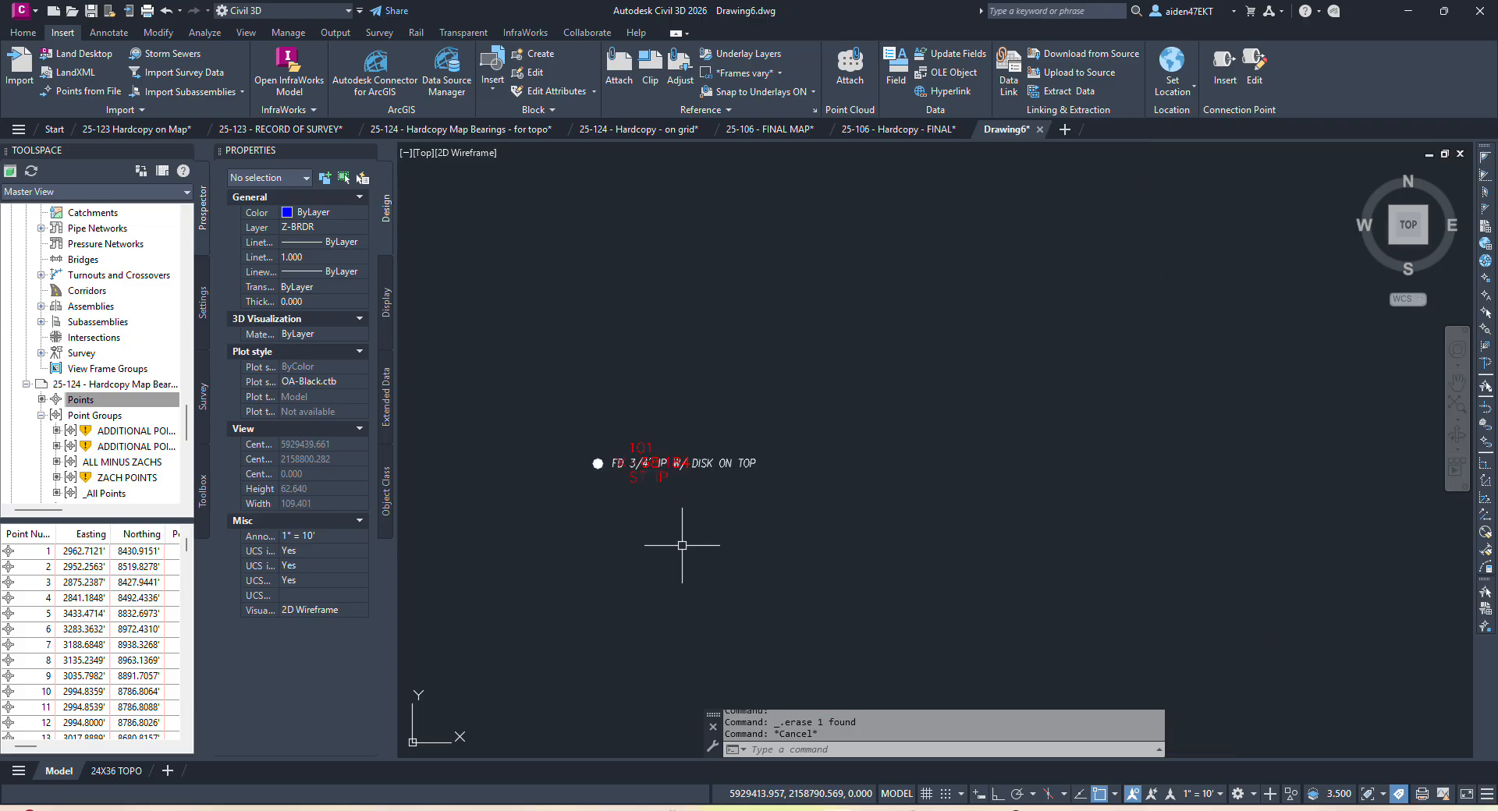
scroll(694, 521, down, 14)
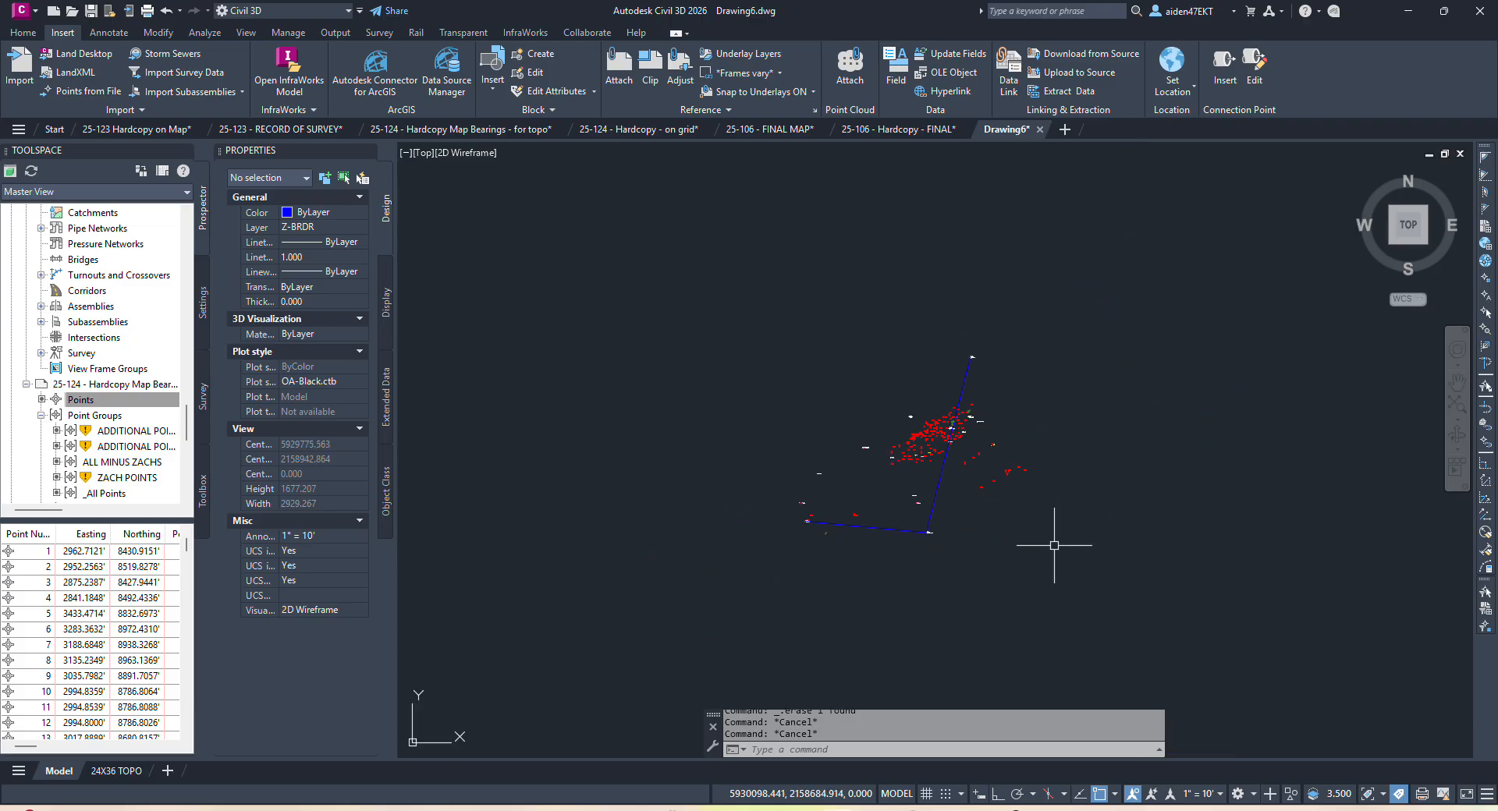
scroll(928, 502, up, 4)
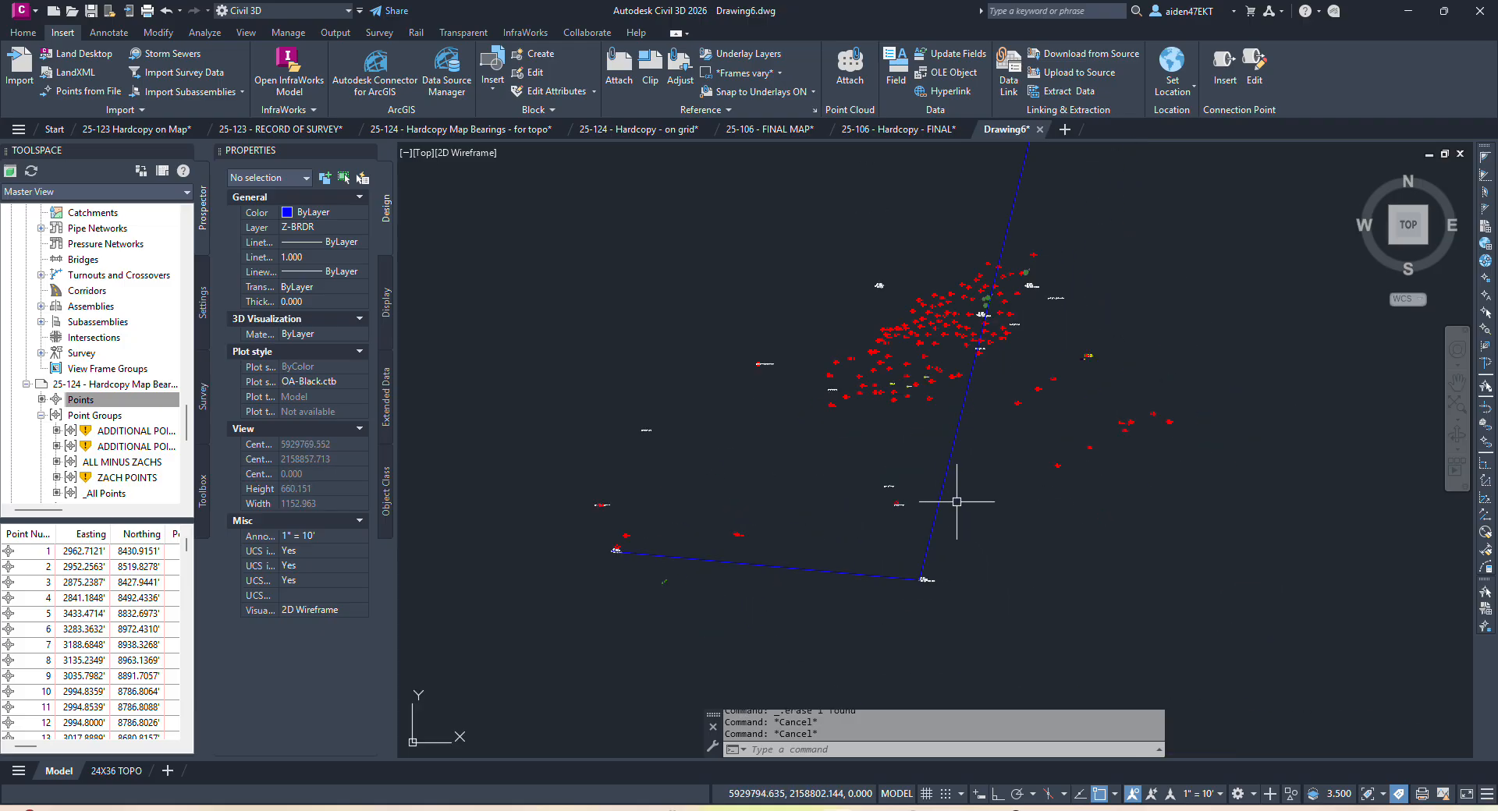
scroll(934, 570, up, 6)
click(926, 574)
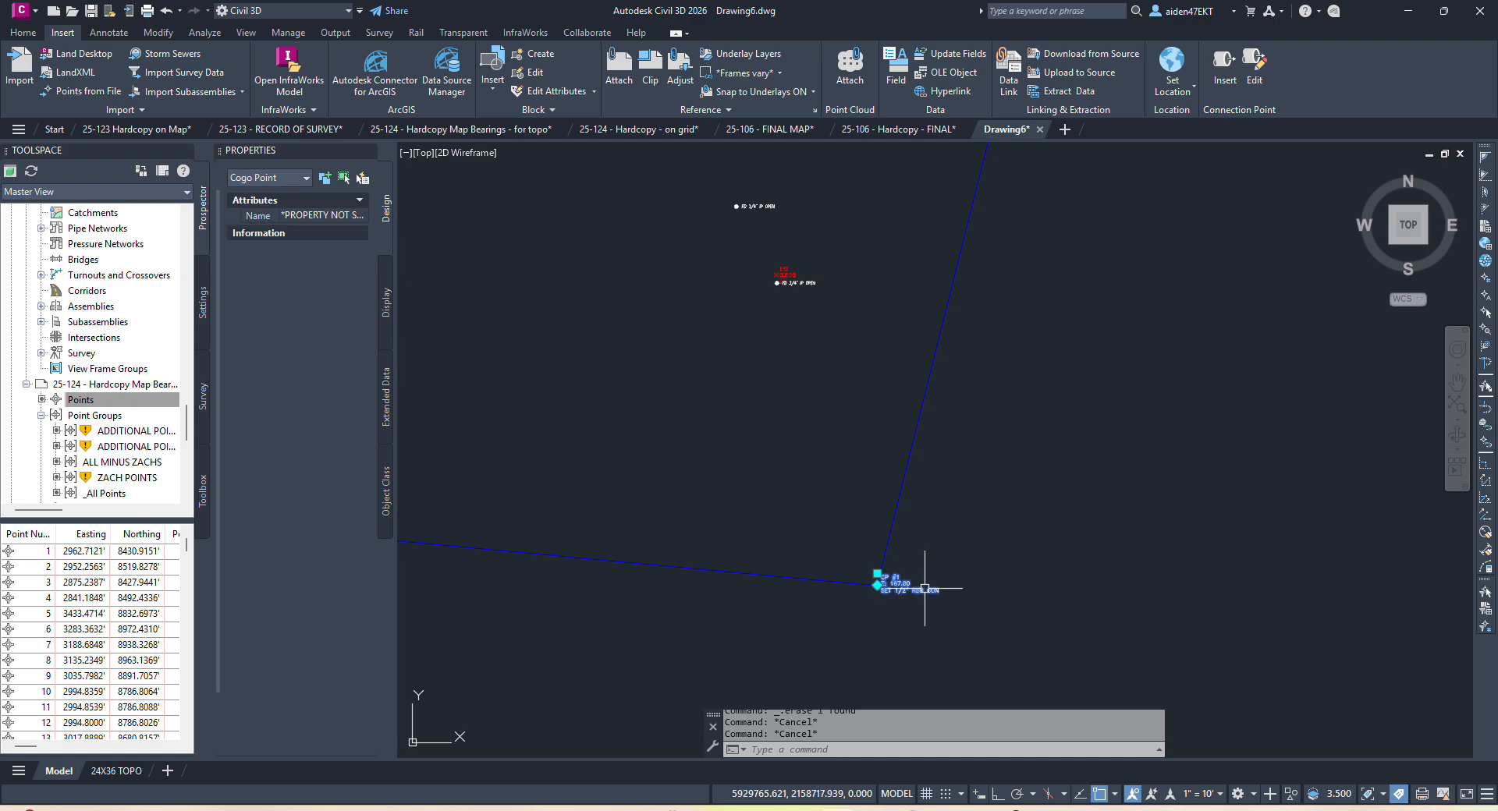
key(Delete)
Erase control point CP #37 at the west end of the traverse line.
scroll(773, 560, down, 6)
scroll(922, 511, up, 8)
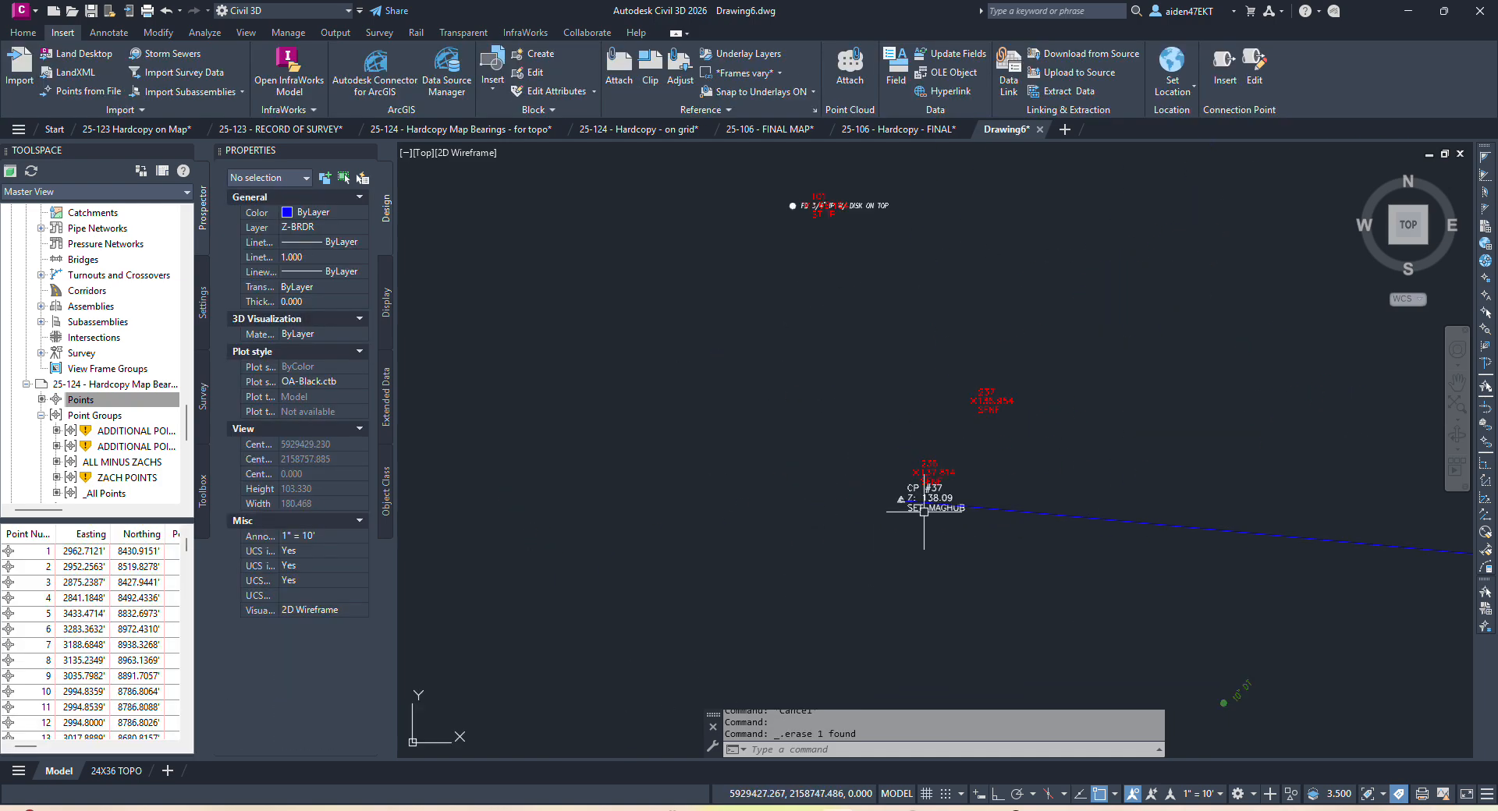
scroll(956, 501, up, 5)
click(768, 525)
key(Delete)
Erase the control point at the north end of the traverse line.
scroll(1063, 428, down, 11)
scroll(843, 515, up, 10)
click(861, 409)
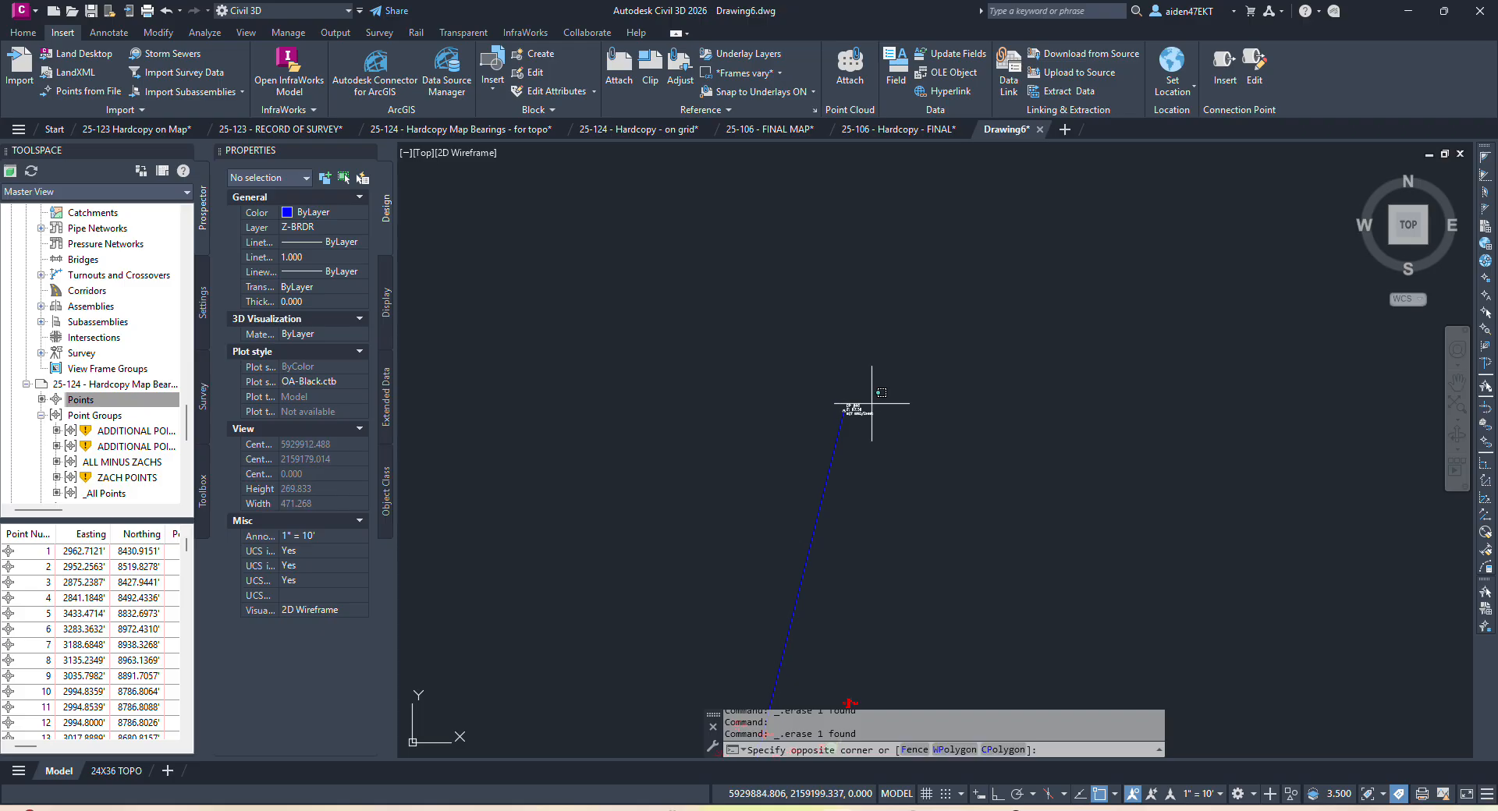
click(859, 413)
scroll(863, 429, up, 6)
key(Delete)
scroll(898, 421, down, 6)
middle_drag(899, 479, 990, 365)
click(1127, 615)
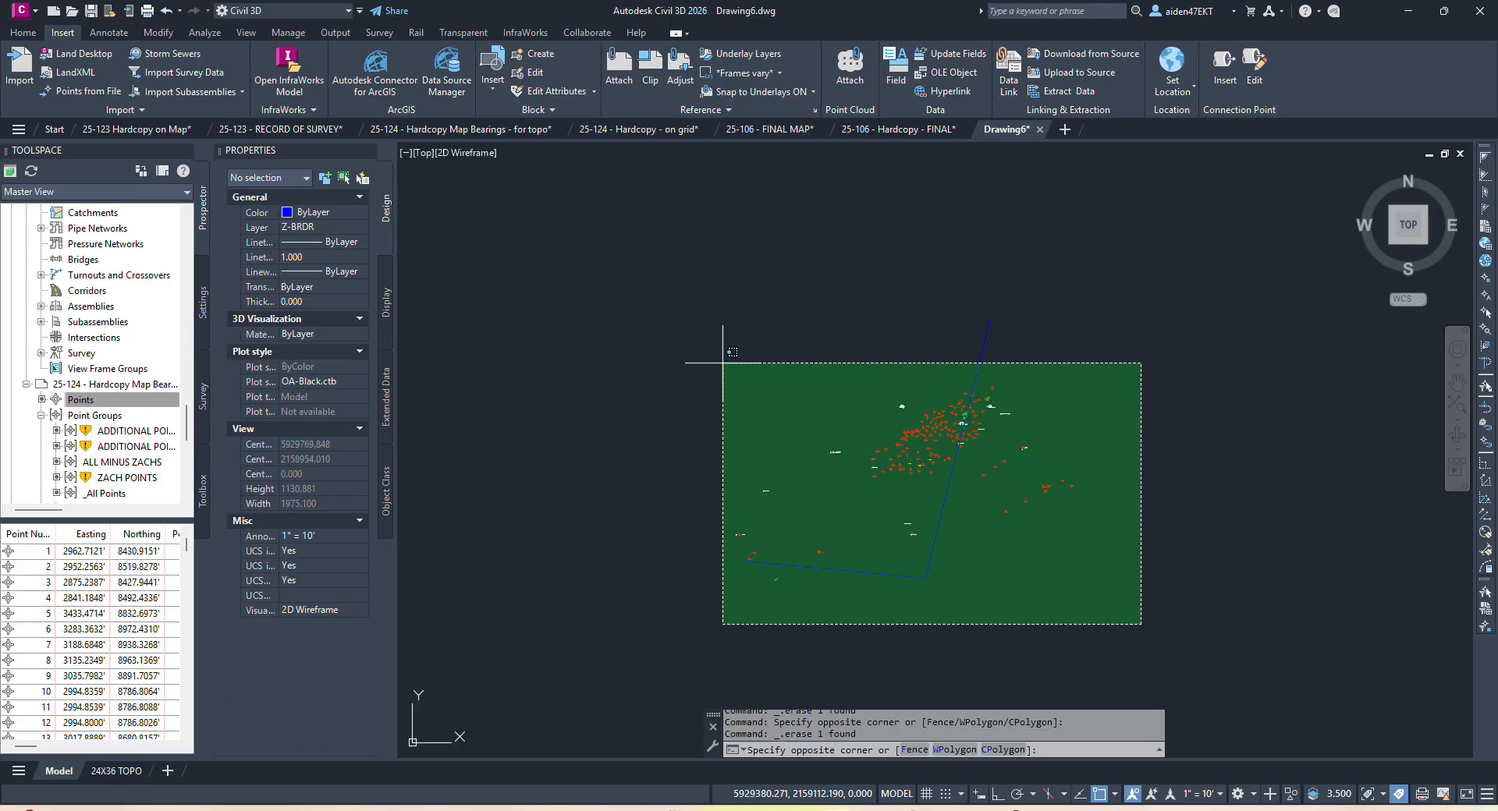
click(709, 335)
scroll(979, 471, up, 7)
key(Escape)
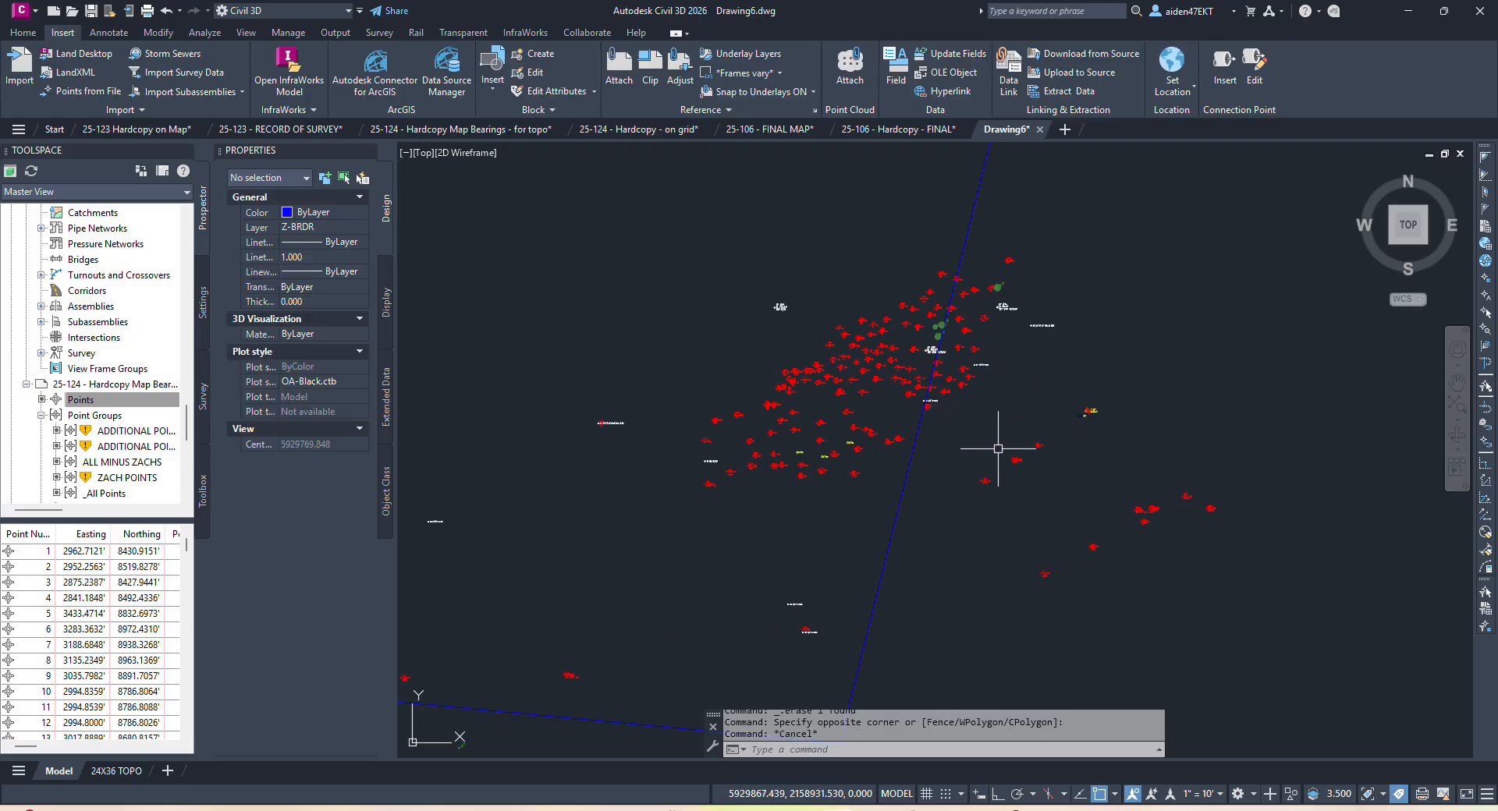
Pull the FD 3/4" IP STICK label near point 244 away from its marker and return it beside the marker.
scroll(1009, 399, up, 6)
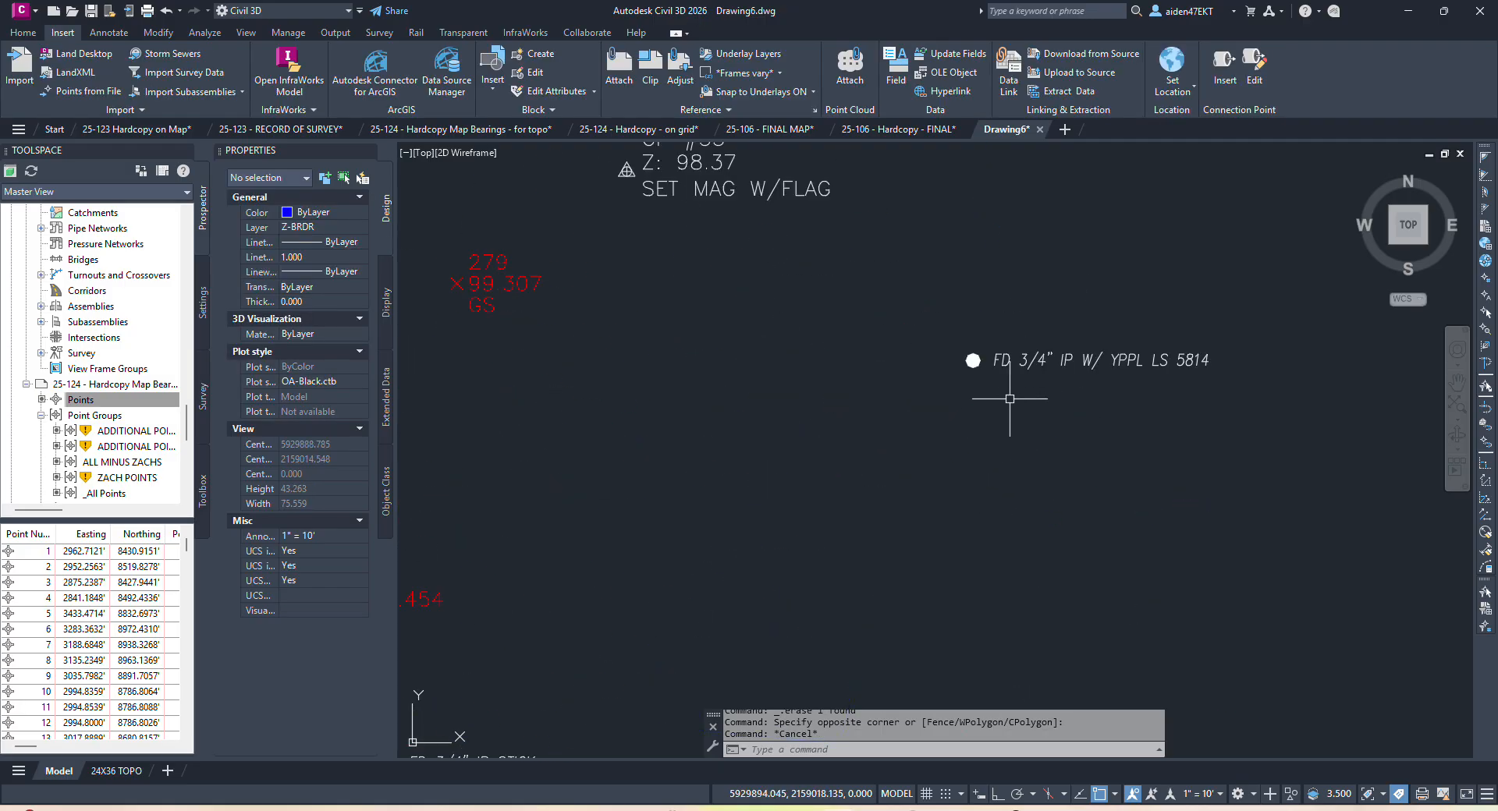
scroll(1032, 360, down, 8)
scroll(1022, 409, up, 6)
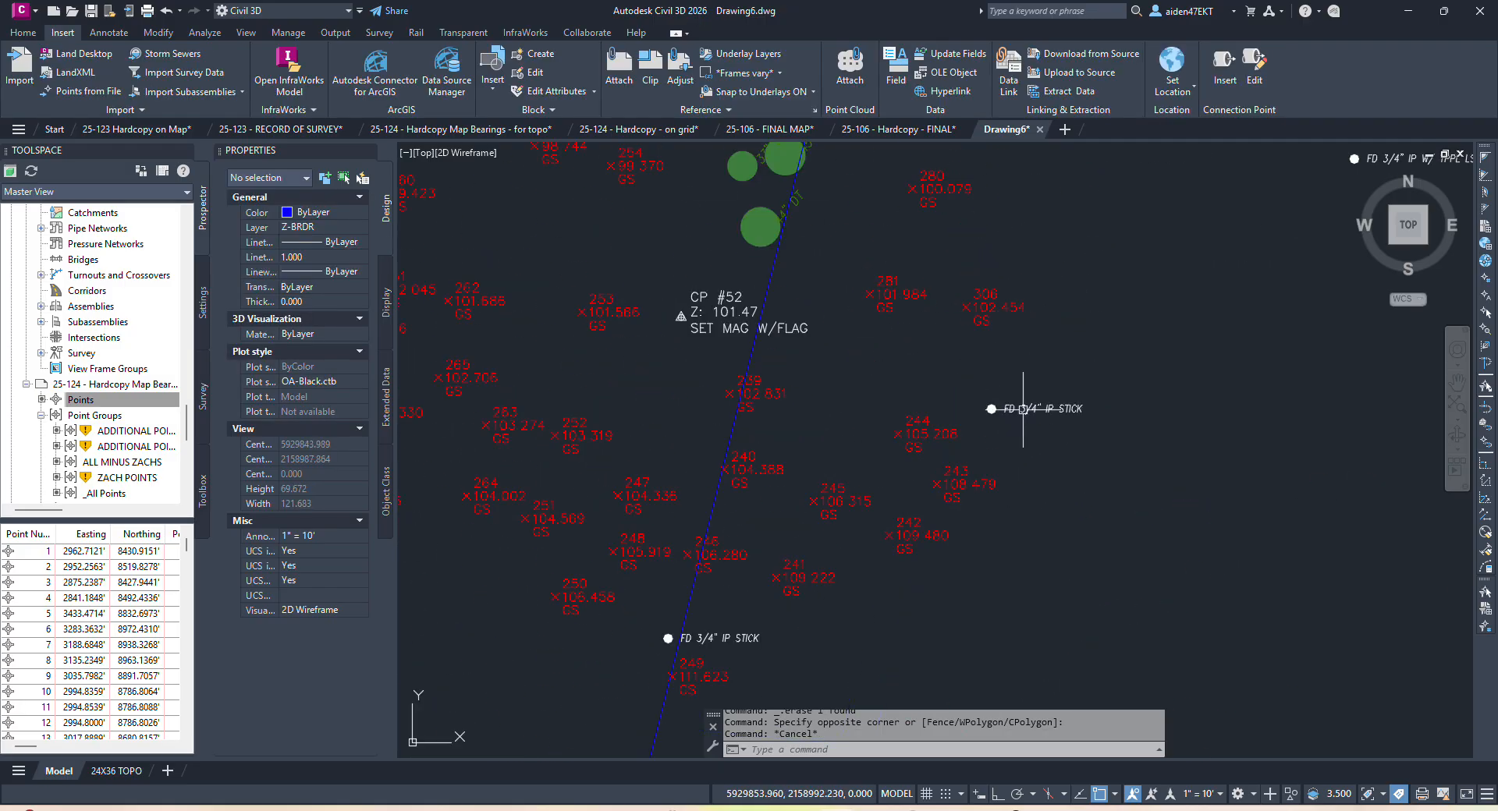
click(1018, 406)
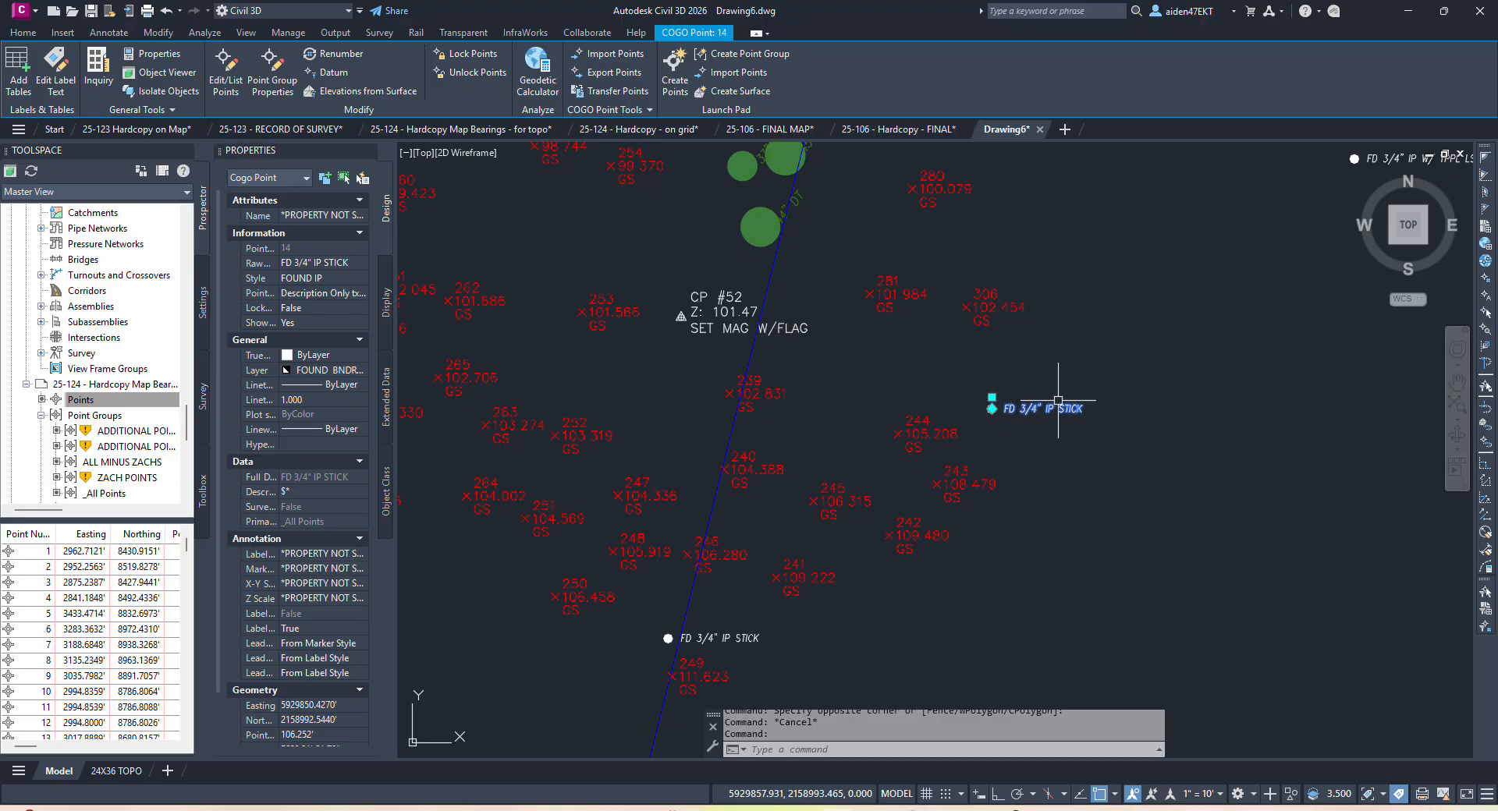
scroll(1011, 401, up, 4)
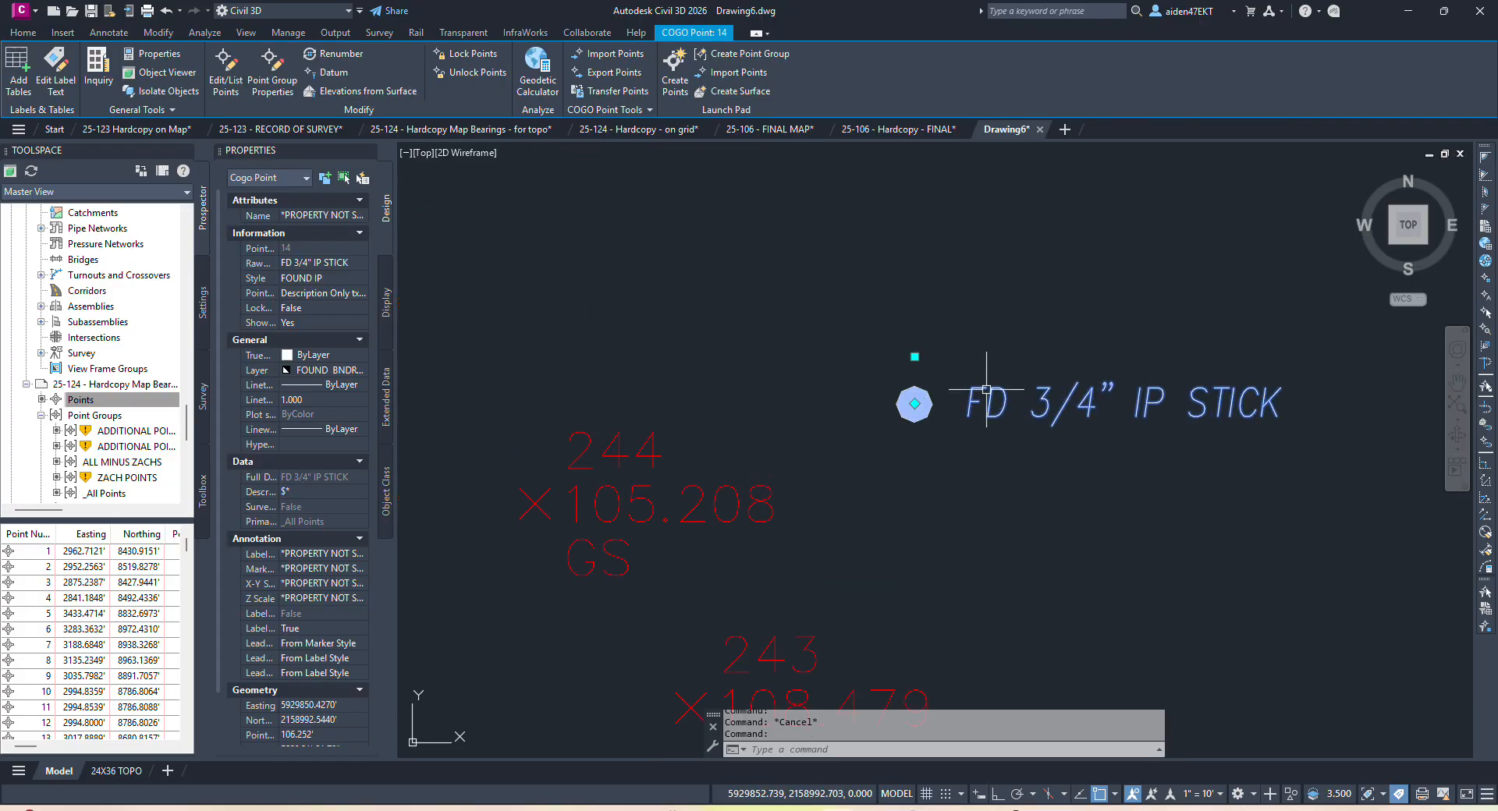
click(914, 356)
click(1034, 485)
key(Escape)
click(1038, 479)
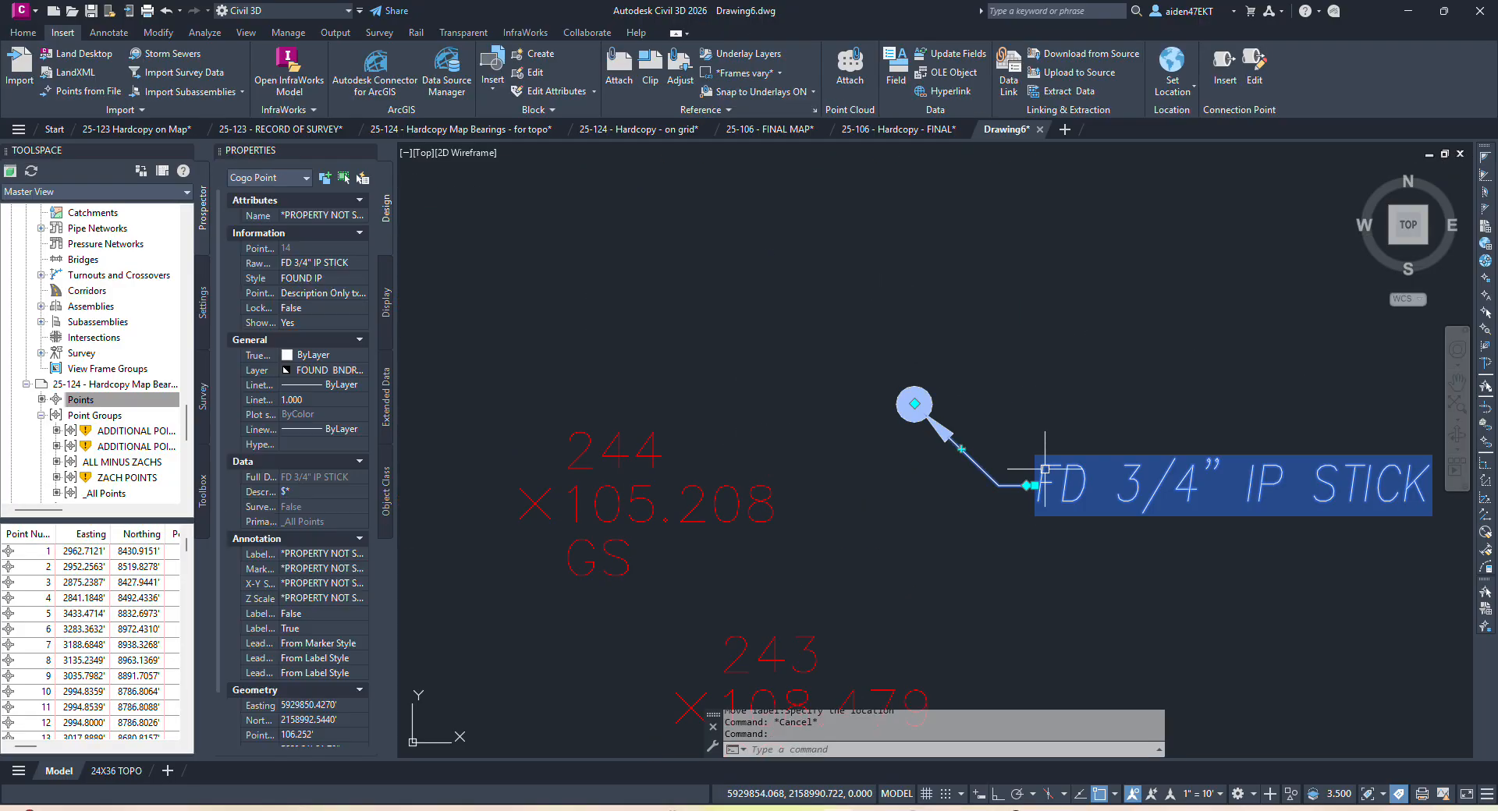
click(1035, 485)
click(936, 402)
key(Escape)
scroll(1039, 394, down, 4)
click(1034, 395)
key(Escape)
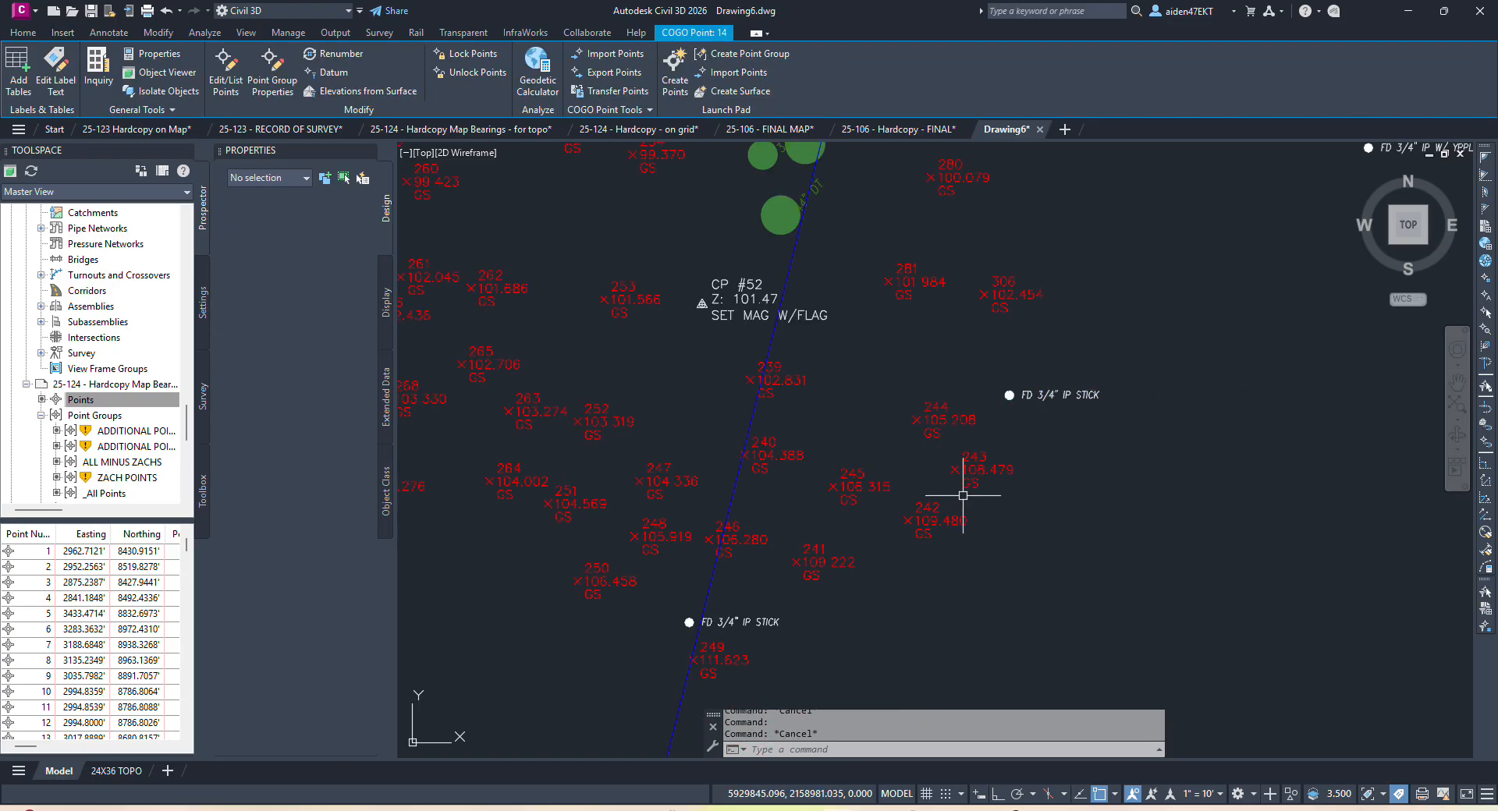
Check the FD 3/4" IP STICK point near point 249 and compare it with the one near point 244.
middle_drag(961, 501, 1079, 388)
click(891, 501)
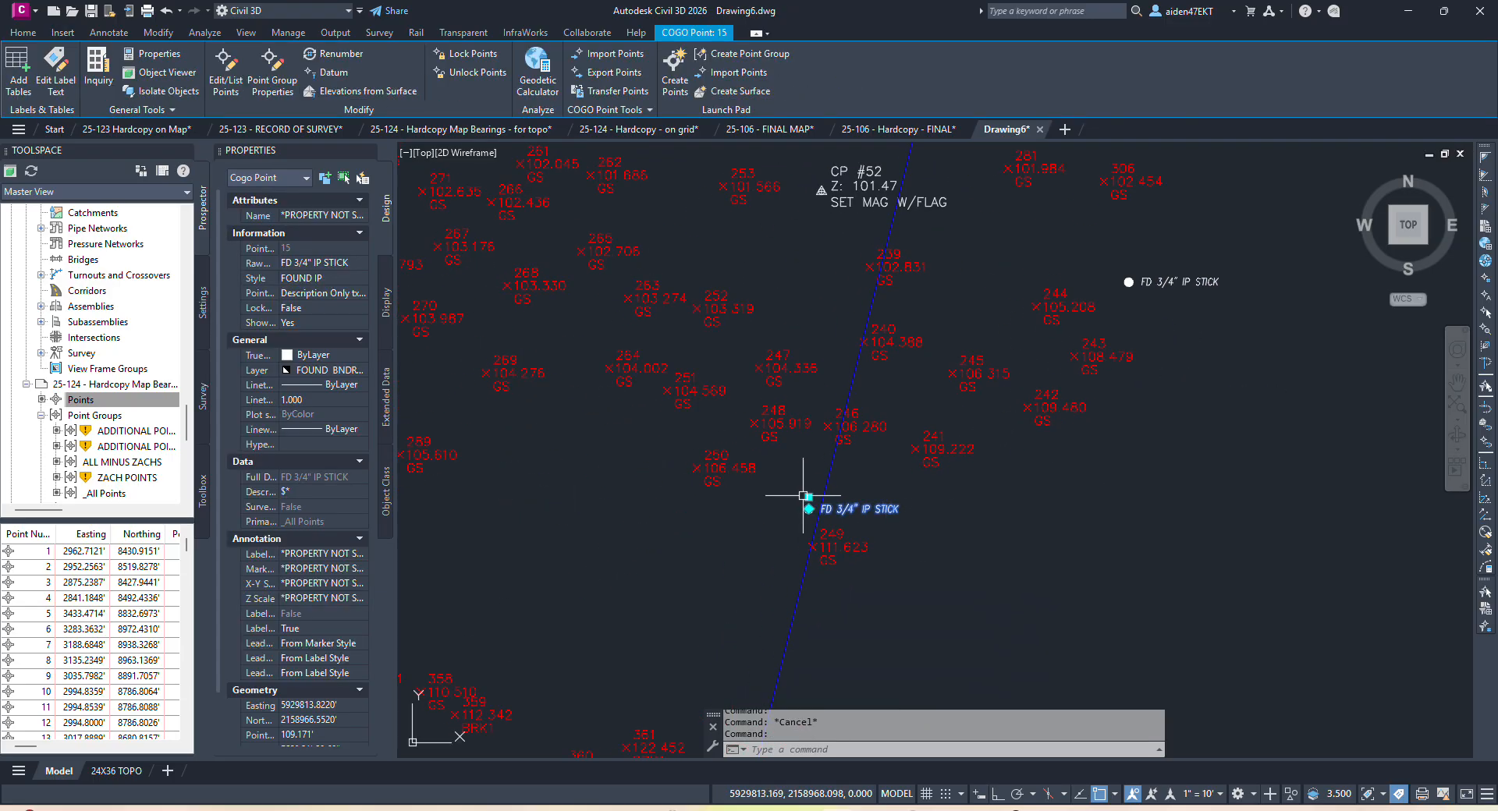
scroll(846, 506, up, 3)
key(Escape)
scroll(850, 503, down, 5)
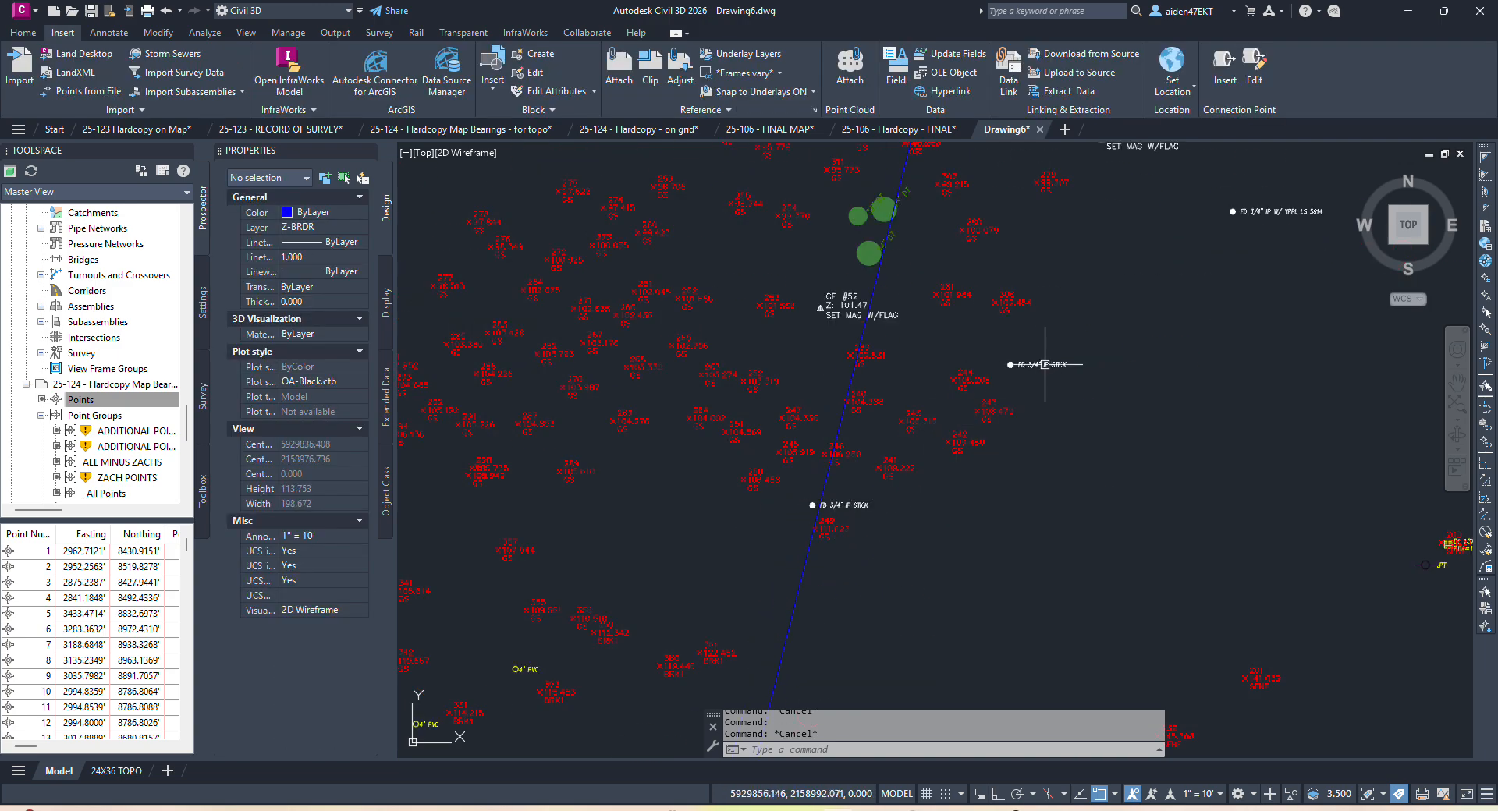
scroll(1032, 370, up, 4)
Copy all points and the traverse line into the 25-124 Hardcopy Map Bearings - for topo drawing, giving duplicate points the next point number.
scroll(1021, 366, down, 15)
drag(1133, 486, 829, 260)
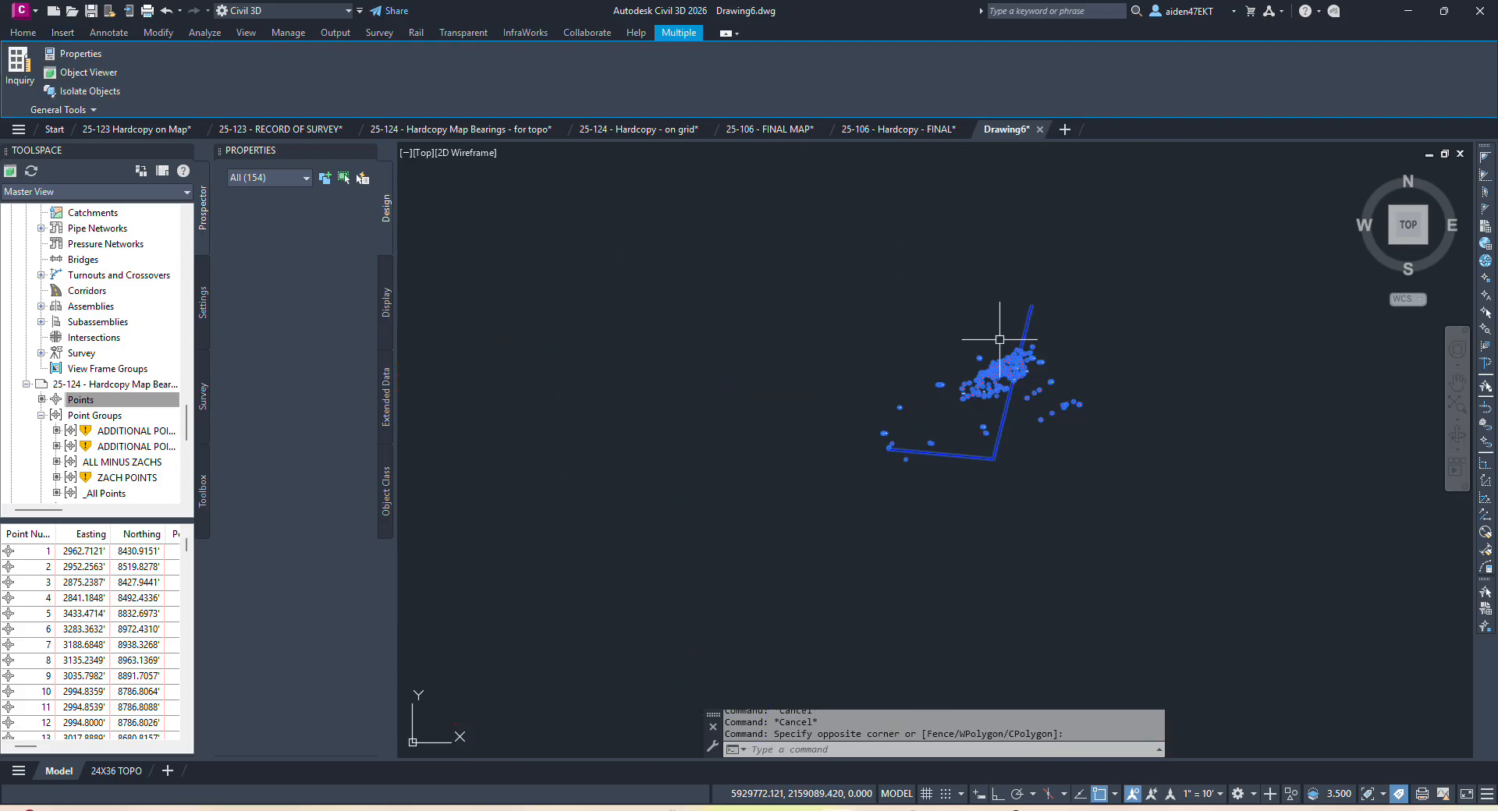
key(ctrl+c)
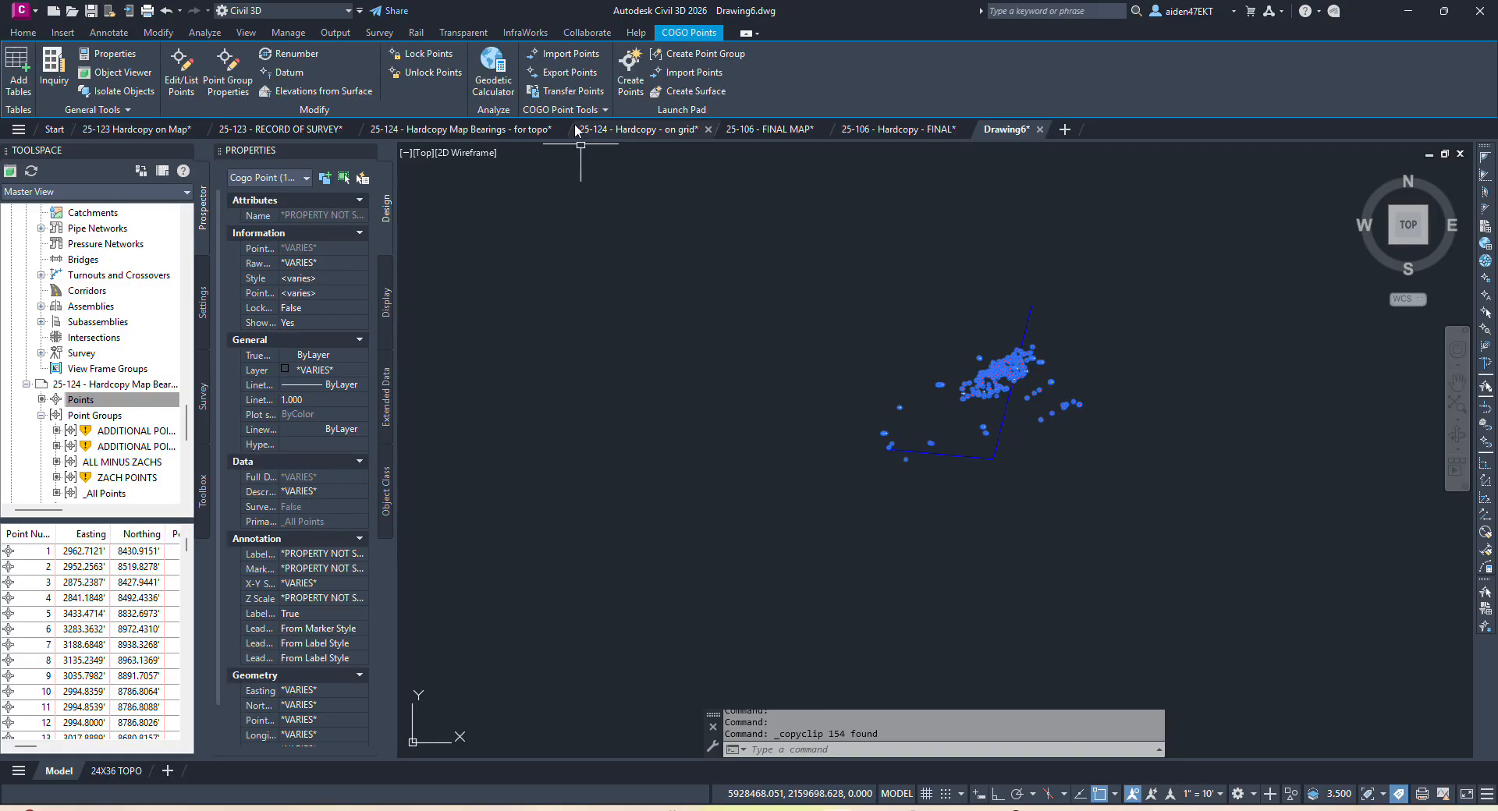
click(525, 131)
scroll(958, 420, down, 15)
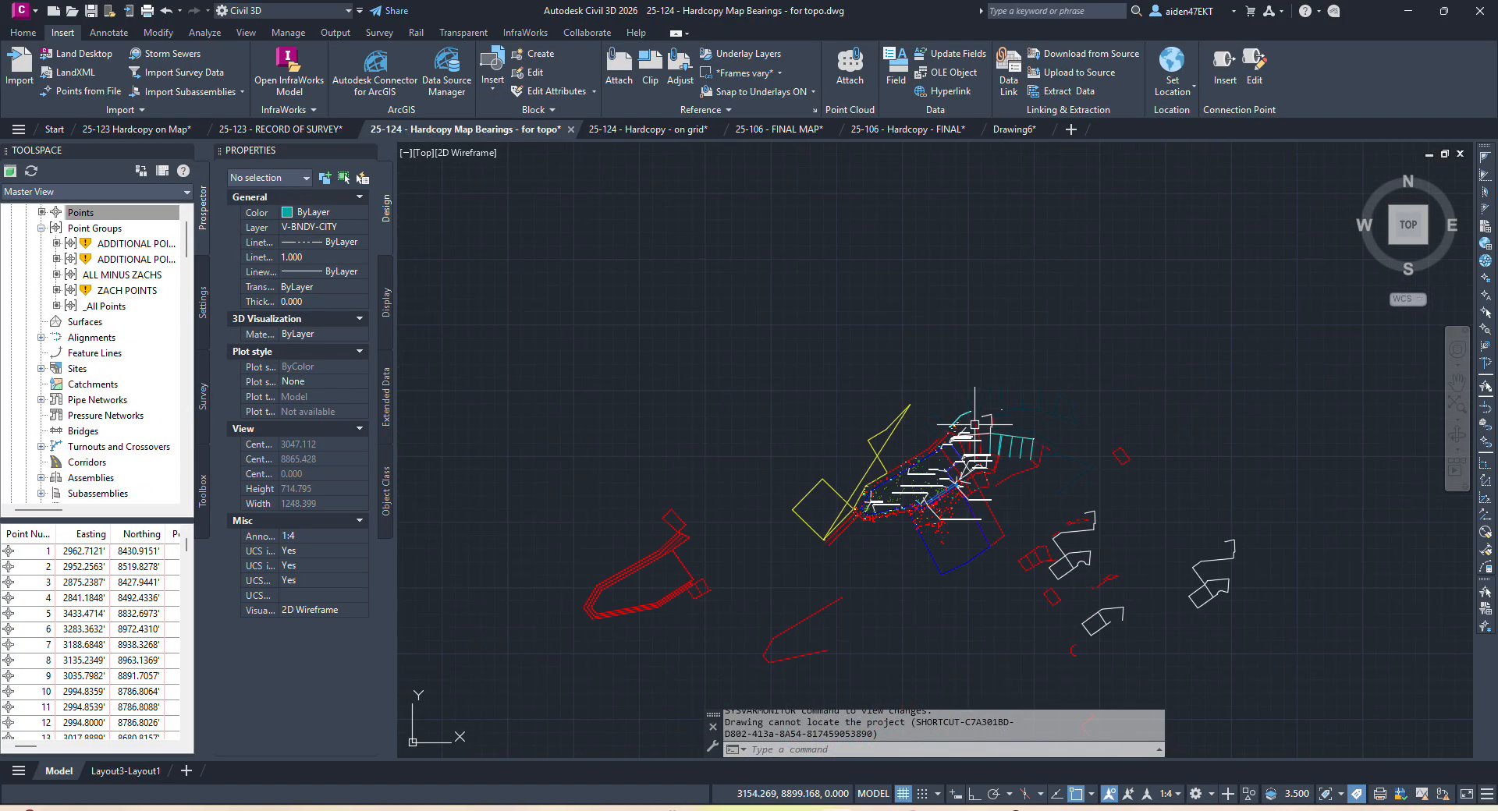
key(ctrl+v)
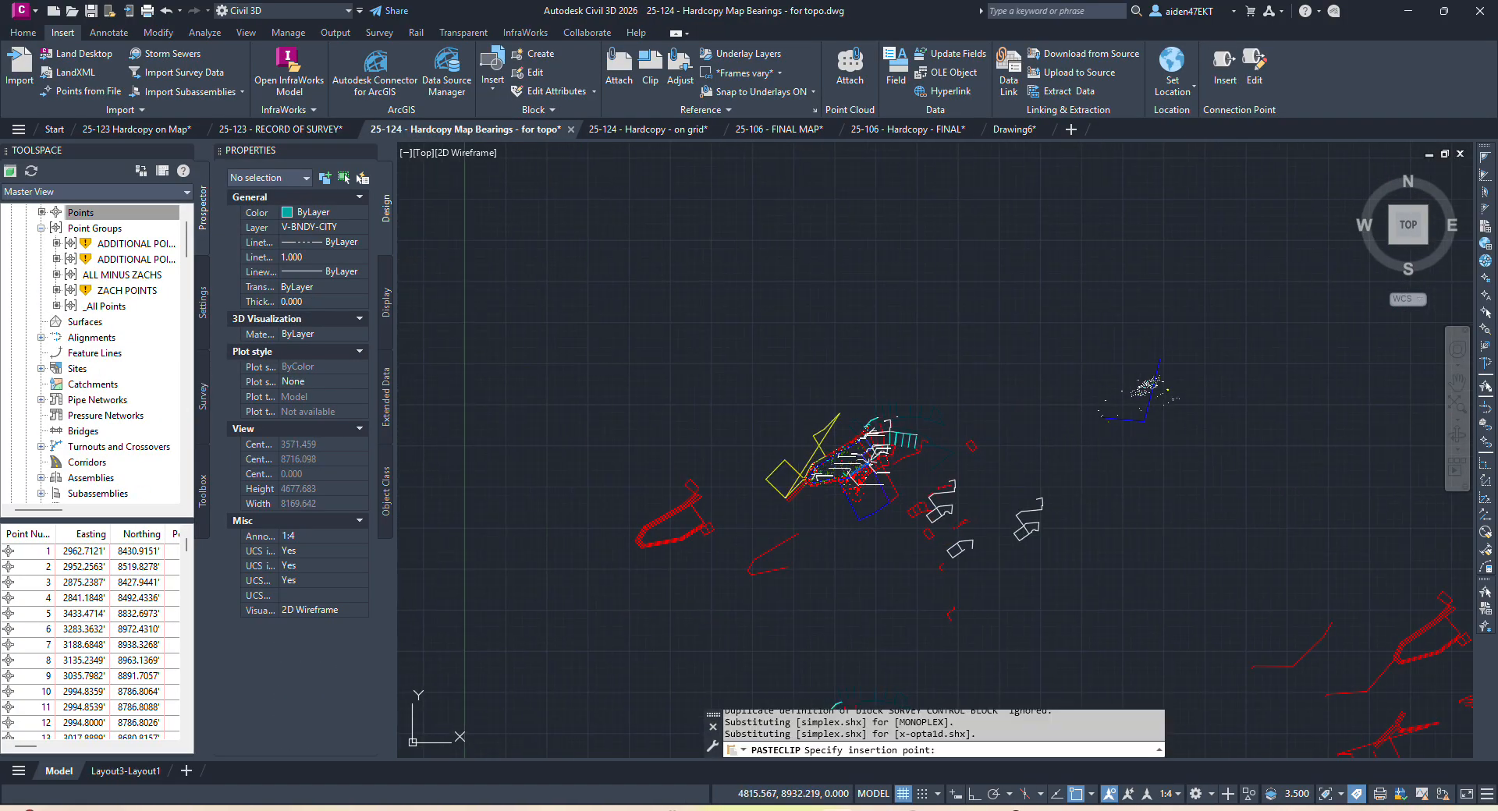
click(734, 411)
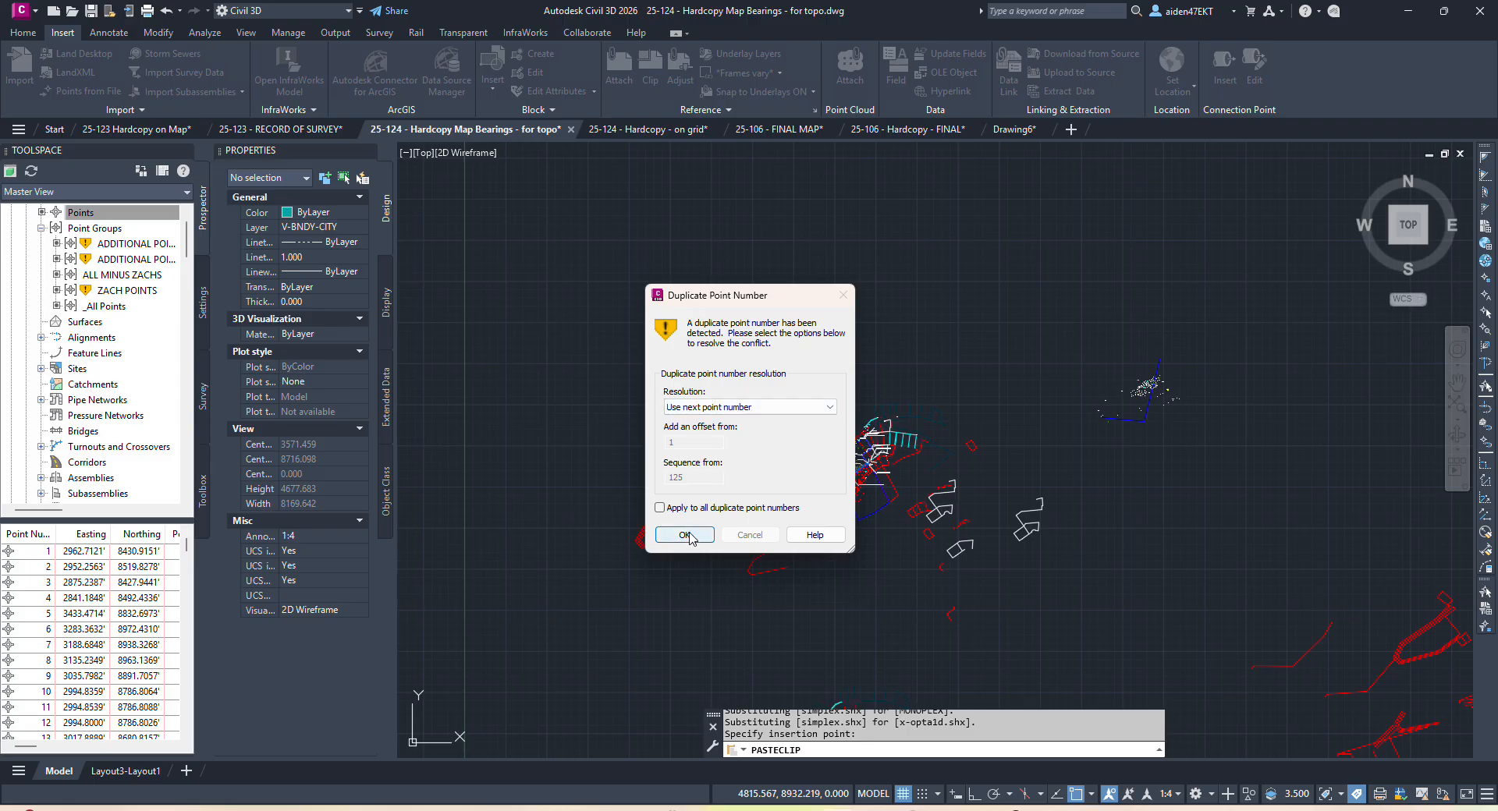
click(681, 535)
Group the pasted points and traverse line.
click(1220, 468)
click(1066, 329)
key(ctrl+shift+g)
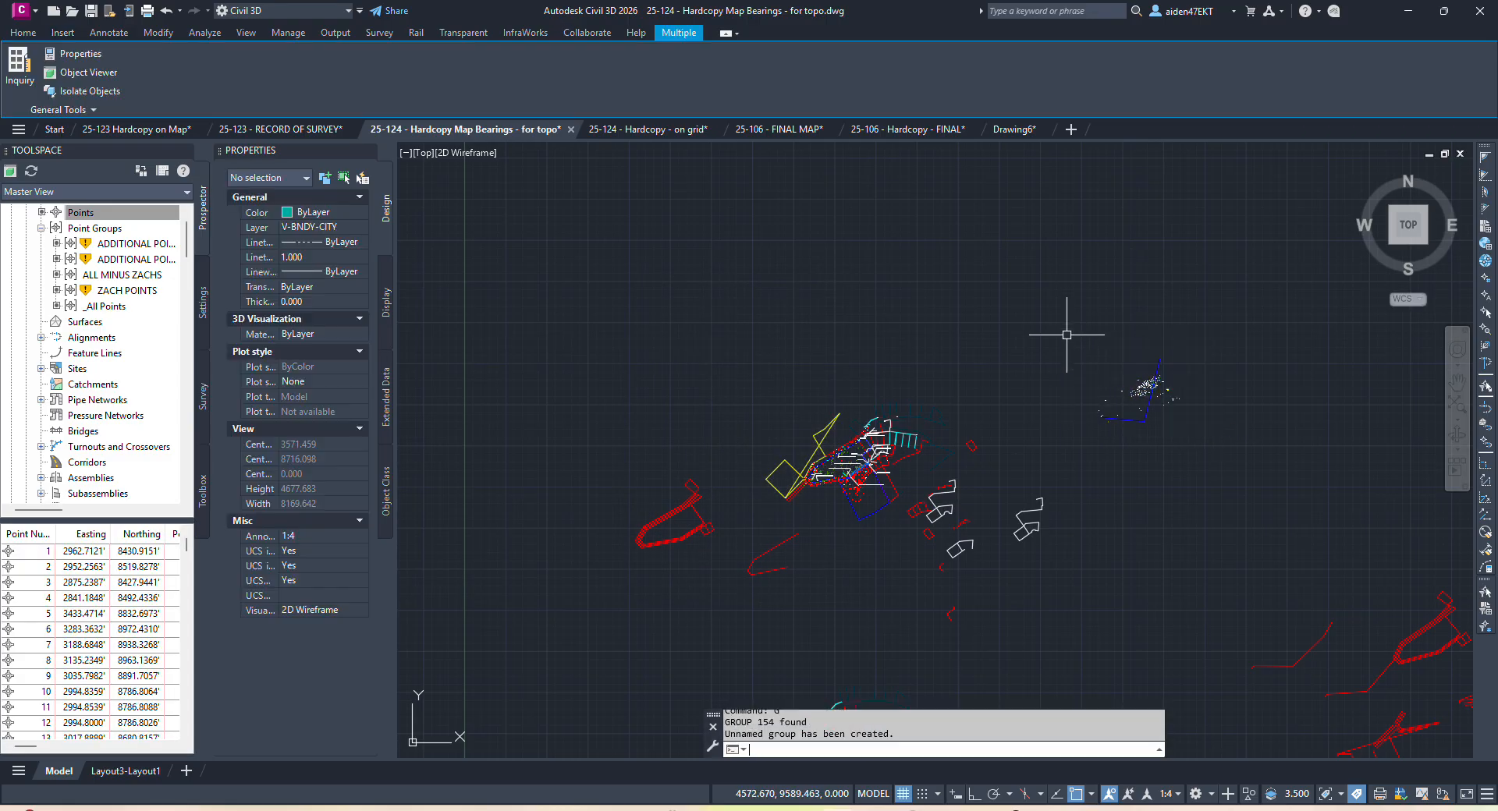
Move the group from the north end of its traverse line onto the matching control point in the topo drawing.
text(m)
key(Return)
click(1151, 365)
key(Return)
click(1153, 341)
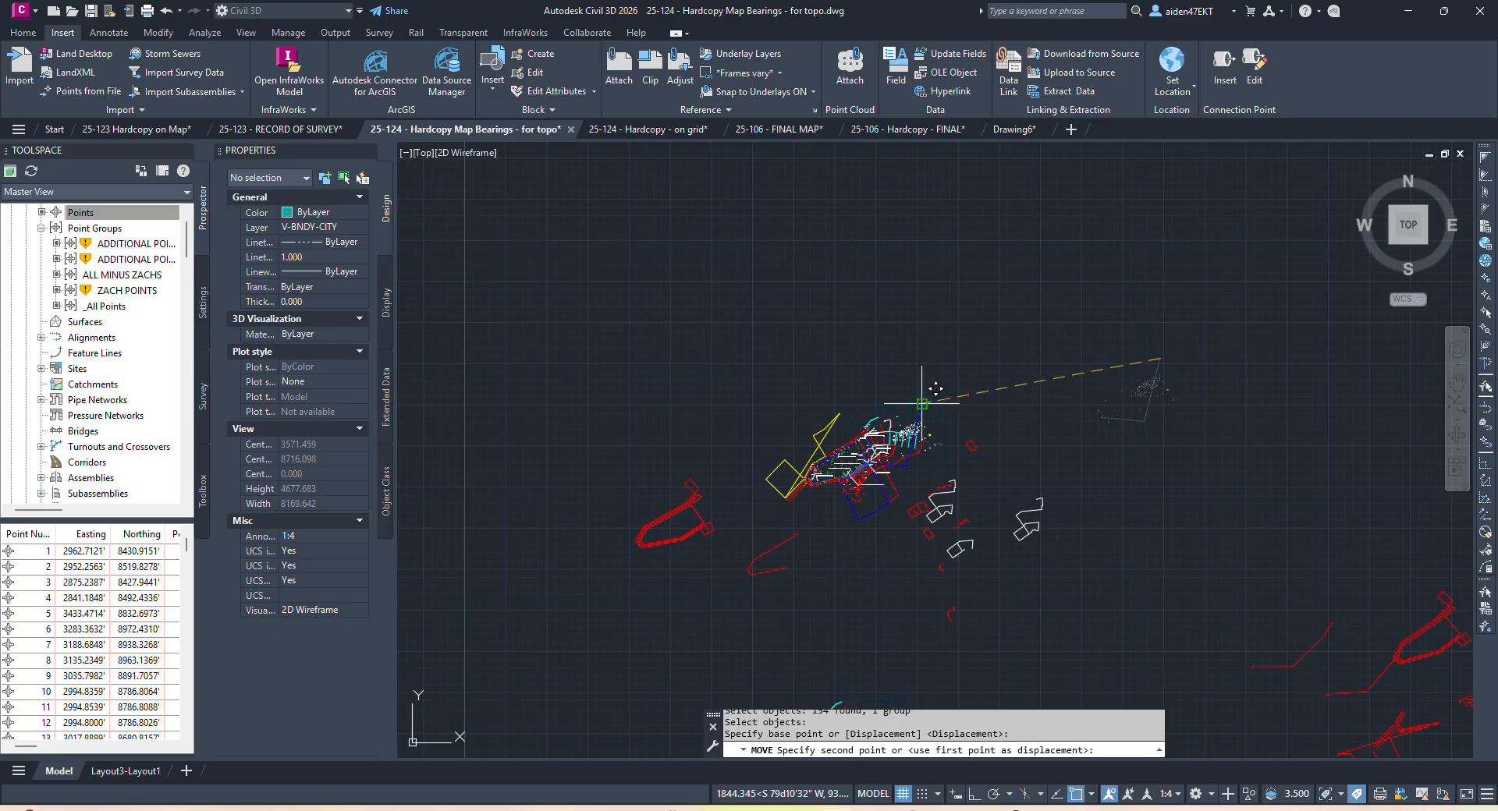
scroll(910, 395, up, 5)
scroll(638, 388, up, 5)
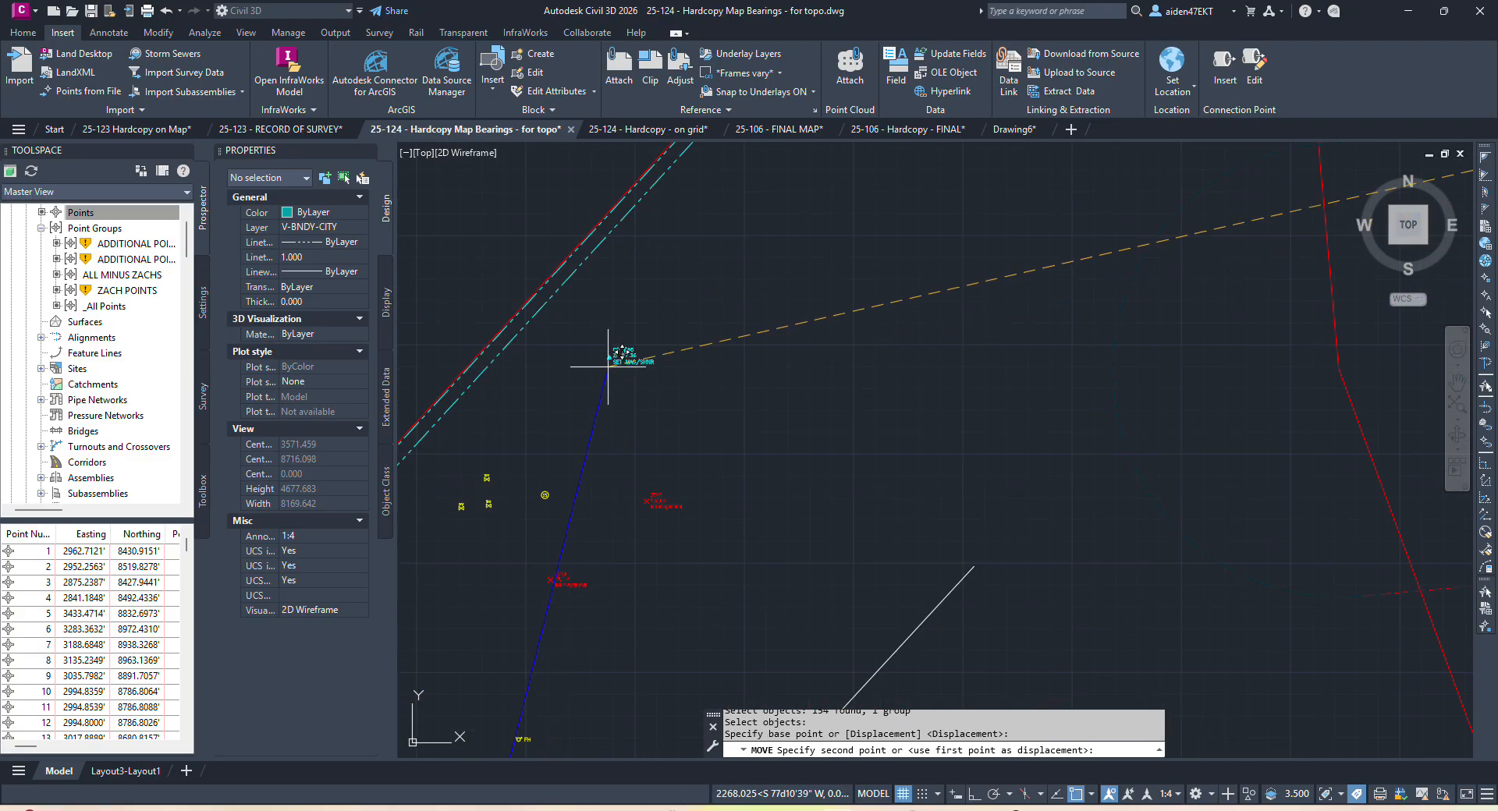
key(Escape)
Rotate the group by reference about the northern control point, aligning the west end of the traverse line with CP #37.
text(RO)
key(Return)
click(630, 423)
click(602, 402)
click(623, 412)
click(587, 392)
key(Return)
click(607, 358)
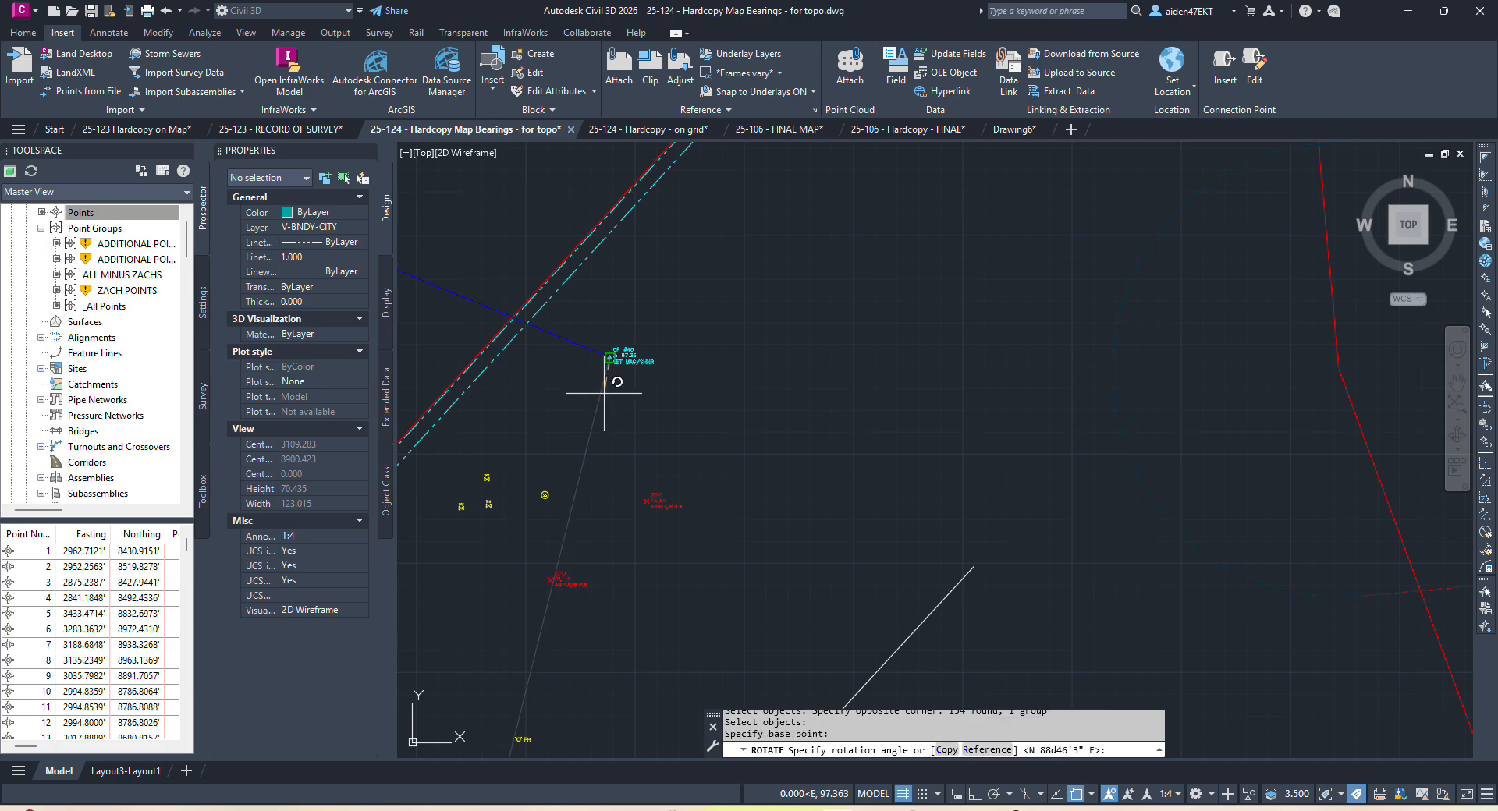
key(Return)
click(609, 359)
scroll(602, 395, down, 8)
middle_drag(602, 395, 953, 274)
scroll(953, 274, down, 4)
scroll(836, 424, up, 5)
scroll(836, 424, up, 10)
click(638, 332)
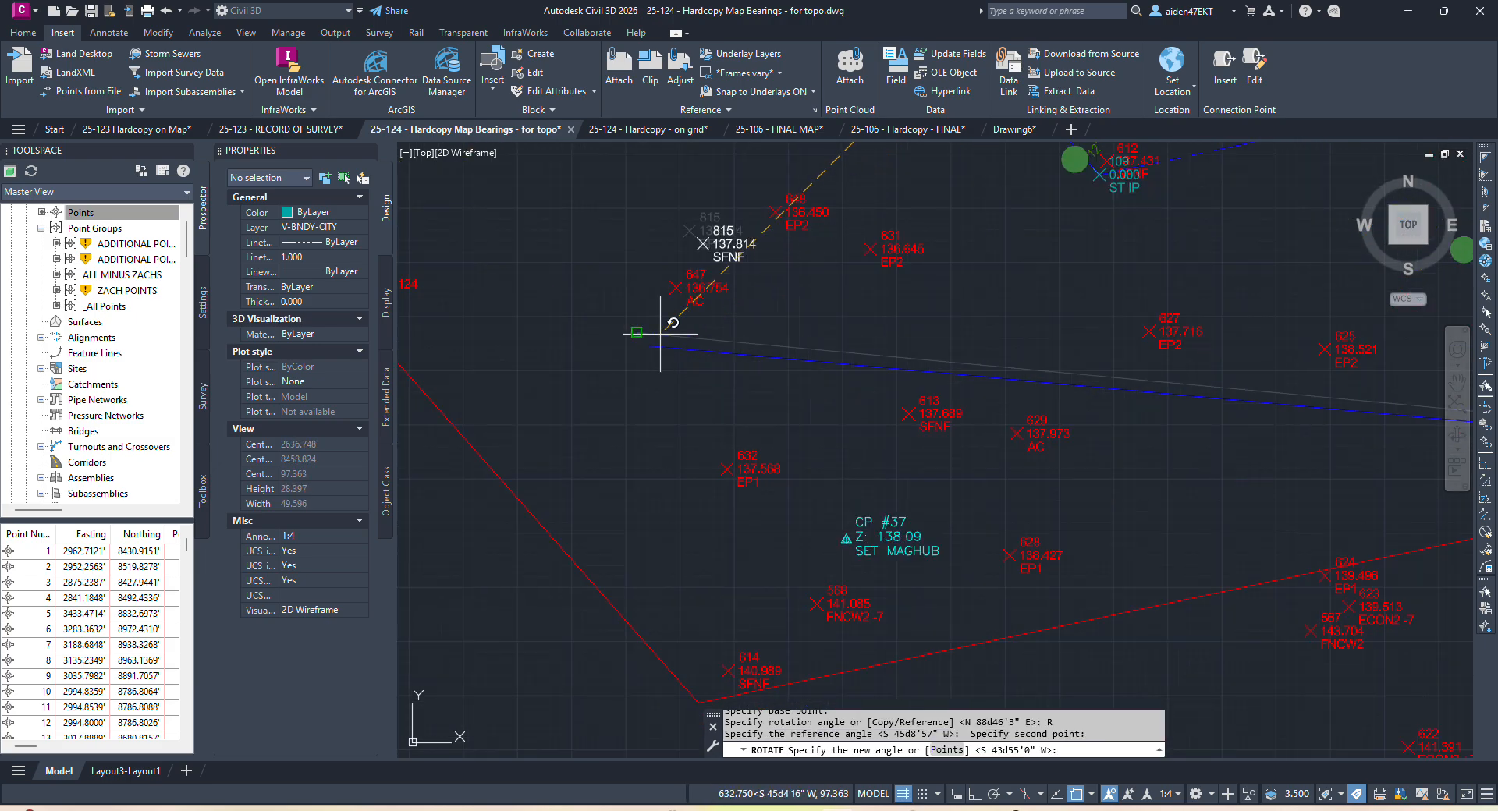
click(905, 507)
Examine how the rotated points fit at CP #1 and at the found FD 3/4" IP STICK monuments.
scroll(943, 478, down, 8)
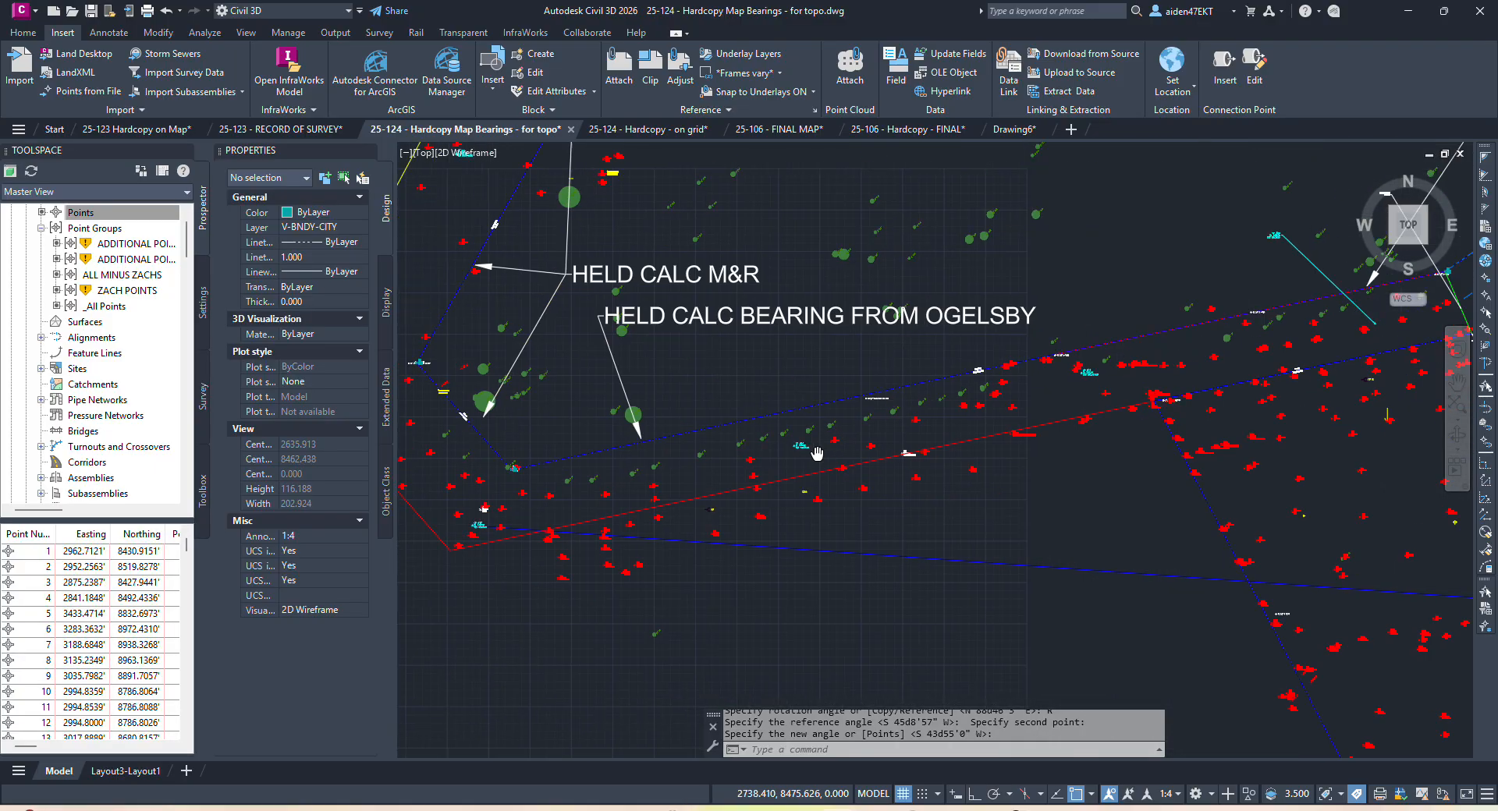
scroll(1294, 487, down, 3)
scroll(879, 541, up, 12)
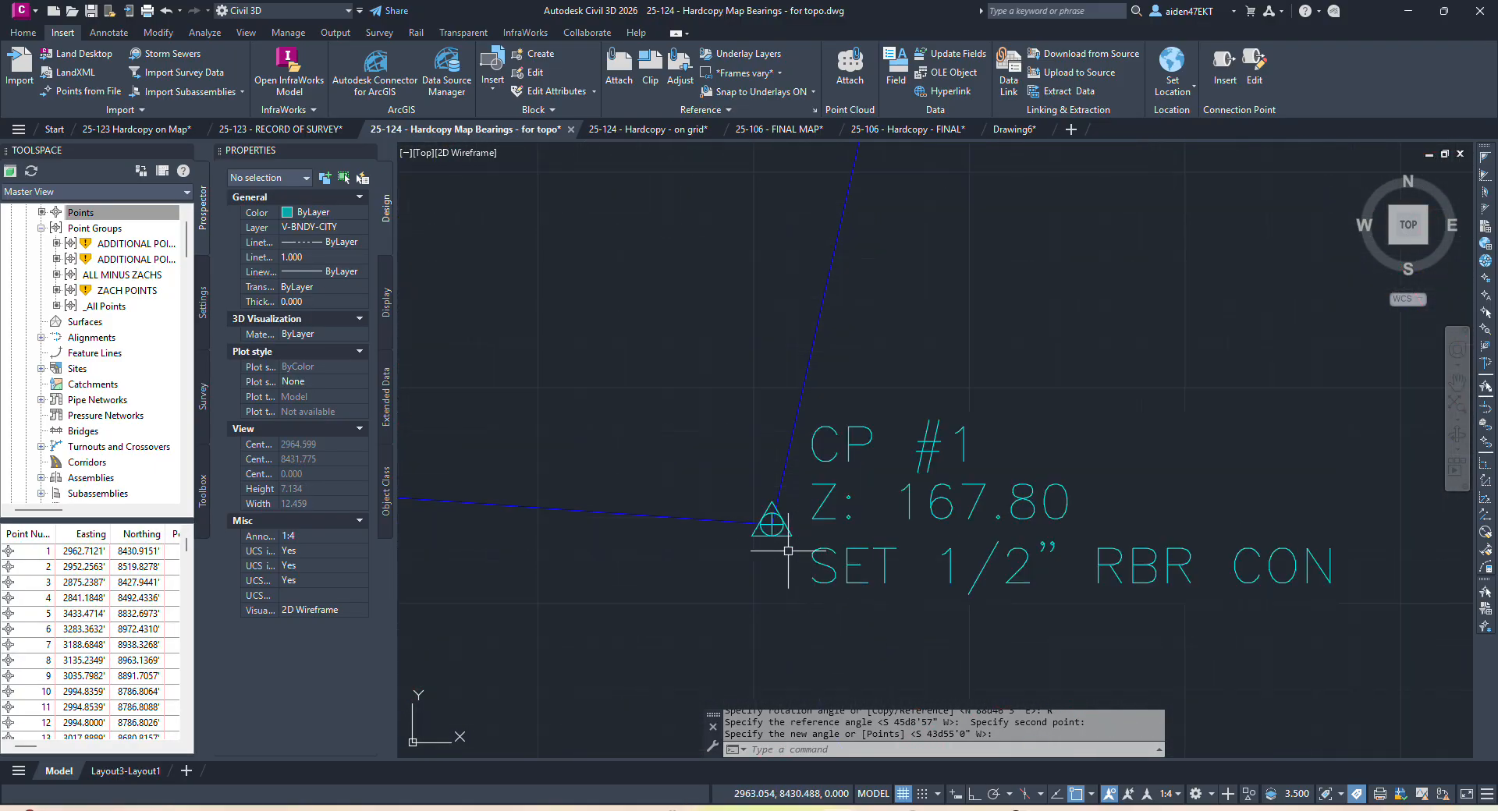
scroll(773, 404, down, 10)
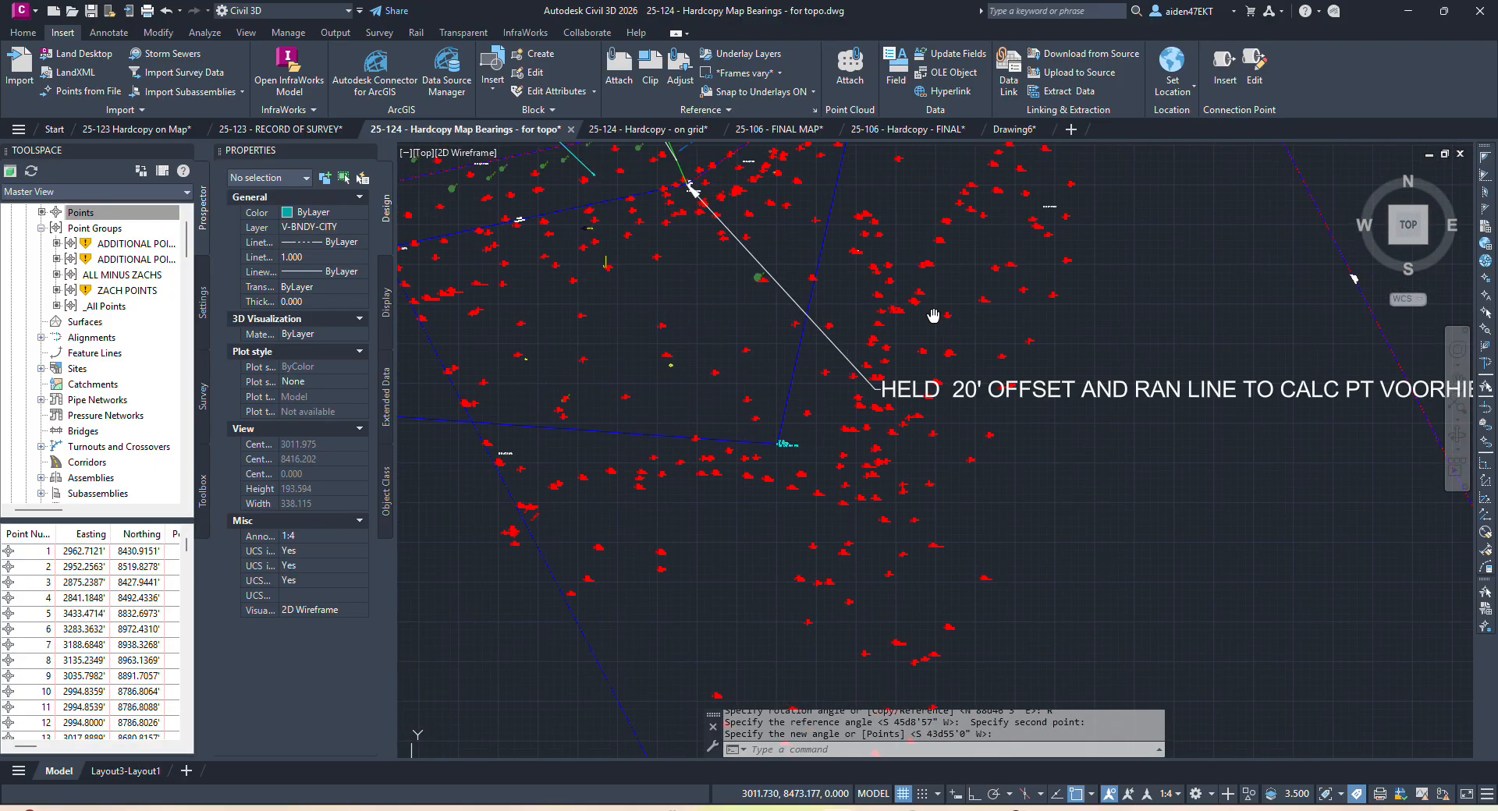
scroll(953, 211, up, 10)
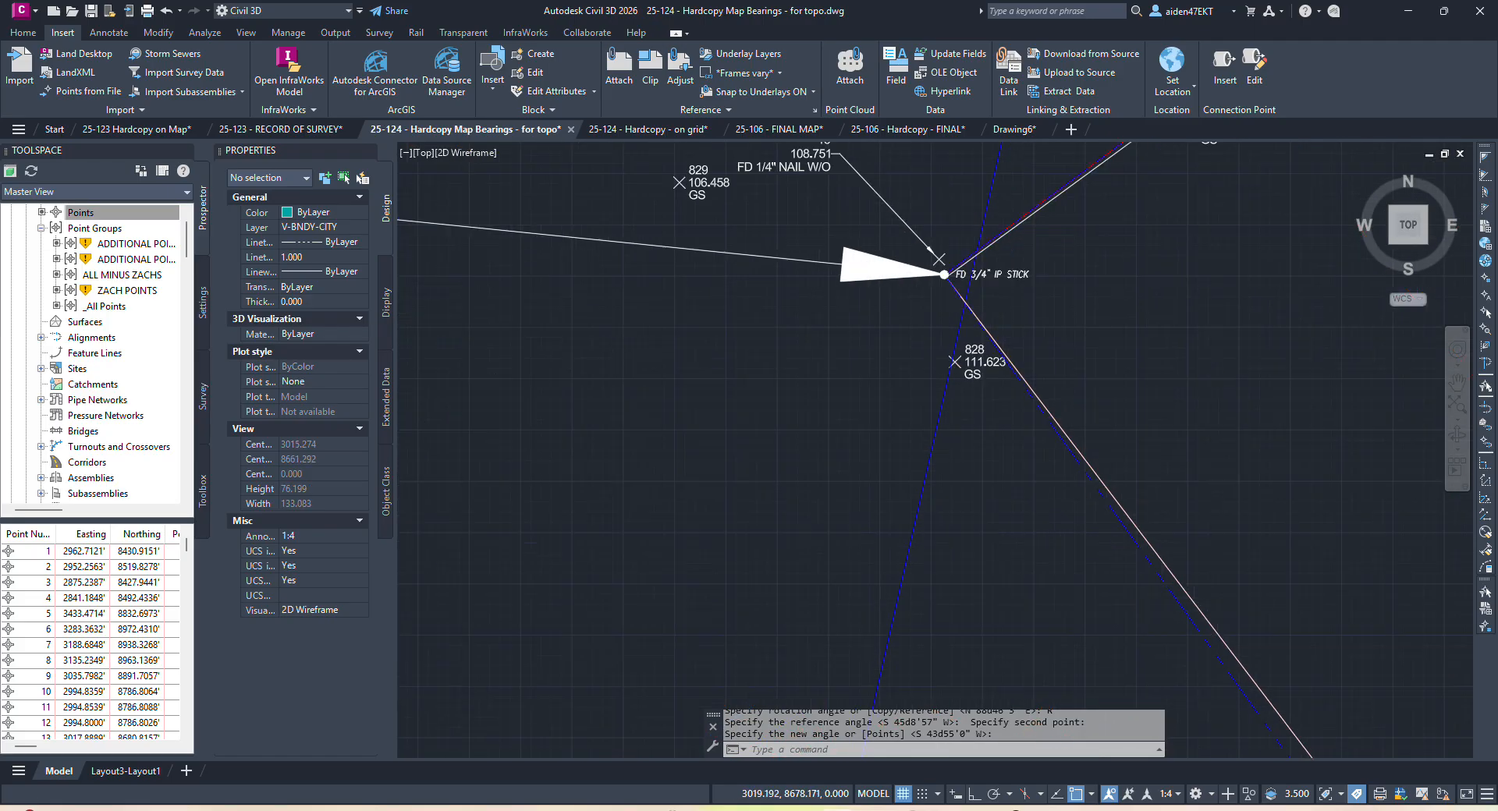
key(Escape)
scroll(951, 391, down, 8)
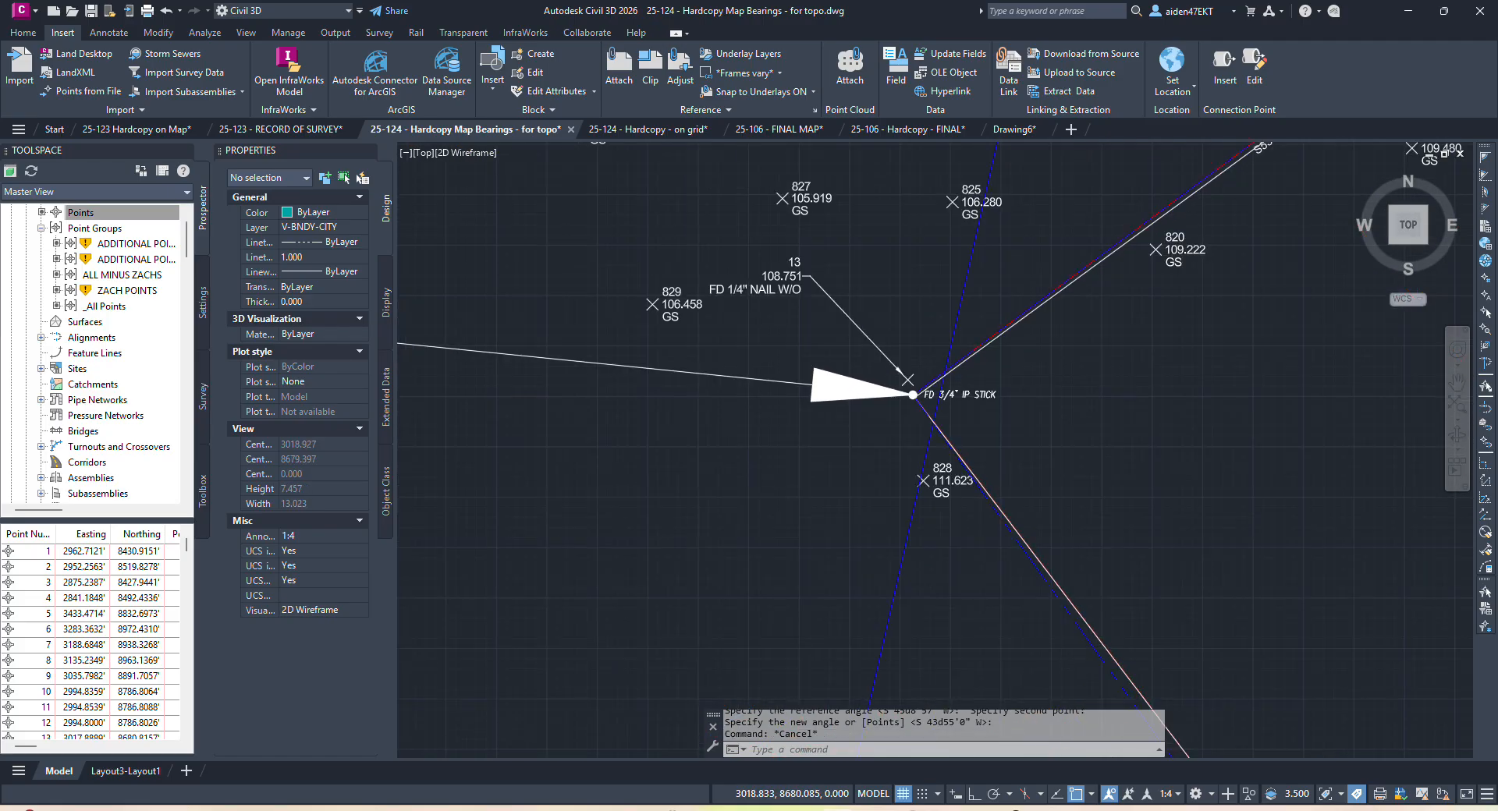
scroll(681, 561, up, 4)
scroll(1046, 324, down, 3)
scroll(1019, 294, up, 6)
scroll(876, 408, down, 6)
scroll(801, 544, up, 3)
scroll(802, 544, up, 5)
key(Escape)
Pull one FD 3/4" IP STICK label out to the west of its marker at the boundary intersection, and save the drawing.
click(933, 465)
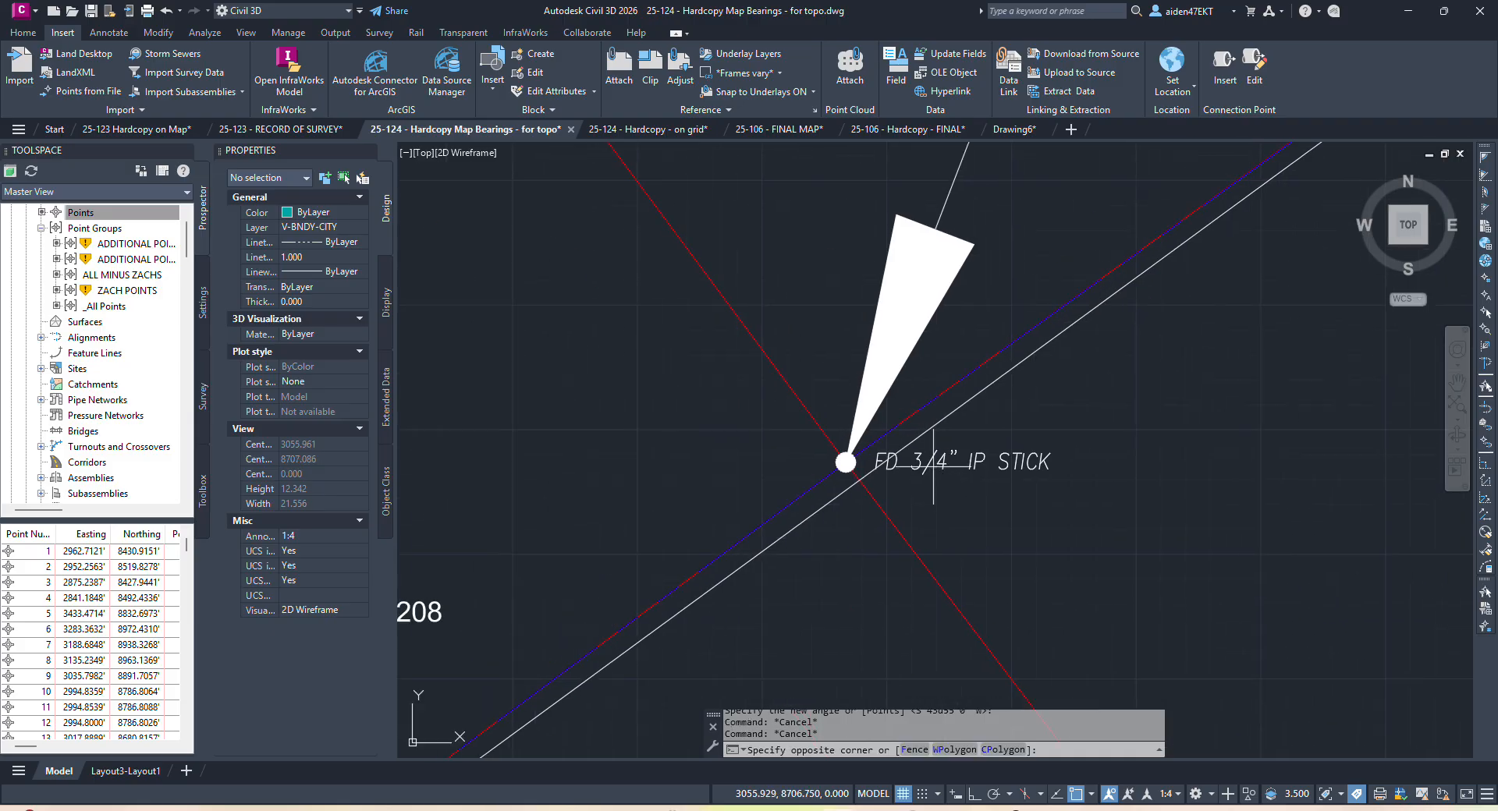
click(929, 467)
text(d)
key(space)
key(Escape)
click(822, 489)
click(855, 442)
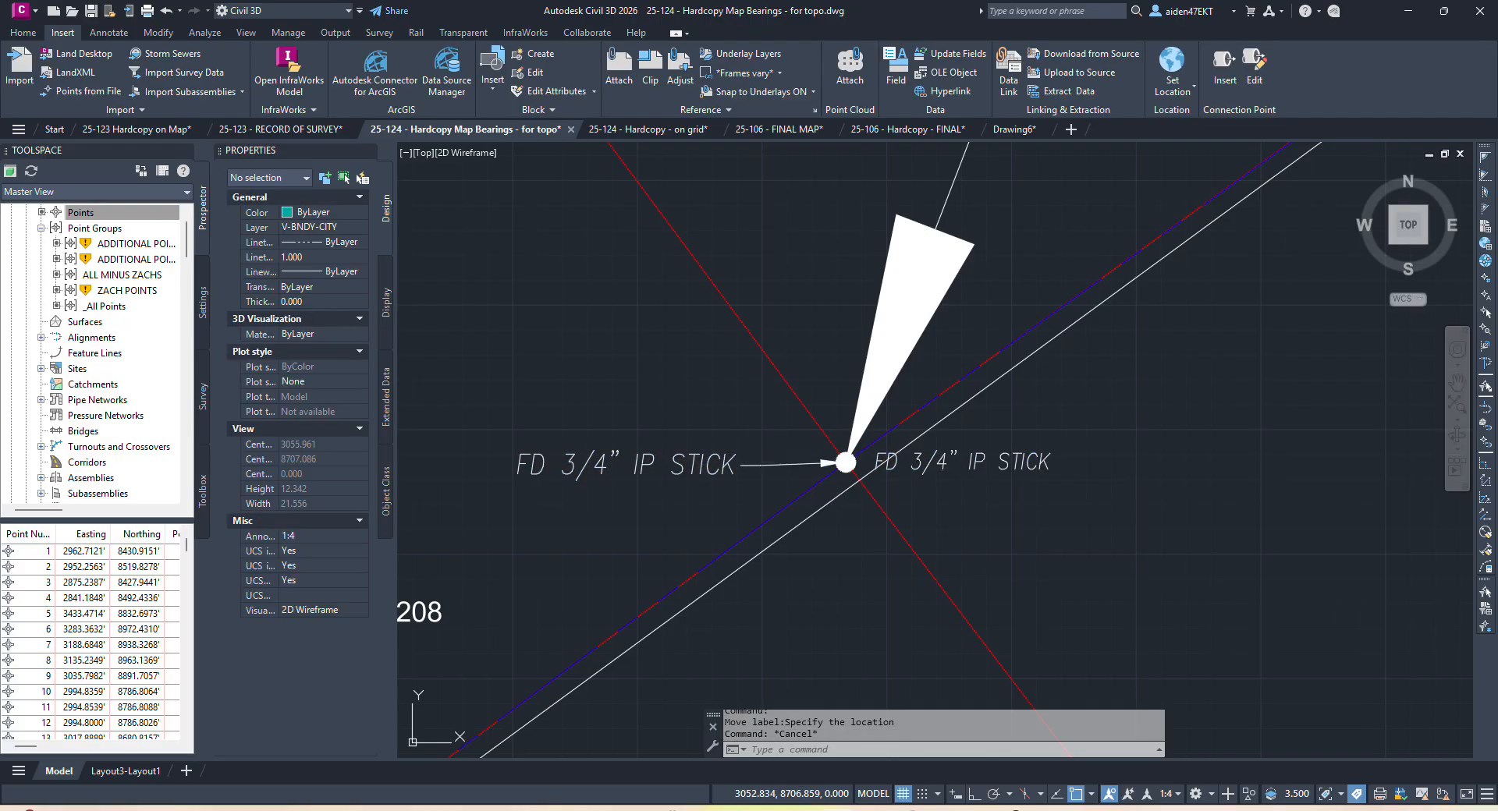
key(ctrl+s)
Erase the blue traverse polyline used for alignment and save the drawing.
scroll(778, 462, down, 12)
scroll(1066, 331, up, 6)
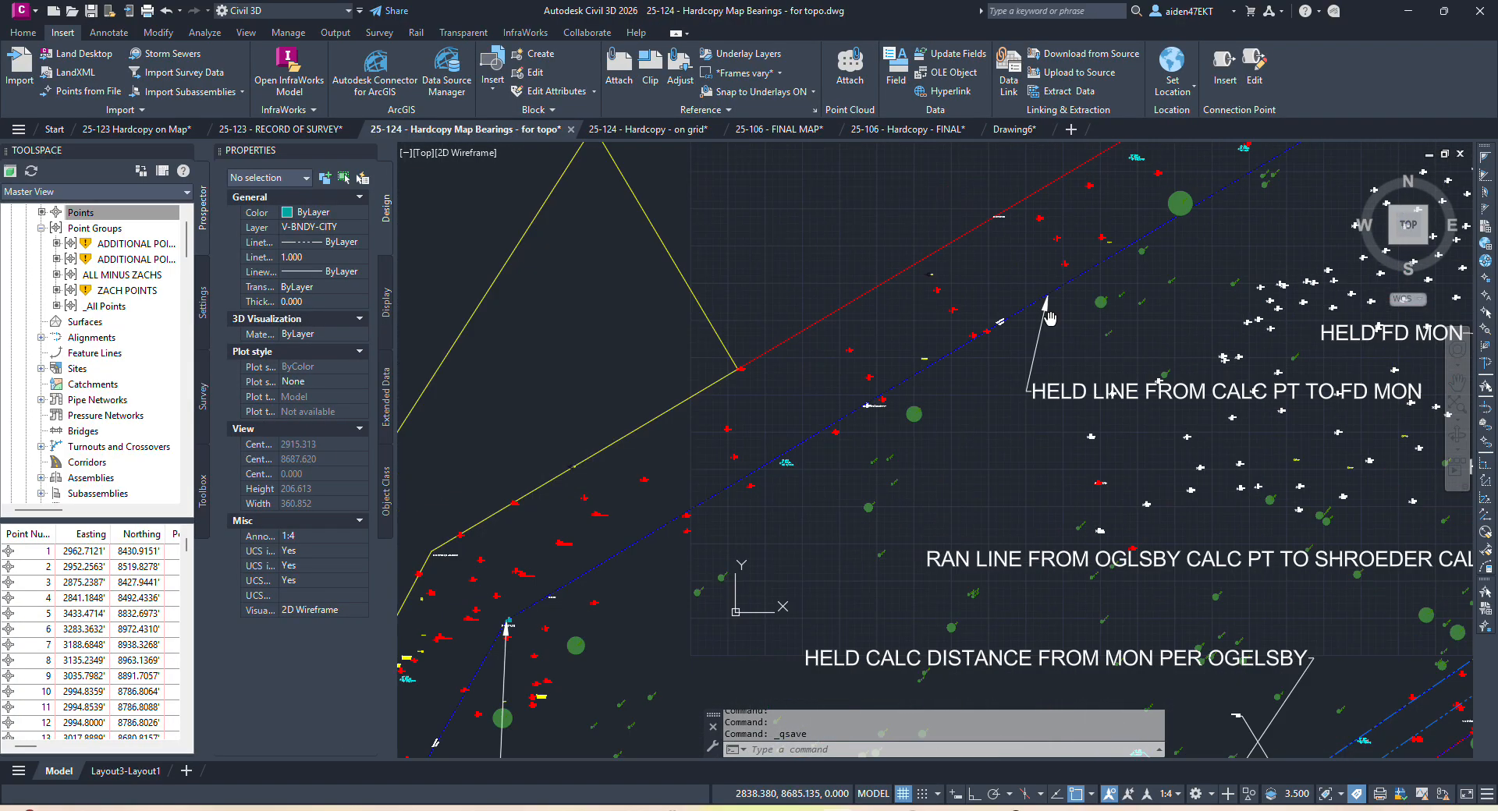
scroll(1019, 363, down, 8)
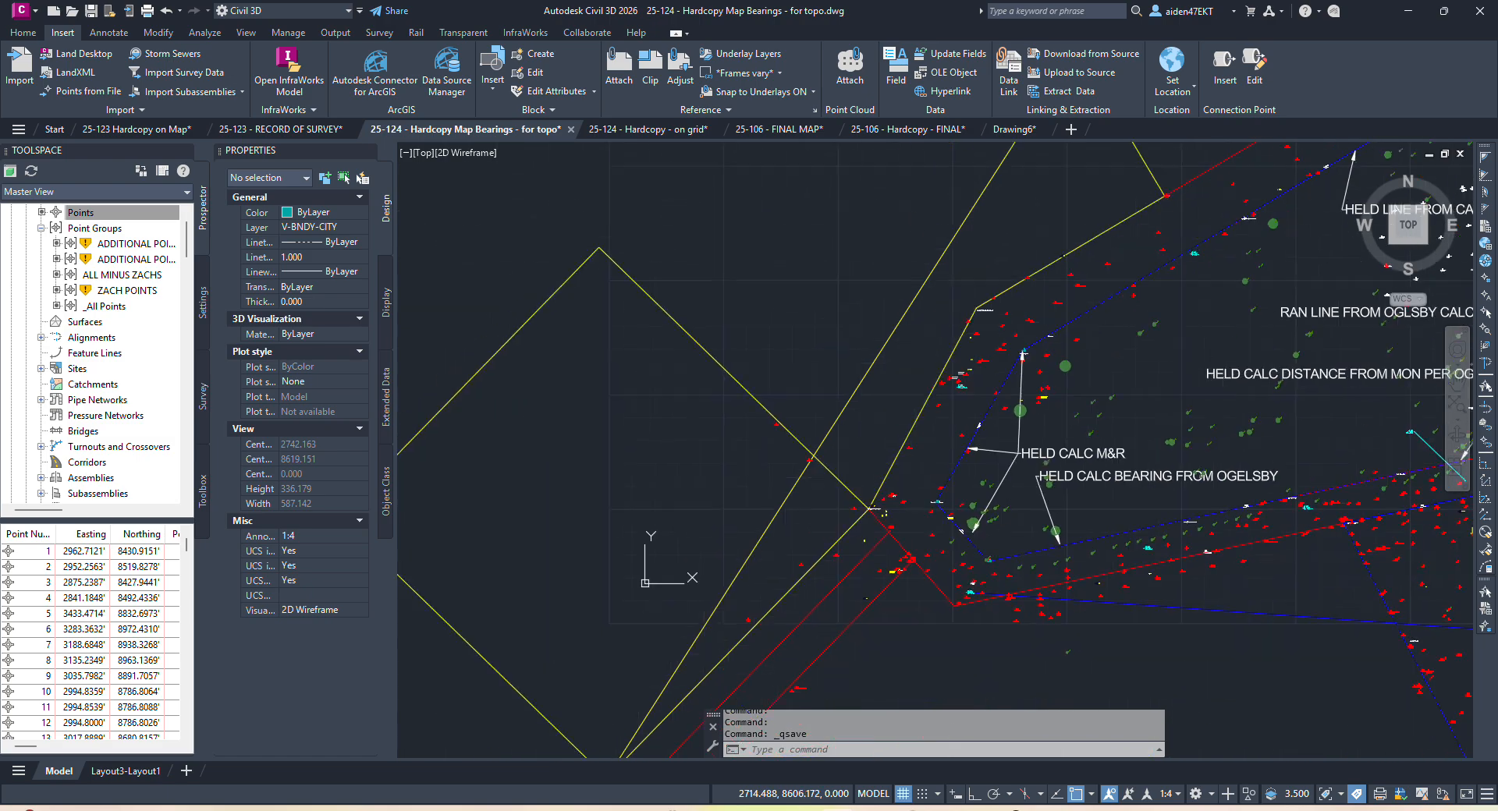
scroll(780, 502, up, 3)
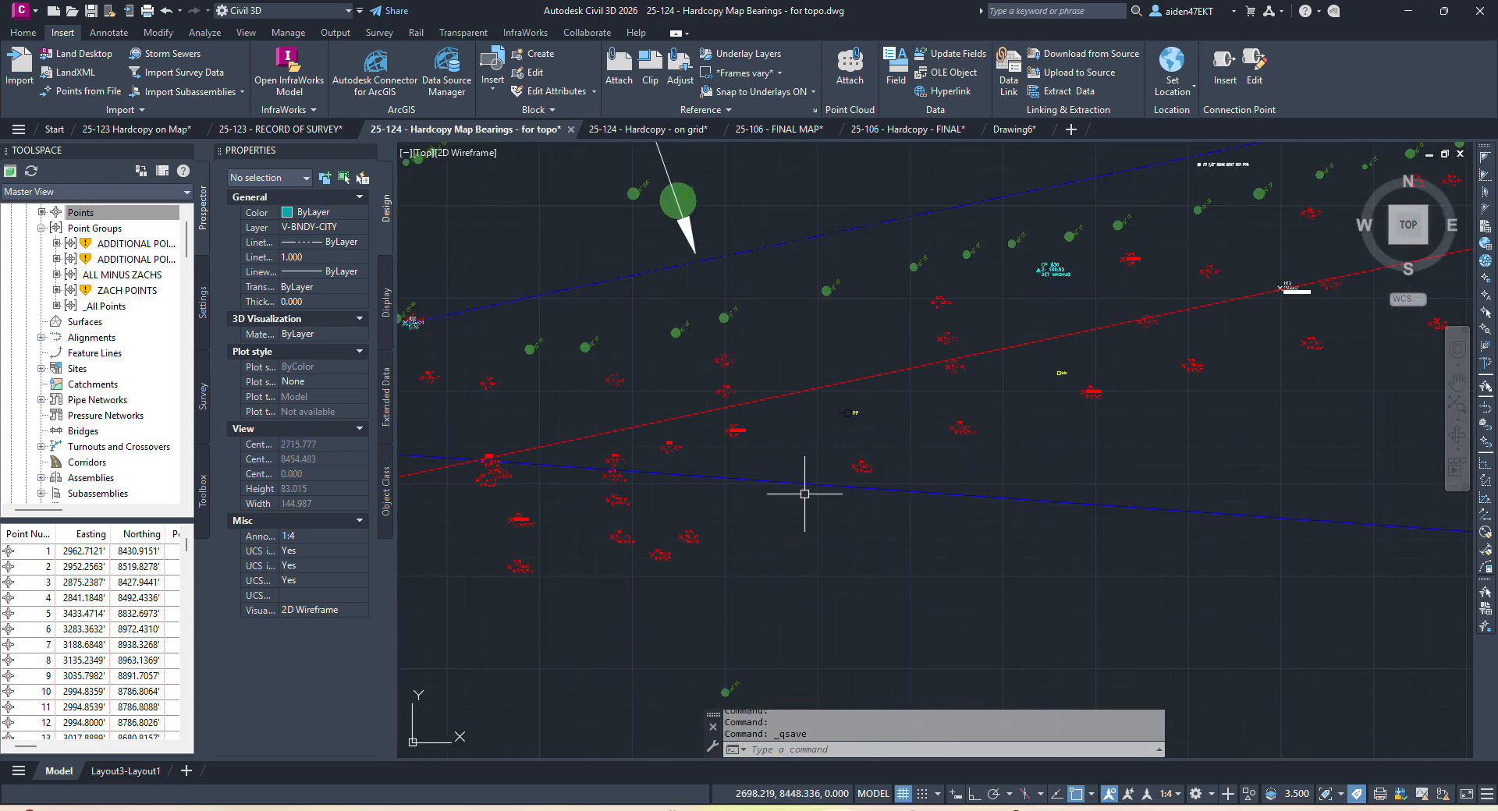
click(803, 502)
scroll(868, 433, down, 6)
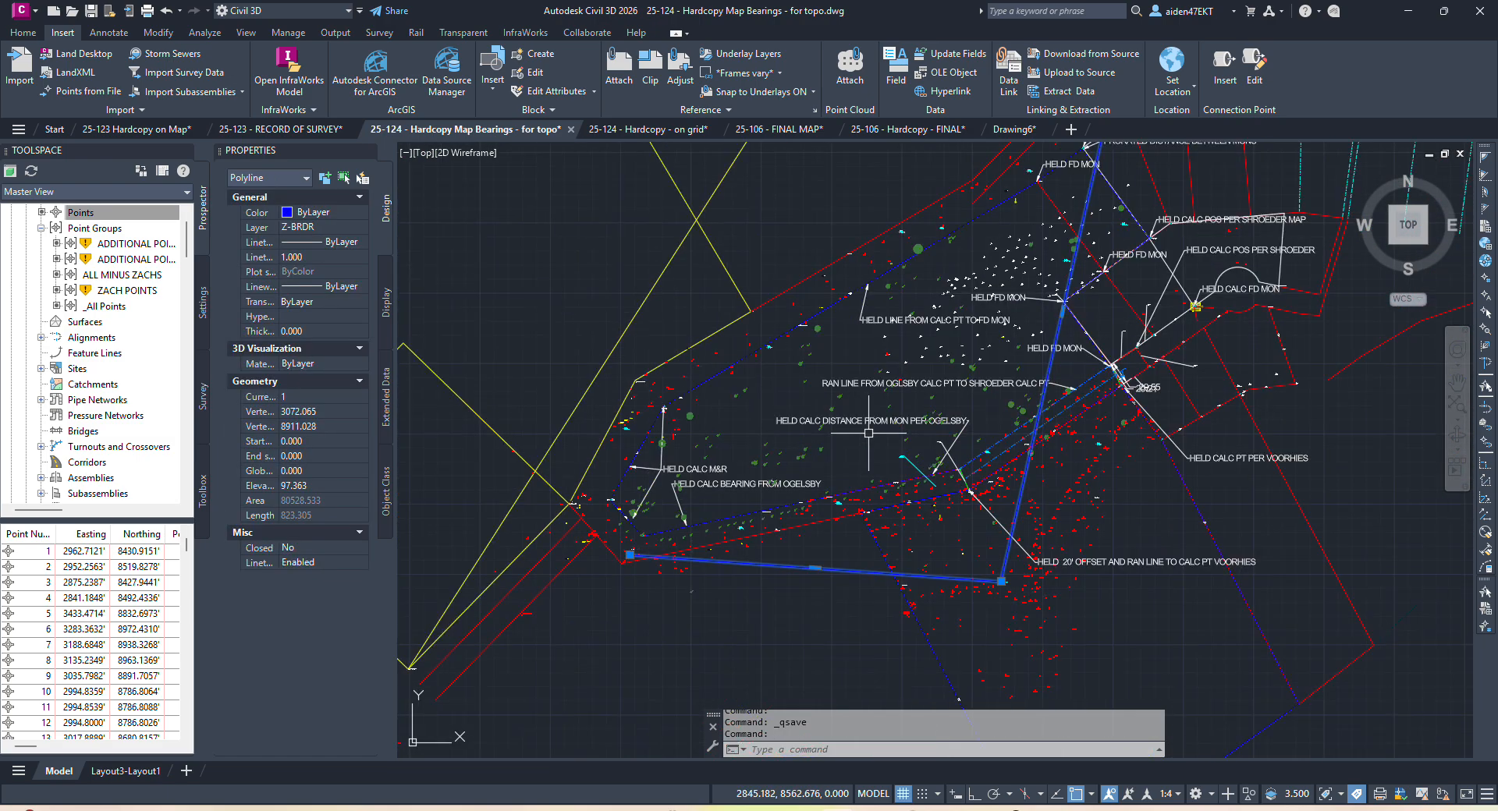
key(Delete)
key(ctrl+s)
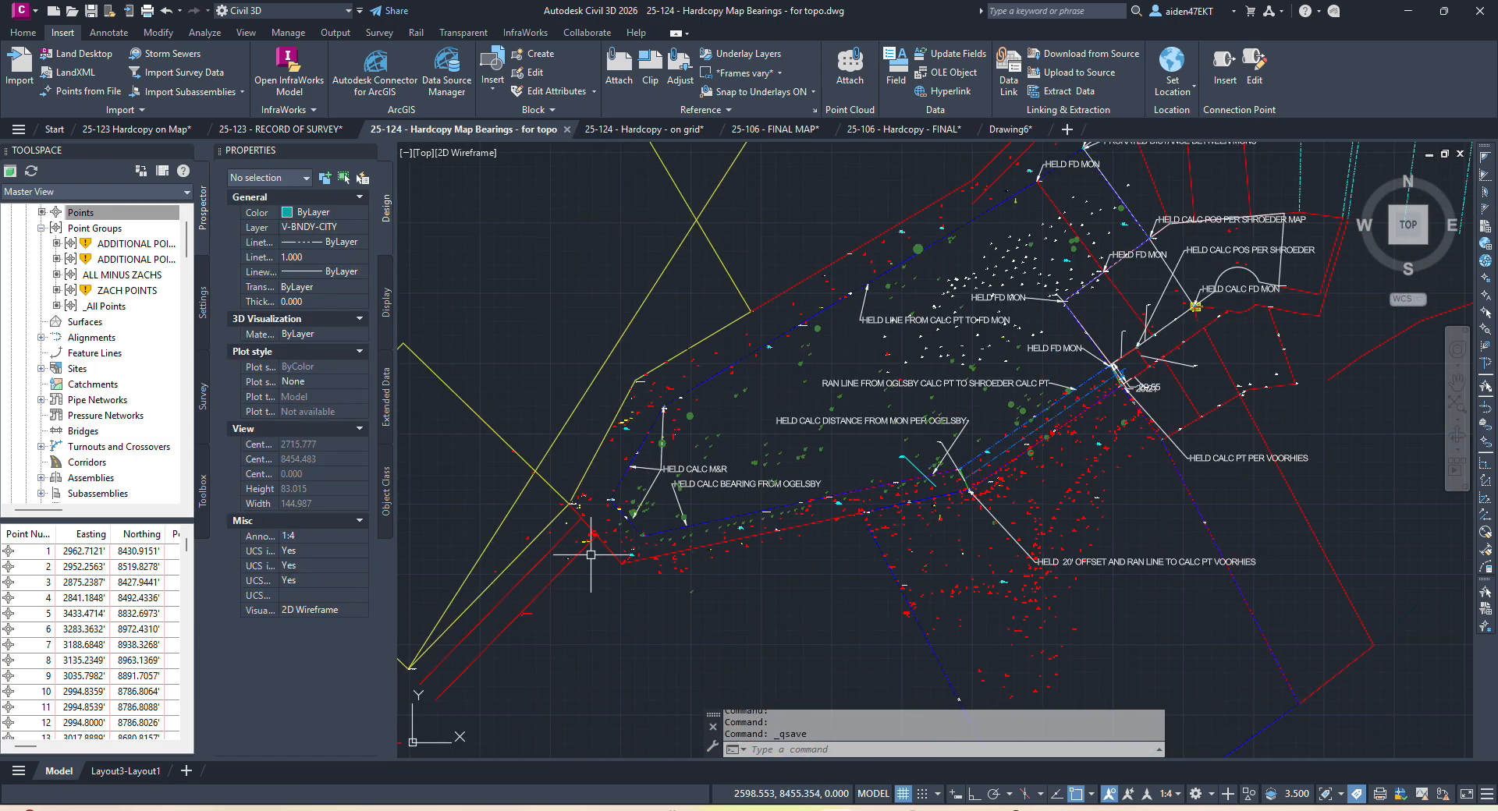
scroll(662, 534, up, 5)
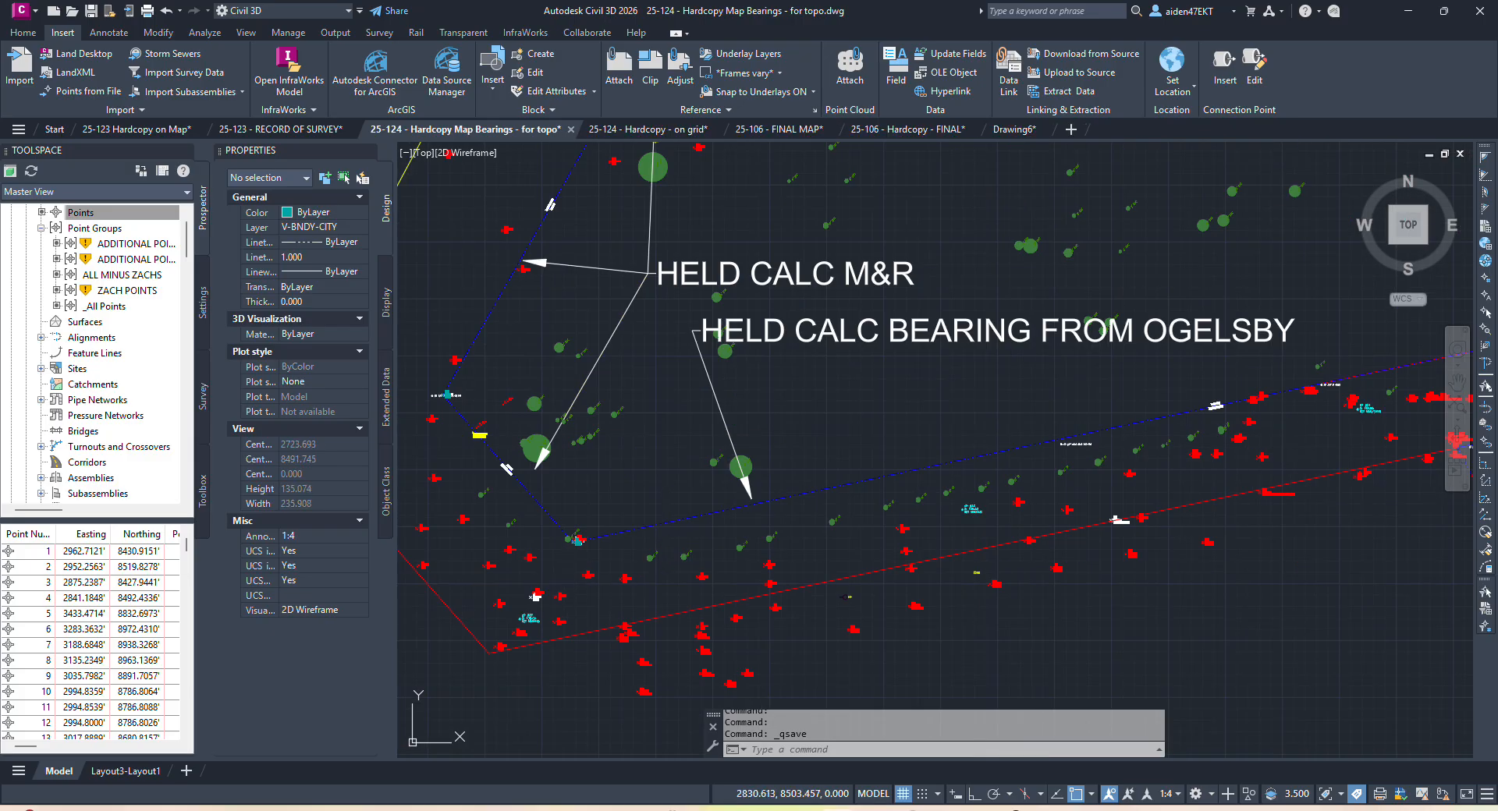